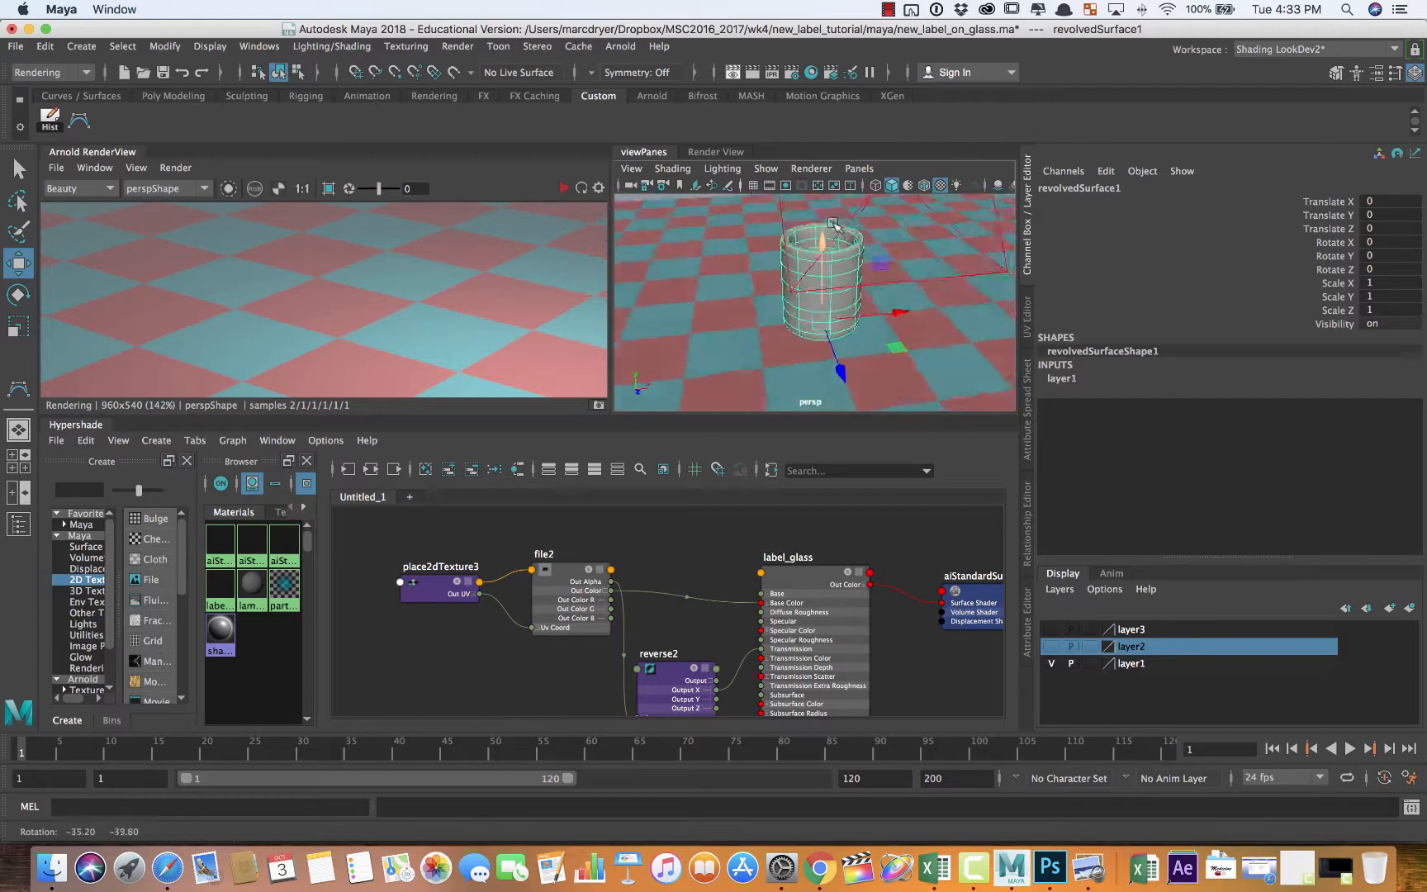
# Create a polygon cylinder beside the revolved glass, about 5.34 in scale, and raise it to about 5.72 in Y
pyautogui.keyDown('alt'); pyautogui.moveTo(691, 211); pyautogui.dragTo(863, 261, button='right'); pyautogui.keyUp('alt')
pyautogui.keyDown('alt'); pyautogui.moveTo(863, 261); pyautogui.dragTo(864, 265, button='middle'); pyautogui.keyUp('alt')
pyautogui.keyDown('alt'); pyautogui.moveTo(865, 264); pyautogui.dragTo(809, 295, button='right'); pyautogui.keyUp('alt')
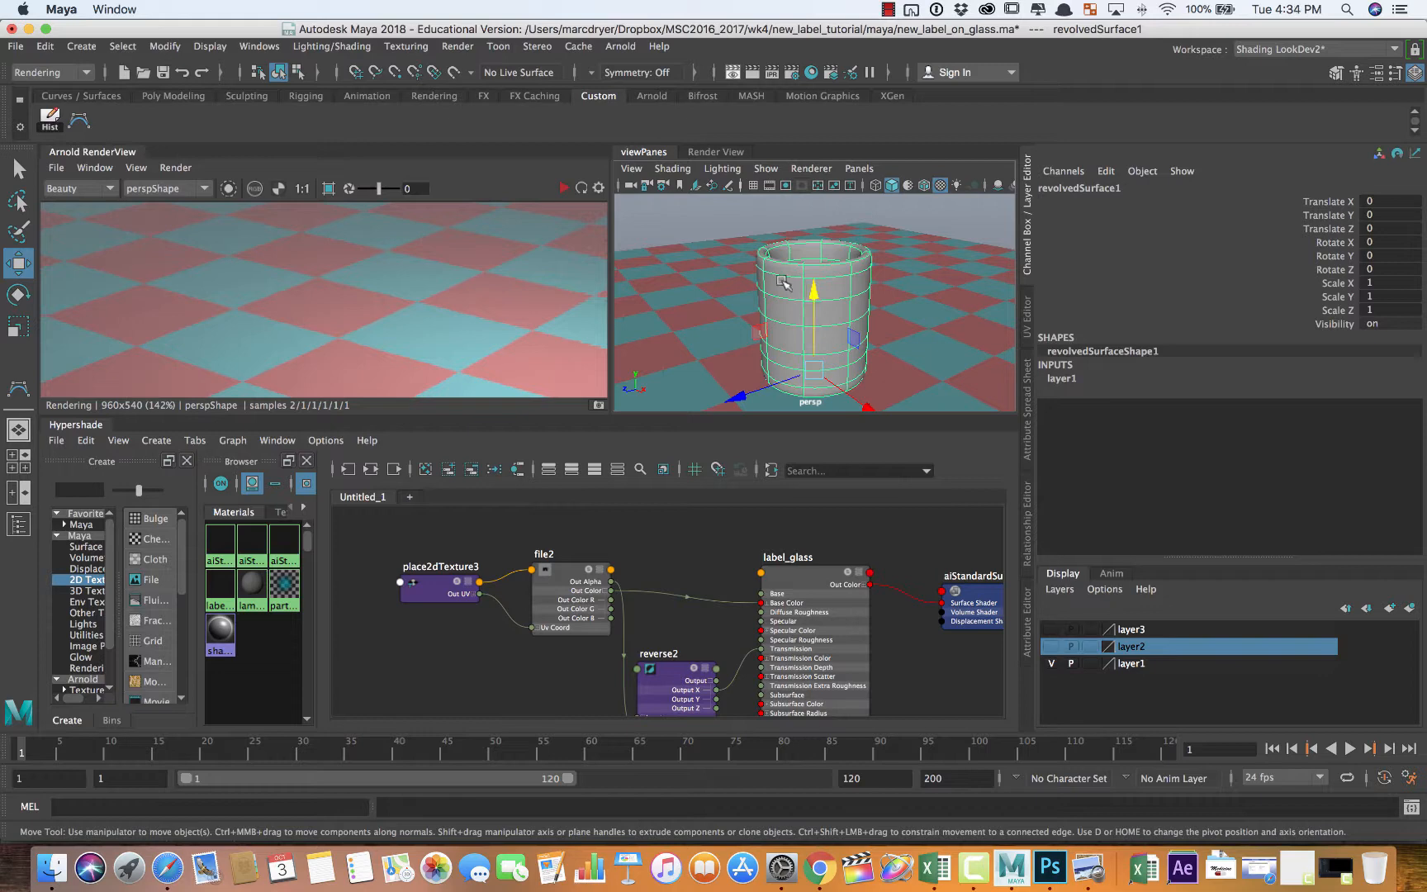
pyautogui.keyDown('alt'); pyautogui.moveTo(838, 263); pyautogui.dragTo(743, 264); pyautogui.keyUp('alt')
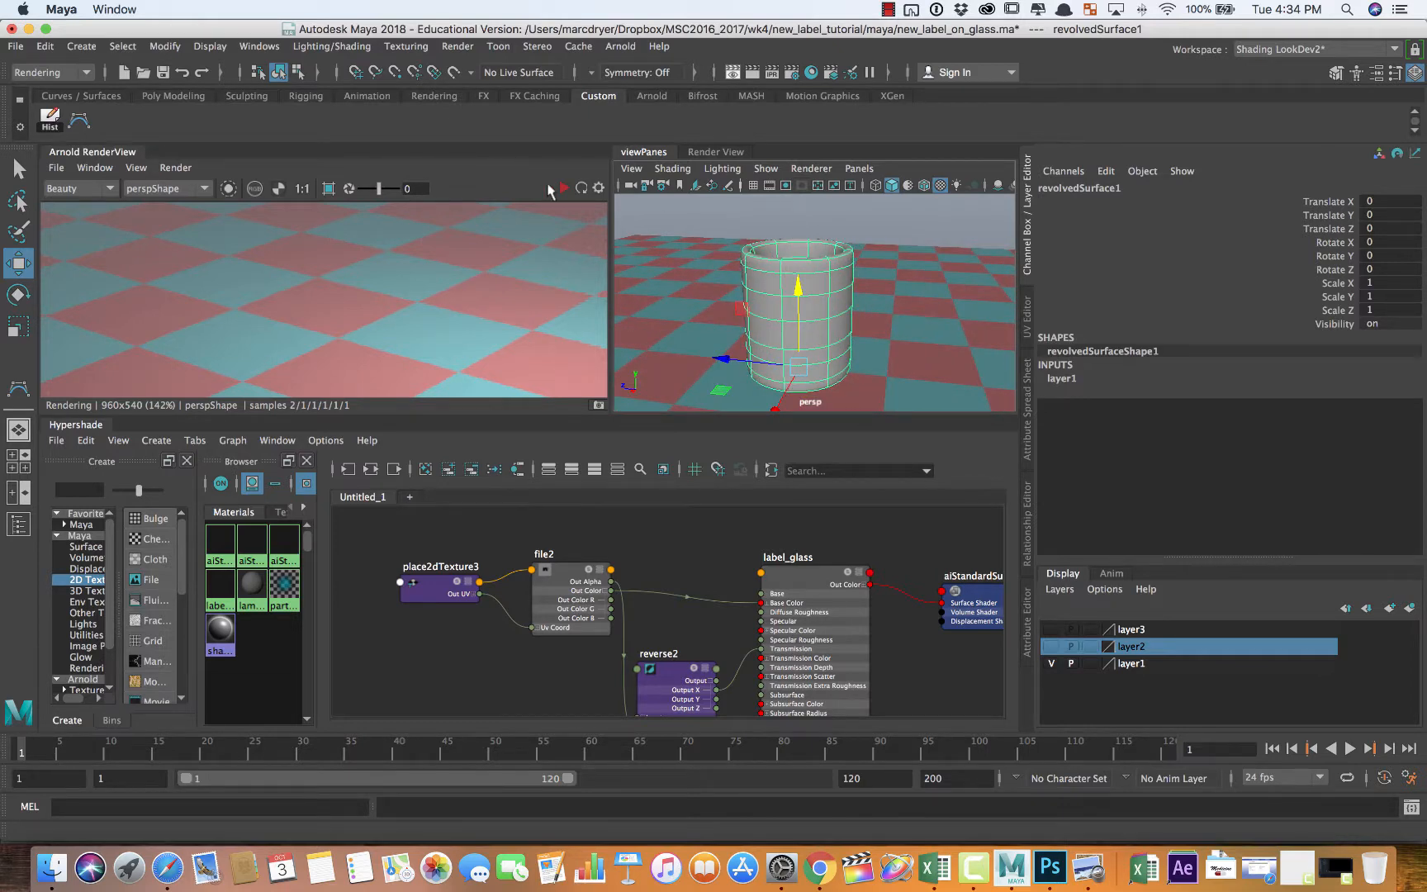
pyautogui.click(81, 46)
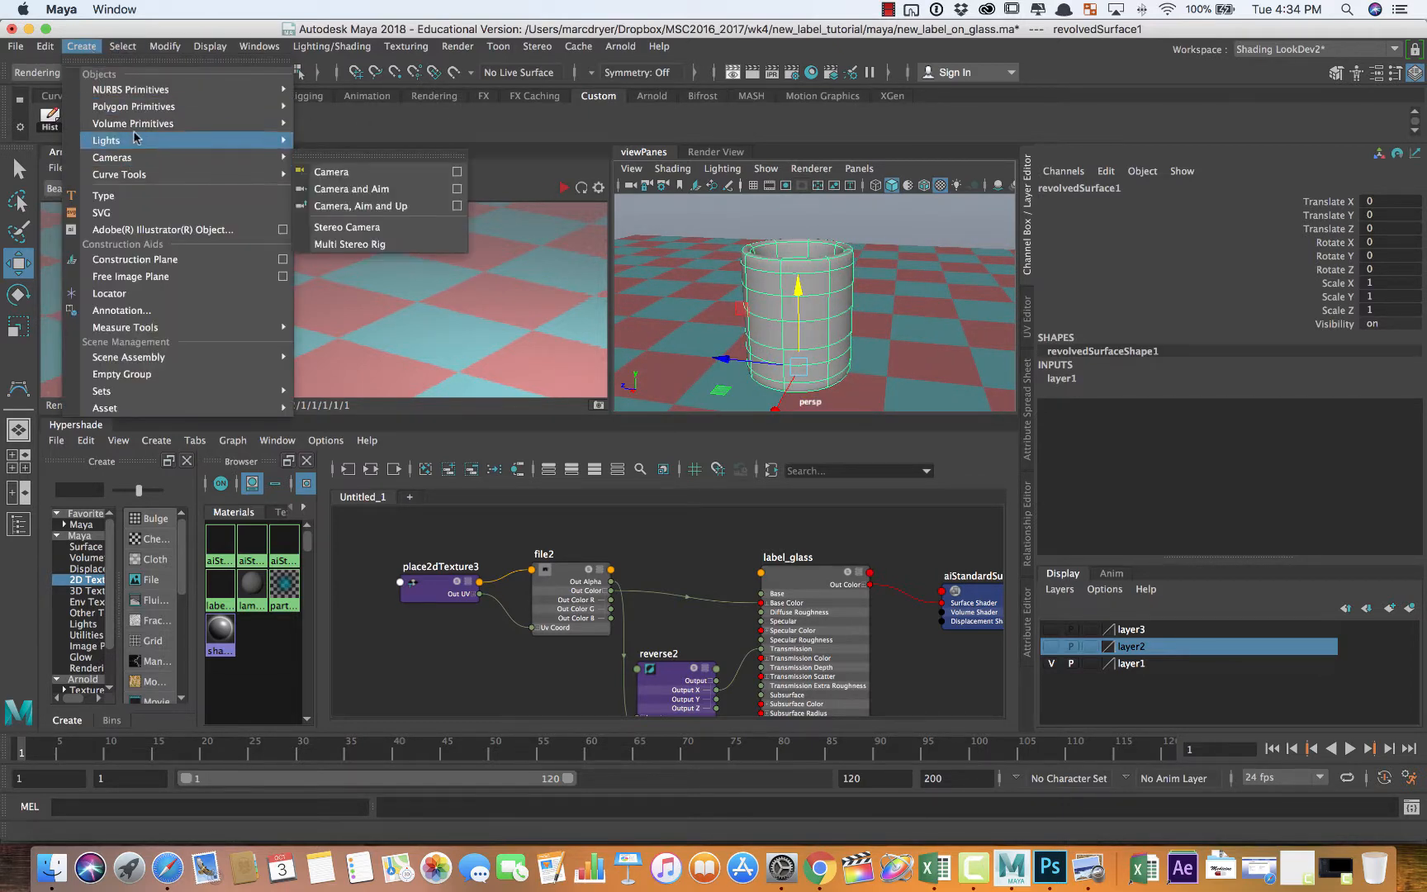
pyautogui.moveTo(139, 109)
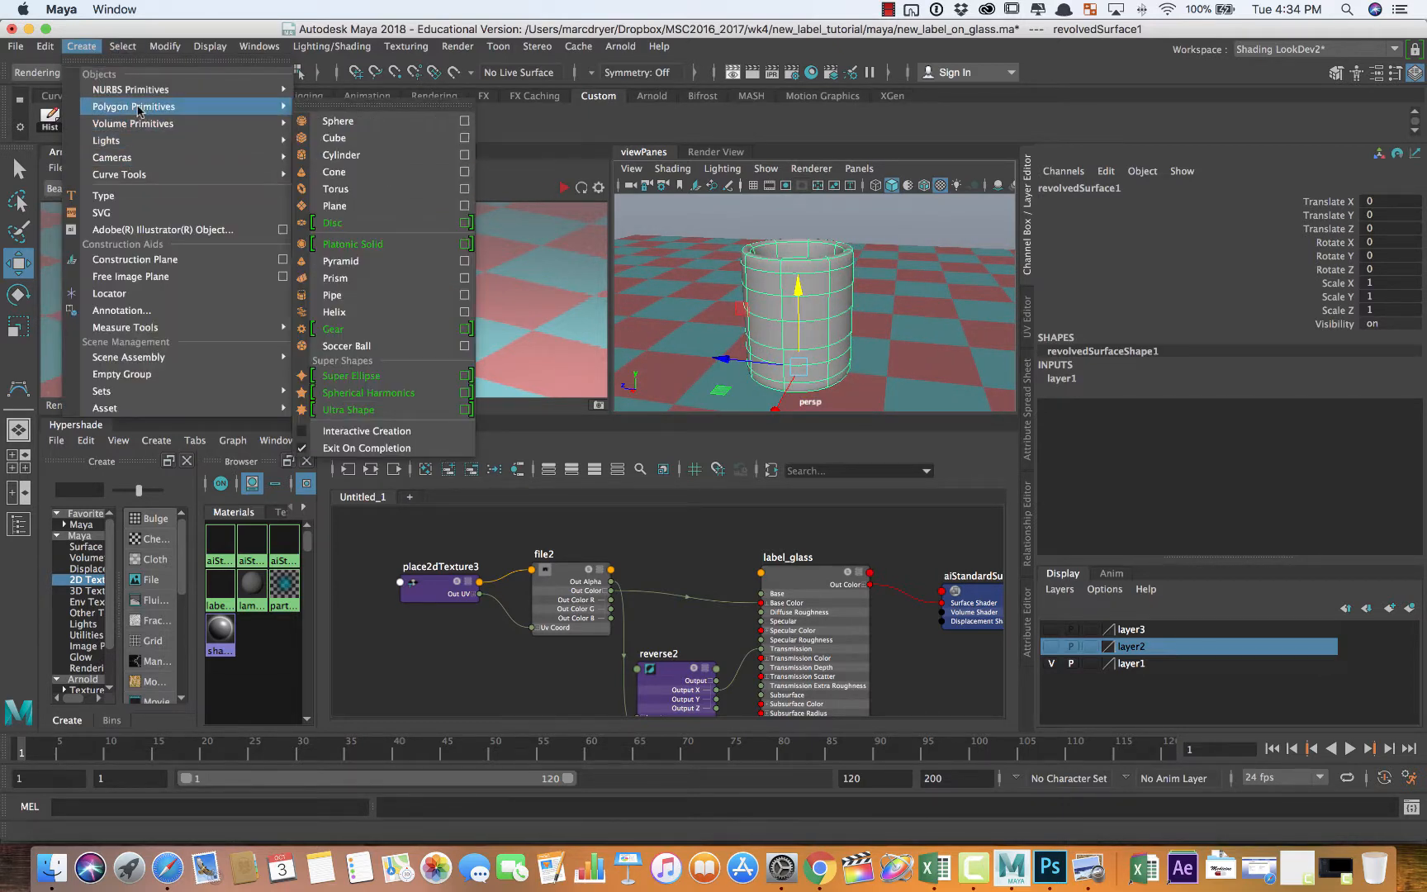
pyautogui.click(355, 154)
pyautogui.moveTo(700, 346); pyautogui.dragTo(970, 376)
pyautogui.press('r')
pyautogui.press('w')
pyautogui.moveTo(890, 304); pyautogui.dragTo(890, 236)
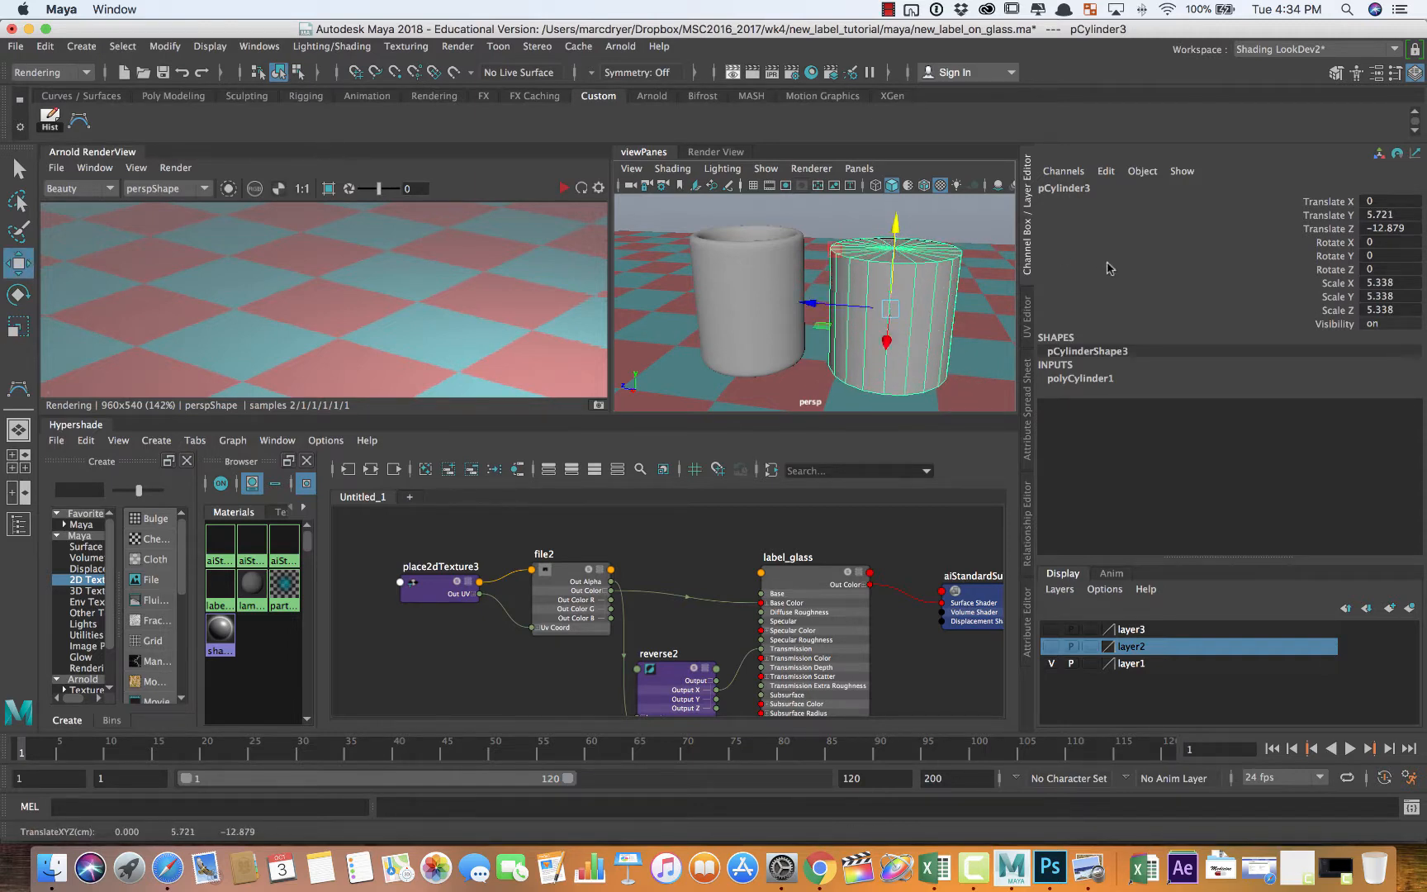
# Set the cylinder's height subdivisions to 7 and its cap subdivisions to 2
pyautogui.click(1065, 379)
pyautogui.click(1327, 435)
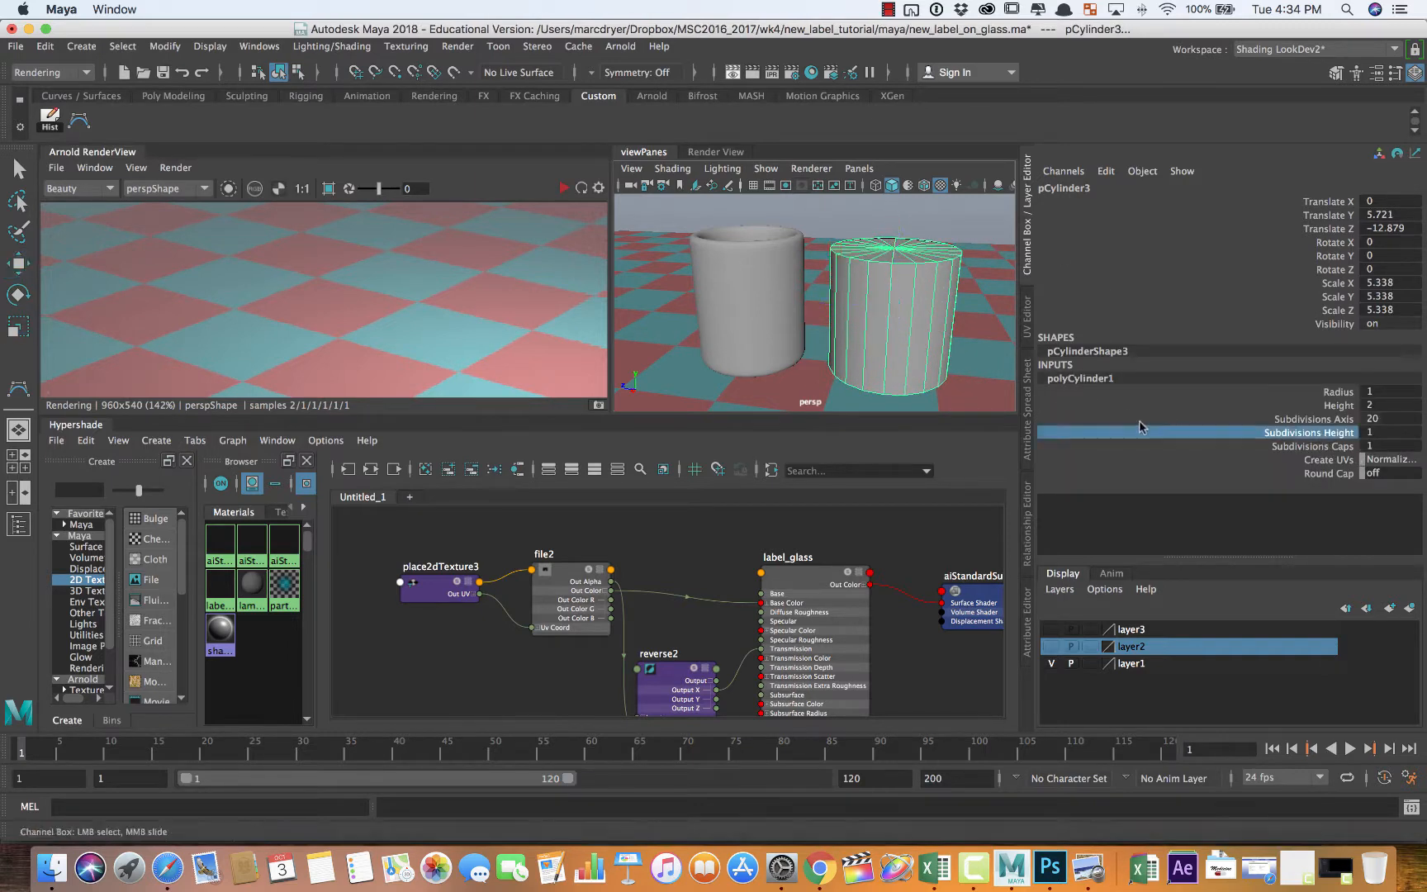
pyautogui.moveTo(778, 369); pyautogui.dragTo(827, 377, button='middle')
pyautogui.click(1309, 447)
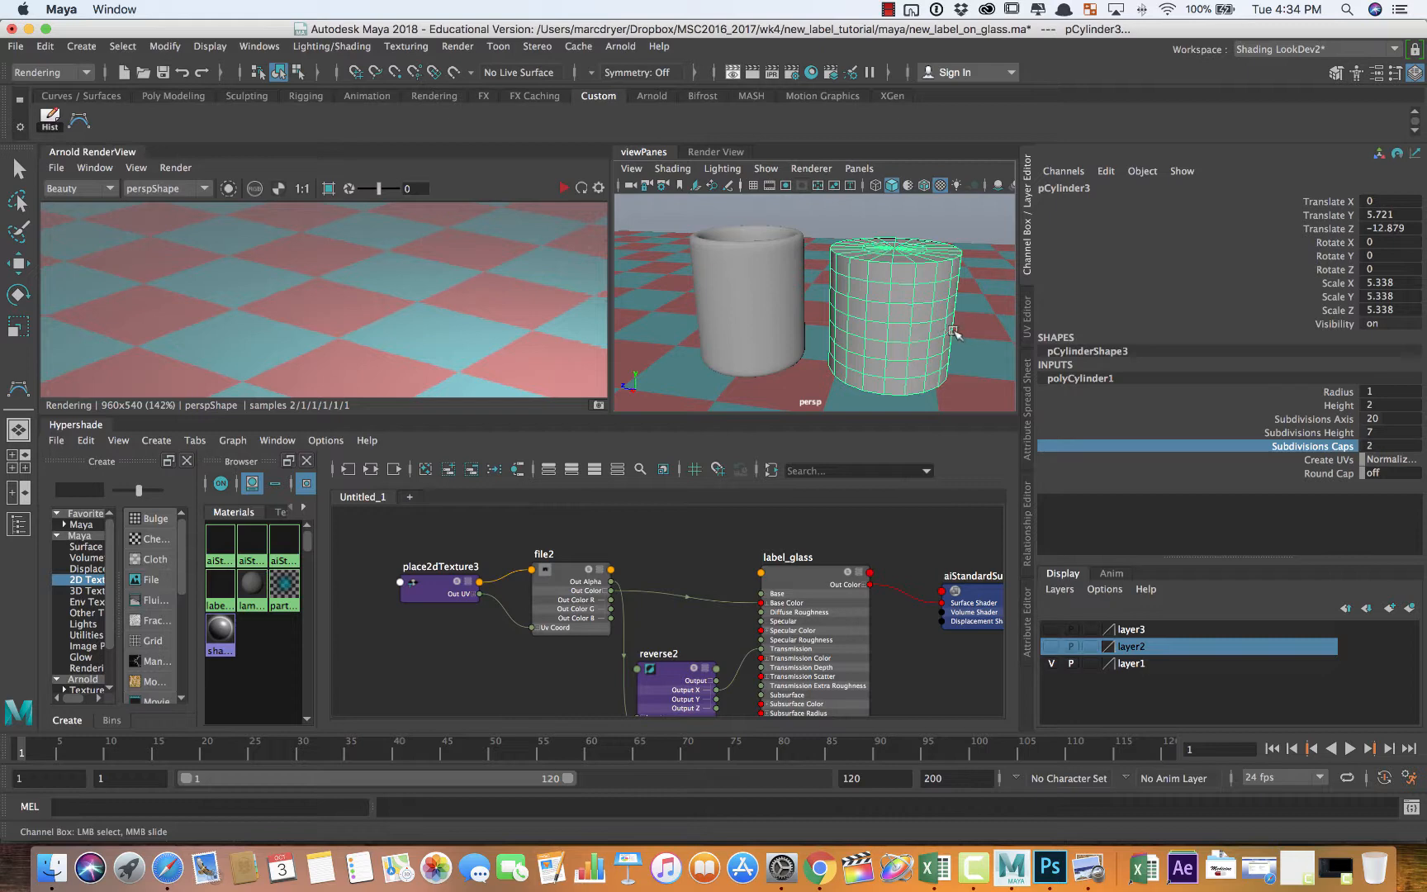
# Switch the cylinder to face selection and try to select the inner faces of its top cap
pyautogui.keyDown('alt'); pyautogui.moveTo(912, 322); pyautogui.dragTo(889, 290); pyautogui.keyUp('alt')
pyautogui.rightClick(890, 290)
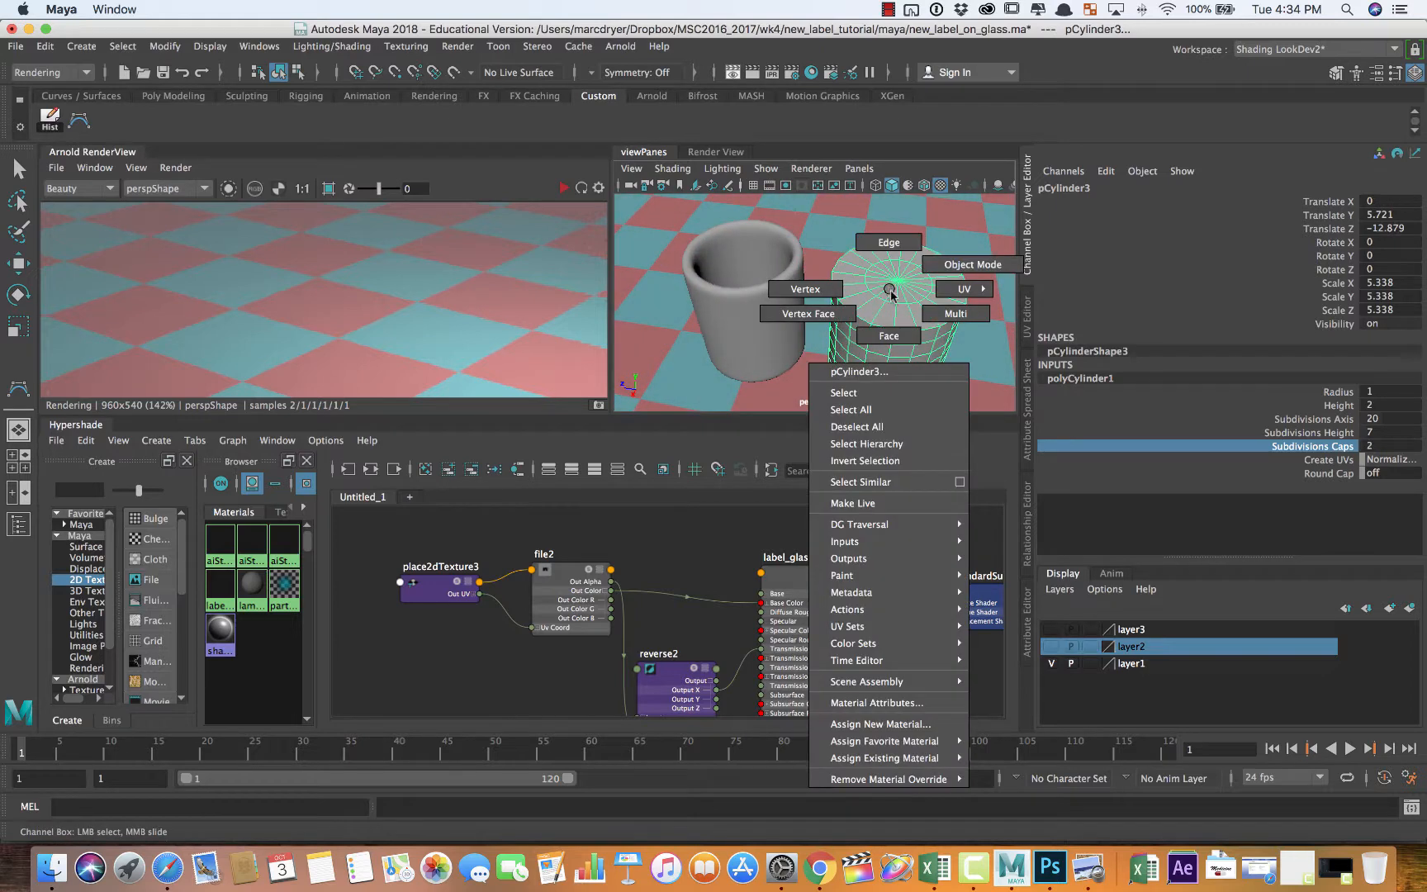
pyautogui.click(889, 335)
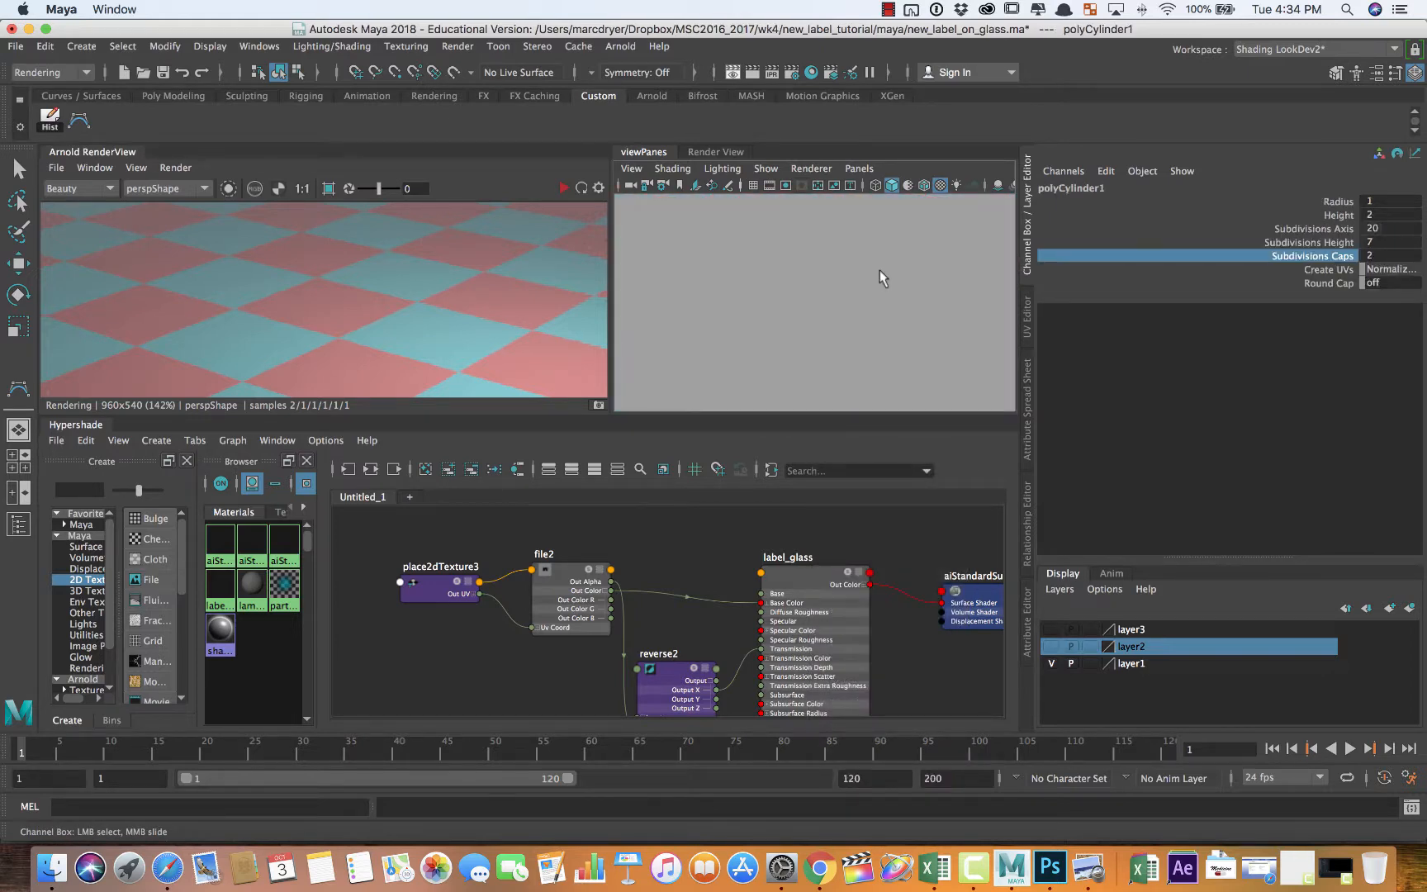
pyautogui.press('space')
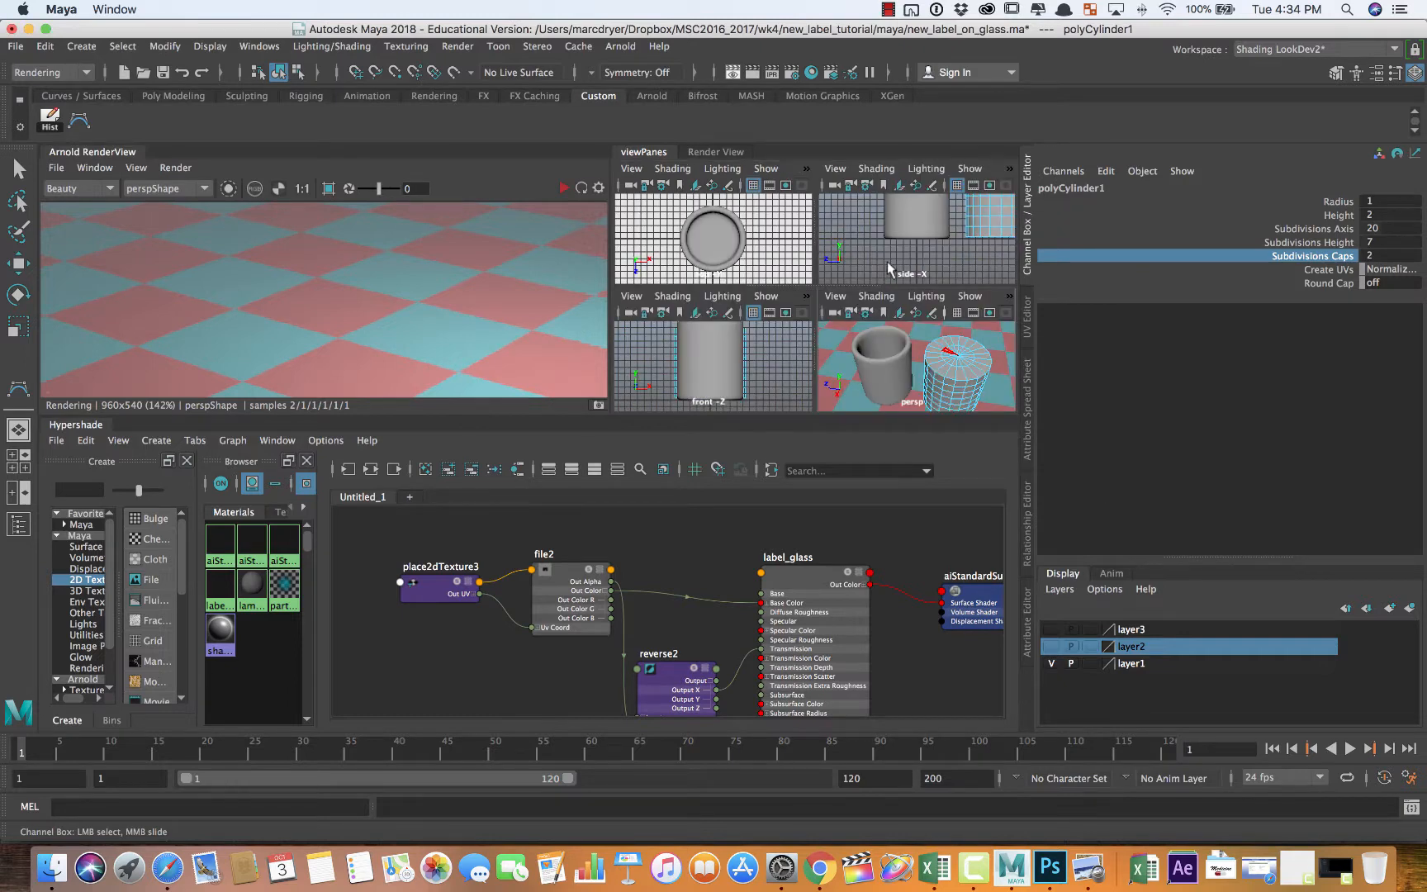
pyautogui.press('space')
pyautogui.press('space')
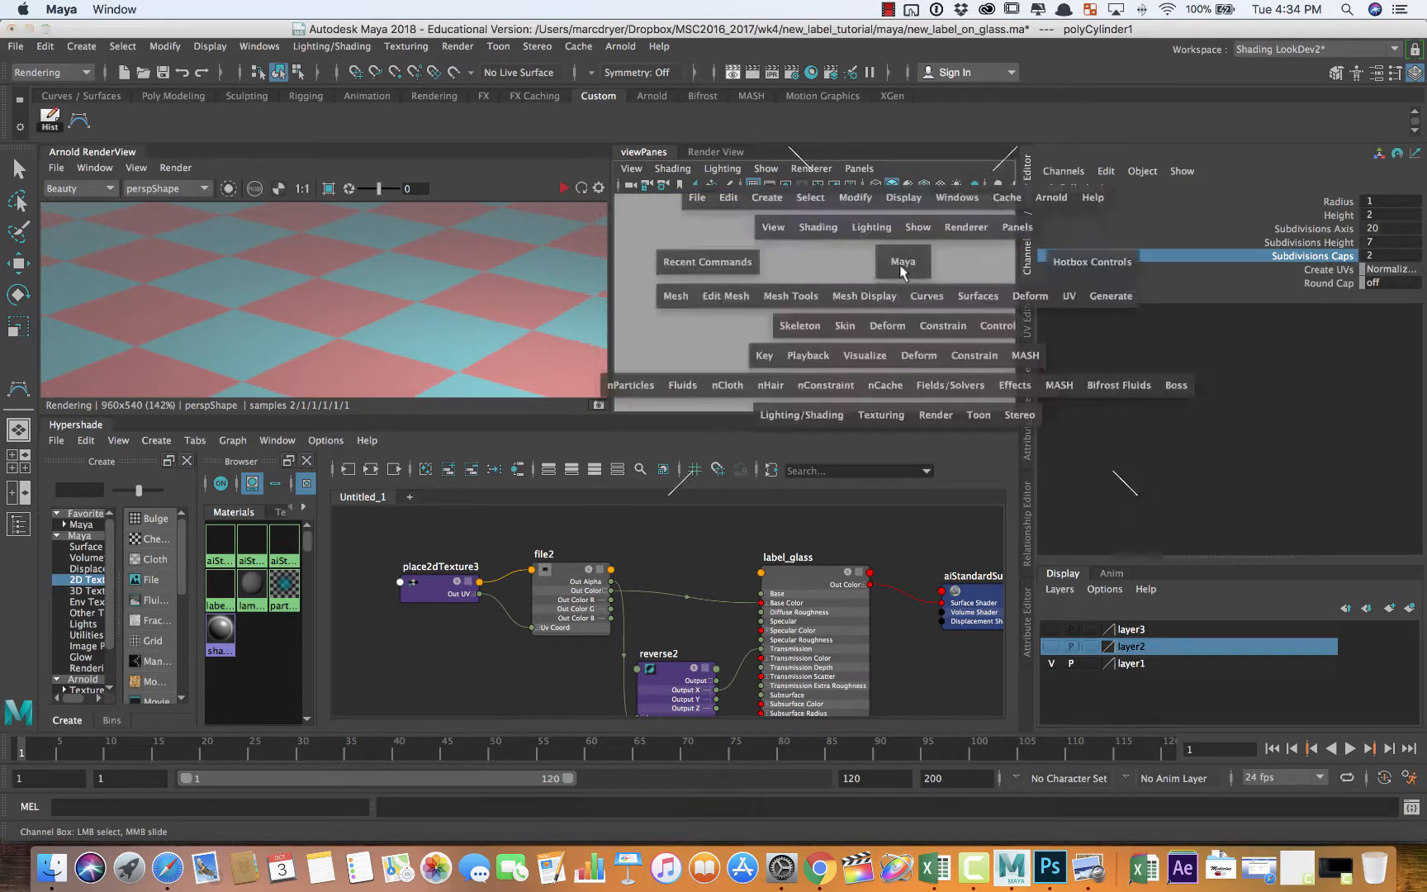
pyautogui.press('space')
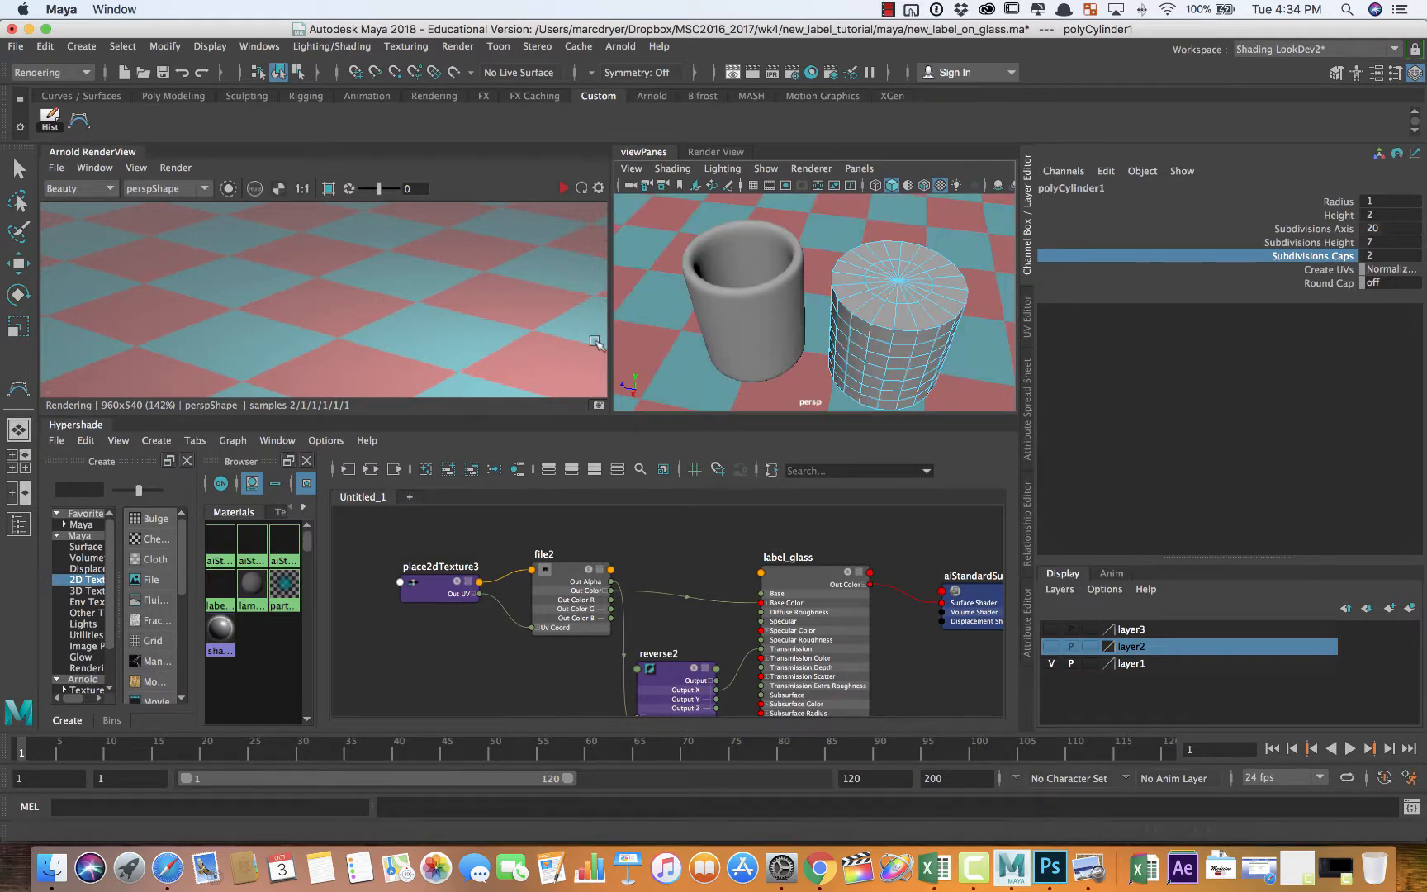
pyautogui.keyDown('alt'); pyautogui.moveTo(894, 306); pyautogui.dragTo(900, 334); pyautogui.keyUp('alt')
pyautogui.press('space')
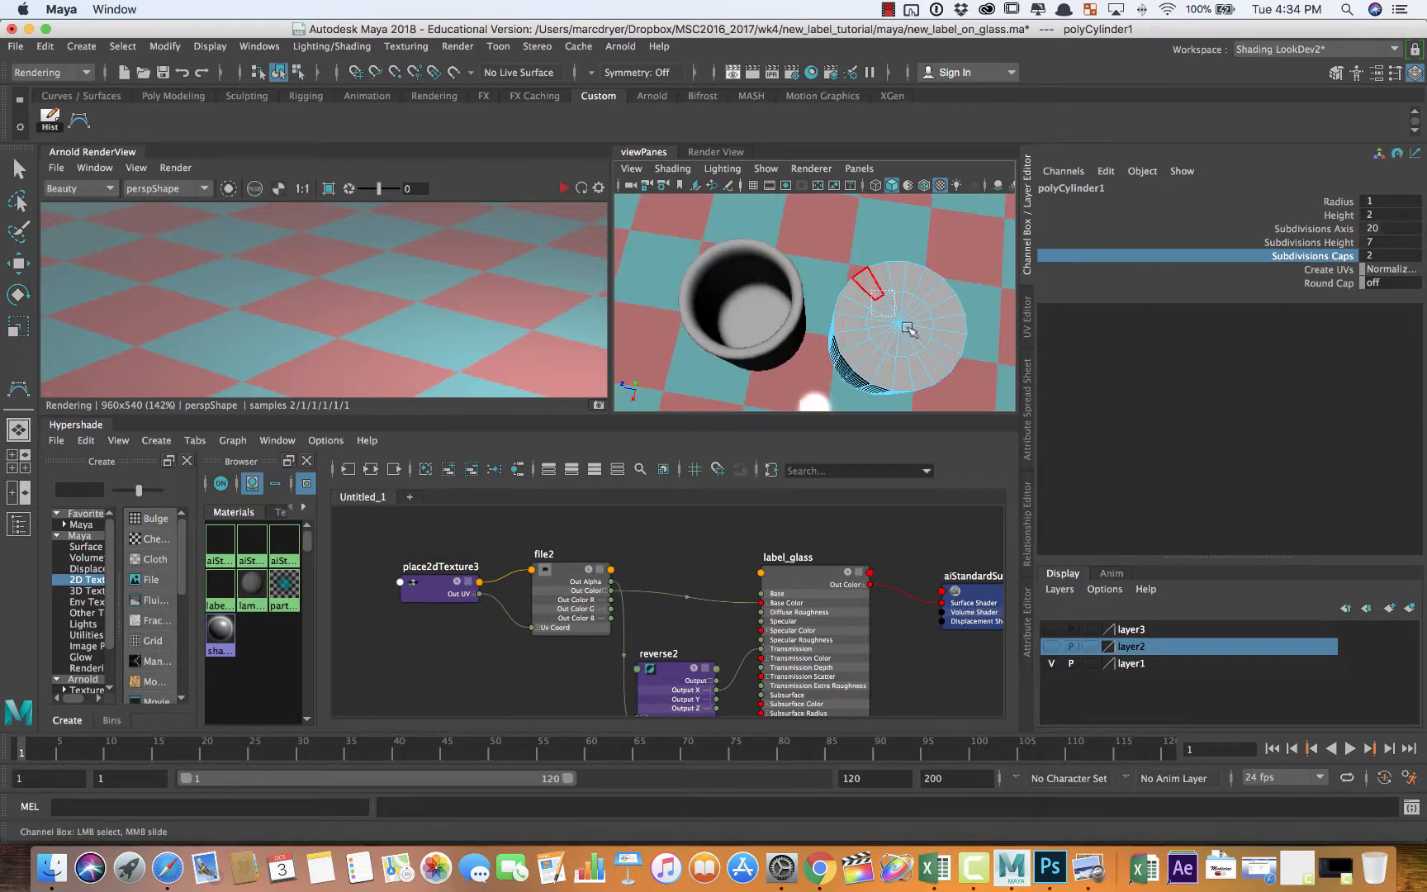
pyautogui.press('w')
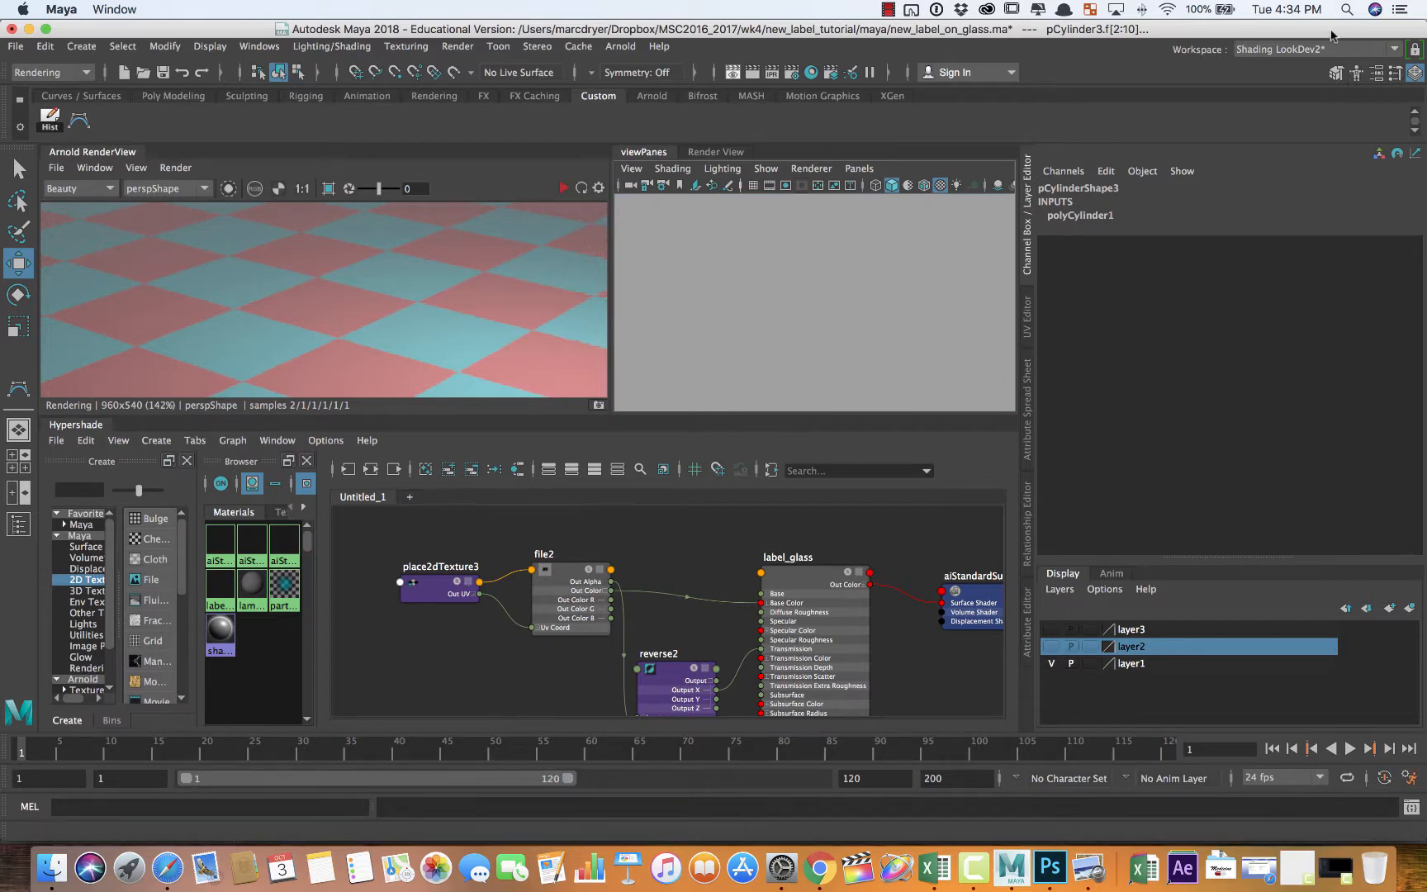
# Switch the workspace to Modeling - Standard
pyautogui.click(1286, 50)
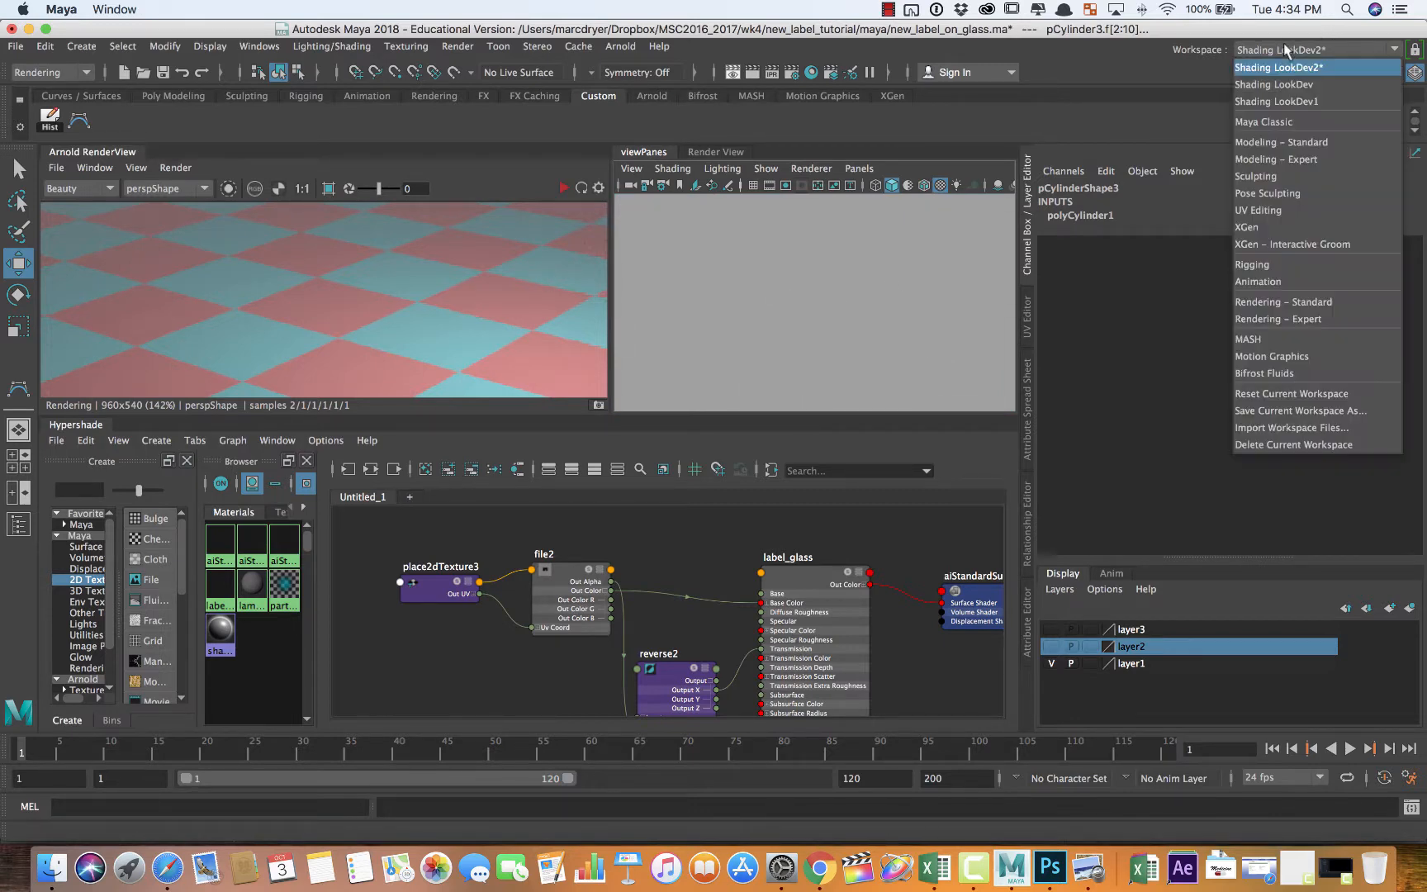
pyautogui.click(1297, 143)
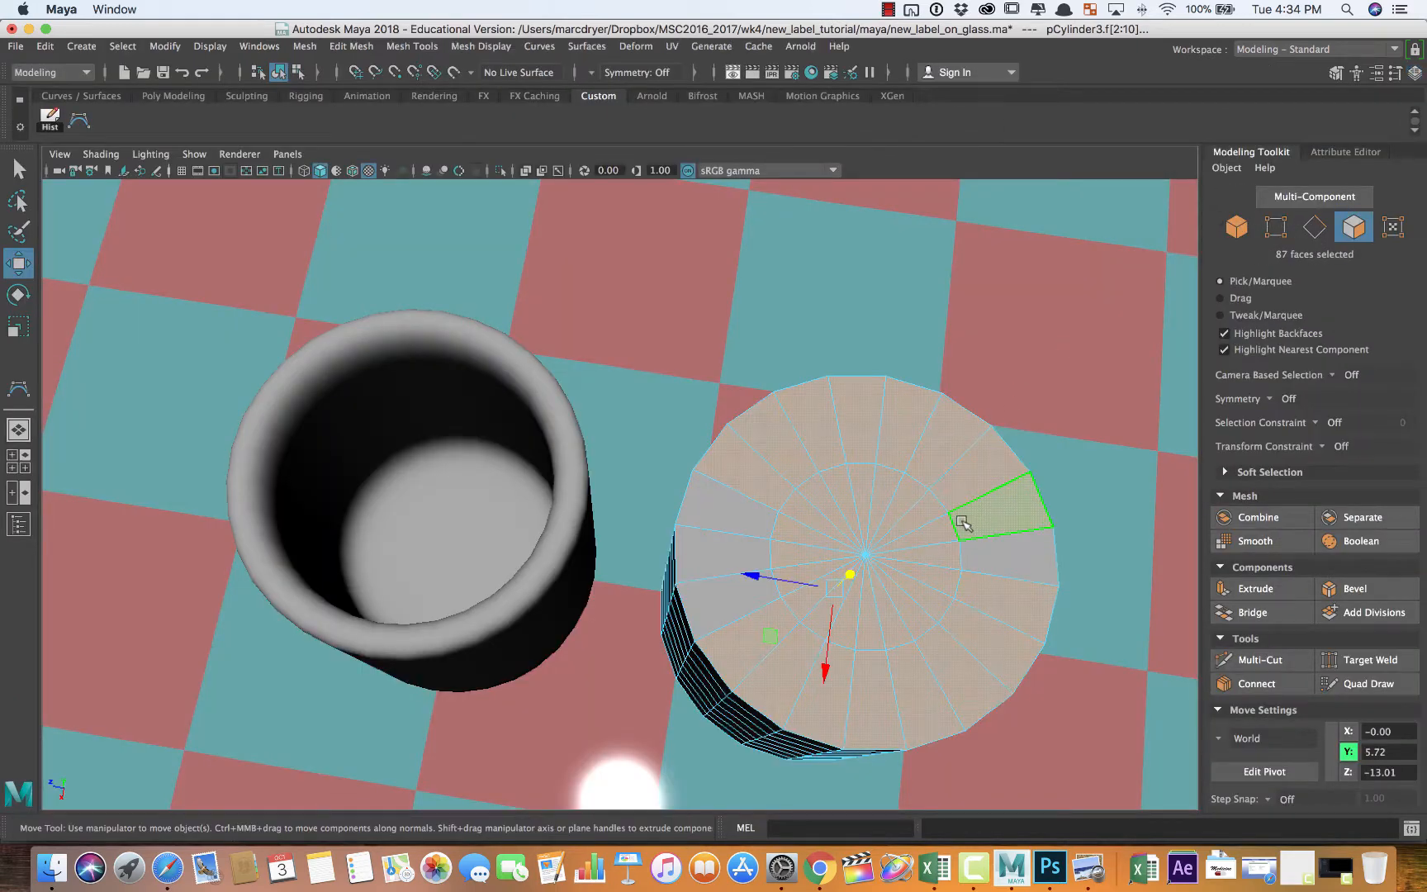
pyautogui.keyDown('alt'); pyautogui.moveTo(962, 523); pyautogui.dragTo(930, 516); pyautogui.keyUp('alt')
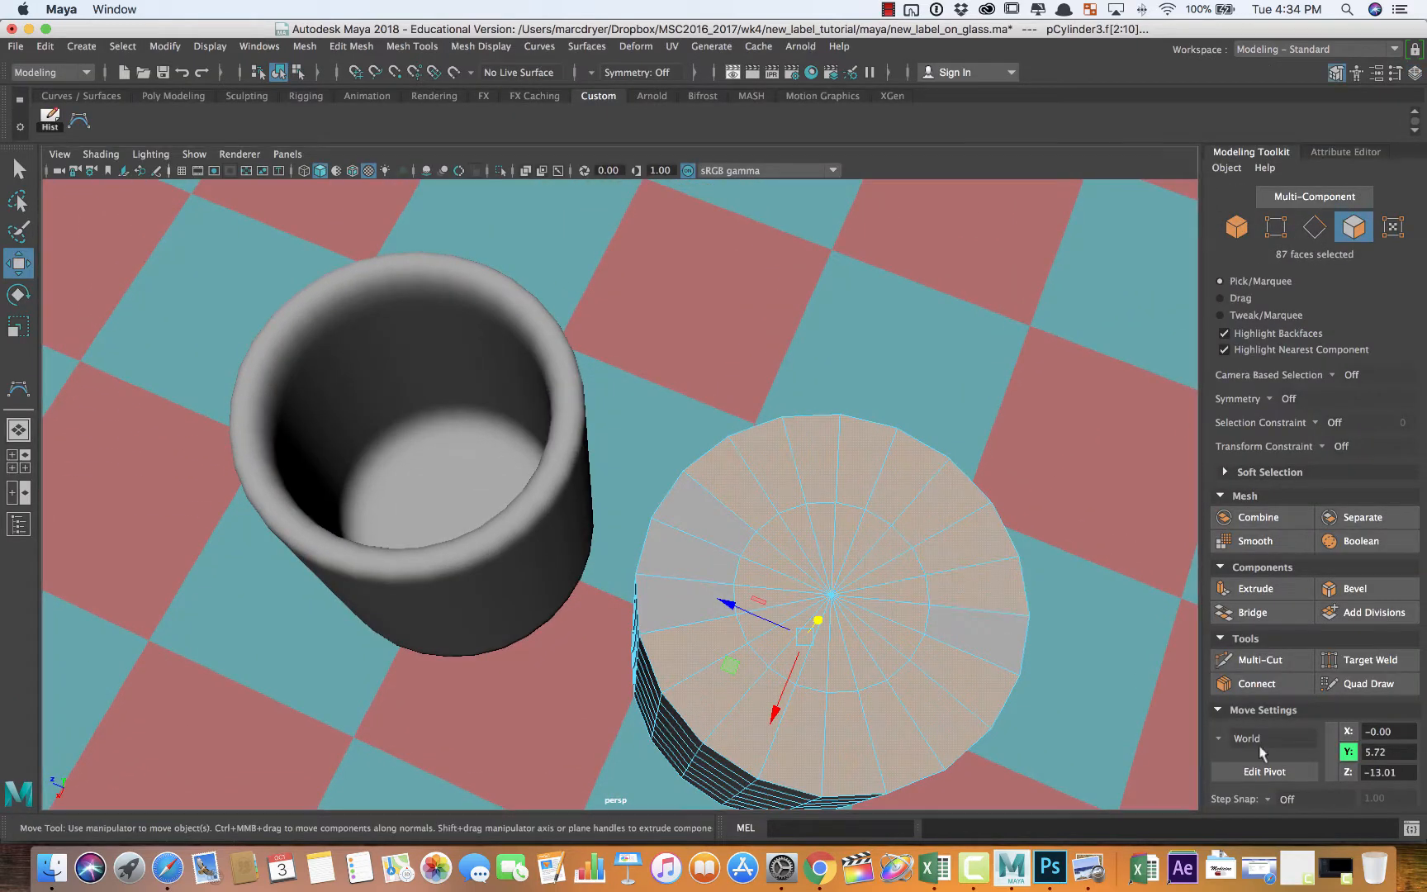
# Change the polygon selection preference so faces are selected by their center, and save the preferences
pyautogui.click(73, 10)
pyautogui.click(93, 54)
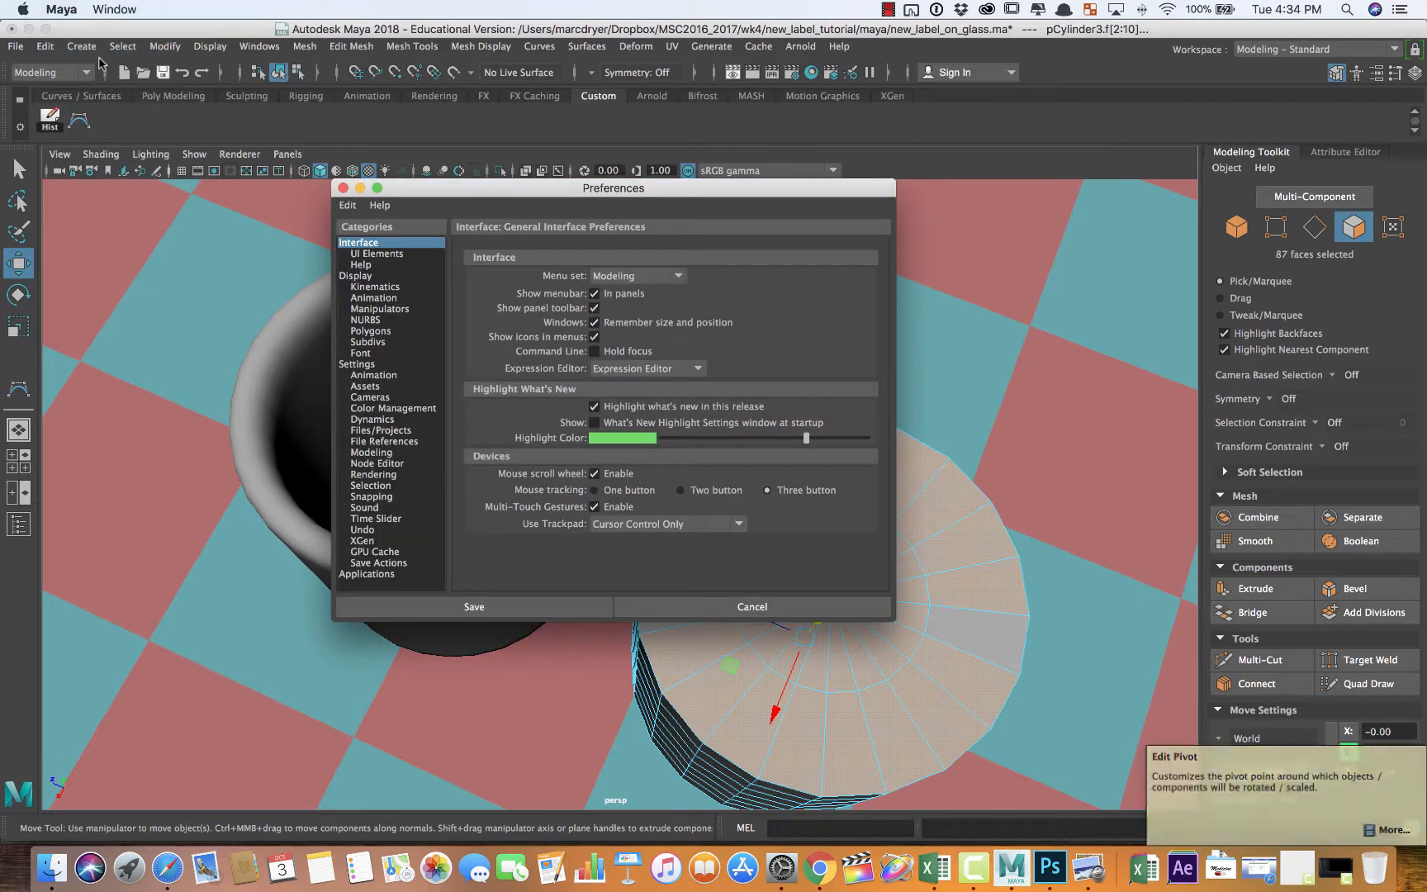
pyautogui.click(370, 485)
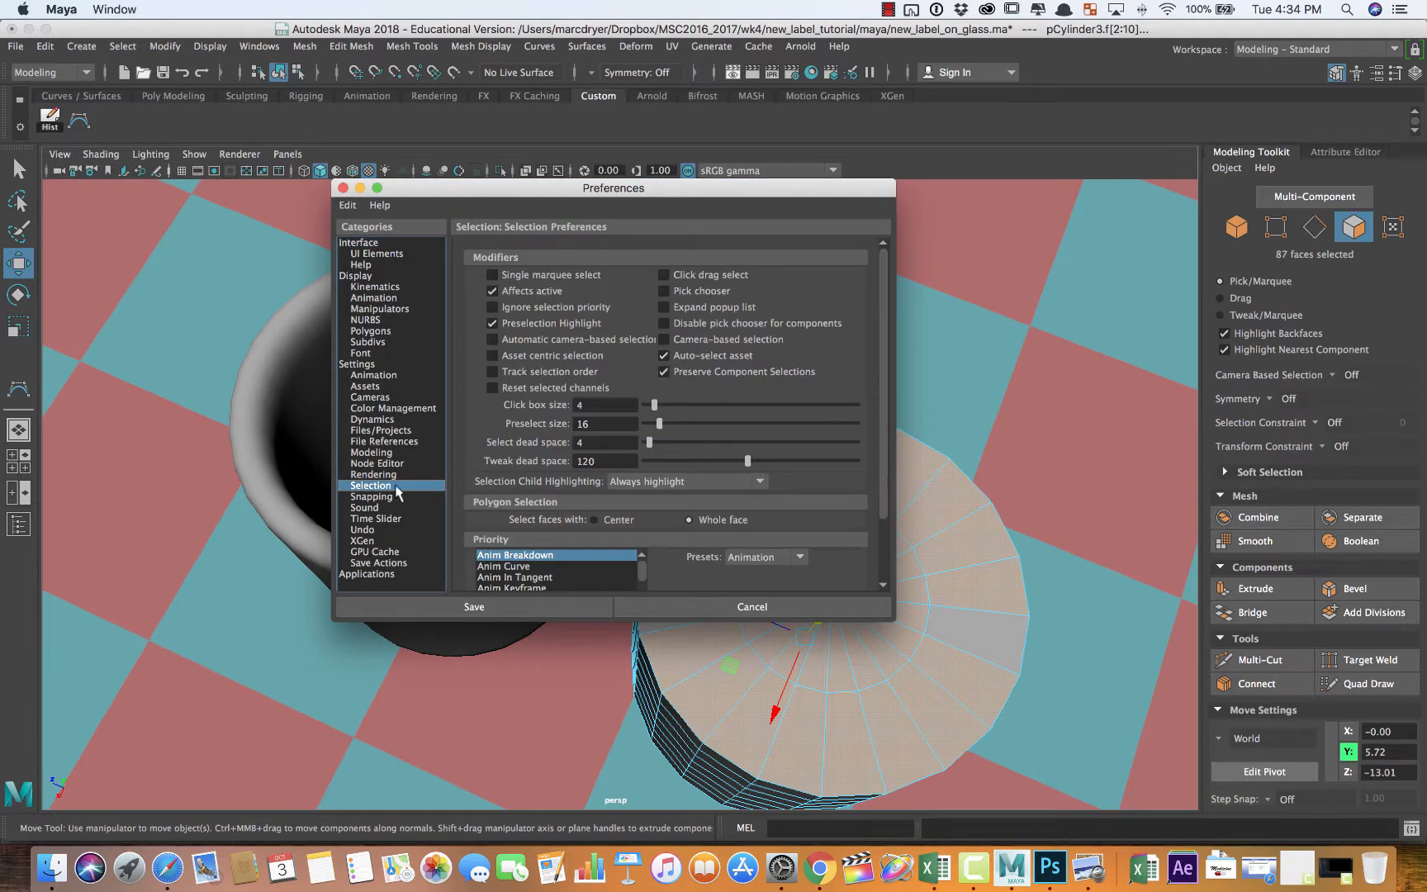
pyautogui.click(620, 518)
pyautogui.click(503, 608)
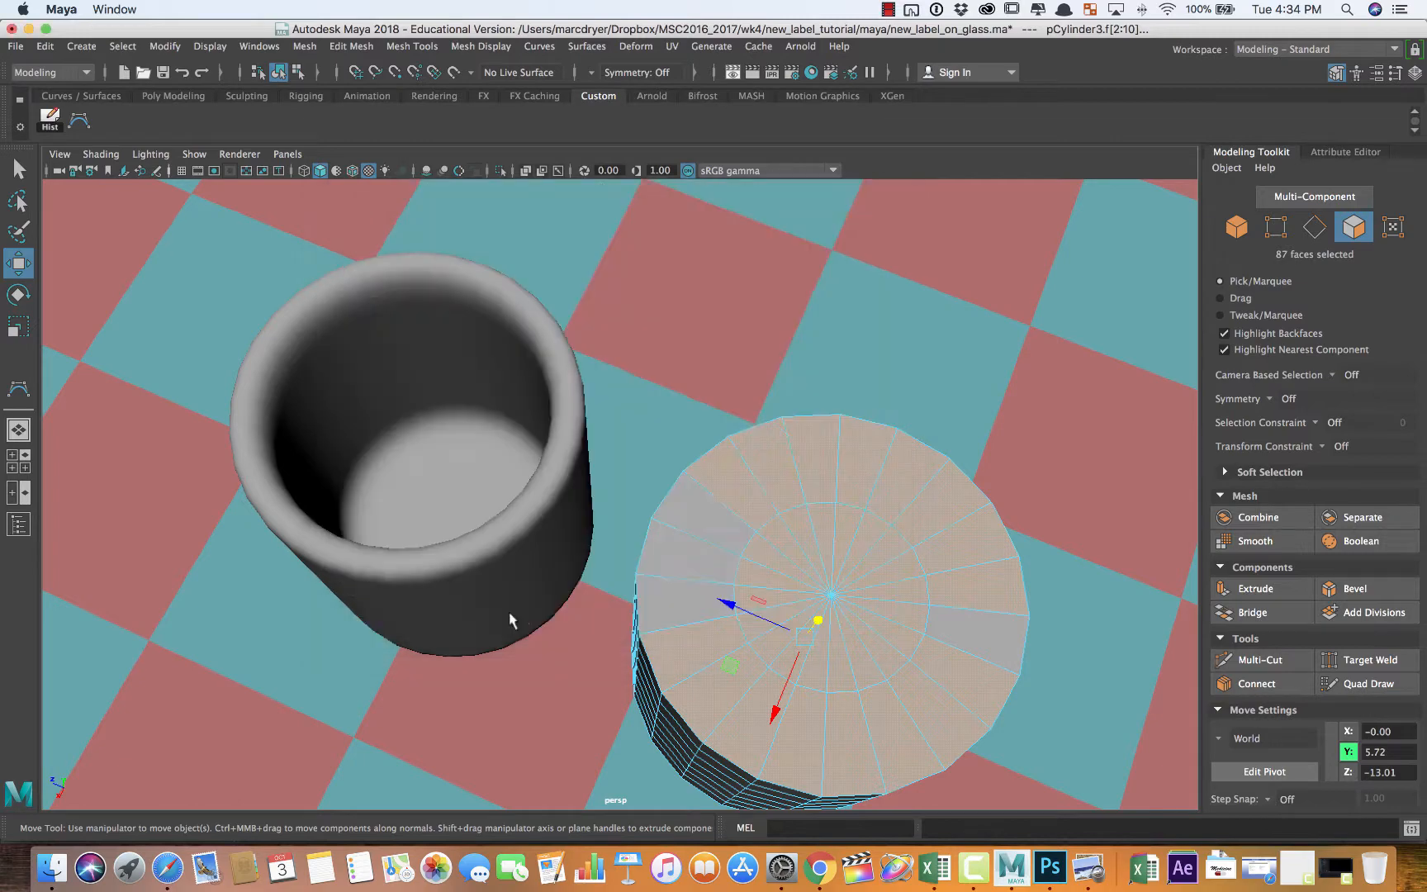
# Select only the 20 inner faces of the cylinder's top cap and scale them outward to leave a narrow rim
pyautogui.keyDown('alt'); pyautogui.moveTo(910, 529); pyautogui.dragTo(765, 478, button='middle'); pyautogui.keyUp('alt')
pyautogui.click(748, 480)
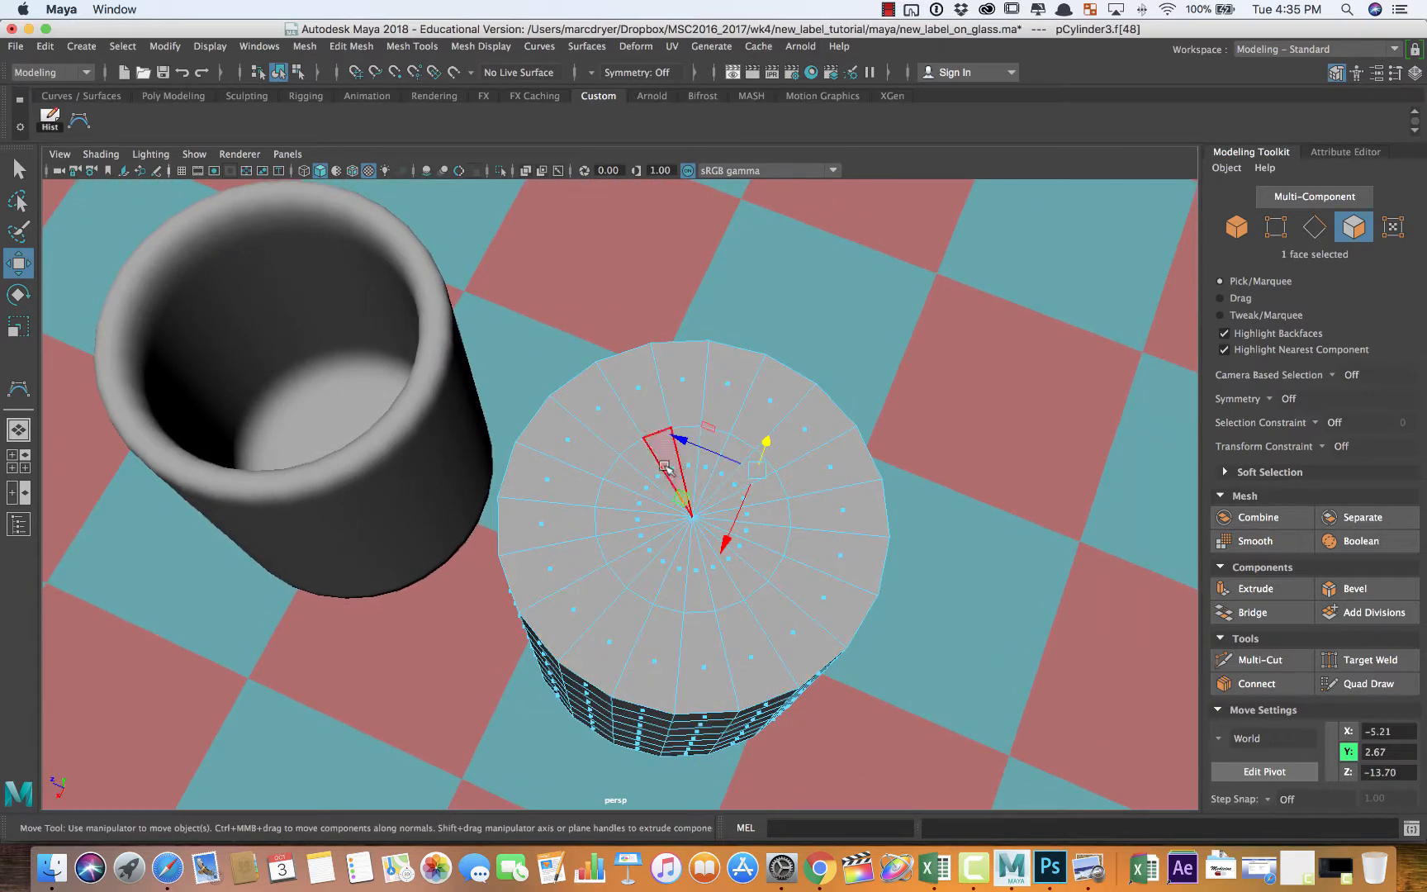
pyautogui.moveTo(637, 449); pyautogui.dragTo(743, 456)
pyautogui.press('f')
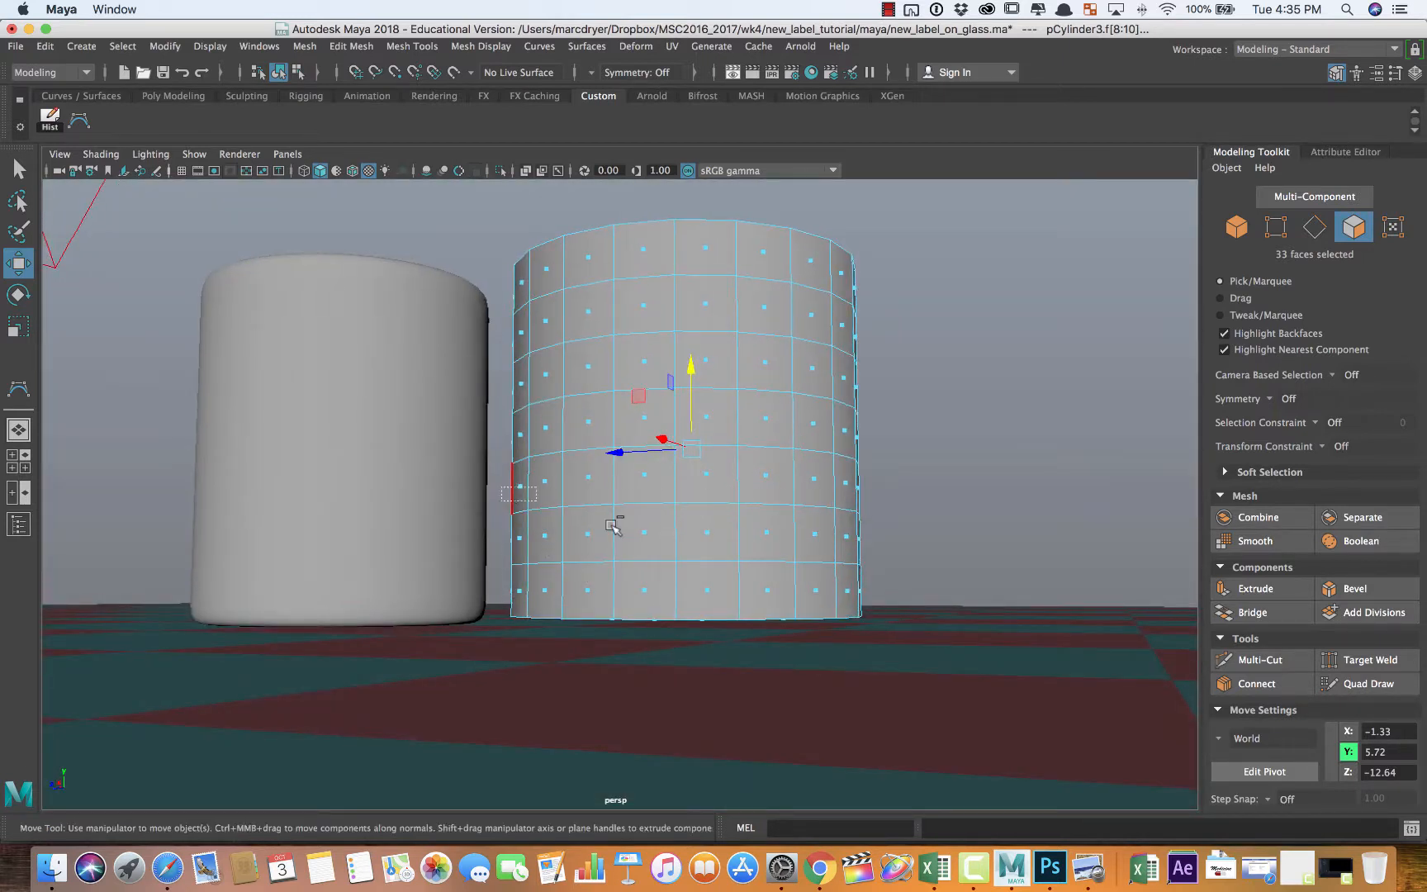
pyautogui.moveTo(501, 613); pyautogui.dragTo(948, 772)
pyautogui.keyDown('alt'); pyautogui.moveTo(934, 601); pyautogui.dragTo(758, 641); pyautogui.keyUp('alt')
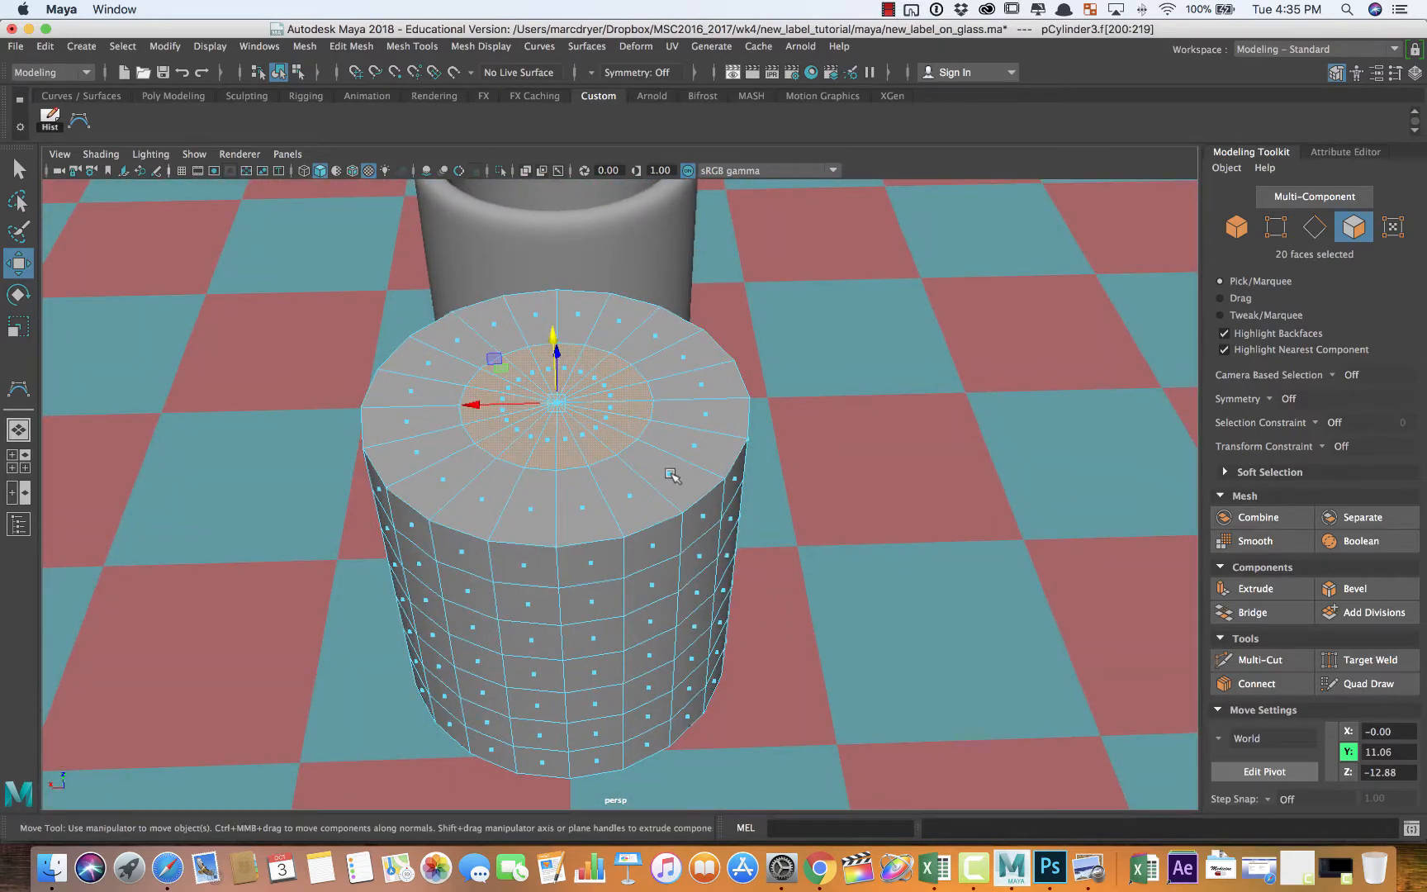
pyautogui.press('r')
pyautogui.moveTo(558, 403); pyautogui.dragTo(632, 406)
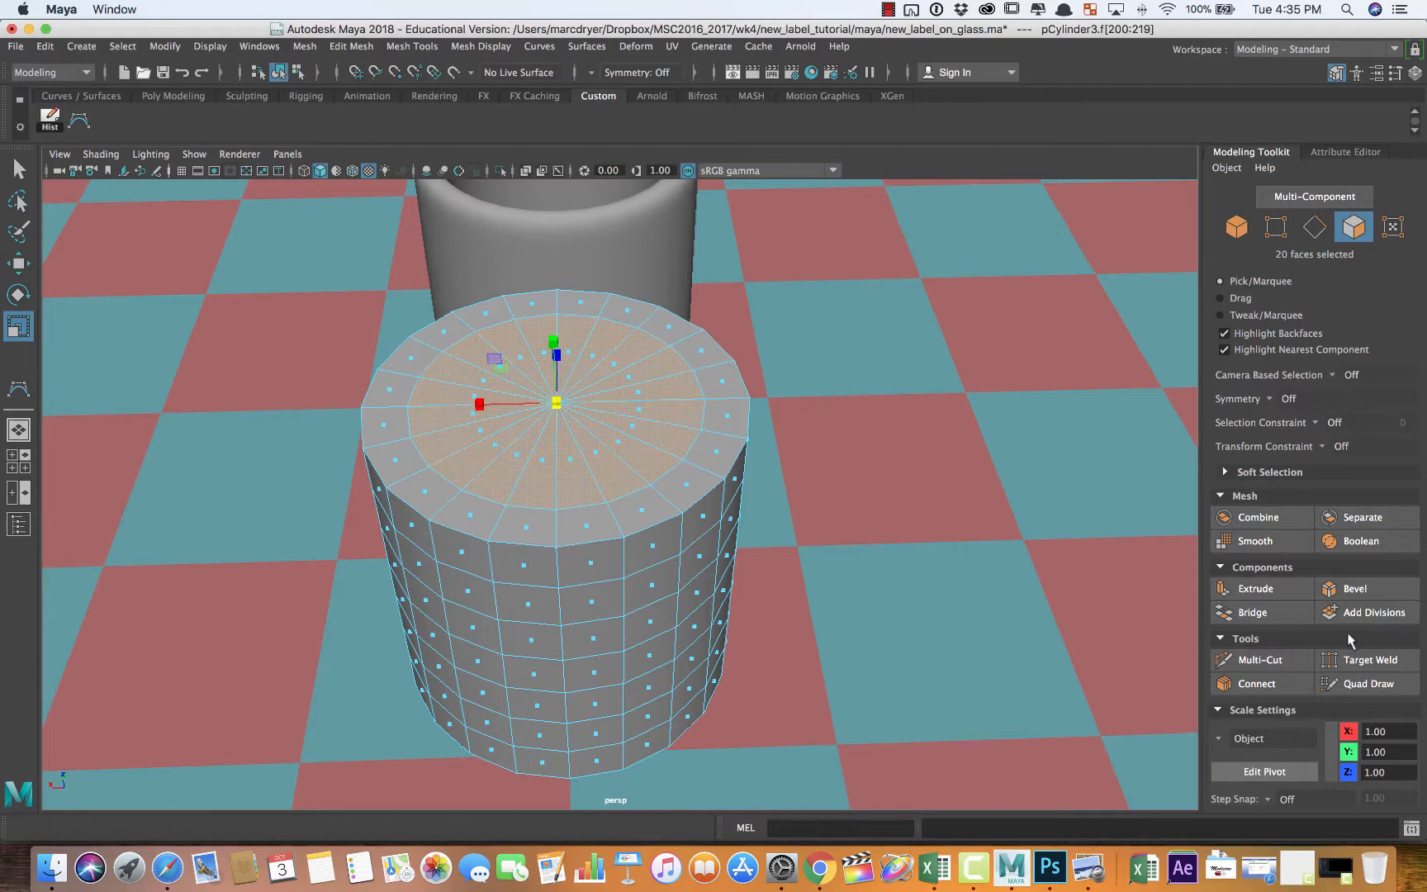
# Extrude the inner cap faces down into the cylinder with thickness -7.7 and 3 divisions
pyautogui.click(1255, 588)
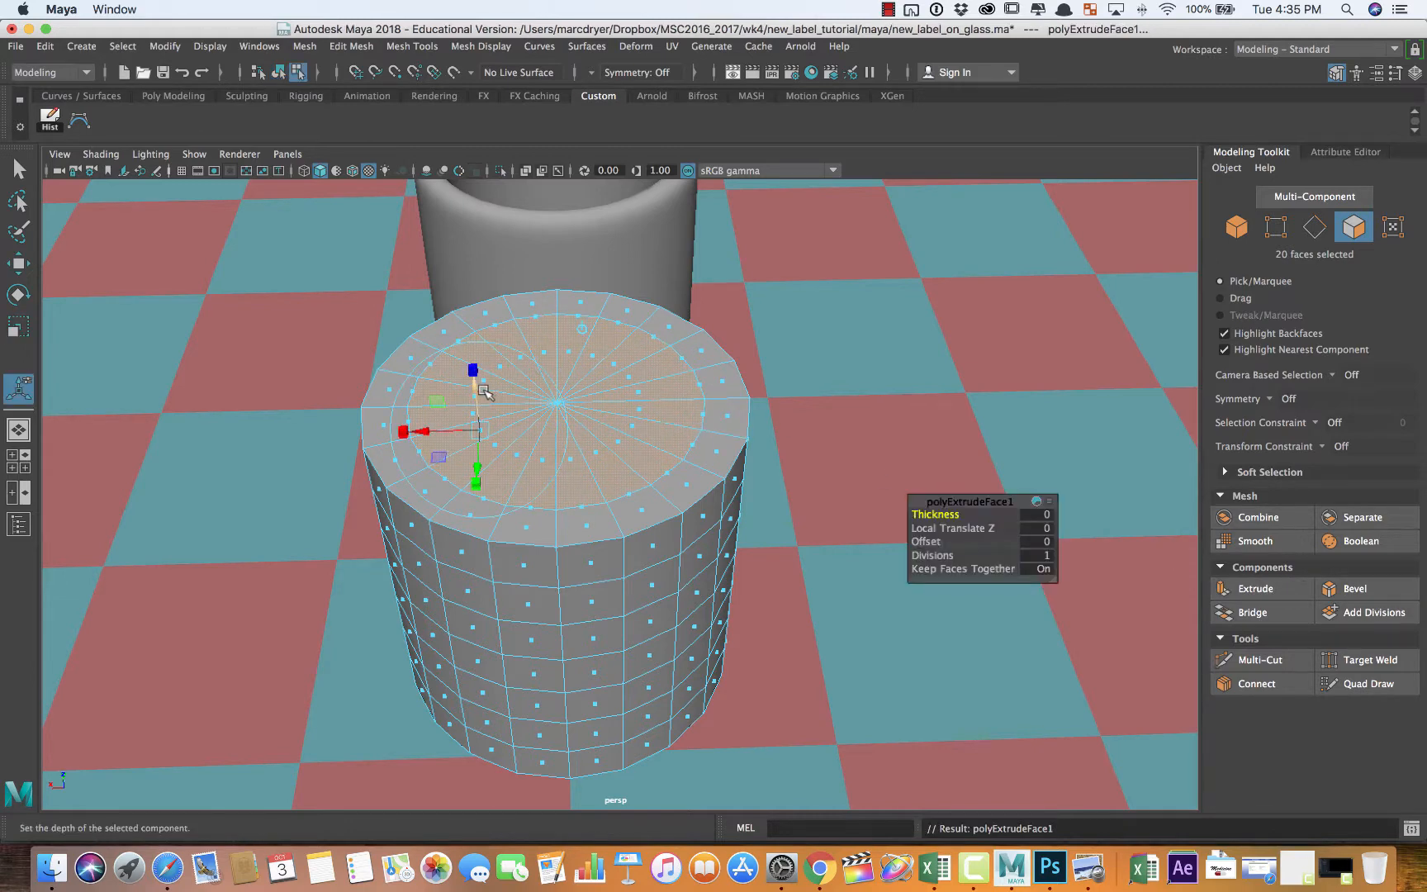
pyautogui.moveTo(945, 514); pyautogui.dragTo(944, 557)
pyautogui.keyDown('alt'); pyautogui.moveTo(702, 469); pyautogui.dragTo(898, 503); pyautogui.keyUp('alt')
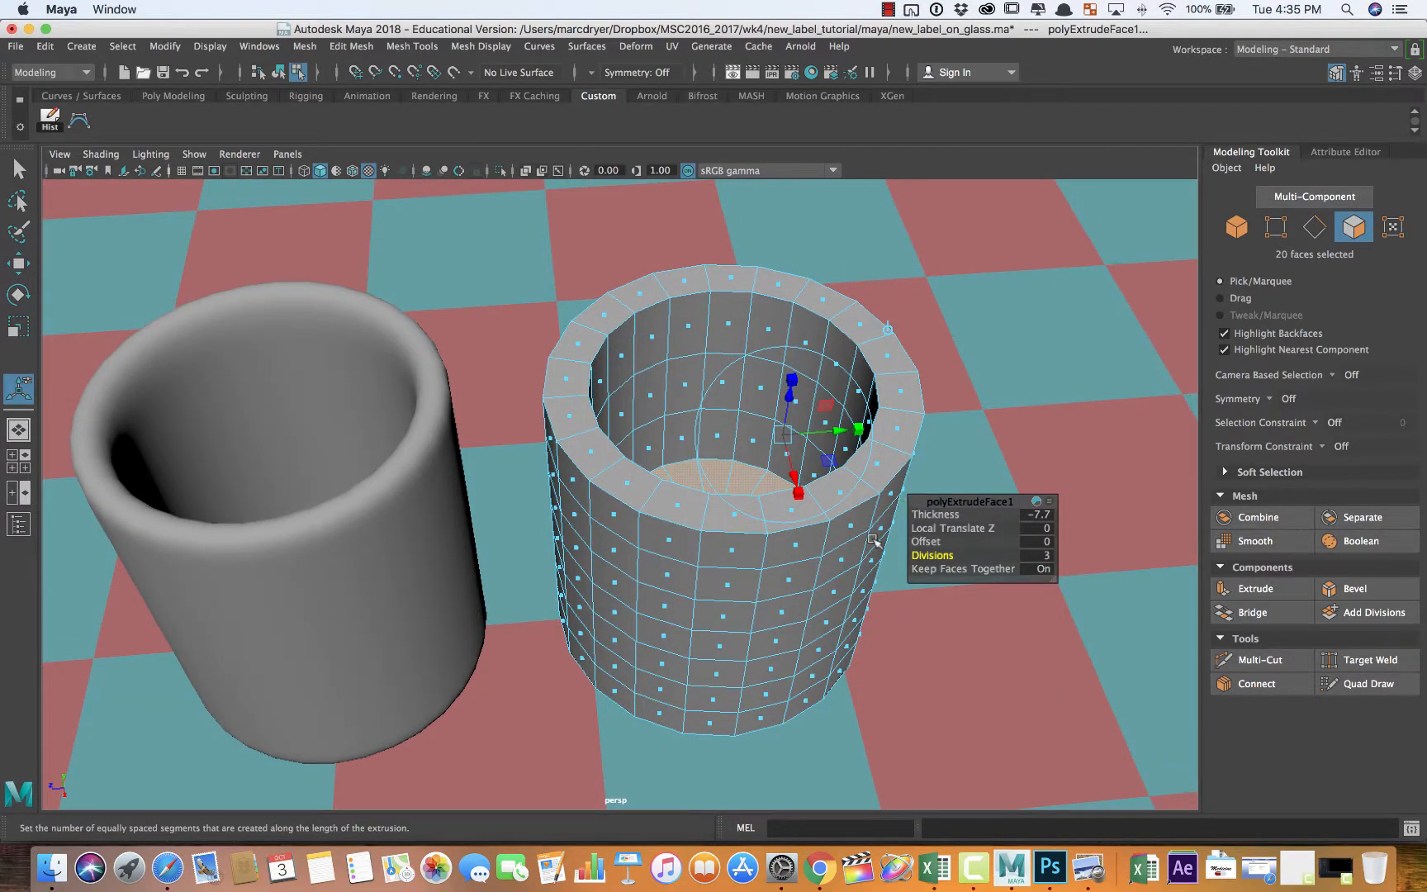
# Return the hollowed cylinder to object mode and display it with smooth mesh preview
pyautogui.click(754, 616)
pyautogui.moveTo(724, 629); pyautogui.dragTo(771, 355, button='right')
pyautogui.press('3')
pyautogui.keyDown('alt'); pyautogui.moveTo(780, 487); pyautogui.dragTo(739, 469); pyautogui.keyUp('alt')
pyautogui.keyDown('alt'); pyautogui.moveTo(739, 468); pyautogui.dragTo(666, 448, button='right'); pyautogui.keyUp('alt')
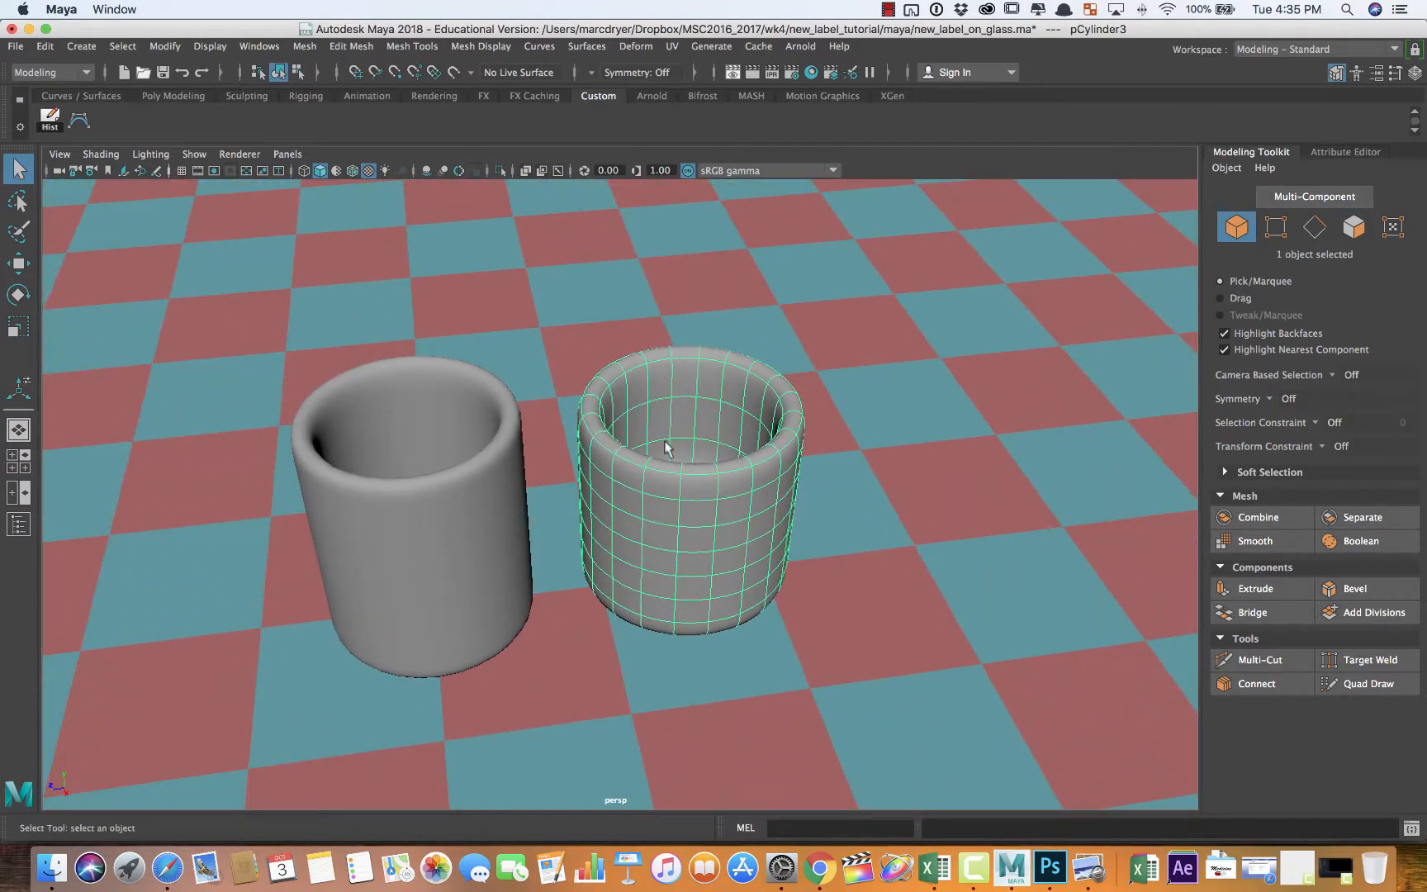
# Open the UV Editor for the hollowed cylinder and place its window so both cups can be seen
pyautogui.click(672, 46)
pyautogui.click(698, 83)
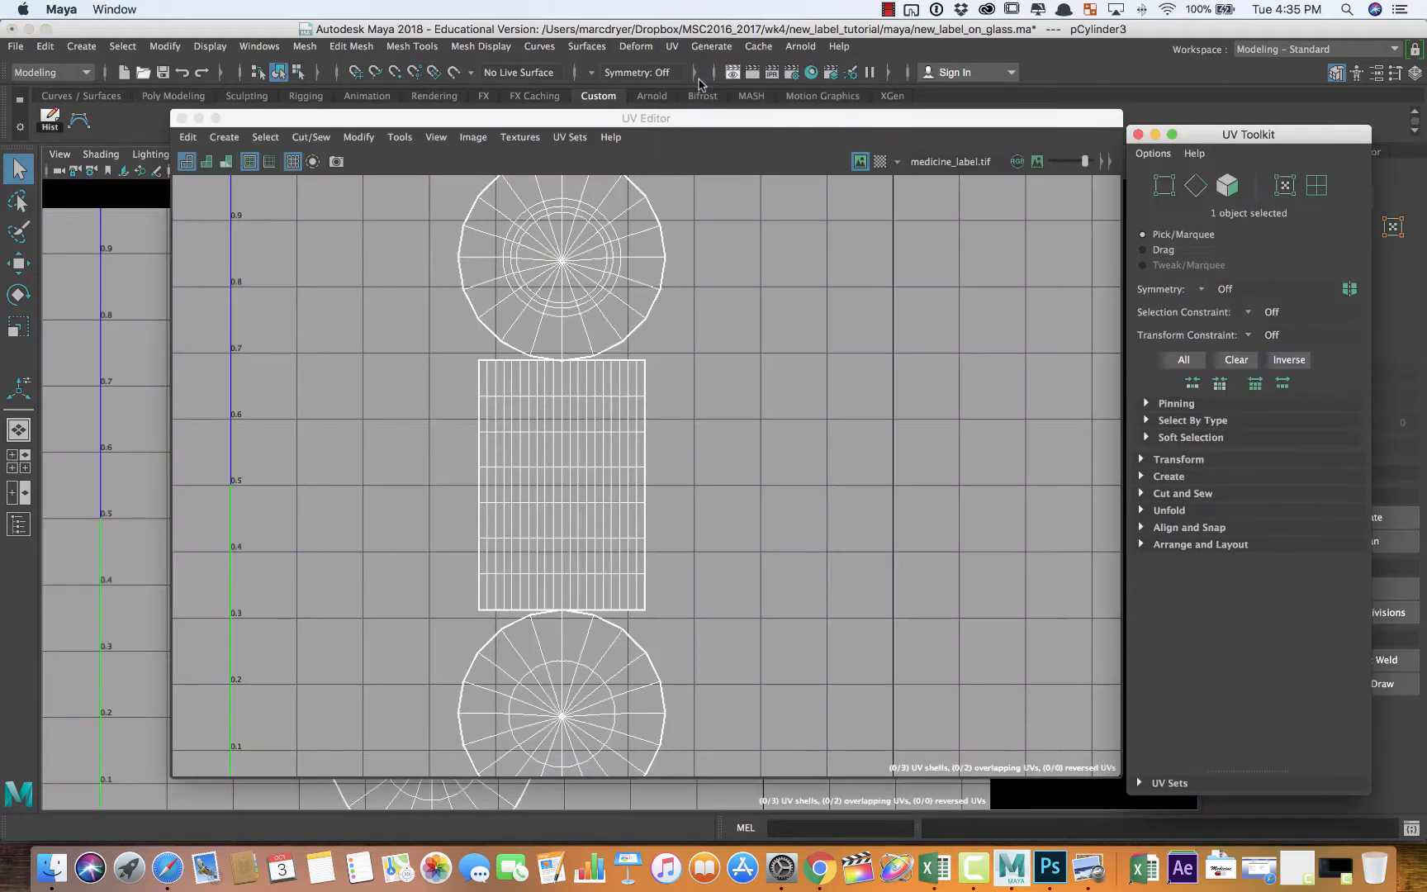
pyautogui.moveTo(664, 120); pyautogui.dragTo(1228, 278)
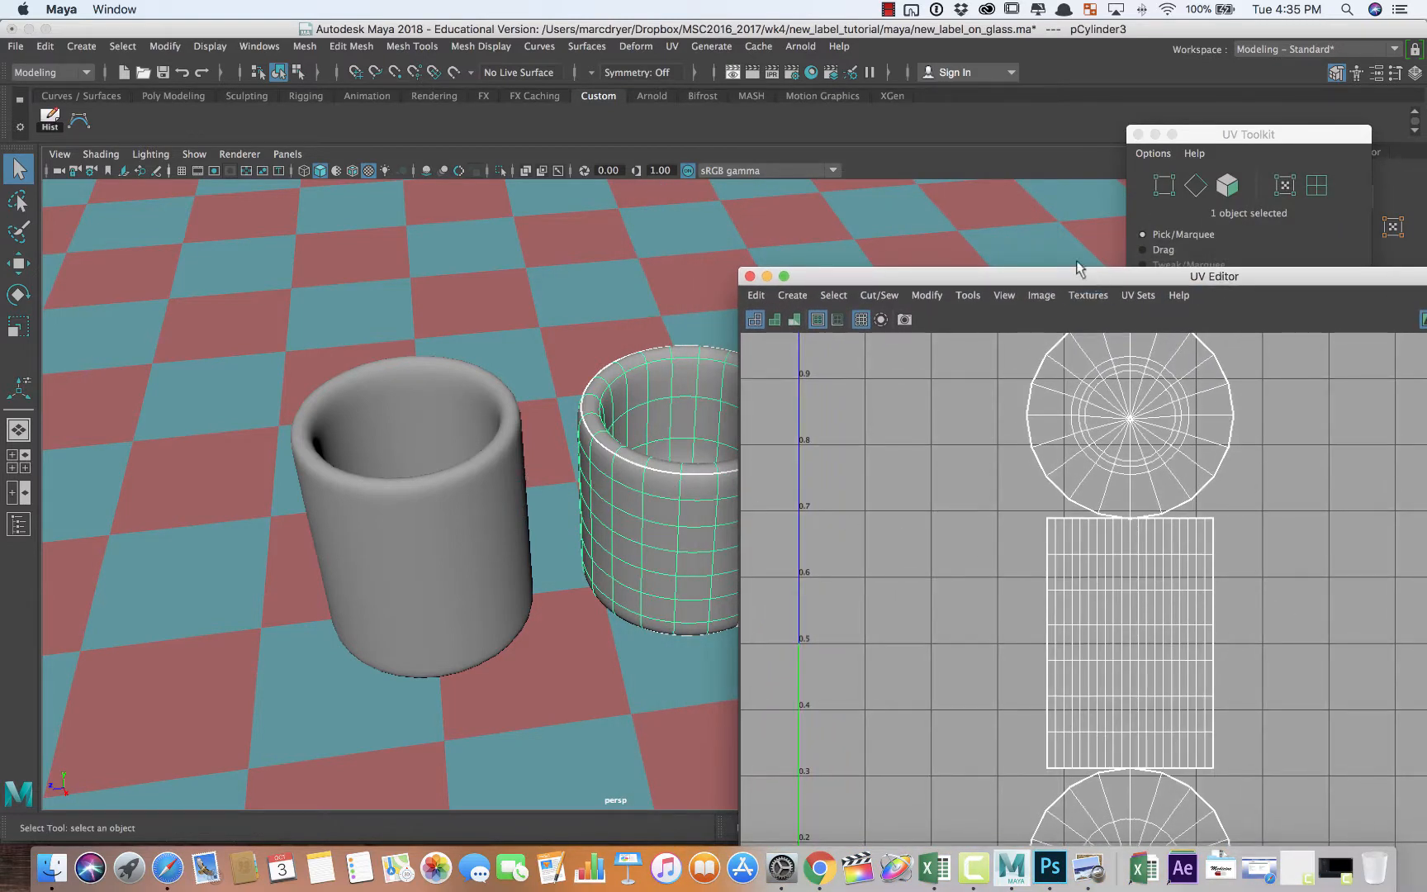
pyautogui.moveTo(1077, 266); pyautogui.dragTo(959, 139)
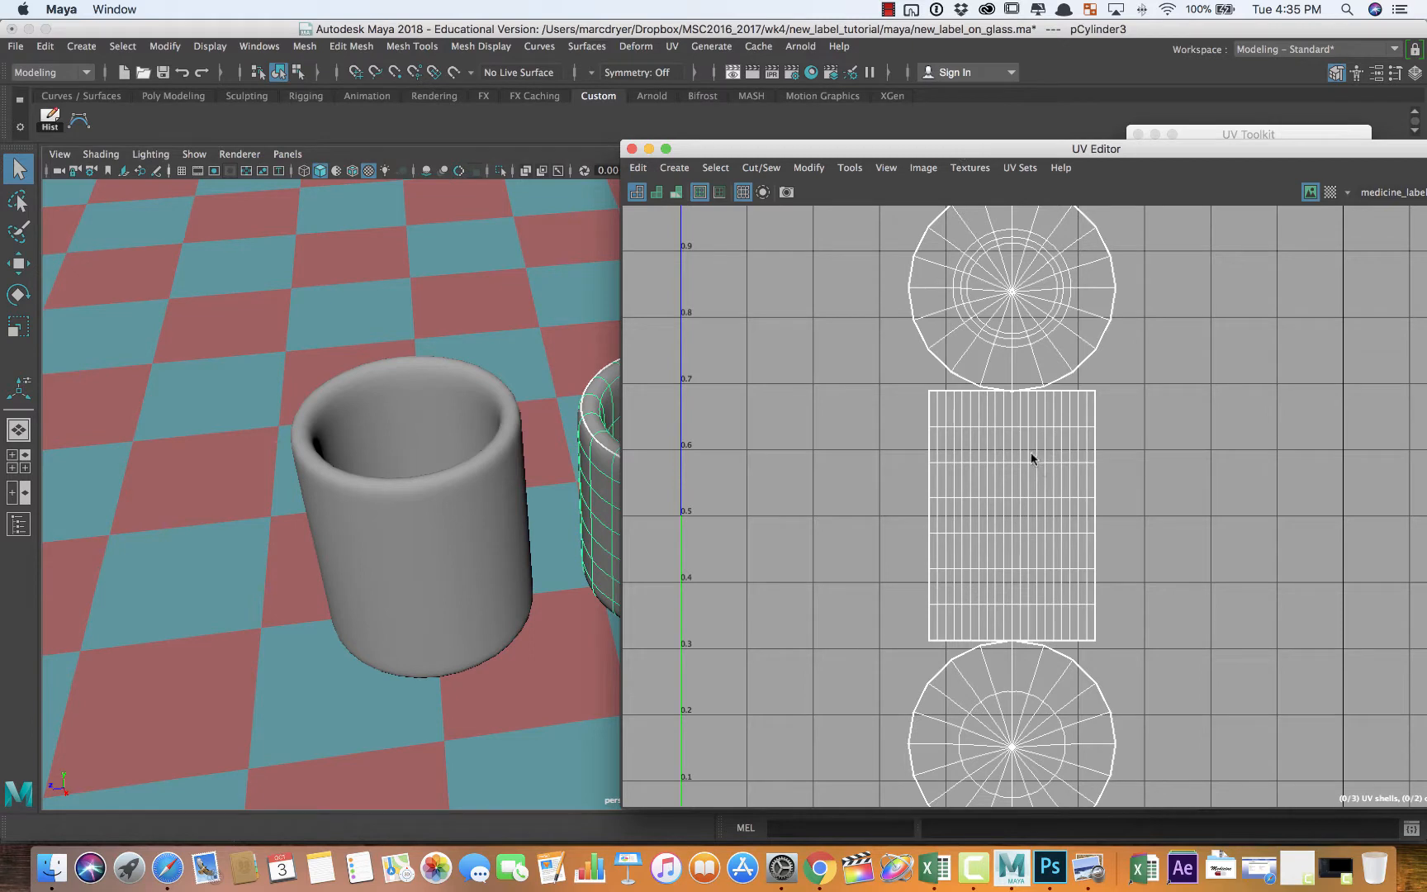
pyautogui.moveTo(850, 149); pyautogui.dragTo(948, 130)
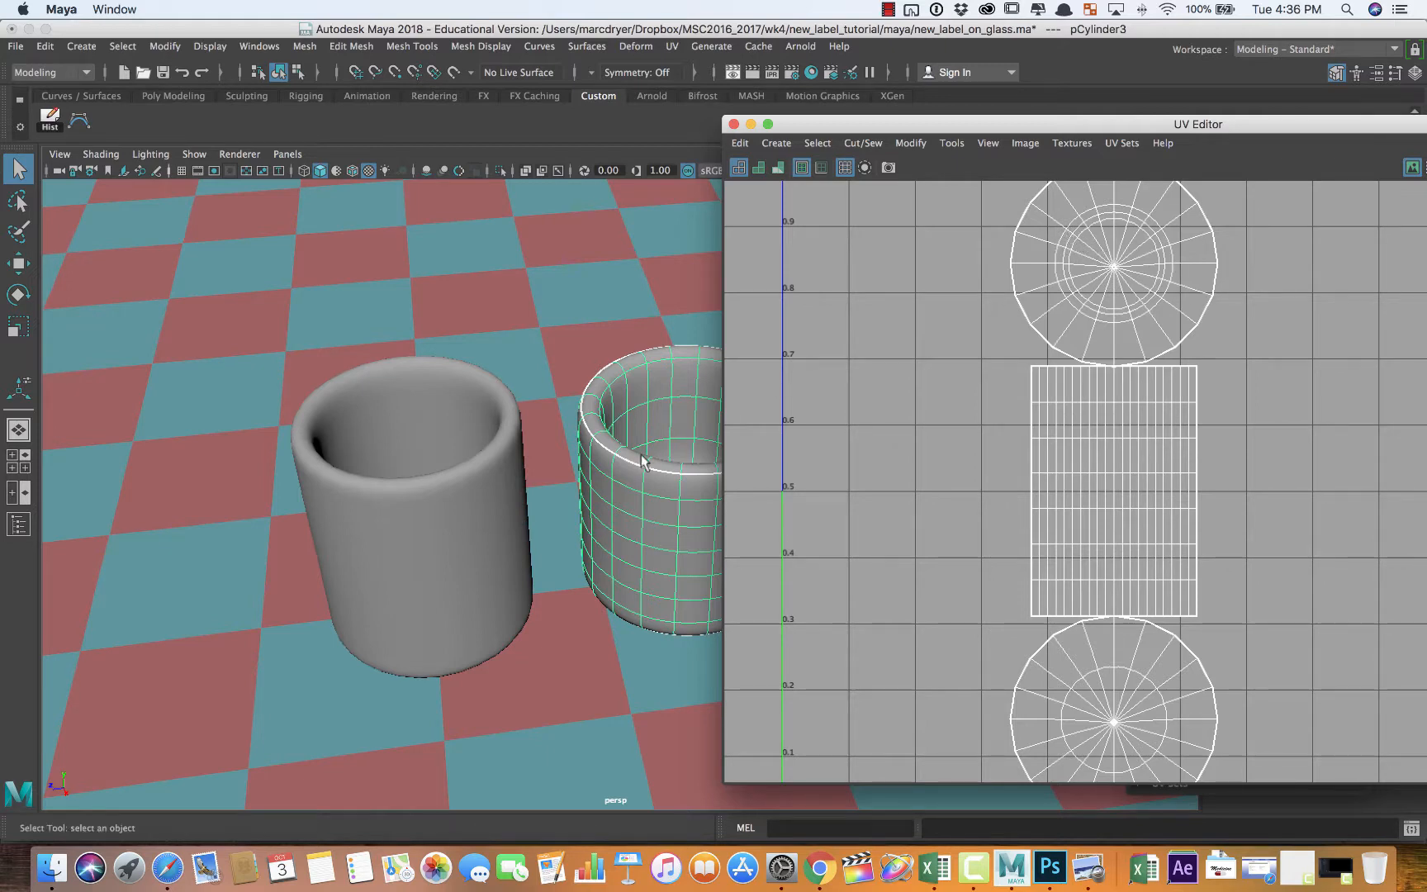
# Turn off the cylinder's smooth preview and examine how its caps and side wall are laid out in UV space
pyautogui.keyDown('alt'); pyautogui.moveTo(645, 464); pyautogui.dragTo(630, 494); pyautogui.keyUp('alt')
pyautogui.press('1')
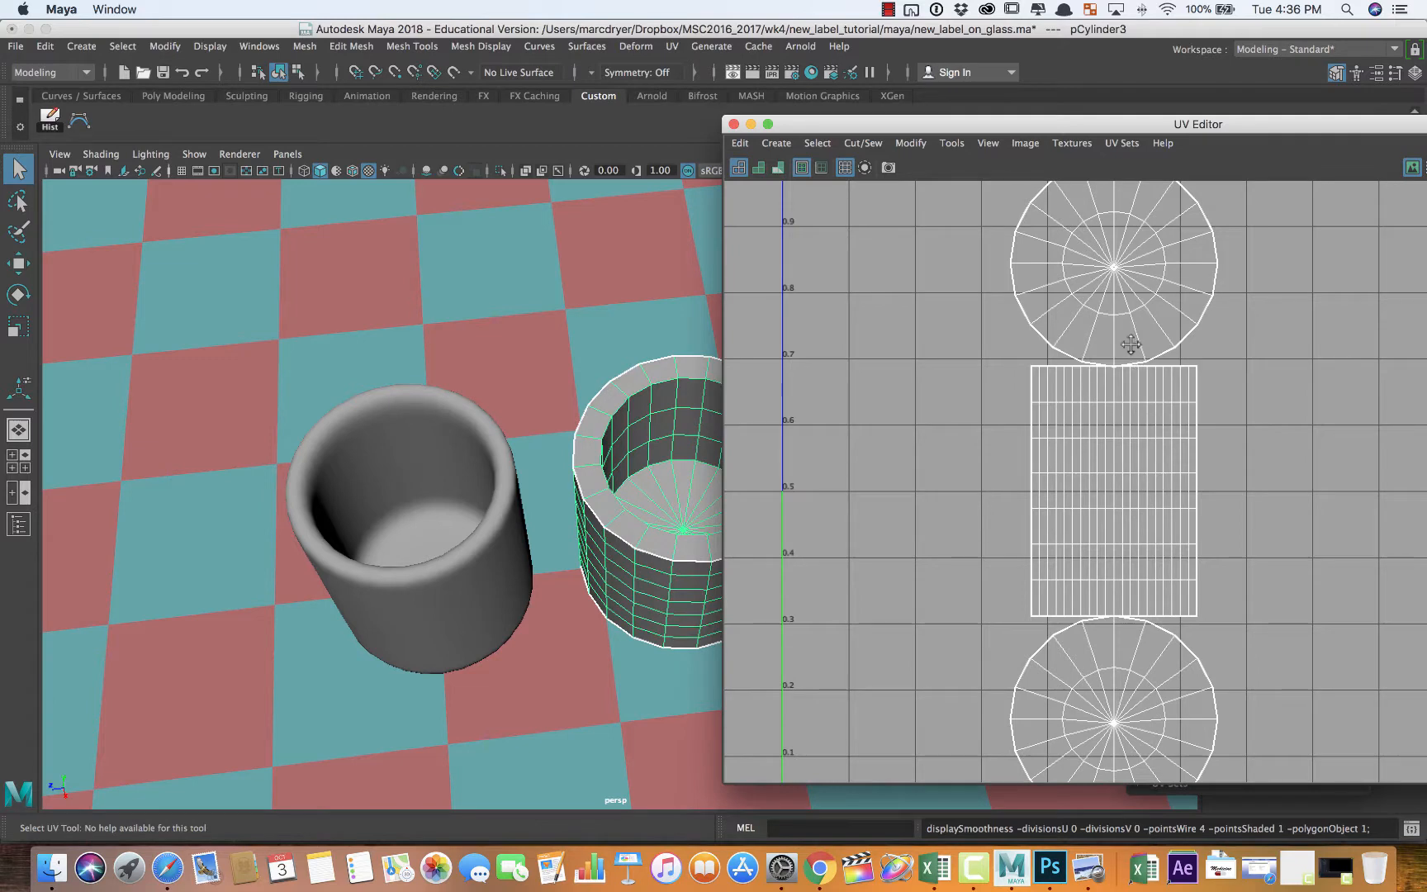
pyautogui.keyDown('alt'); pyautogui.moveTo(1132, 345); pyautogui.dragTo(1134, 331, button='middle'); pyautogui.keyUp('alt')
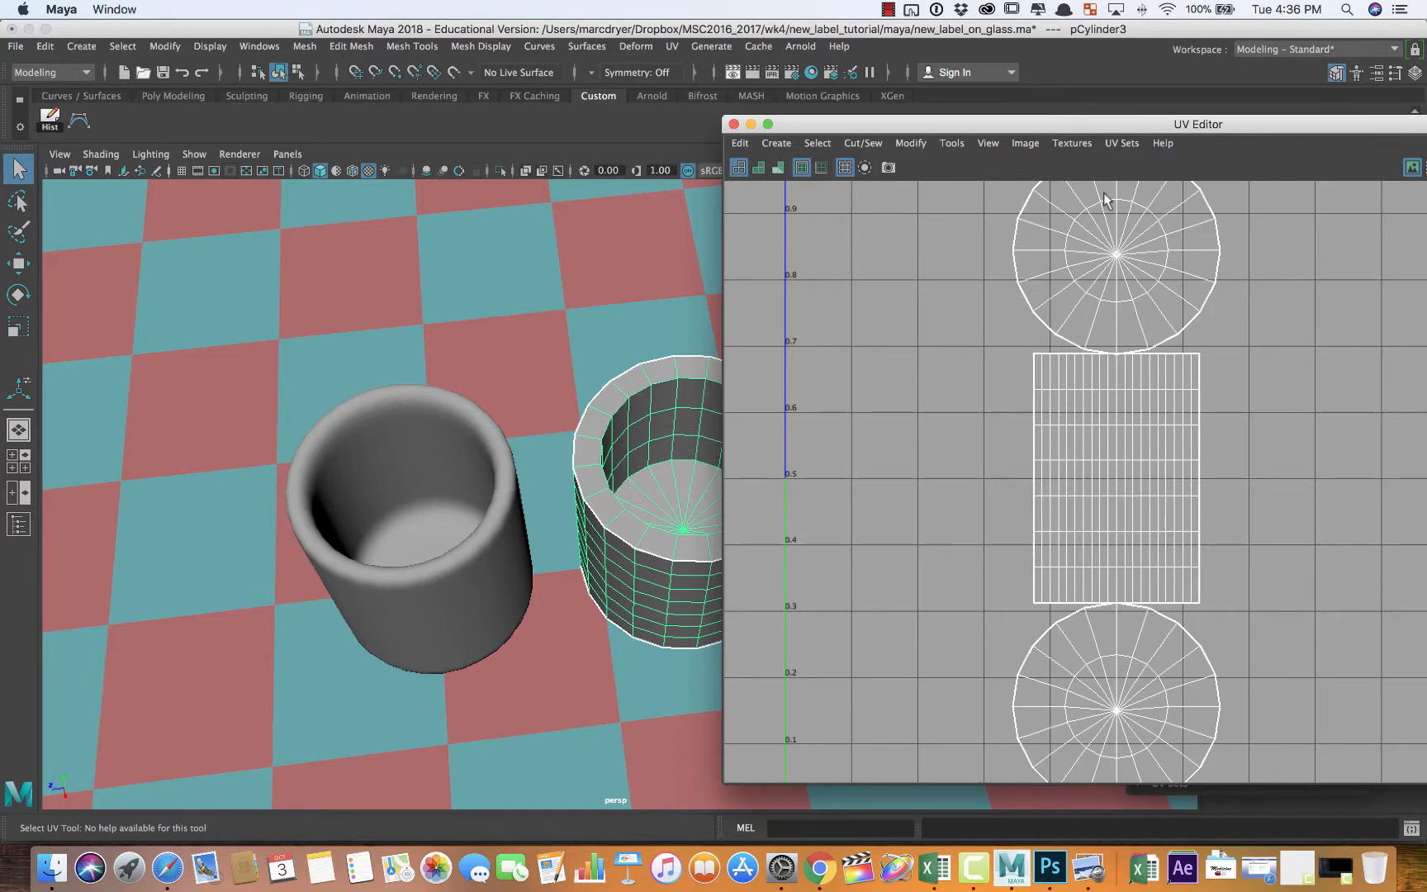
pyautogui.moveTo(1151, 281); pyautogui.dragTo(1138, 225)
# Delete the polygon cylinder and select the revolved glass for viewing in the UV Editor
pyautogui.click(658, 506)
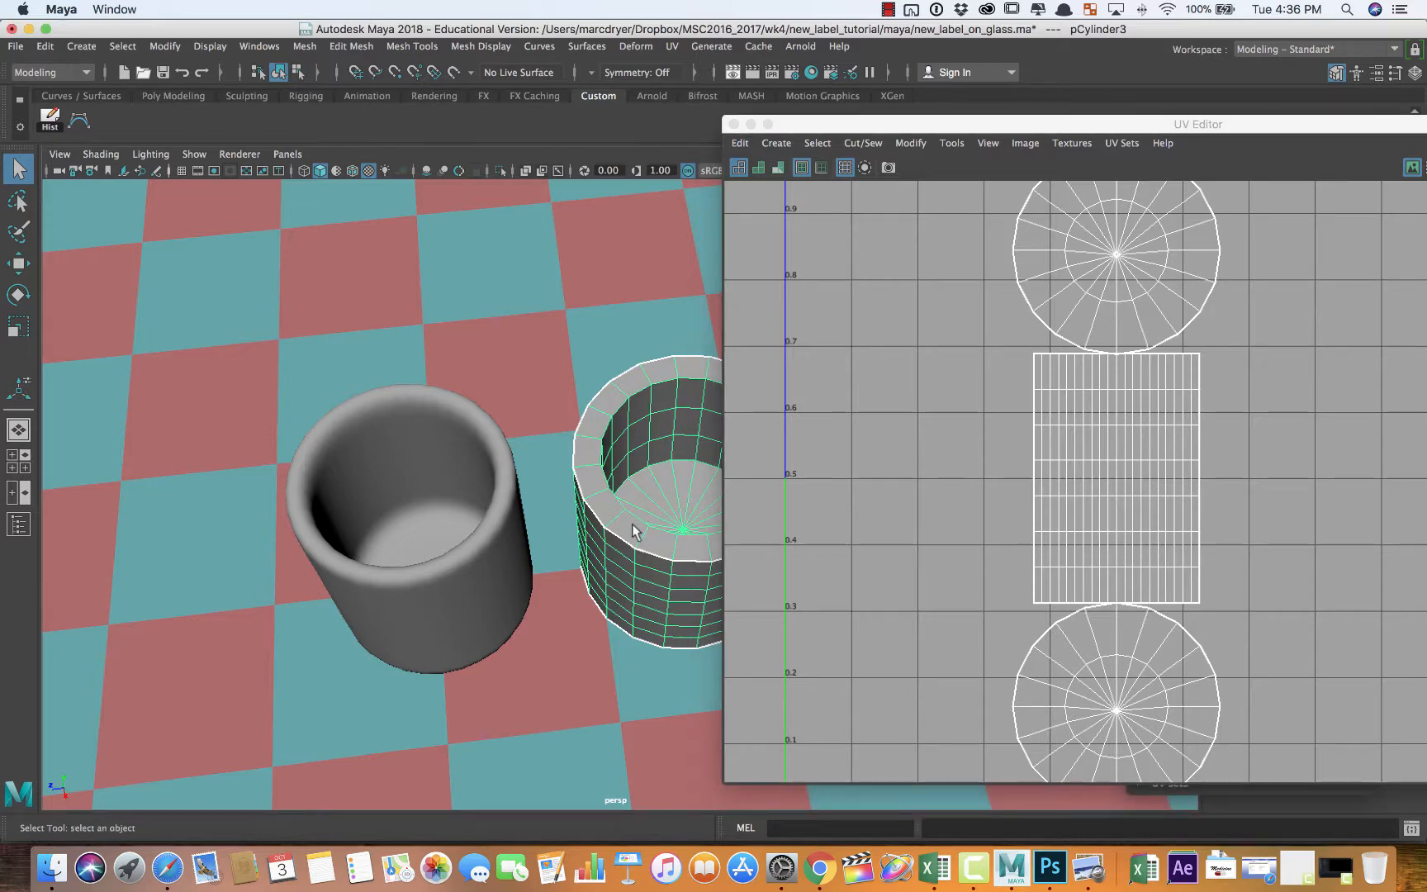
pyautogui.press('Delete')
pyautogui.click(431, 588)
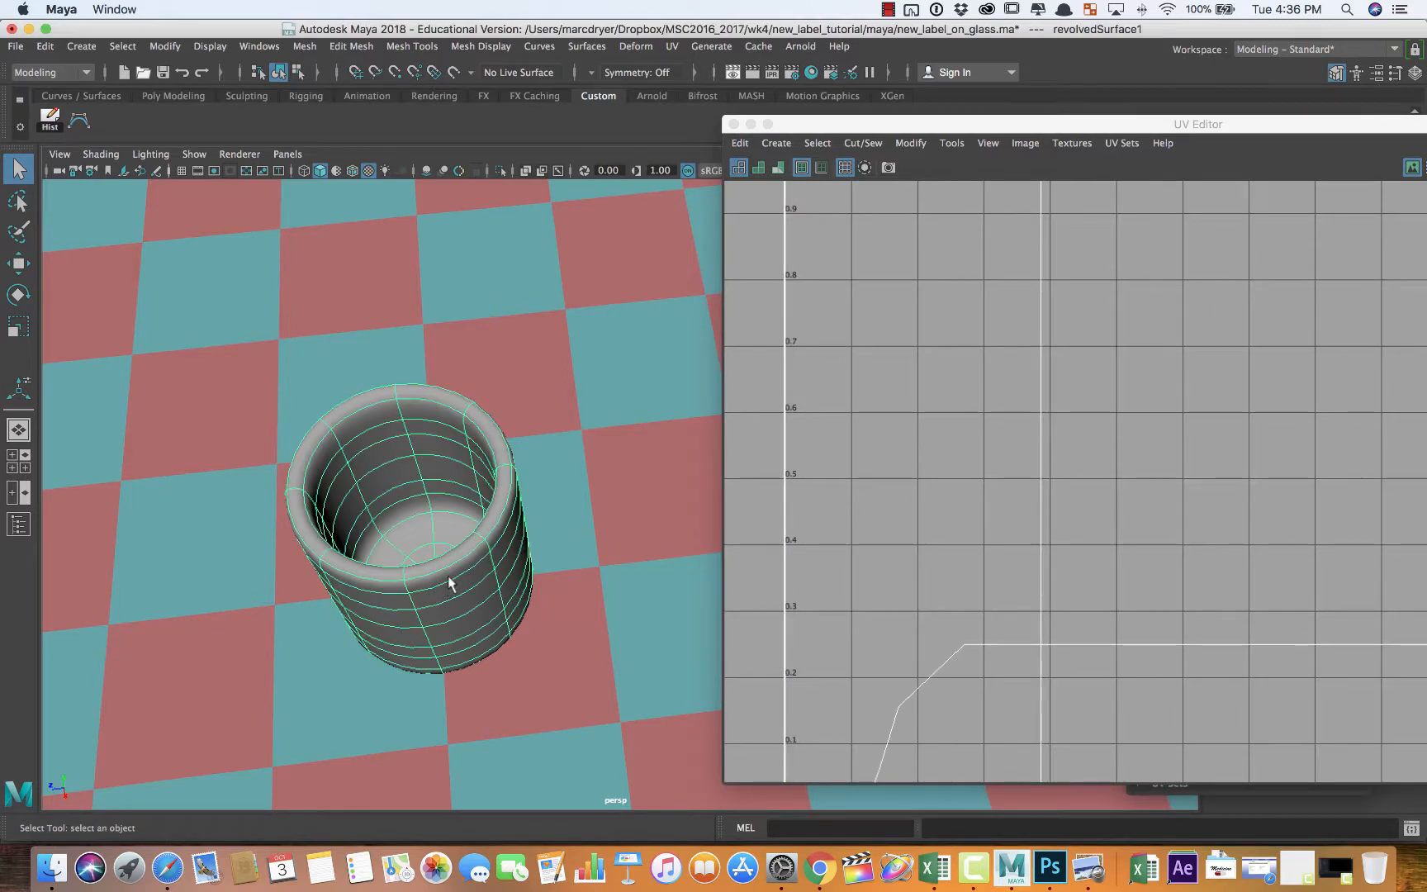
# View the revolved glass's UVs at a wider scale and open the Outliner to list the scene objects
pyautogui.click(1067, 548)
pyautogui.keyDown('alt'); pyautogui.moveTo(1067, 547); pyautogui.dragTo(743, 426, button='right'); pyautogui.keyUp('alt')
pyautogui.keyDown('alt'); pyautogui.moveTo(955, 424); pyautogui.dragTo(768, 380, button='right'); pyautogui.keyUp('alt')
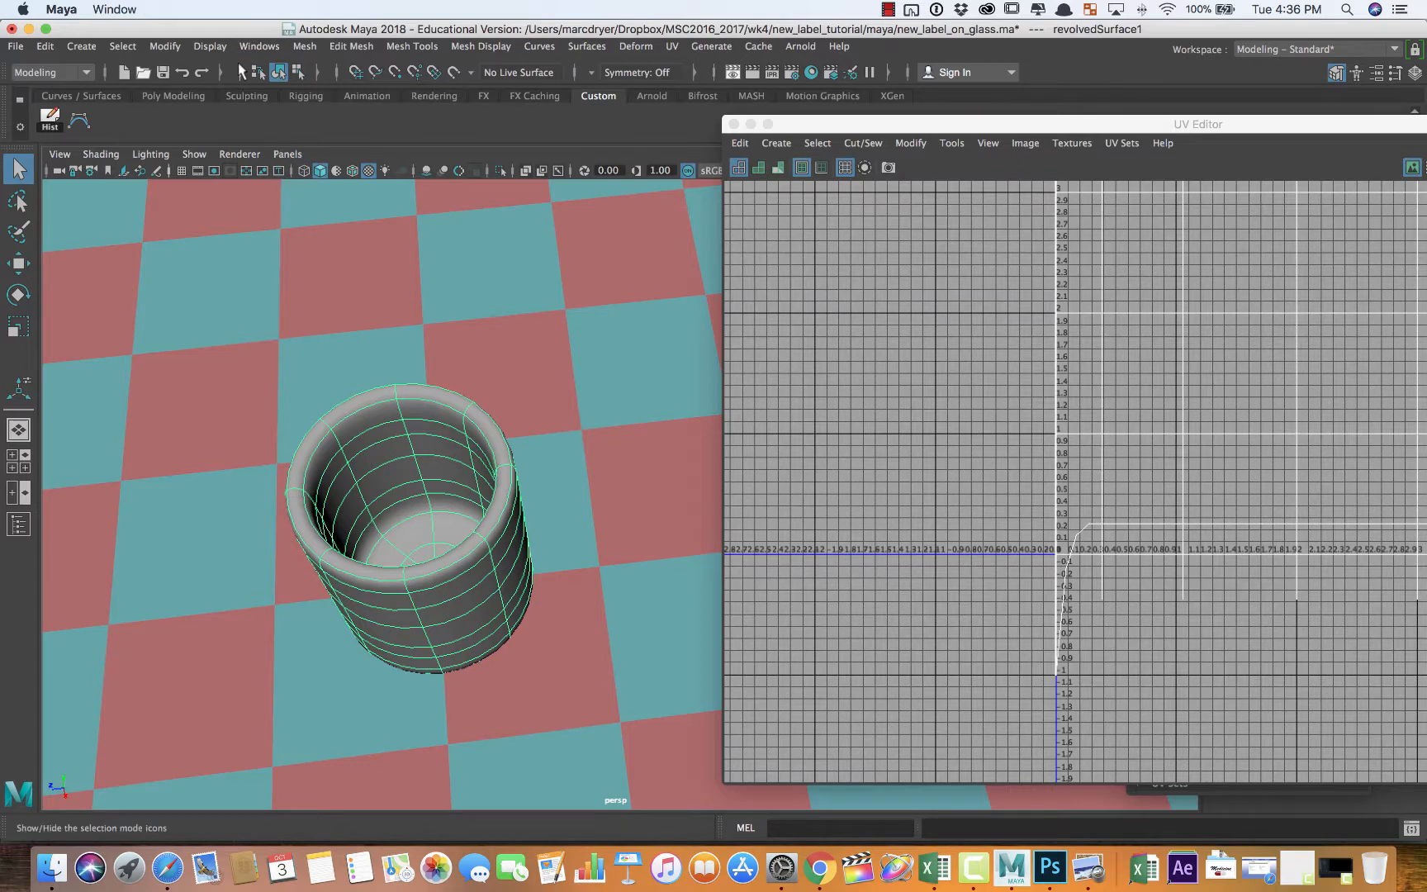
pyautogui.click(257, 47)
pyautogui.click(258, 47)
pyautogui.click(257, 48)
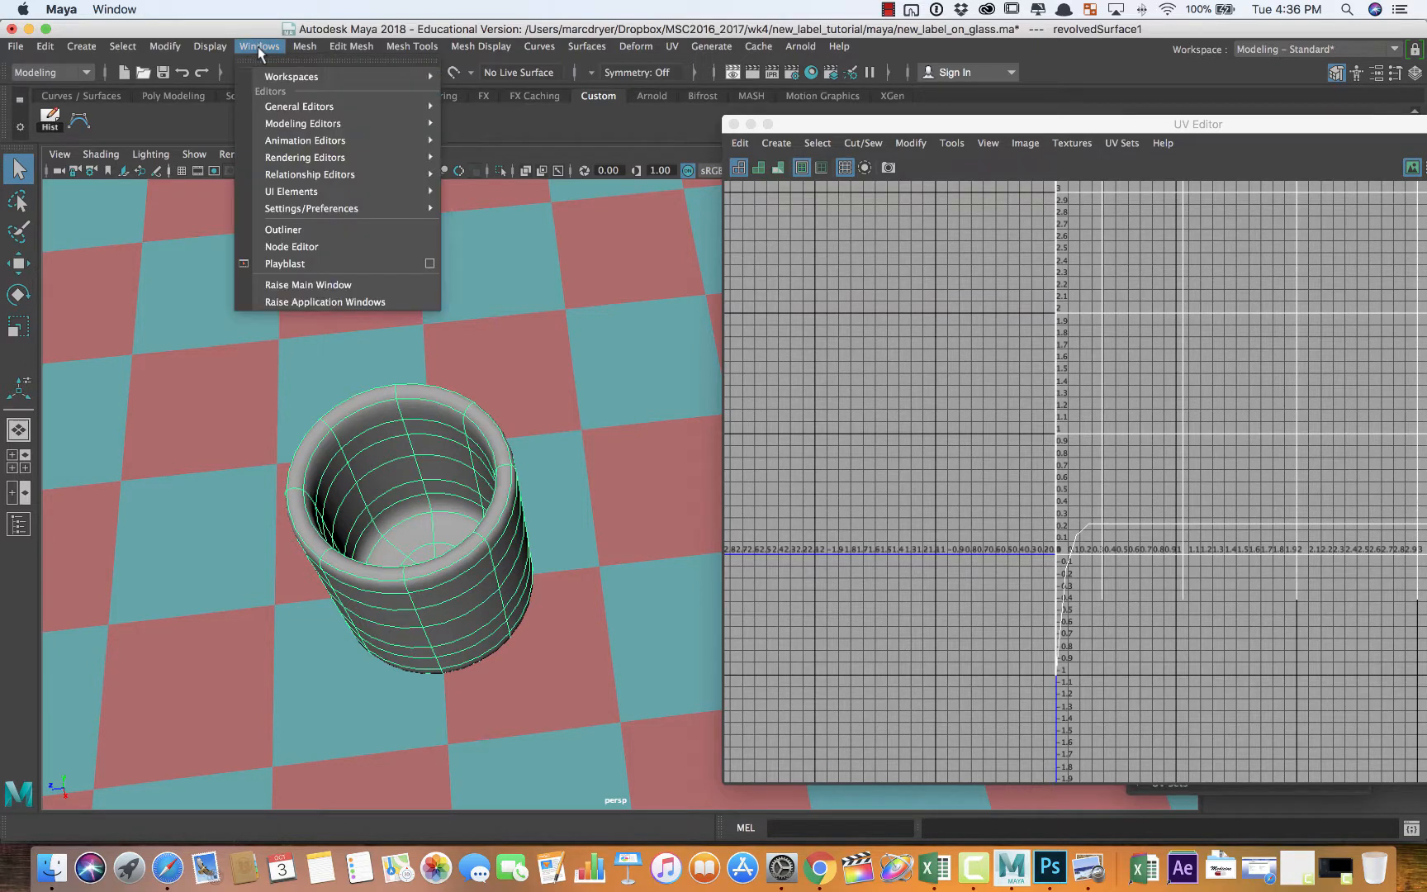
pyautogui.click(294, 240)
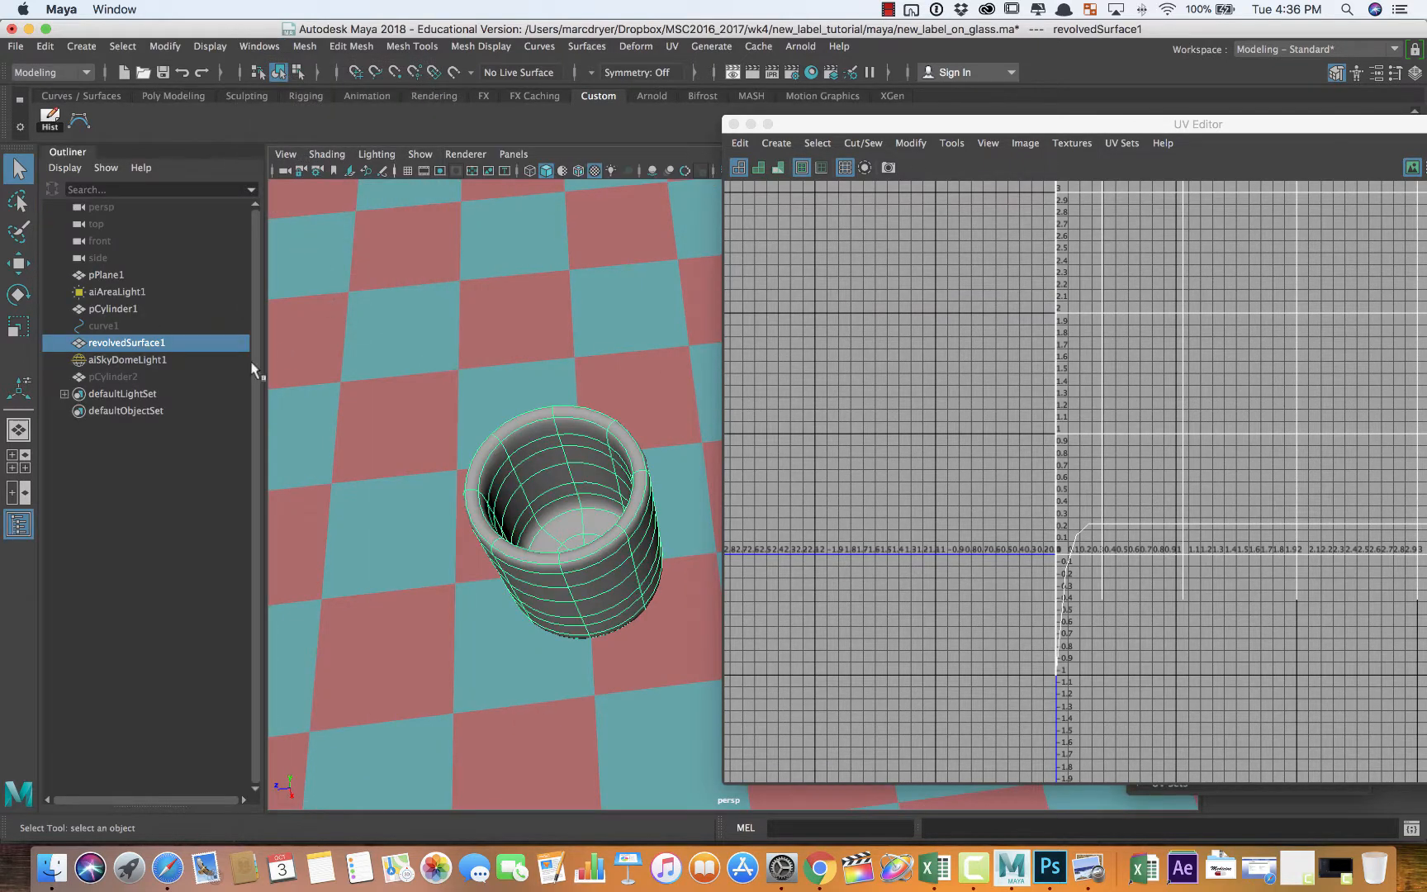
# Unhide the profile curve curve1 and try moving it upward along Y
pyautogui.click(119, 327)
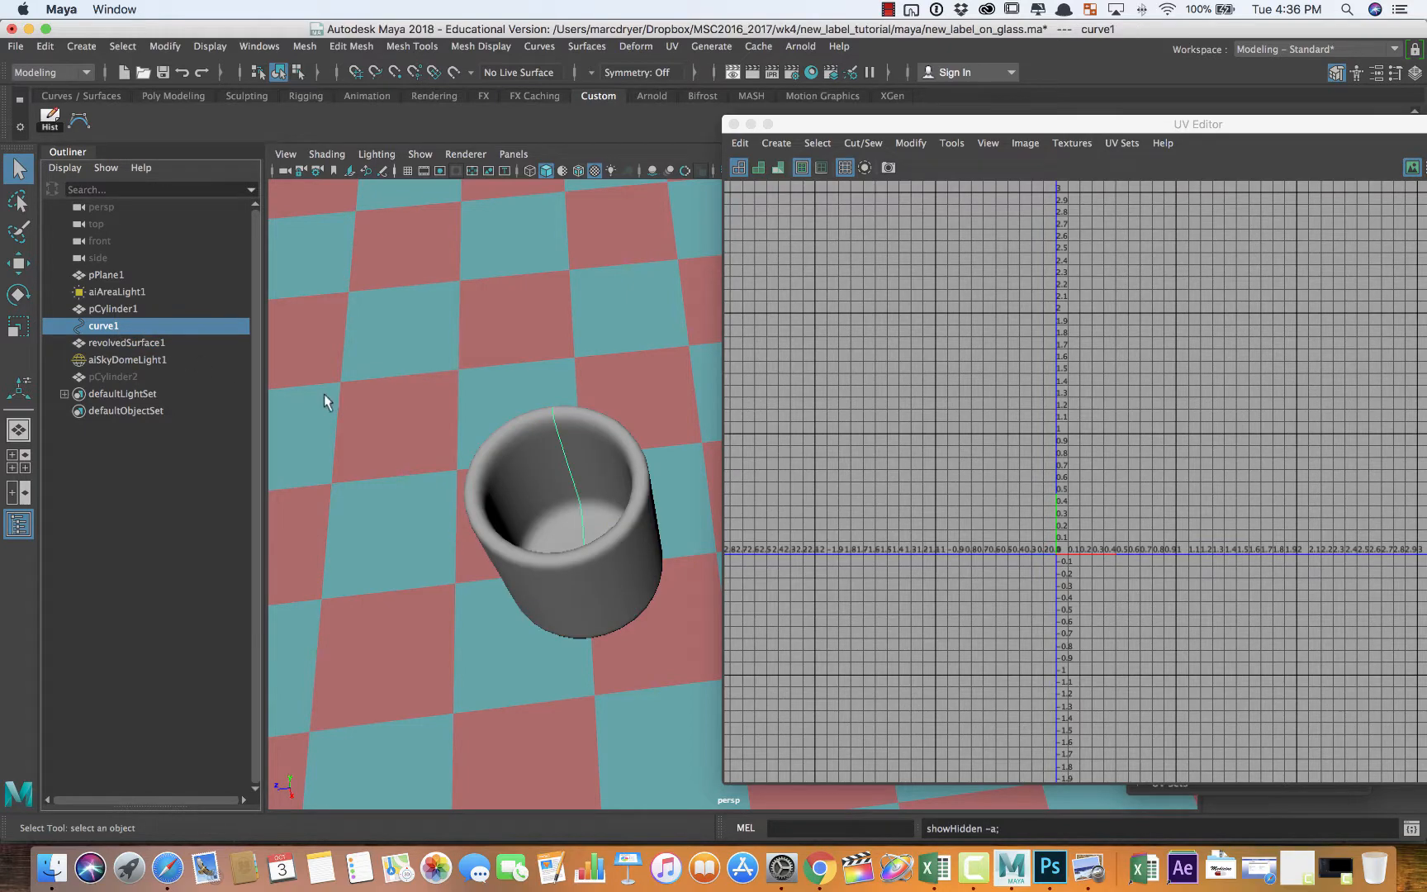
pyautogui.keyDown('alt'); pyautogui.moveTo(504, 442); pyautogui.dragTo(647, 410); pyautogui.keyUp('alt')
pyautogui.keyDown('alt'); pyautogui.moveTo(646, 409); pyautogui.dragTo(436, 308, button='middle'); pyautogui.keyUp('alt')
pyautogui.keyDown('alt'); pyautogui.moveTo(436, 308); pyautogui.dragTo(479, 297); pyautogui.keyUp('alt')
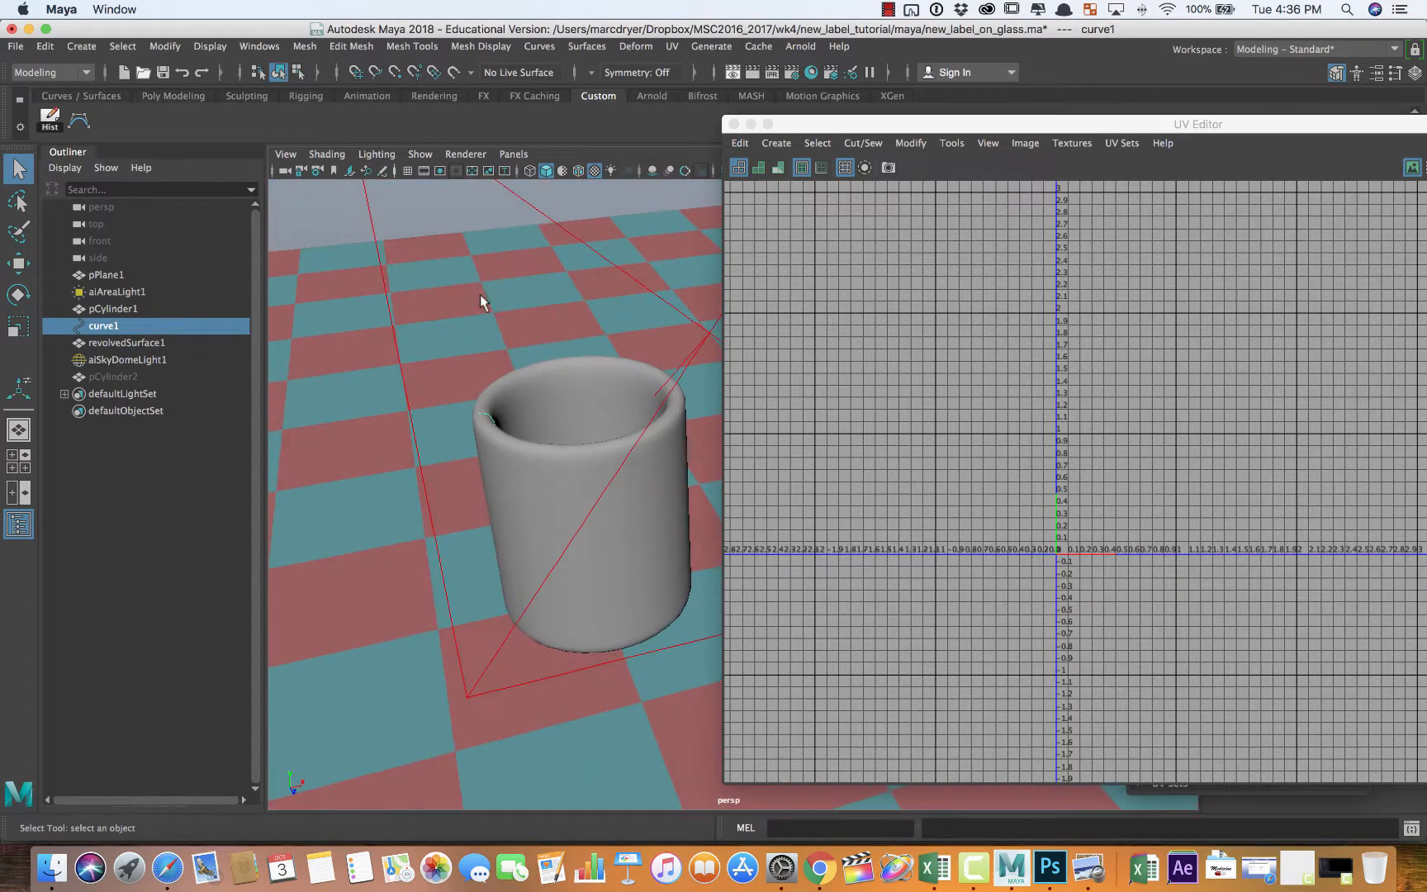
pyautogui.press('w')
pyautogui.moveTo(592, 529); pyautogui.dragTo(600, 274)
pyautogui.hotkey('ctrl', 'z')
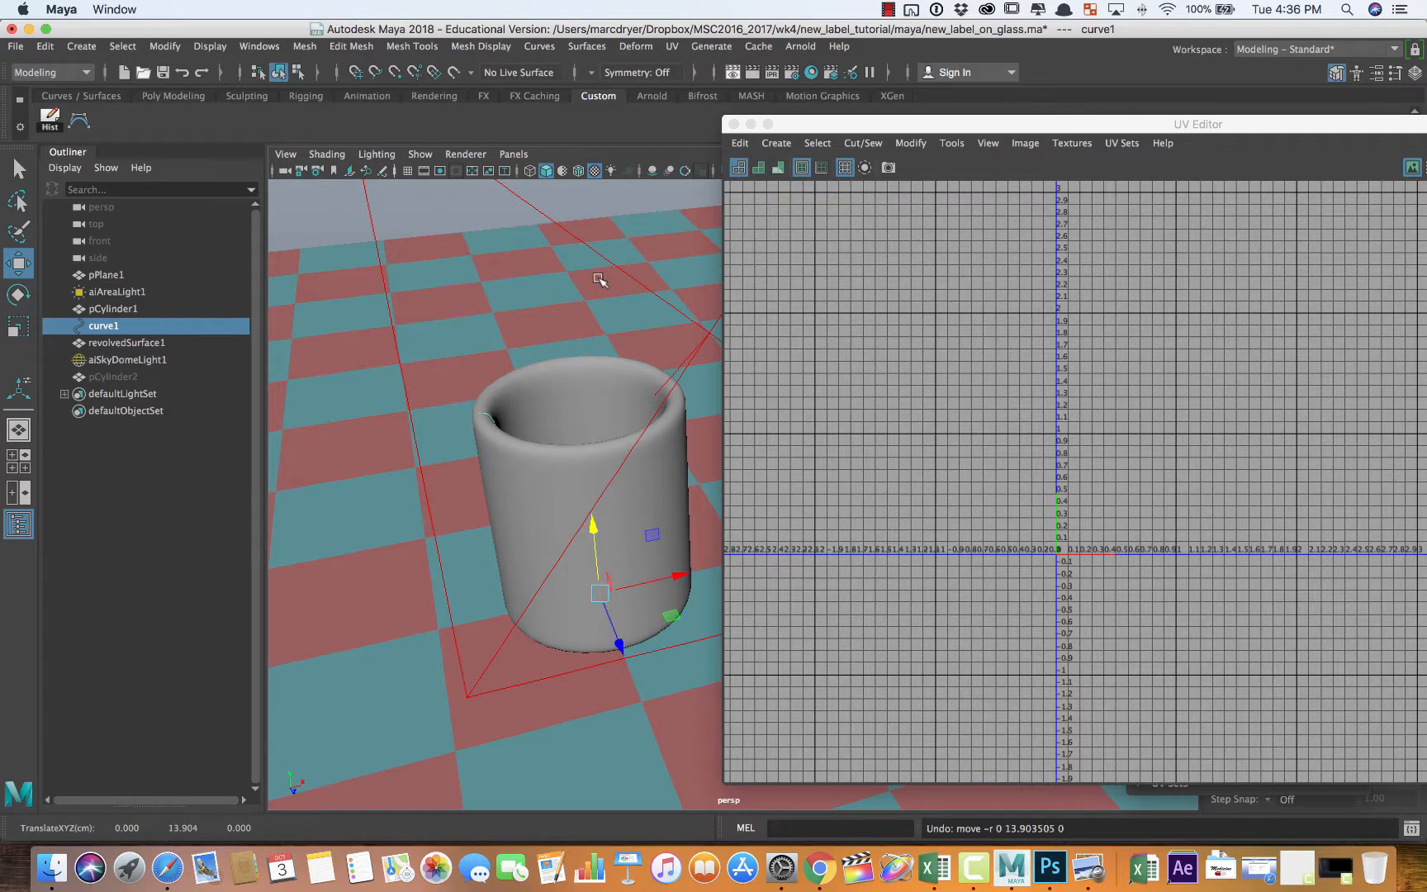
# Select revolvedSurface1, turn off its smooth preview and examine the full extent of its UV layout
pyautogui.click(185, 341)
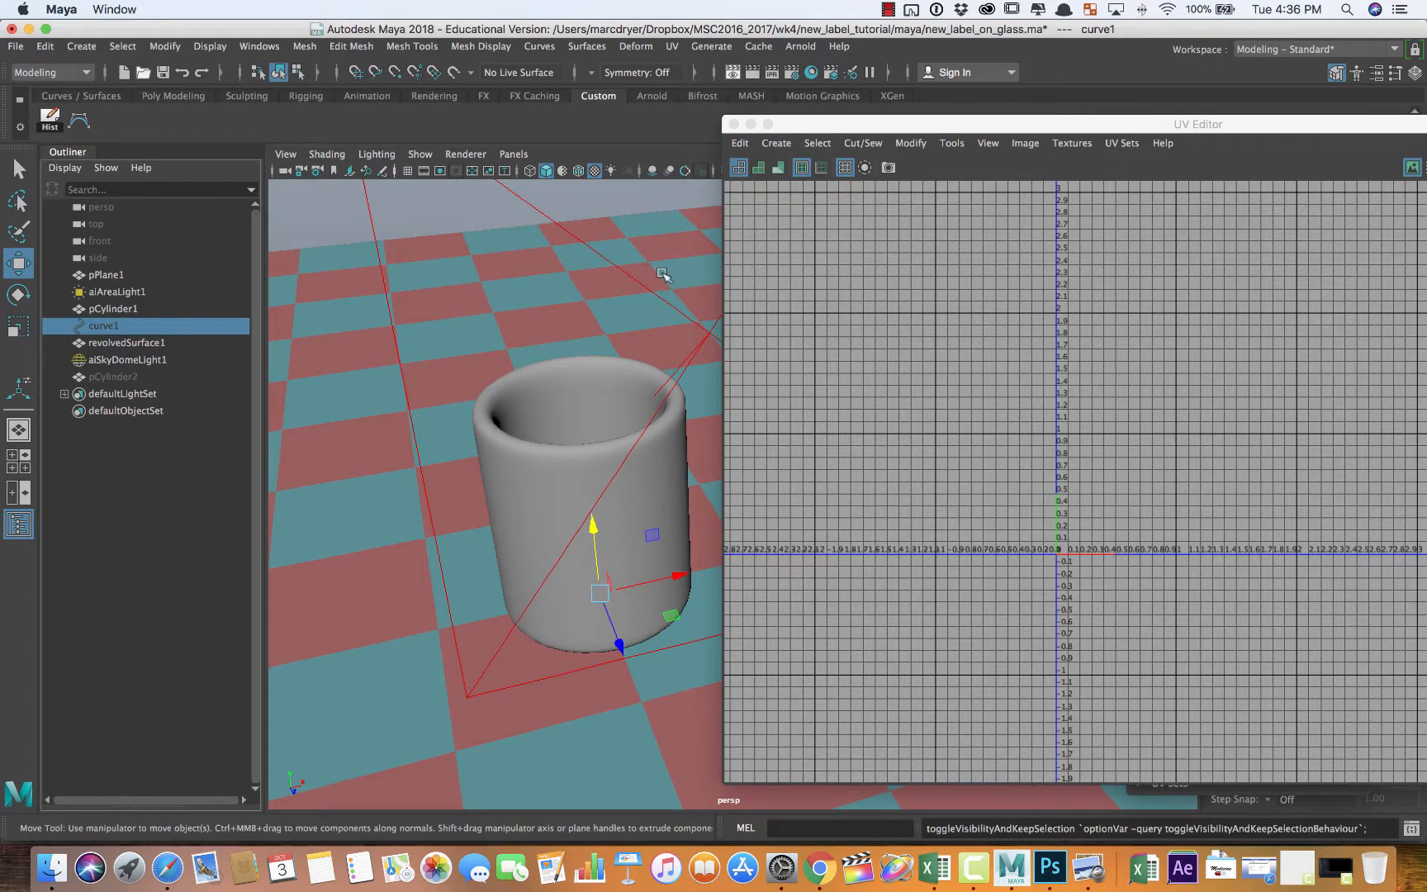
pyautogui.scroll(-5, 1067, 453)
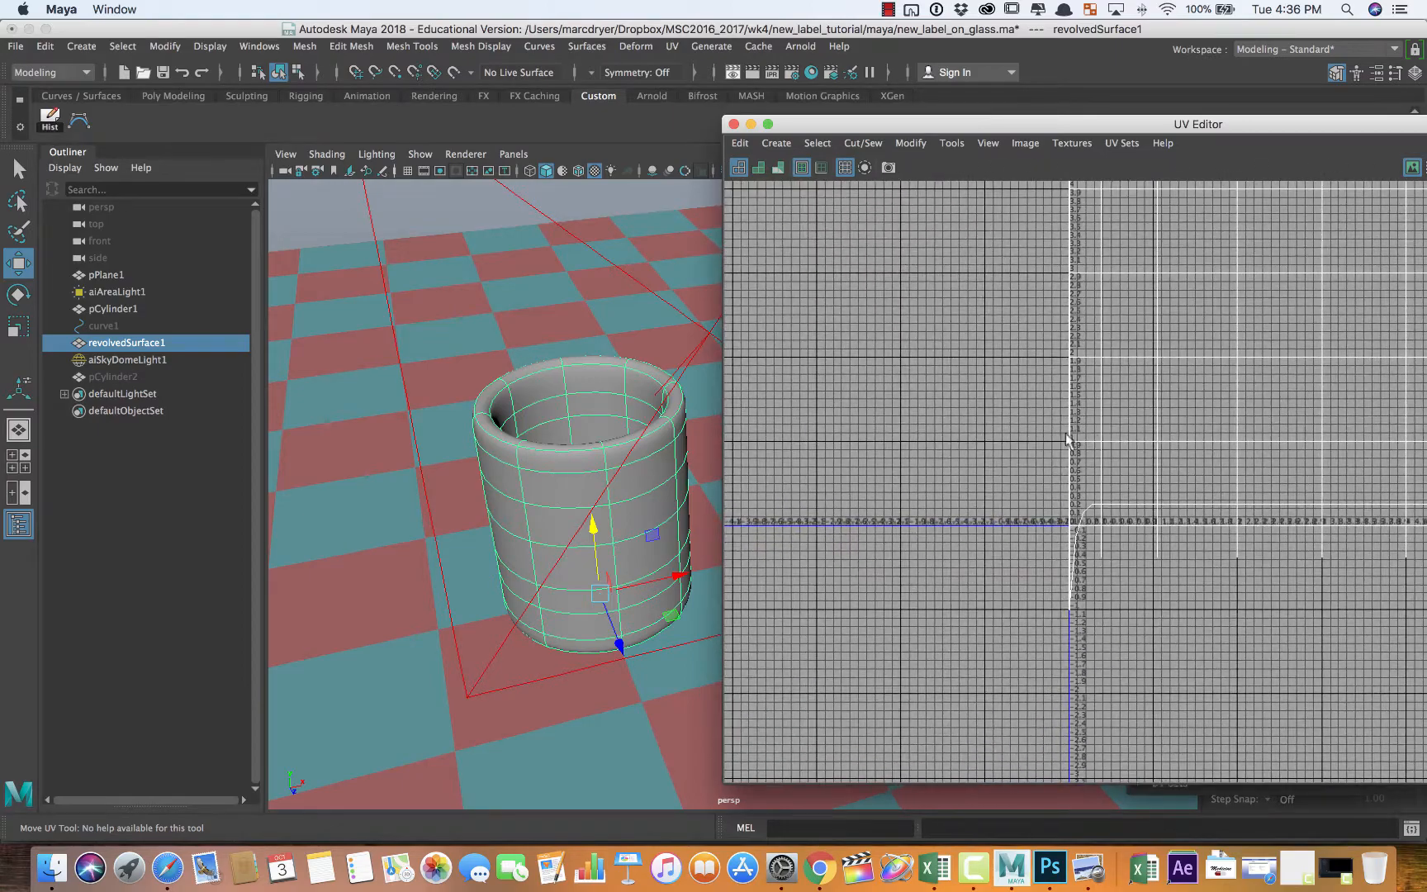
pyautogui.keyDown('alt'); pyautogui.moveTo(1067, 441); pyautogui.dragTo(821, 593, button='middle'); pyautogui.keyUp('alt')
pyautogui.keyDown('alt'); pyautogui.moveTo(1047, 520); pyautogui.dragTo(950, 510, button='right'); pyautogui.keyUp('alt')
pyautogui.press('1')
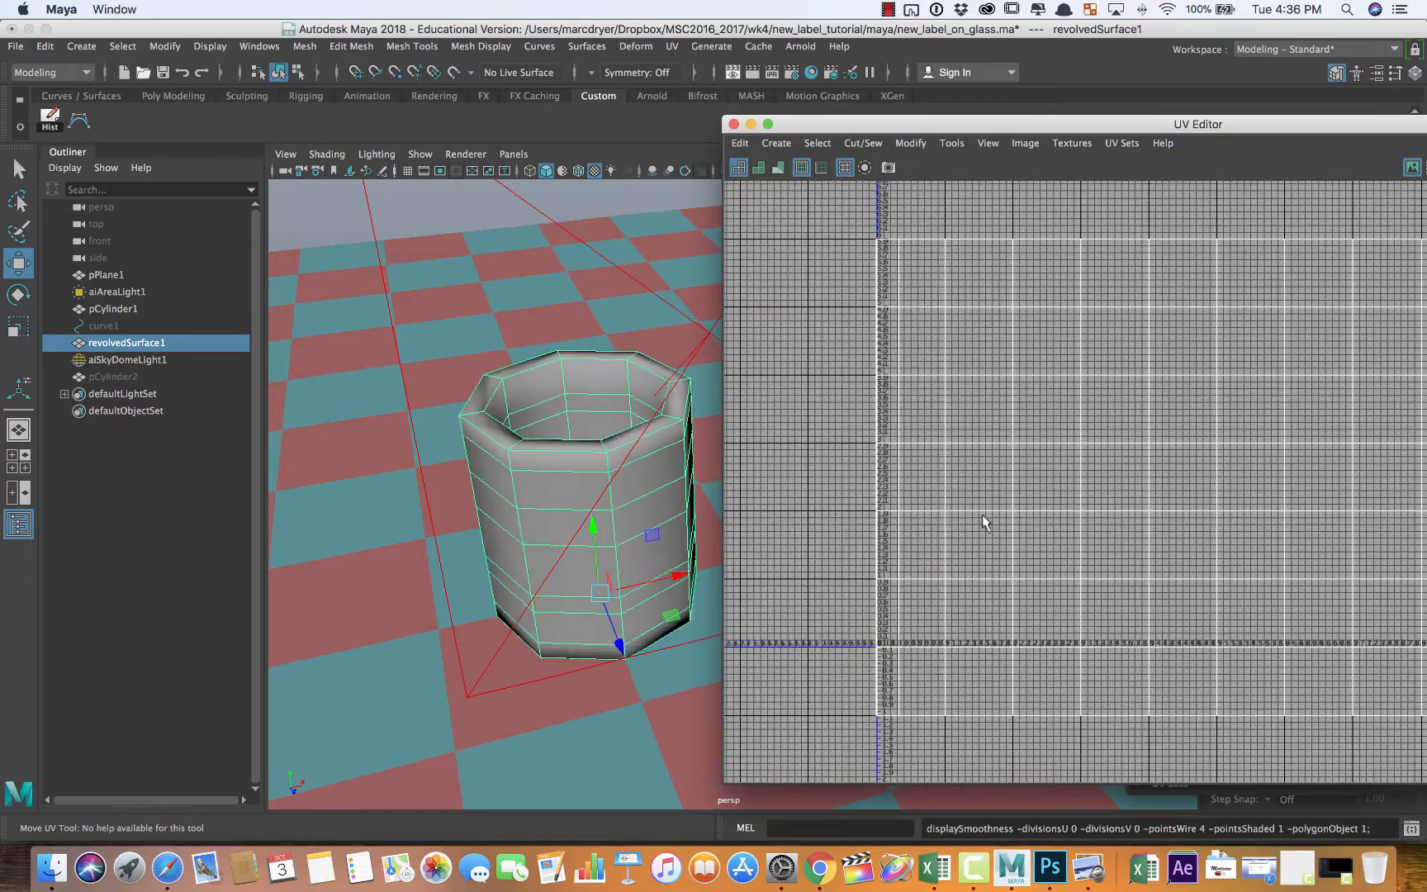
pyautogui.keyDown('alt'); pyautogui.moveTo(1082, 500); pyautogui.dragTo(926, 517, button='middle'); pyautogui.keyUp('alt')
pyautogui.keyDown('alt'); pyautogui.moveTo(1137, 505); pyautogui.dragTo(809, 442, button='right'); pyautogui.keyUp('alt')
pyautogui.keyDown('alt'); pyautogui.moveTo(1152, 463); pyautogui.dragTo(938, 450, button='right'); pyautogui.keyUp('alt')
pyautogui.keyDown('alt'); pyautogui.moveTo(1028, 437); pyautogui.dragTo(894, 425, button='middle'); pyautogui.keyUp('alt')
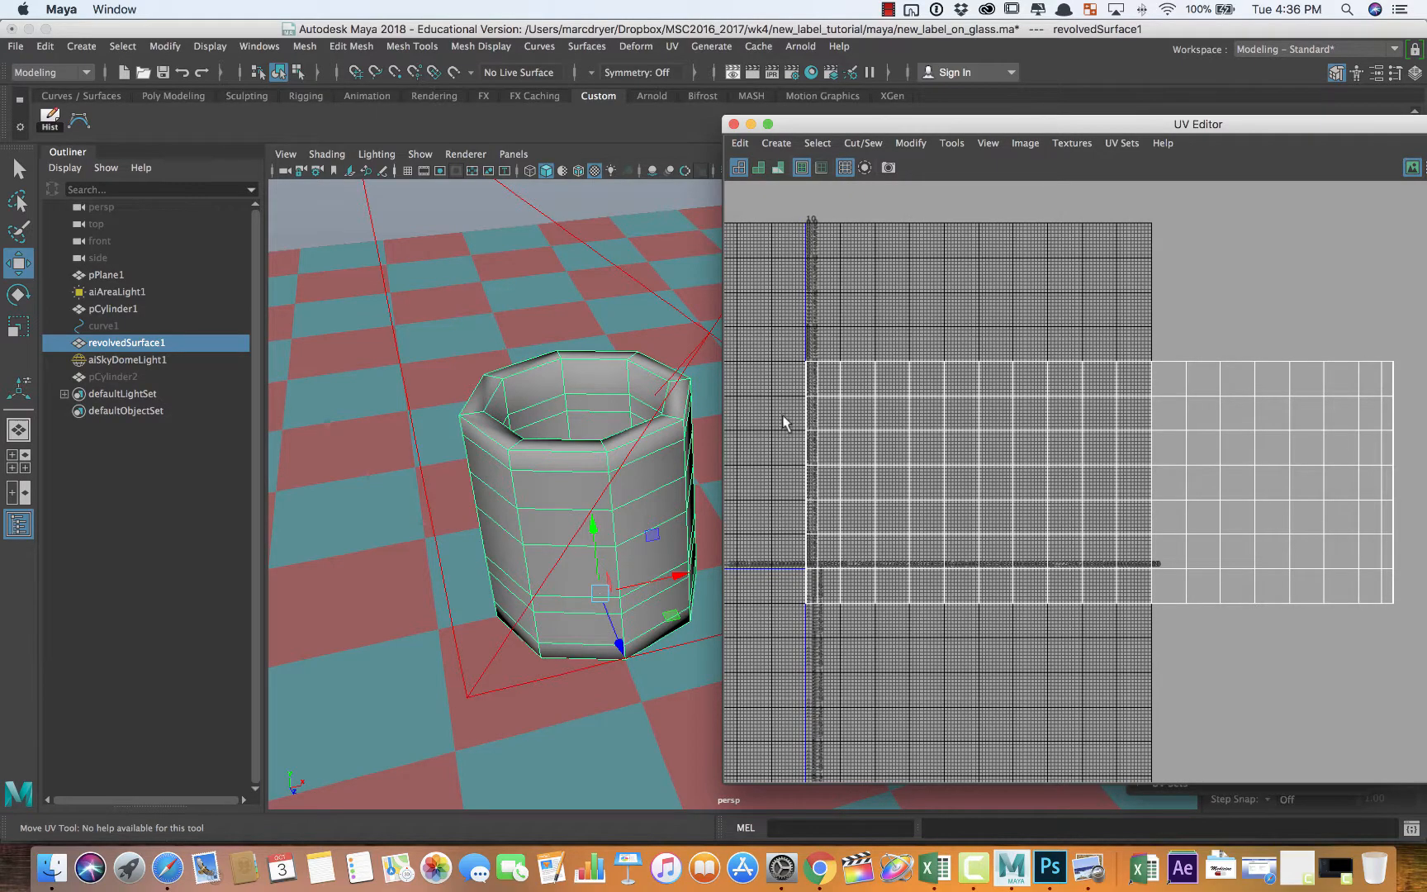
pyautogui.keyDown('alt'); pyautogui.moveTo(788, 560); pyautogui.dragTo(1007, 535, button='right'); pyautogui.keyUp('alt')
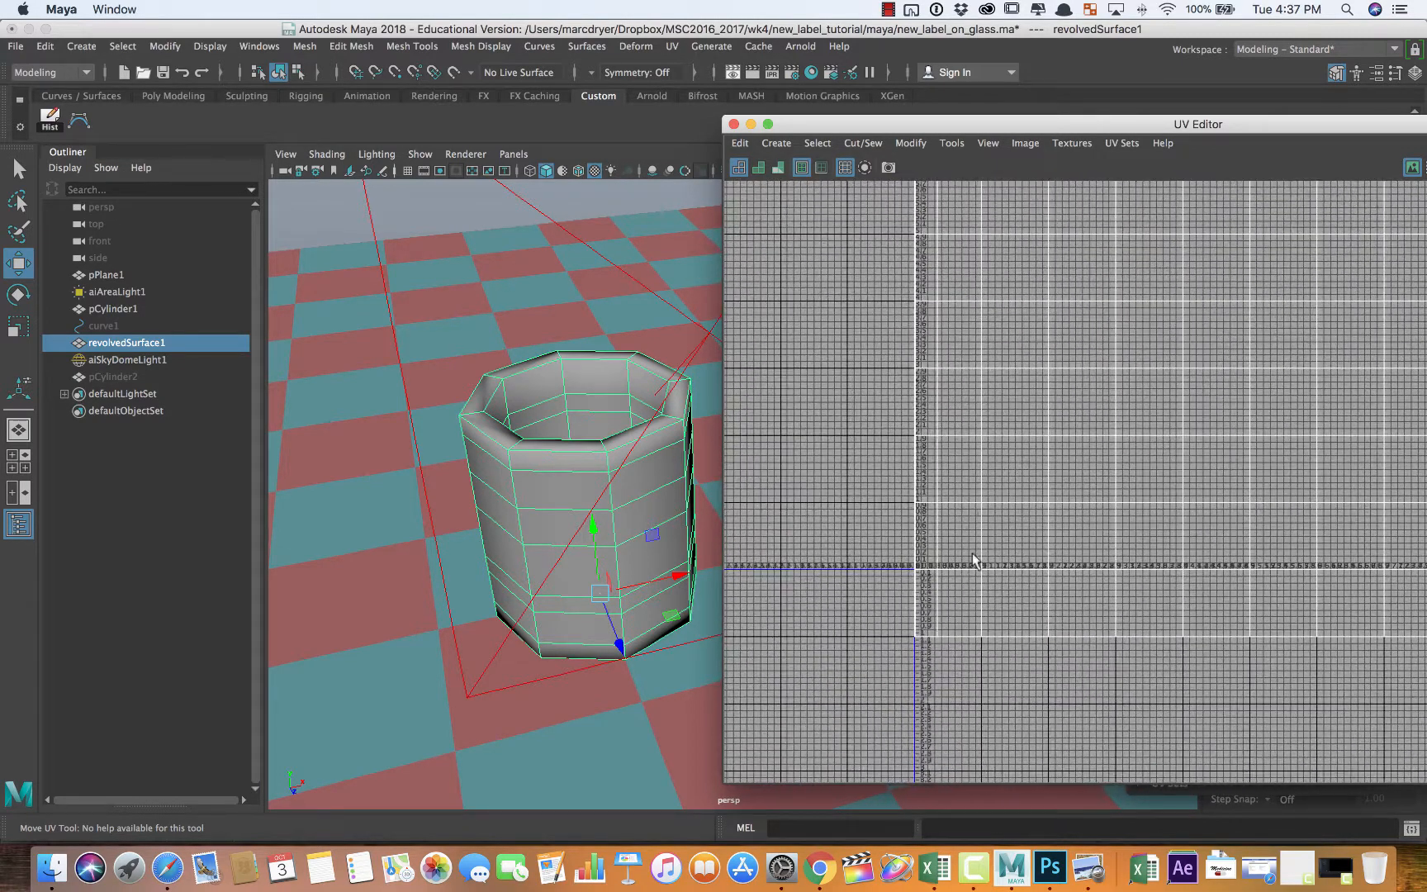
pyautogui.keyDown('alt'); pyautogui.moveTo(1071, 528); pyautogui.dragTo(869, 493, button='right'); pyautogui.keyUp('alt')
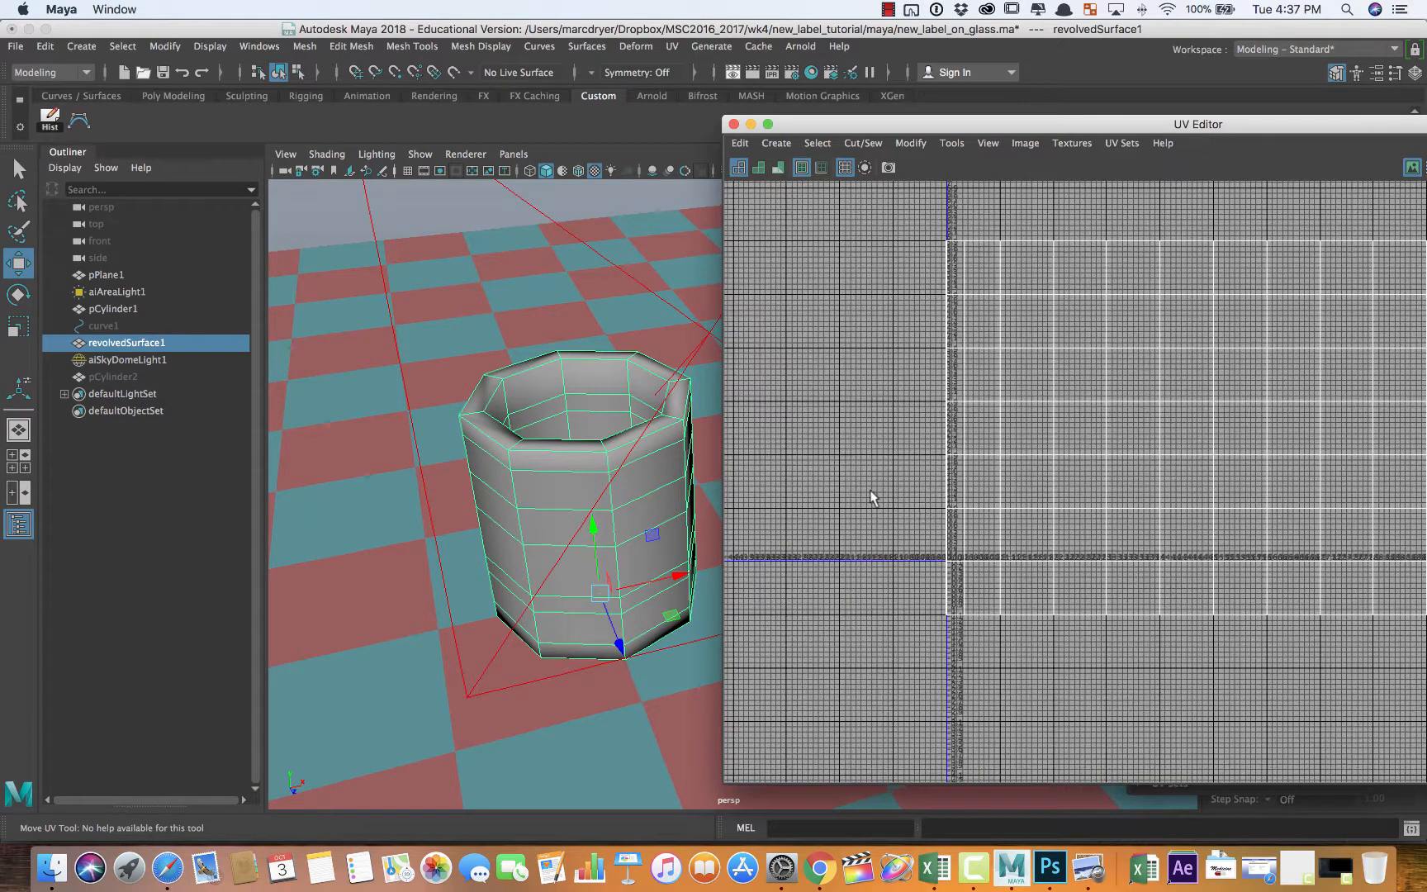
pyautogui.click(587, 46)
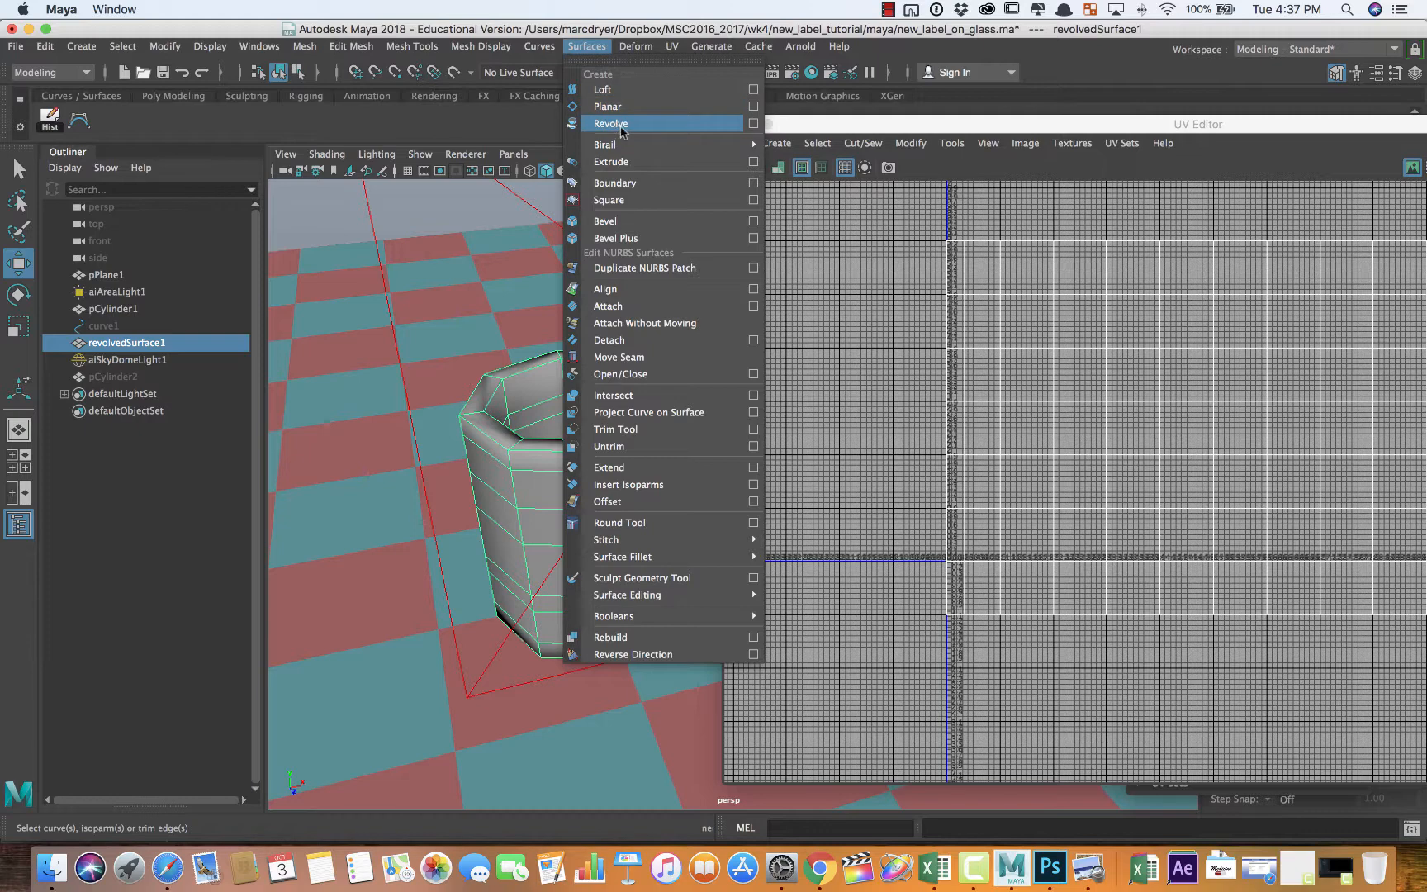
pyautogui.click(585, 46)
pyautogui.click(585, 46)
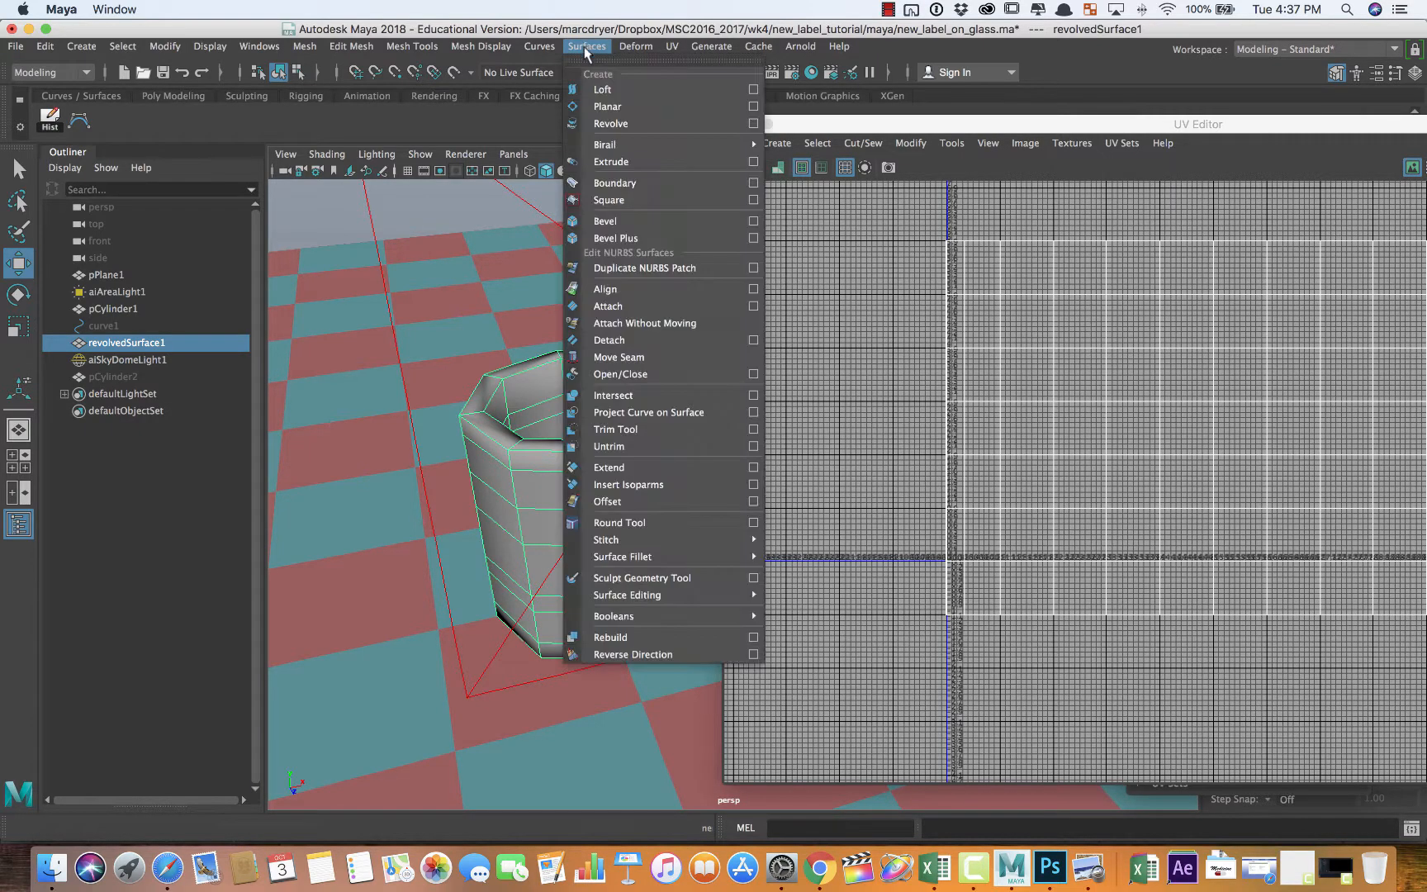
pyautogui.click(585, 50)
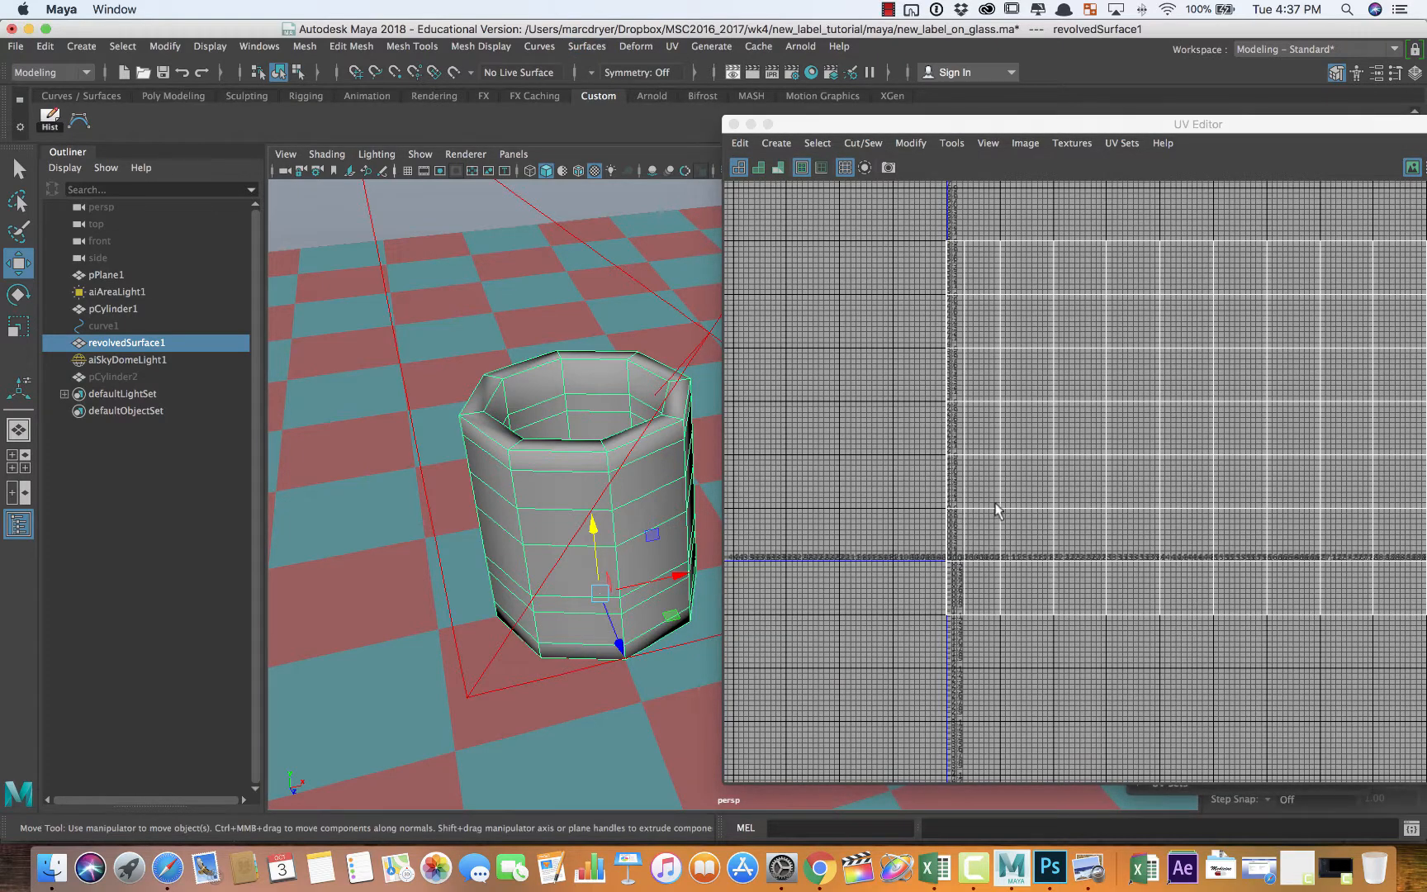
# Select all UVs of the revolved glass and scale the shell down uniformly to about a third of its size
pyautogui.scroll(-3, 1044, 484)
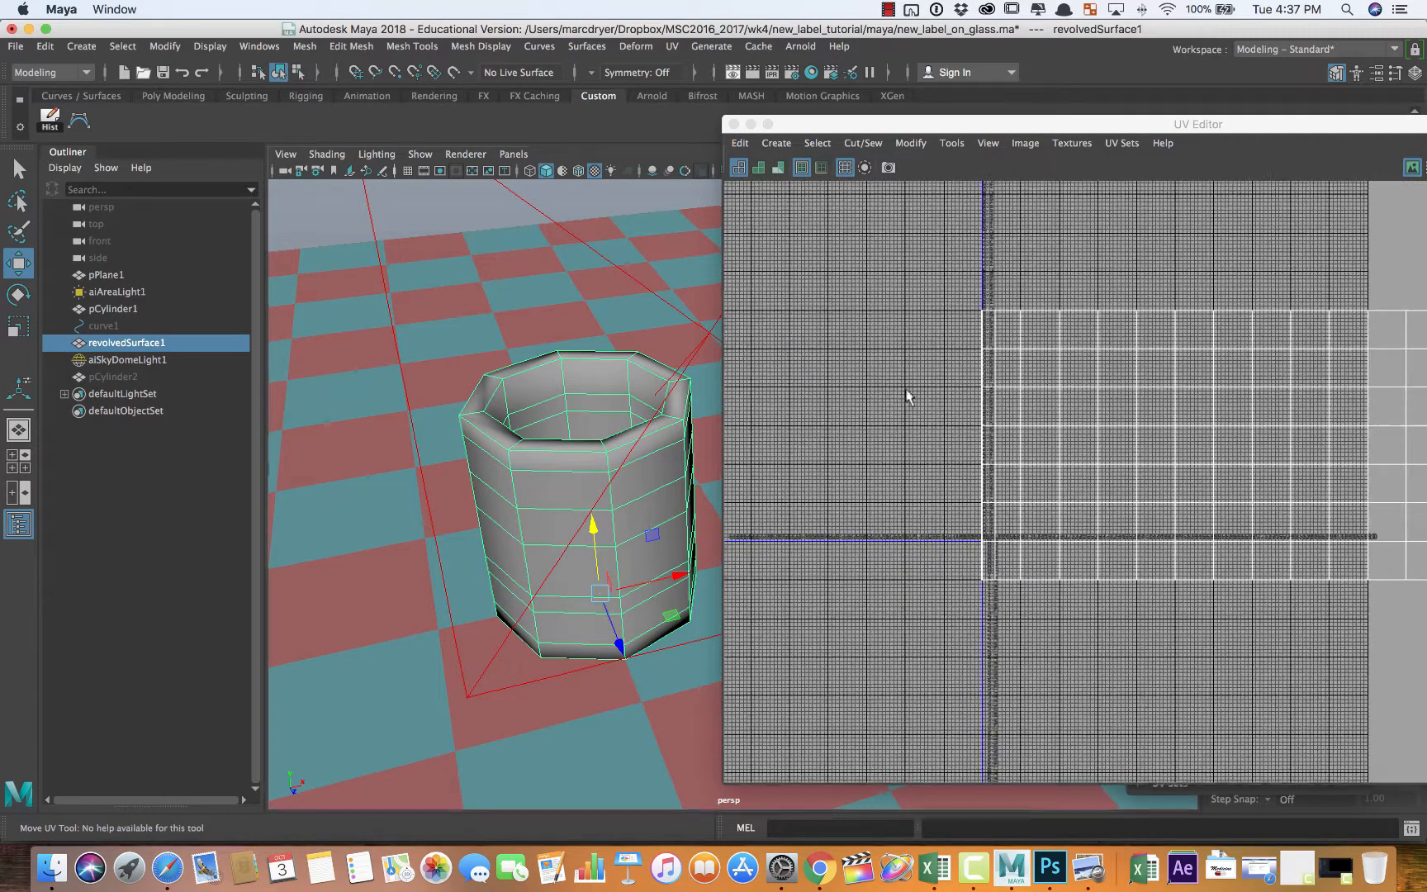
pyautogui.moveTo(1006, 363); pyautogui.dragTo(1110, 370, button='right')
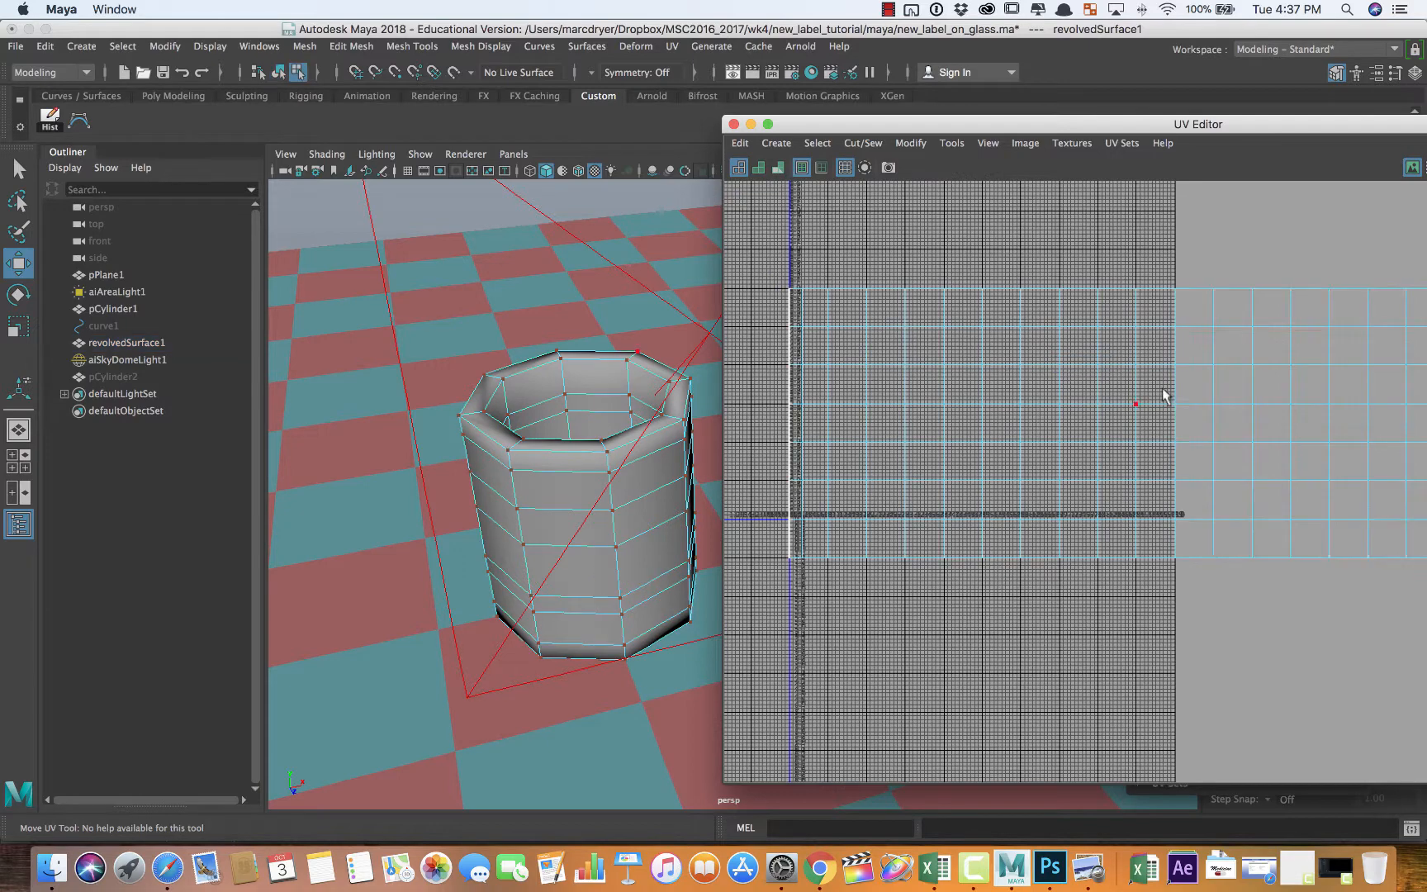
pyautogui.scroll(-2, 1187, 396)
pyautogui.moveTo(858, 275); pyautogui.dragTo(1367, 612)
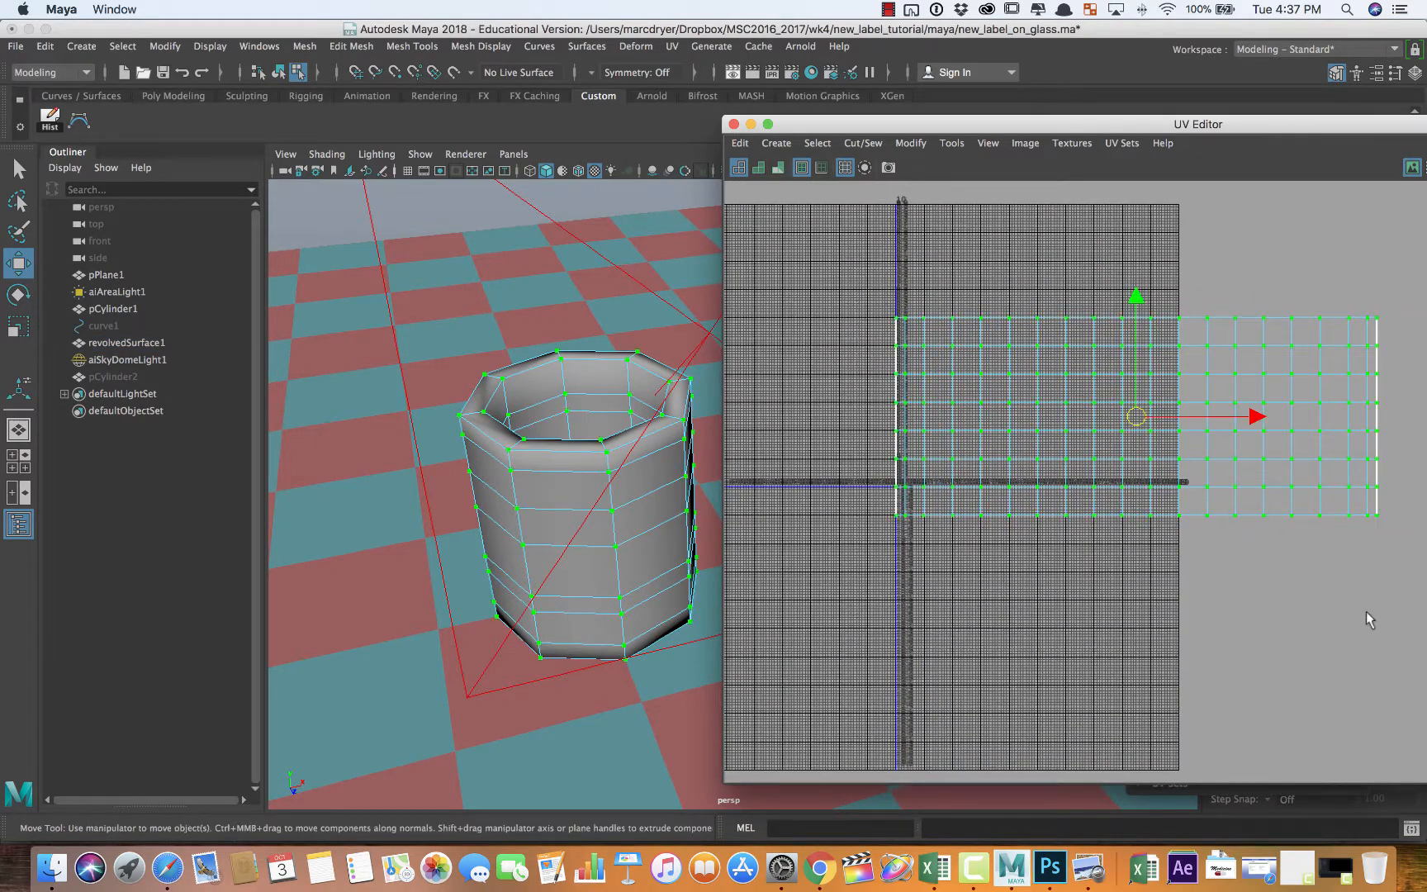
pyautogui.press('r')
pyautogui.moveTo(1137, 419); pyautogui.dragTo(1057, 453)
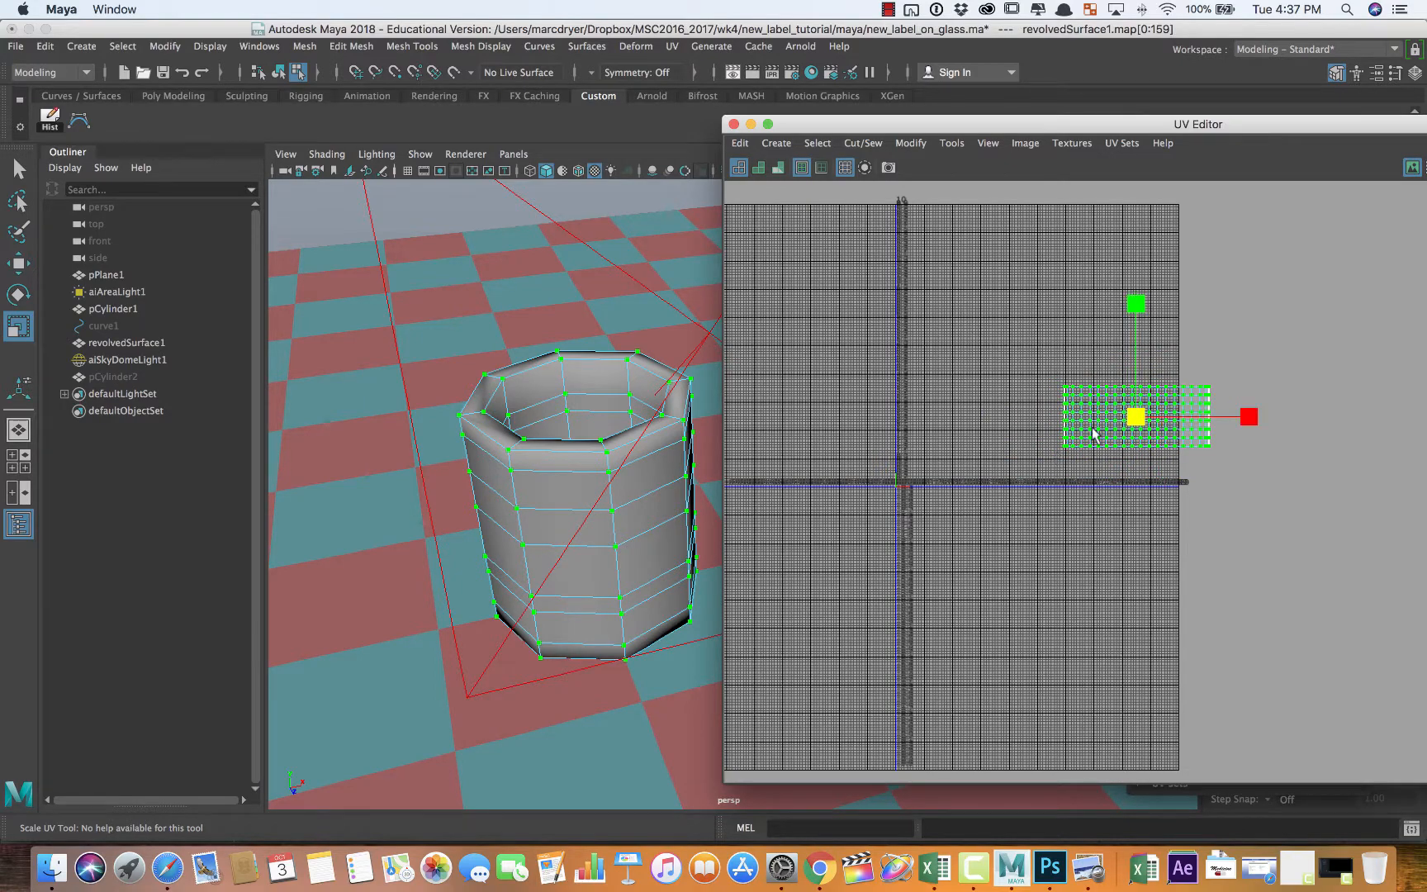
# Move the UV shell onto the UV origin area and scale it down further uniformly
pyautogui.press('w')
pyautogui.moveTo(1136, 419); pyautogui.dragTo(922, 470)
pyautogui.keyDown('alt'); pyautogui.moveTo(859, 507); pyautogui.dragTo(1300, 551, button='right'); pyautogui.keyUp('alt')
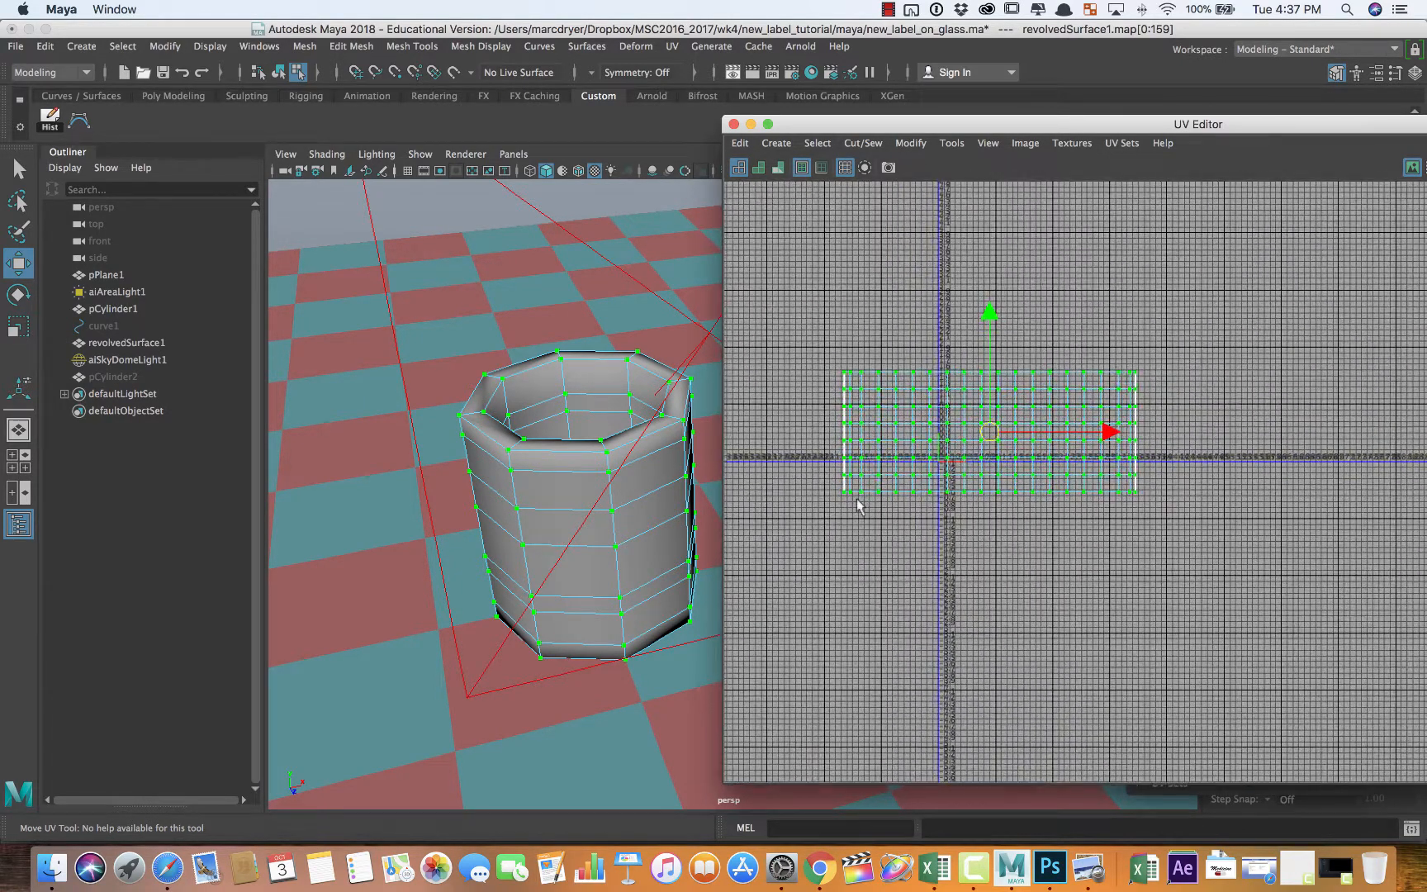
pyautogui.keyDown('alt'); pyautogui.moveTo(854, 500); pyautogui.dragTo(1141, 446, button='right'); pyautogui.keyUp('alt')
pyautogui.press('r')
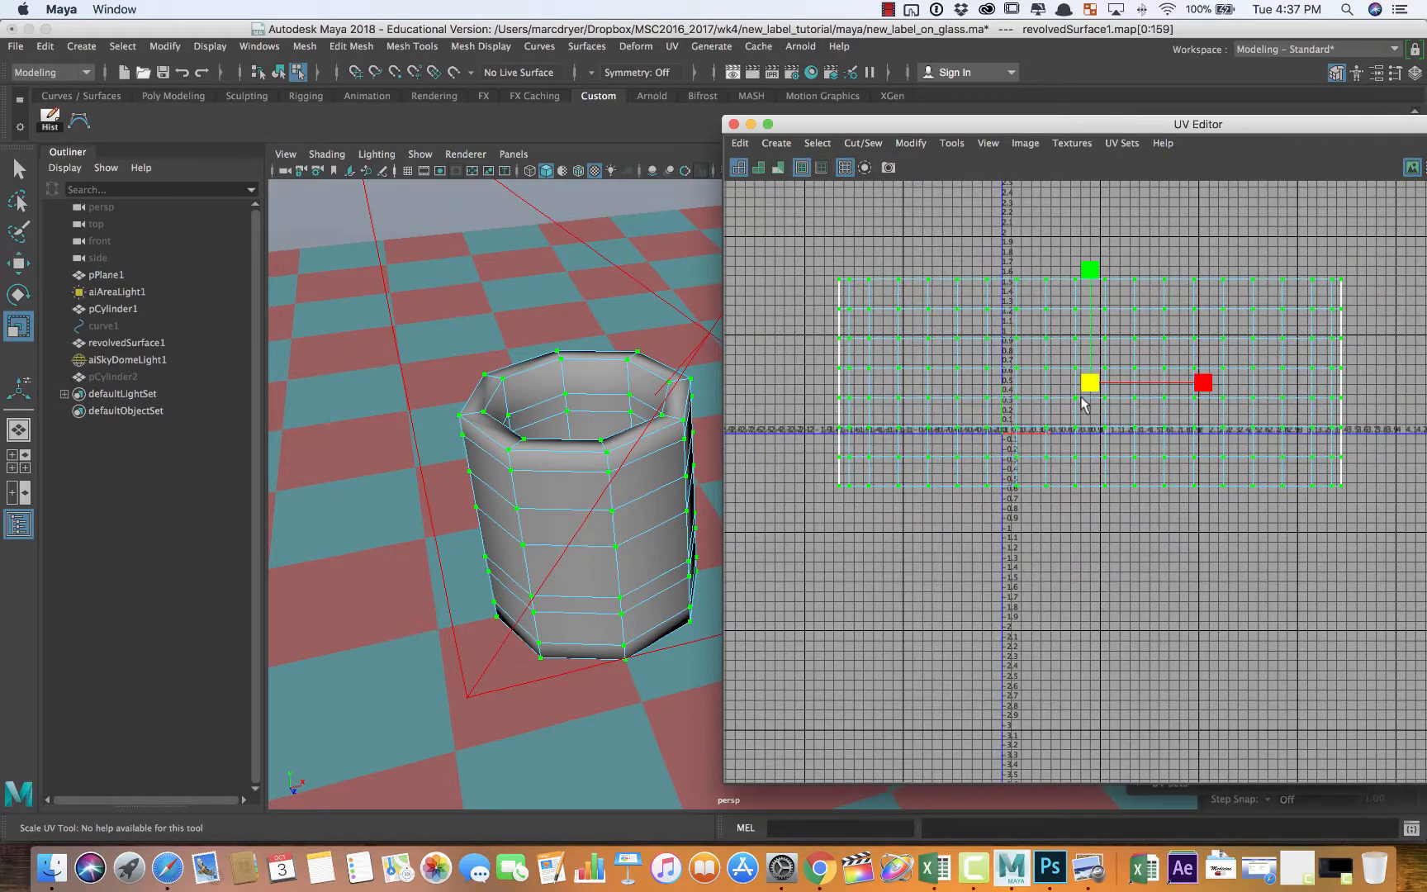
pyautogui.moveTo(1090, 382); pyautogui.dragTo(1009, 409)
# Narrow the UV shell horizontally and stretch it vertically into a nearly square block about 0.8 units wide
pyautogui.keyDown('alt'); pyautogui.moveTo(1026, 417); pyautogui.dragTo(1229, 476, button='right'); pyautogui.keyUp('alt')
pyautogui.keyDown('alt'); pyautogui.moveTo(1229, 475); pyautogui.dragTo(1112, 625, button='middle'); pyautogui.keyUp('alt')
pyautogui.moveTo(1129, 468); pyautogui.dragTo(1090, 472)
pyautogui.moveTo(1014, 361); pyautogui.dragTo(1014, 317)
# Centre the UV shell in the 0–1 UV square and enlarge it uniformly until it almost fills the square
pyautogui.press('w')
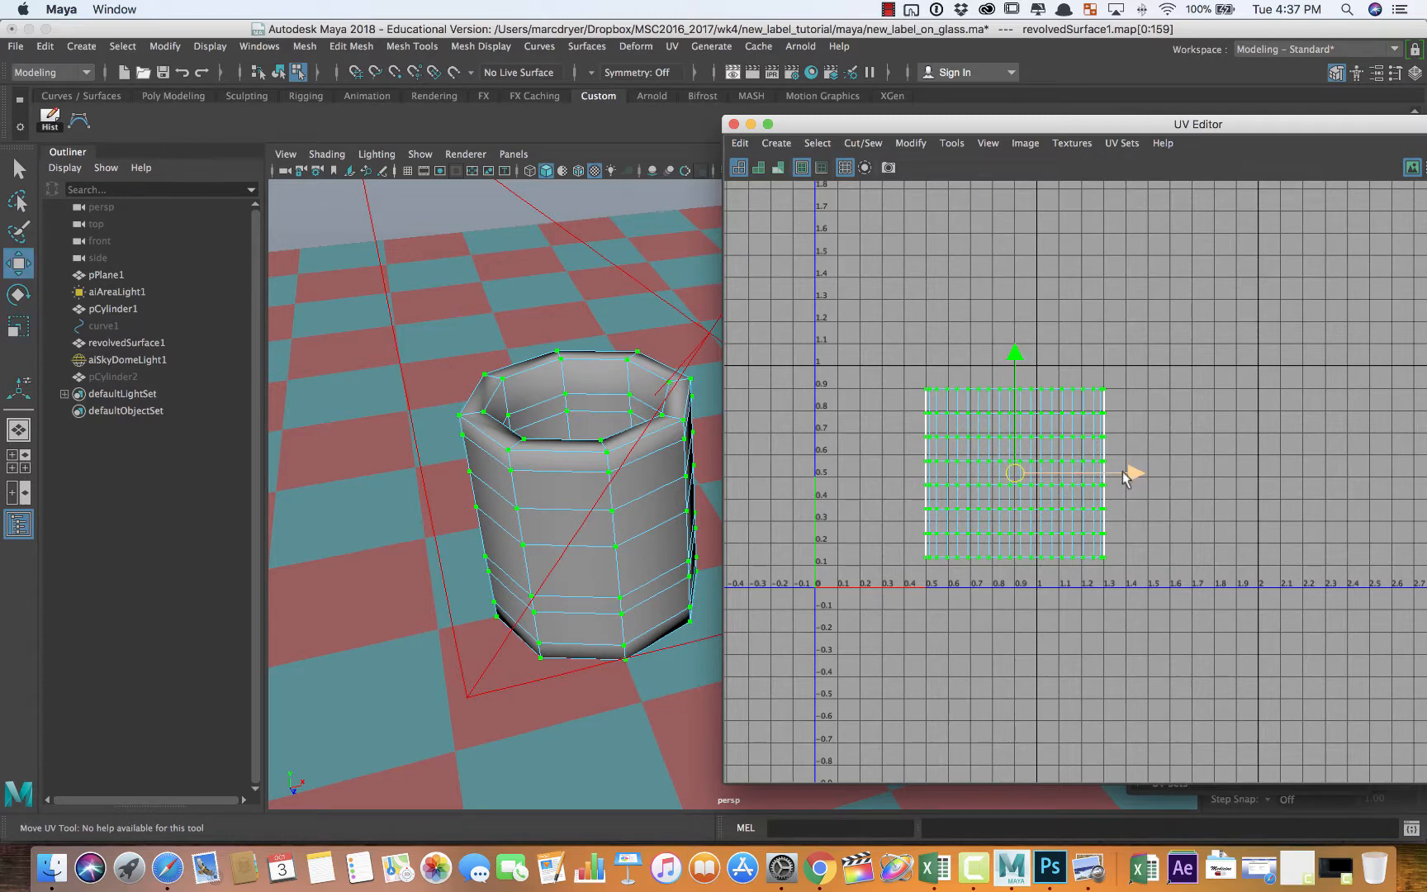
pyautogui.moveTo(1121, 475); pyautogui.dragTo(1047, 472)
pyautogui.press('r')
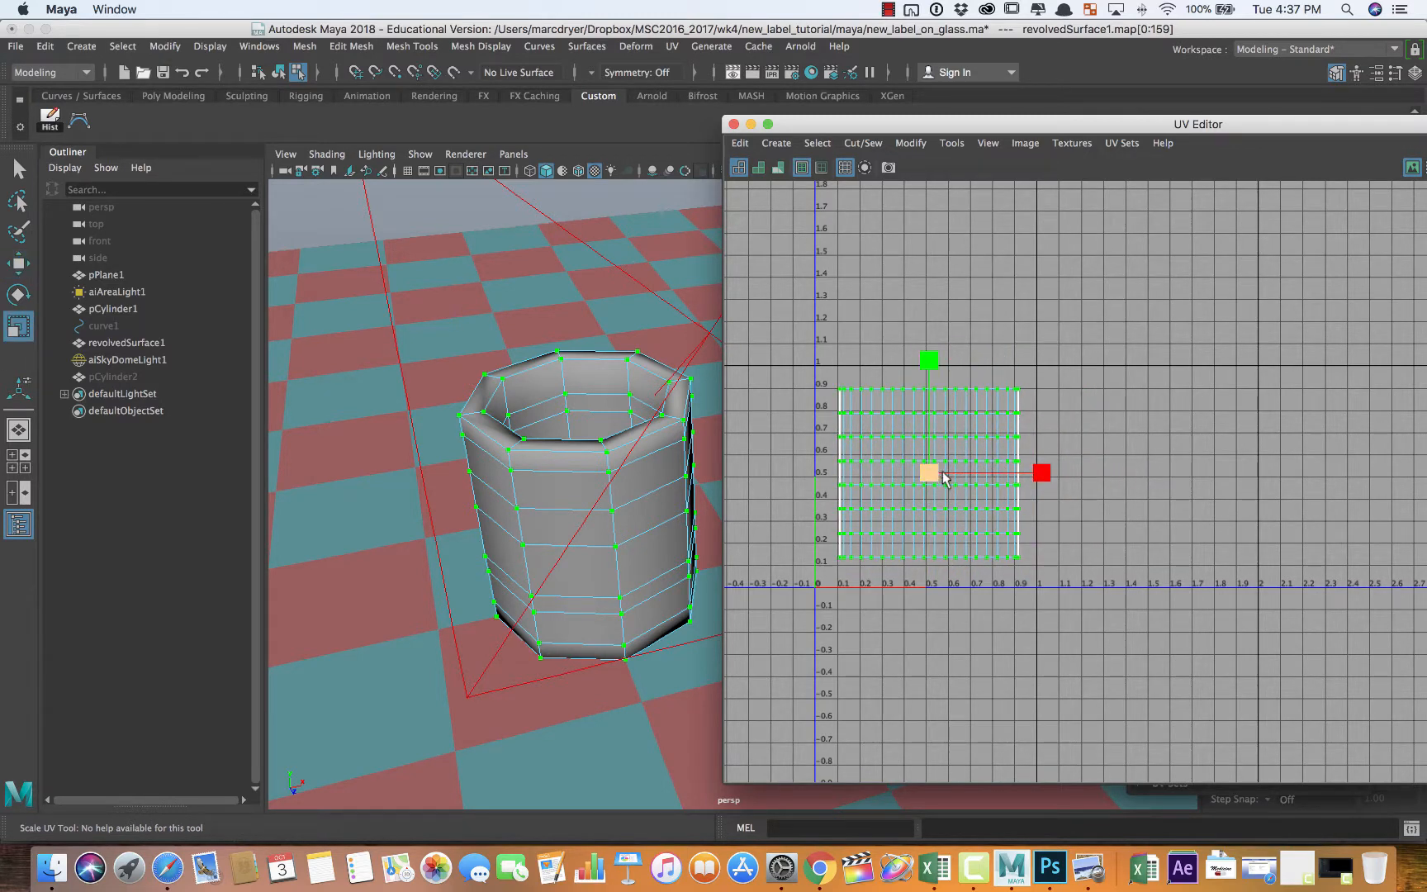
pyautogui.moveTo(942, 469); pyautogui.dragTo(947, 471)
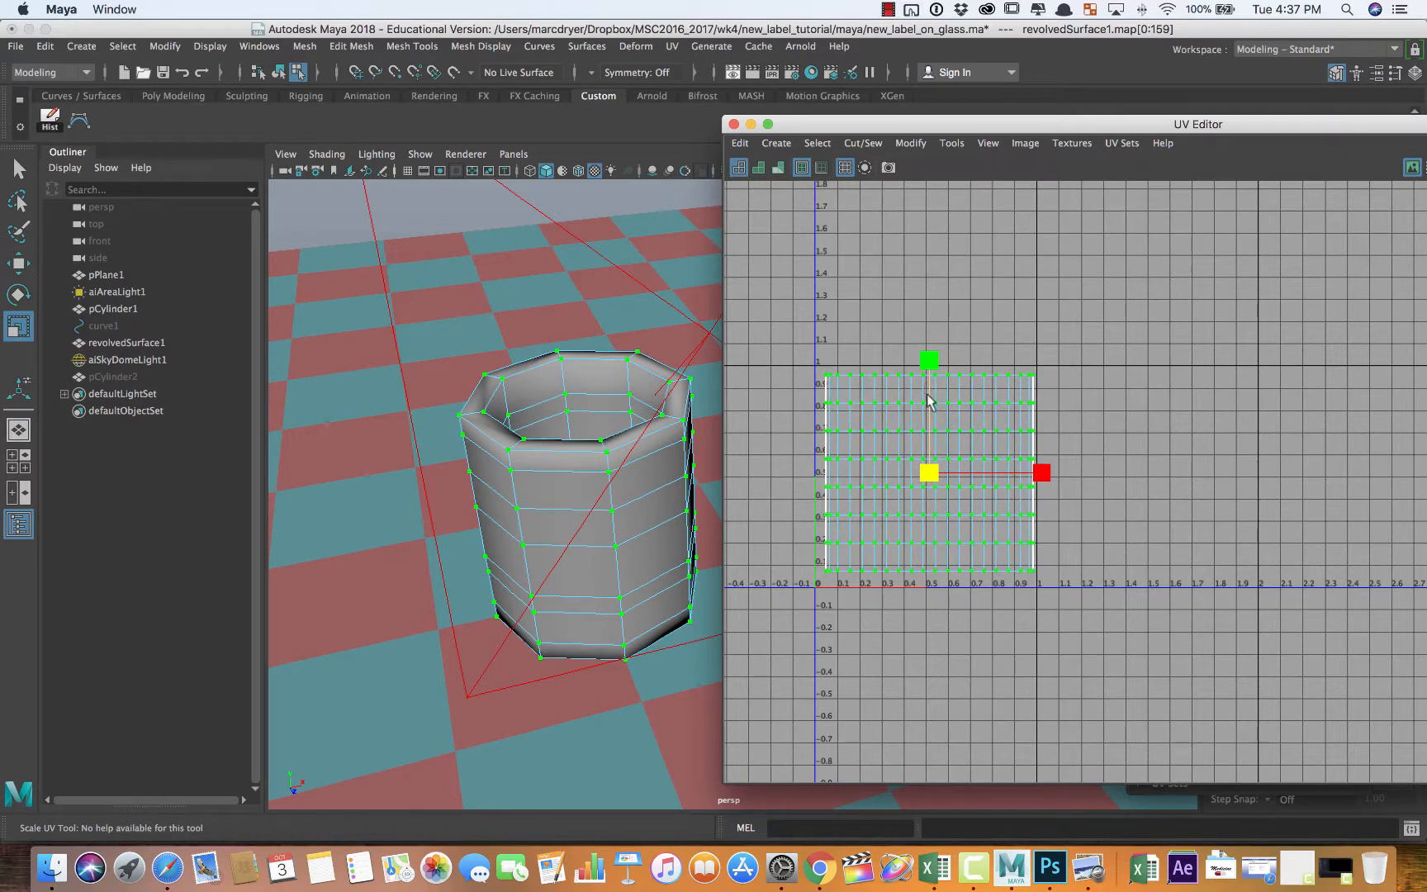
pyautogui.press('w')
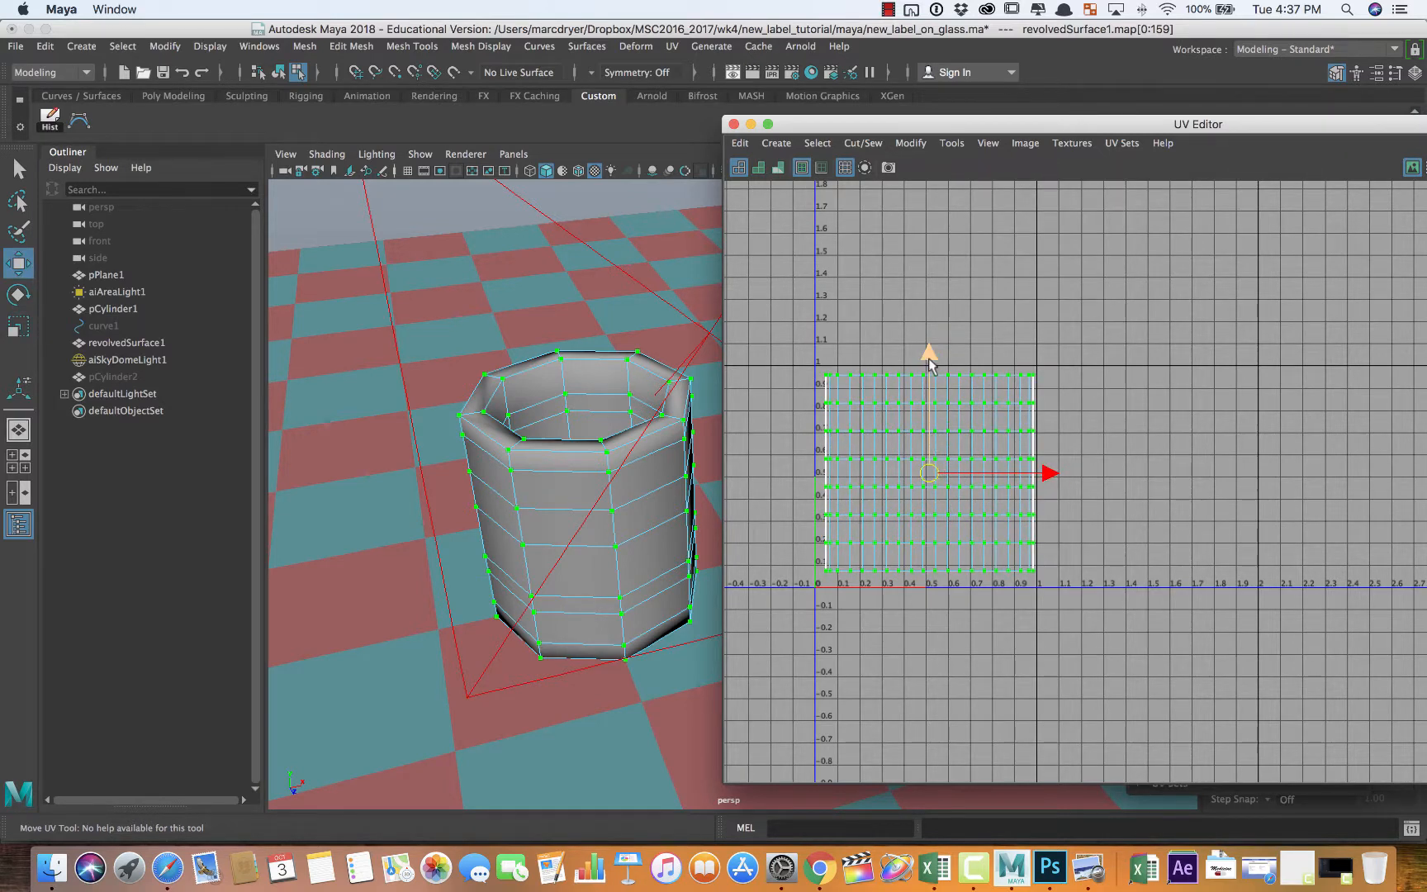
pyautogui.moveTo(930, 364); pyautogui.dragTo(930, 360)
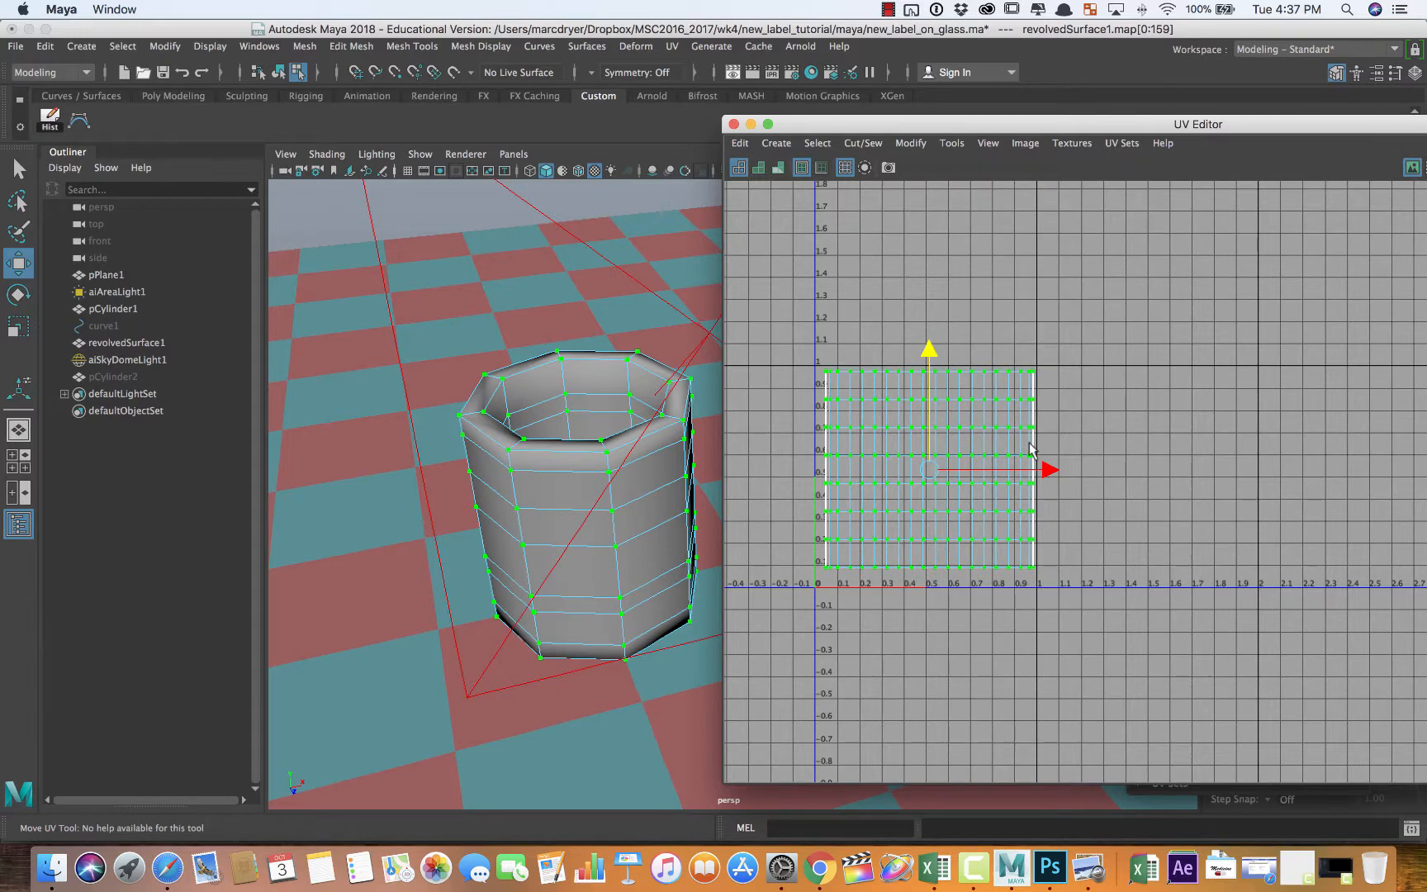
# Return the glass to object mode with smooth mesh preview and close the UV Editor
pyautogui.moveTo(524, 474); pyautogui.dragTo(607, 363, button='right')
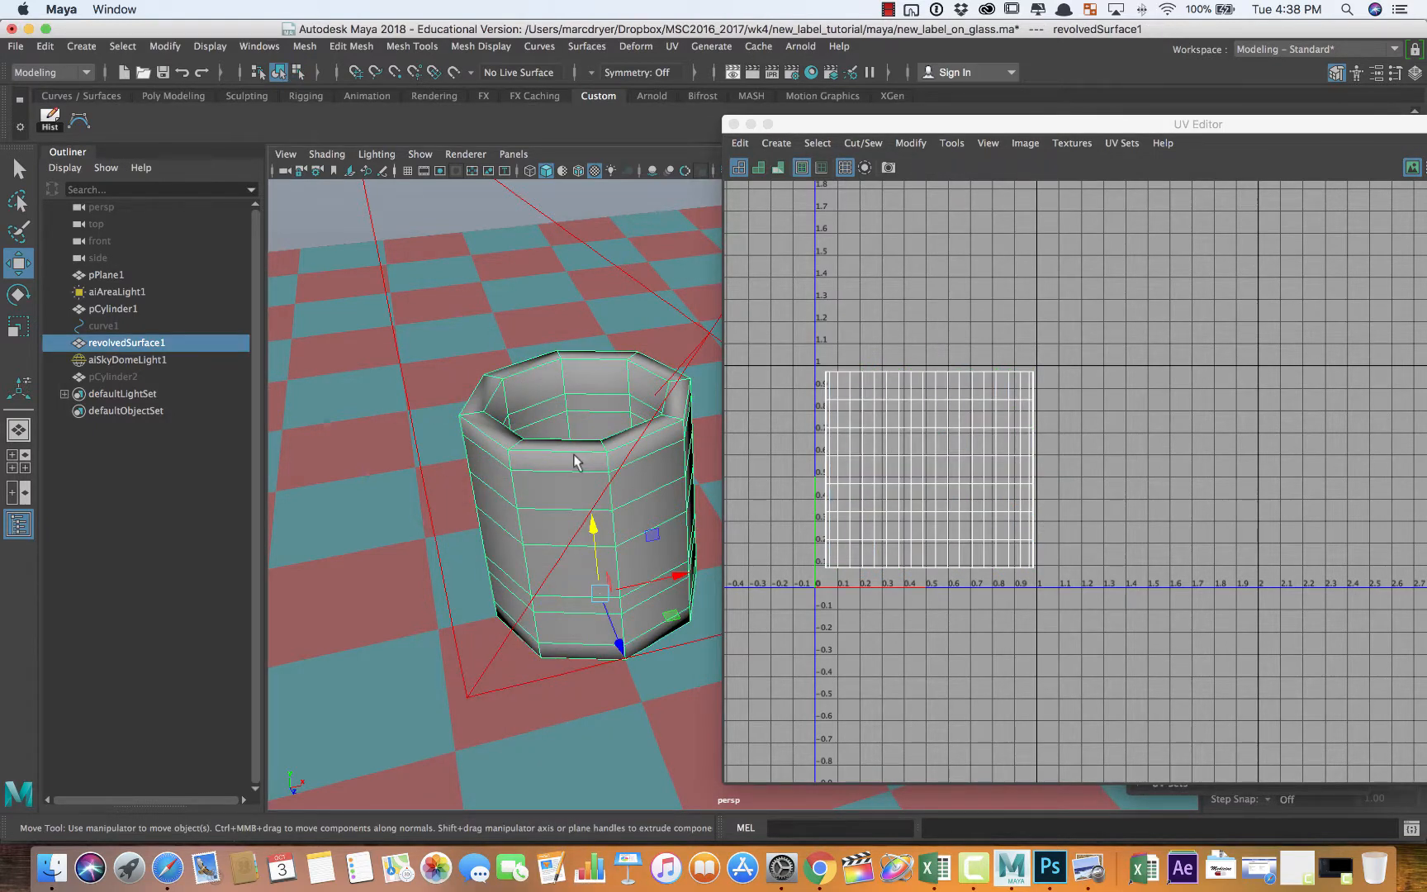
pyautogui.press('3')
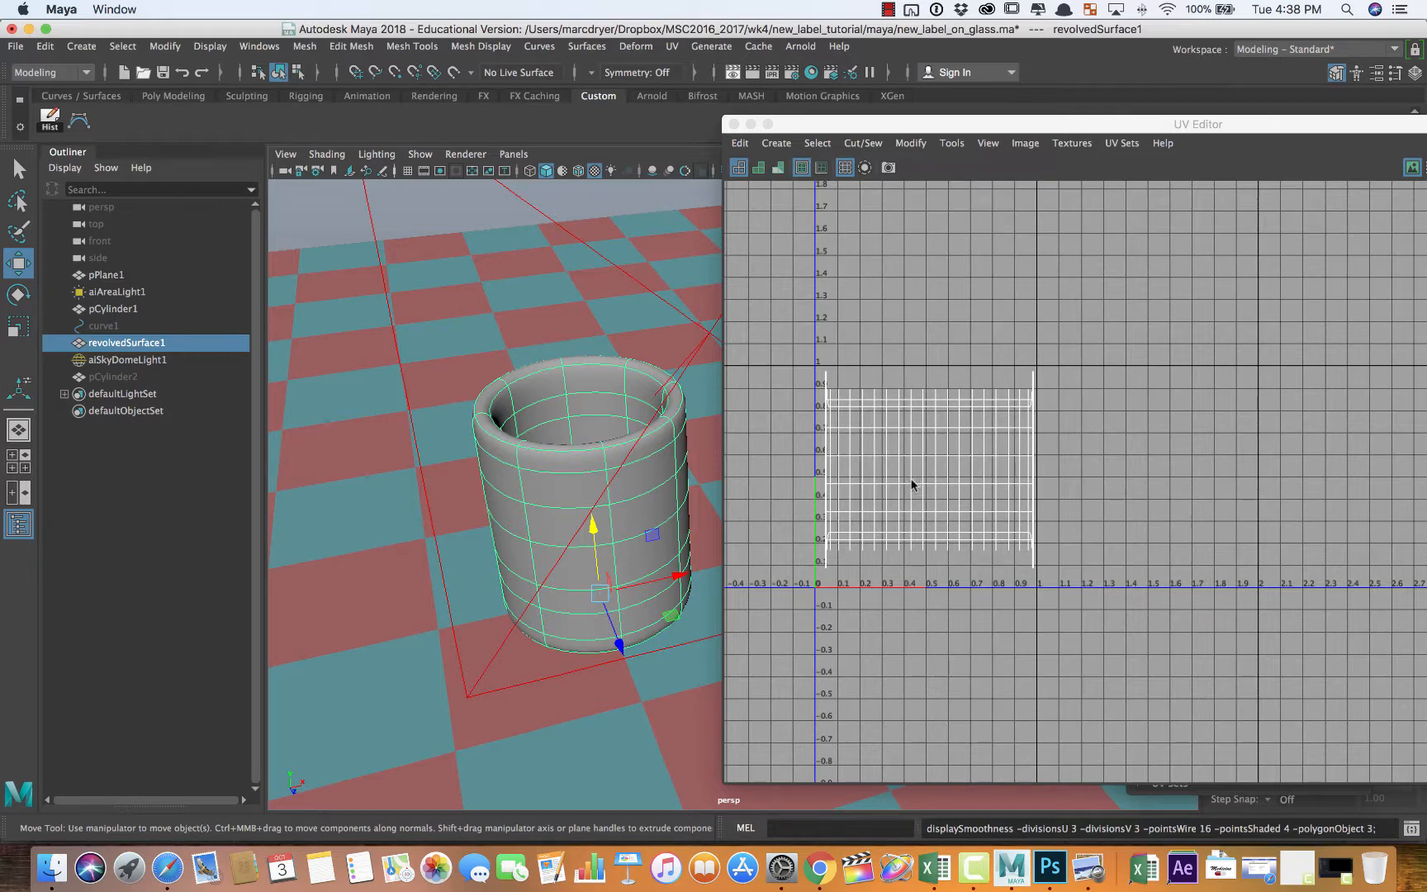
pyautogui.click(734, 125)
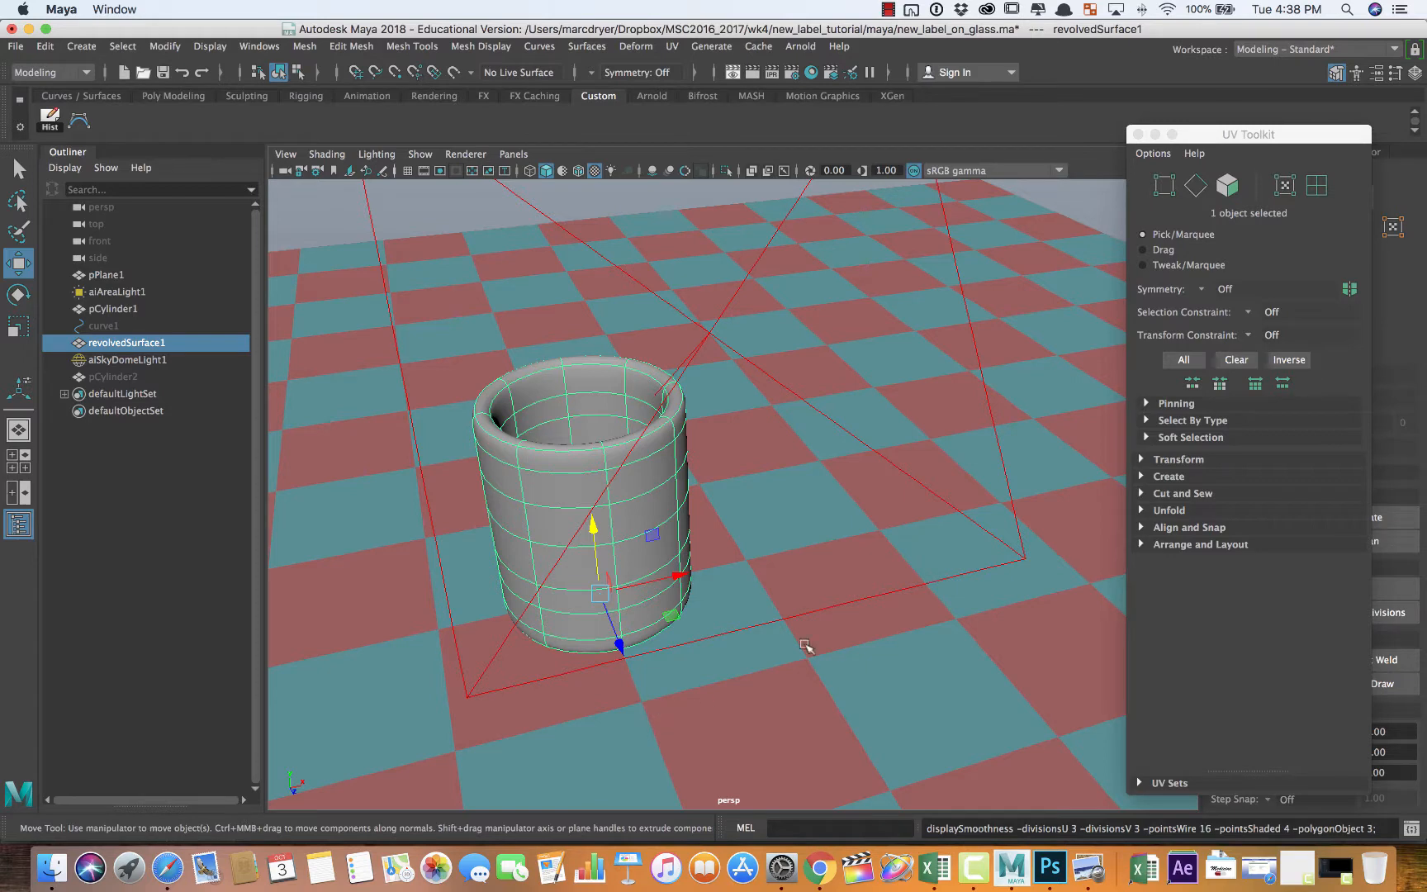
# Switch to the Shading LookDev2 workspace and graph the input and output connections of the aiStandardSurface1 material
pyautogui.click(1258, 55)
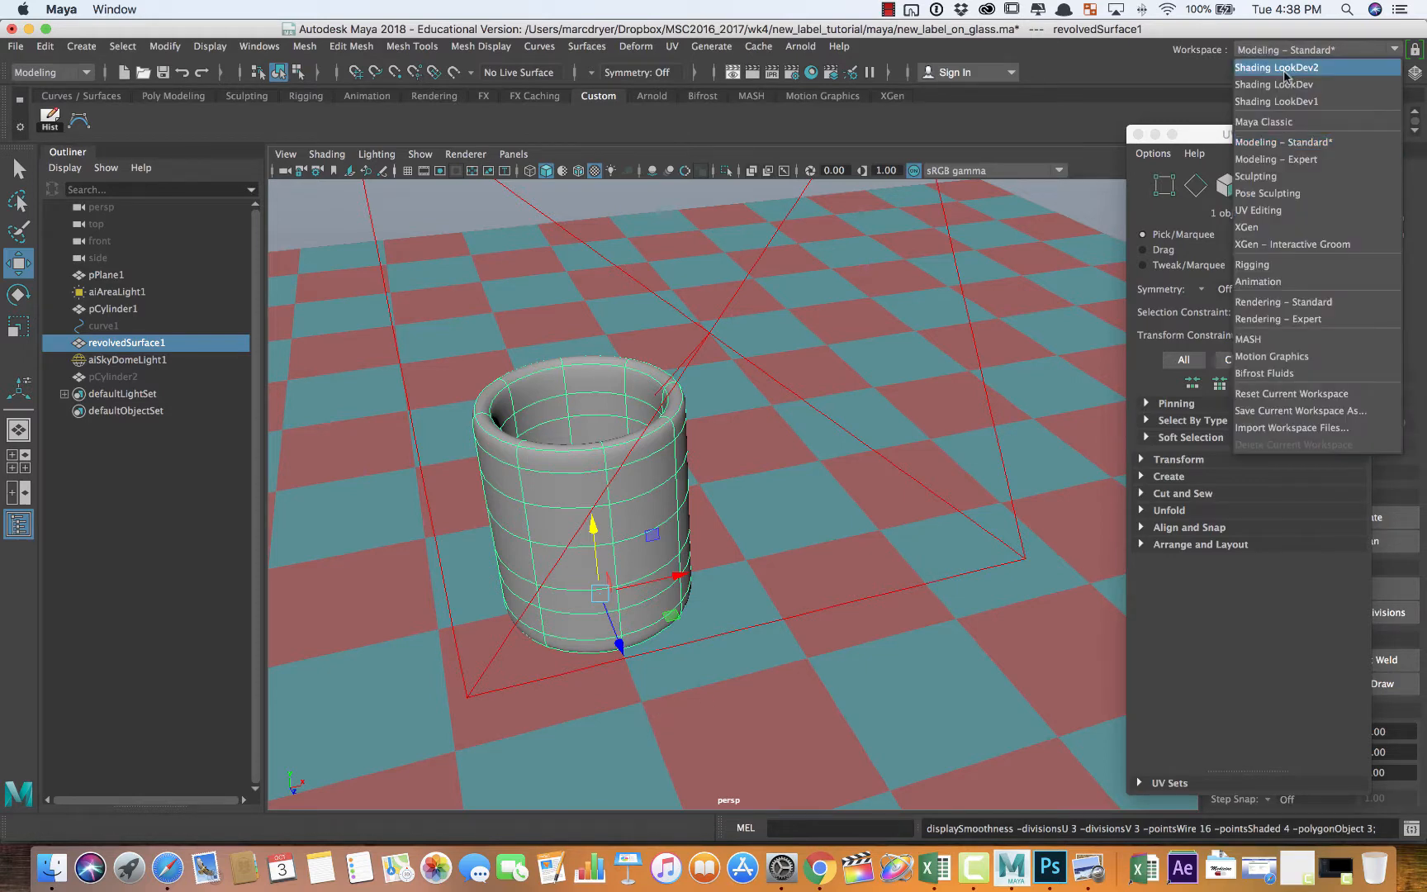
pyautogui.click(1284, 67)
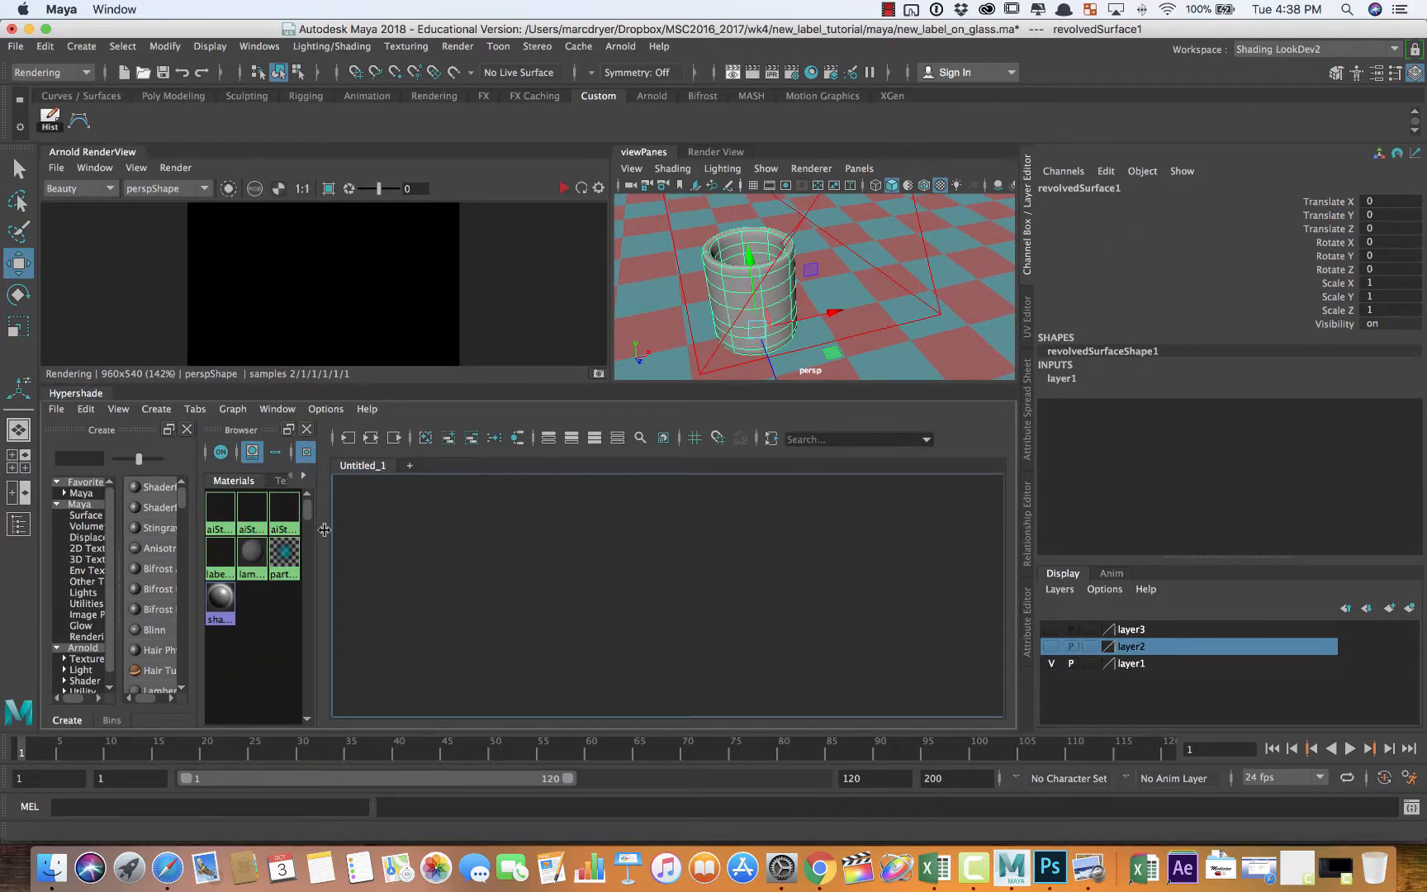
pyautogui.click(221, 510)
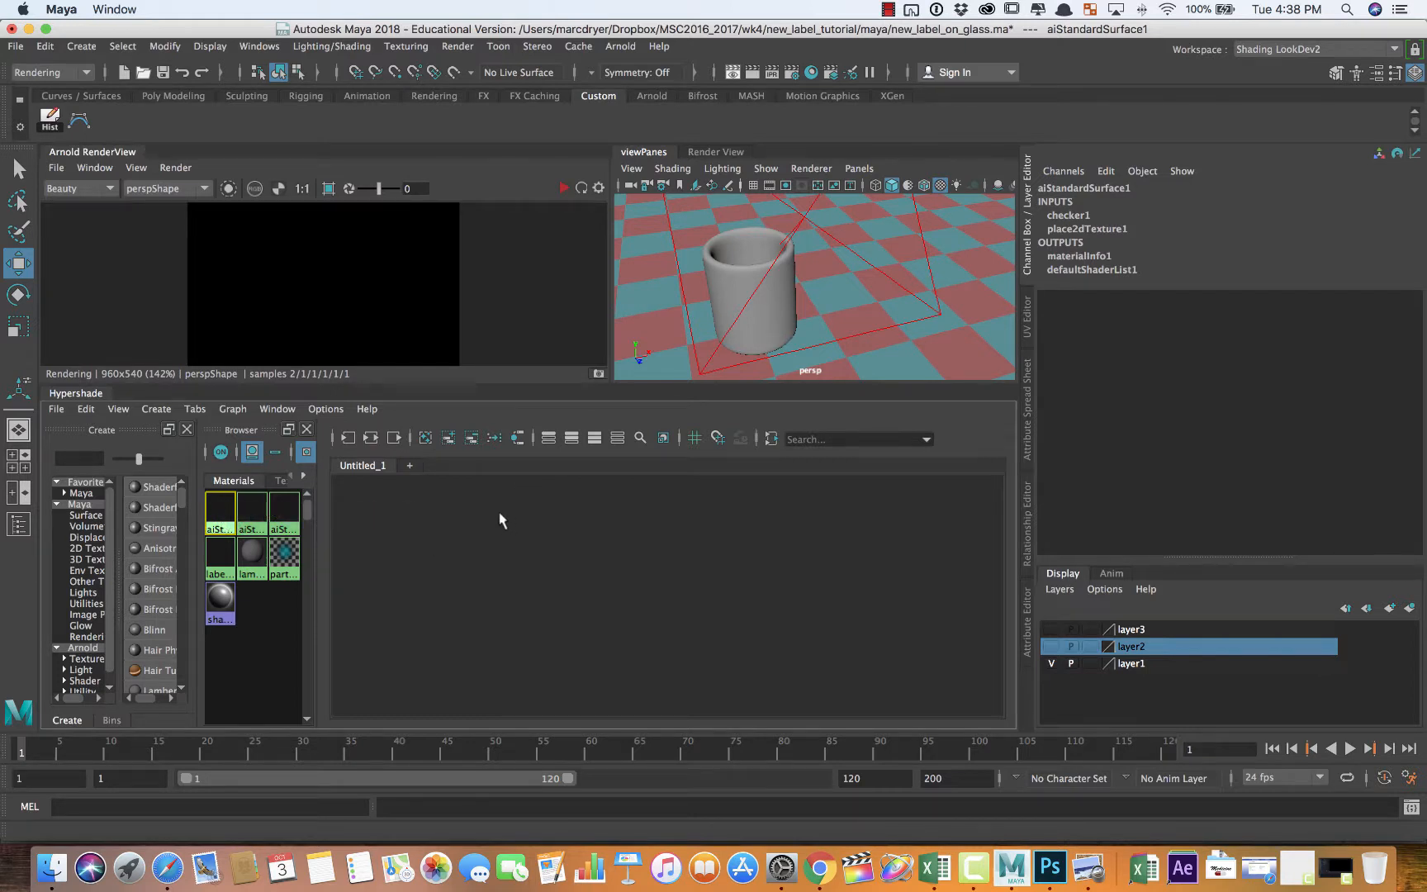
pyautogui.click(370, 438)
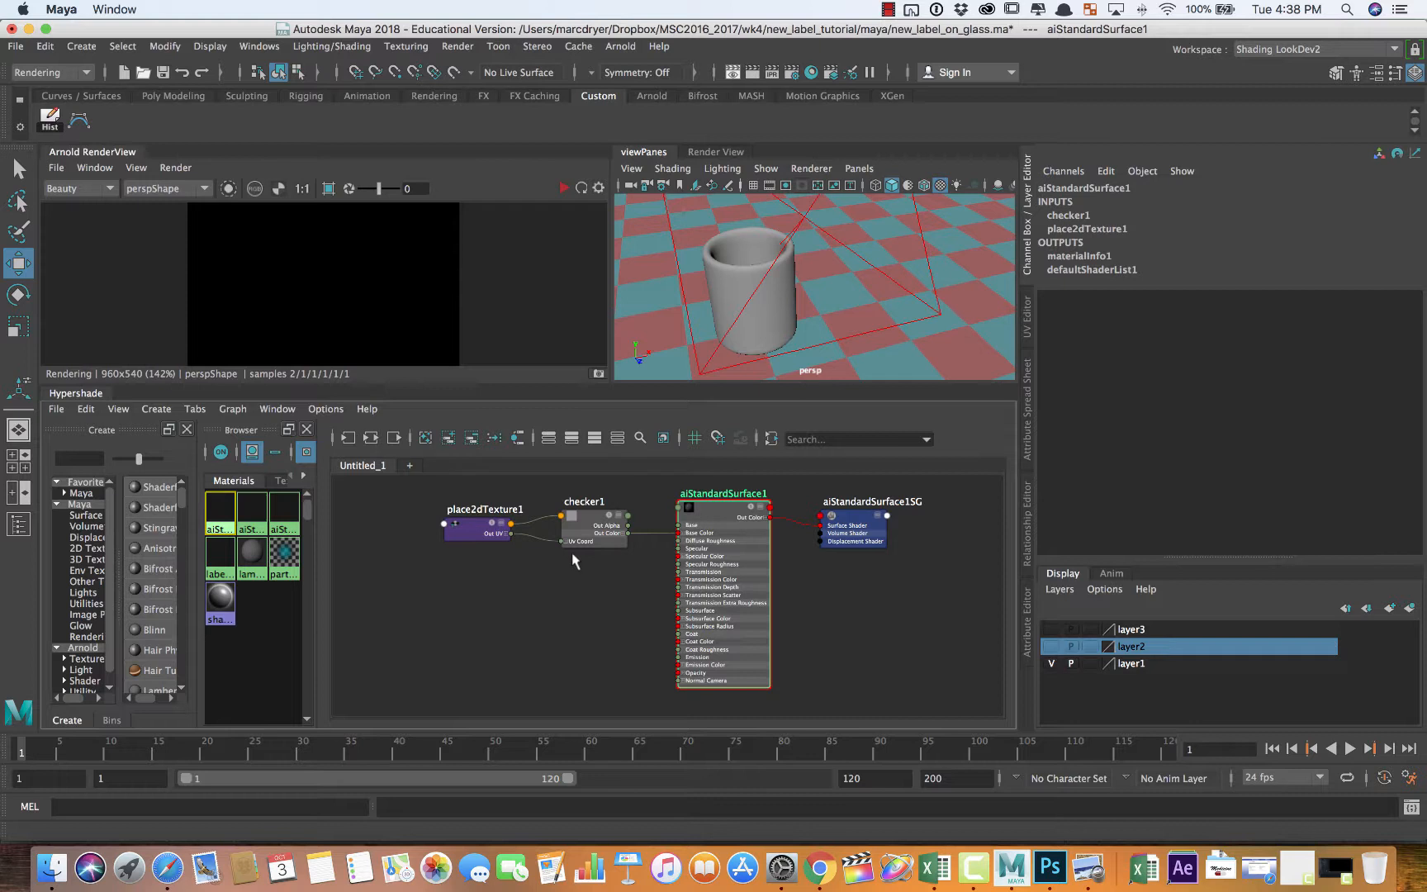
# Graph the input and output connections of the label_glass material and assign it to the revolved glass
pyautogui.click(259, 518)
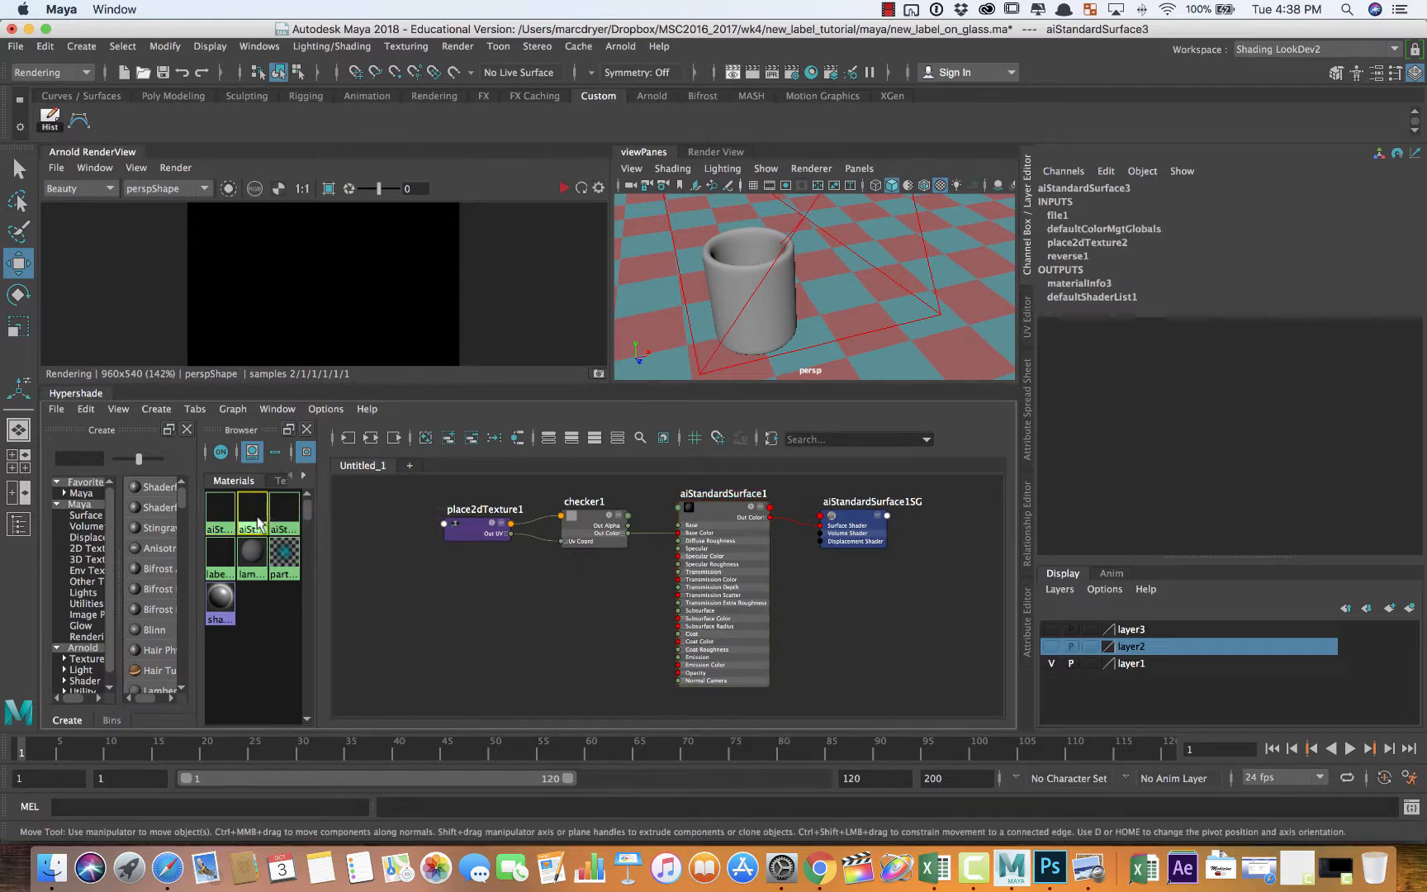
pyautogui.click(230, 555)
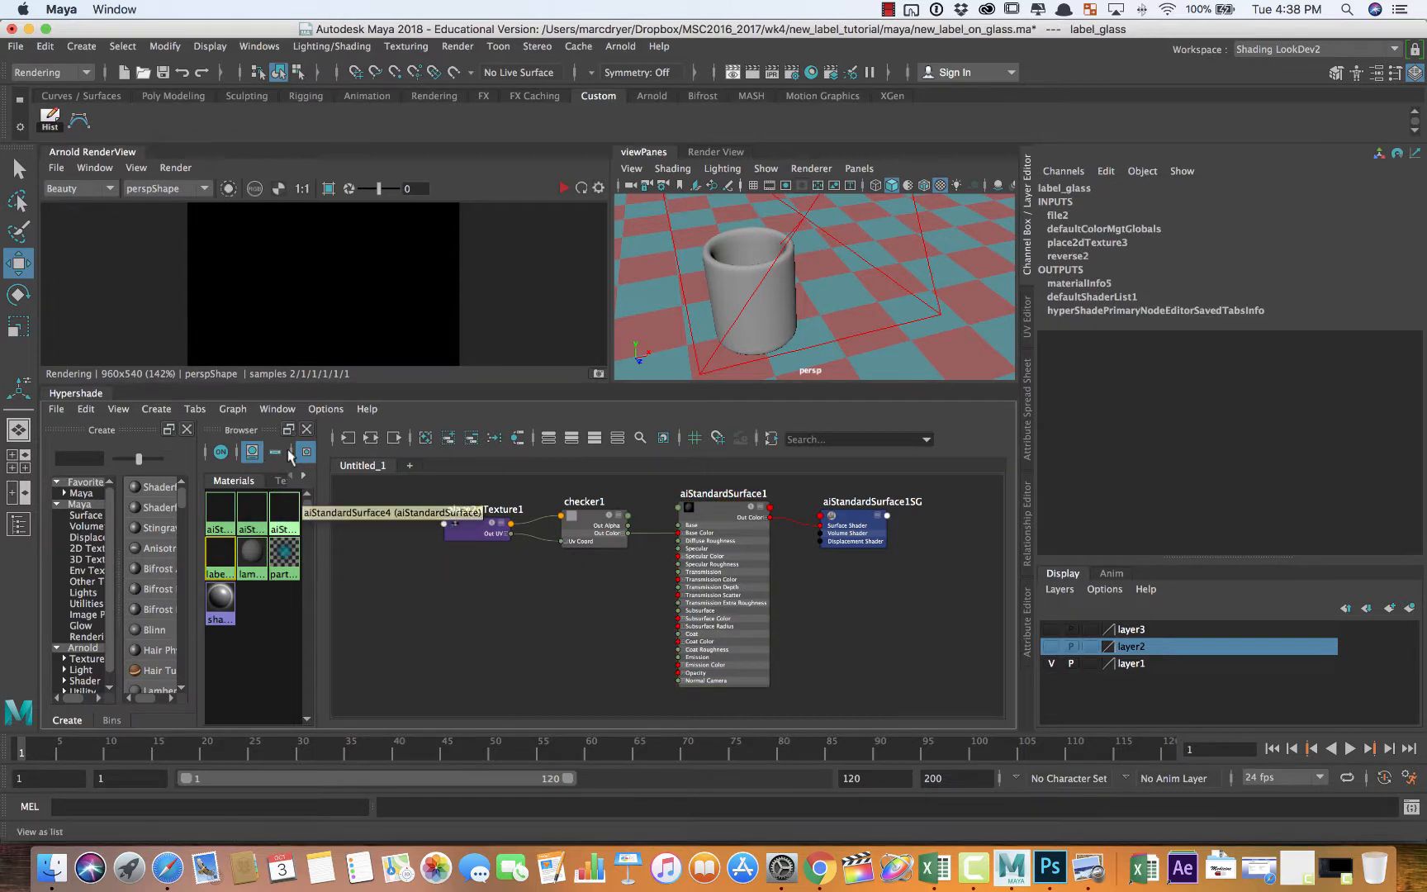
pyautogui.click(371, 438)
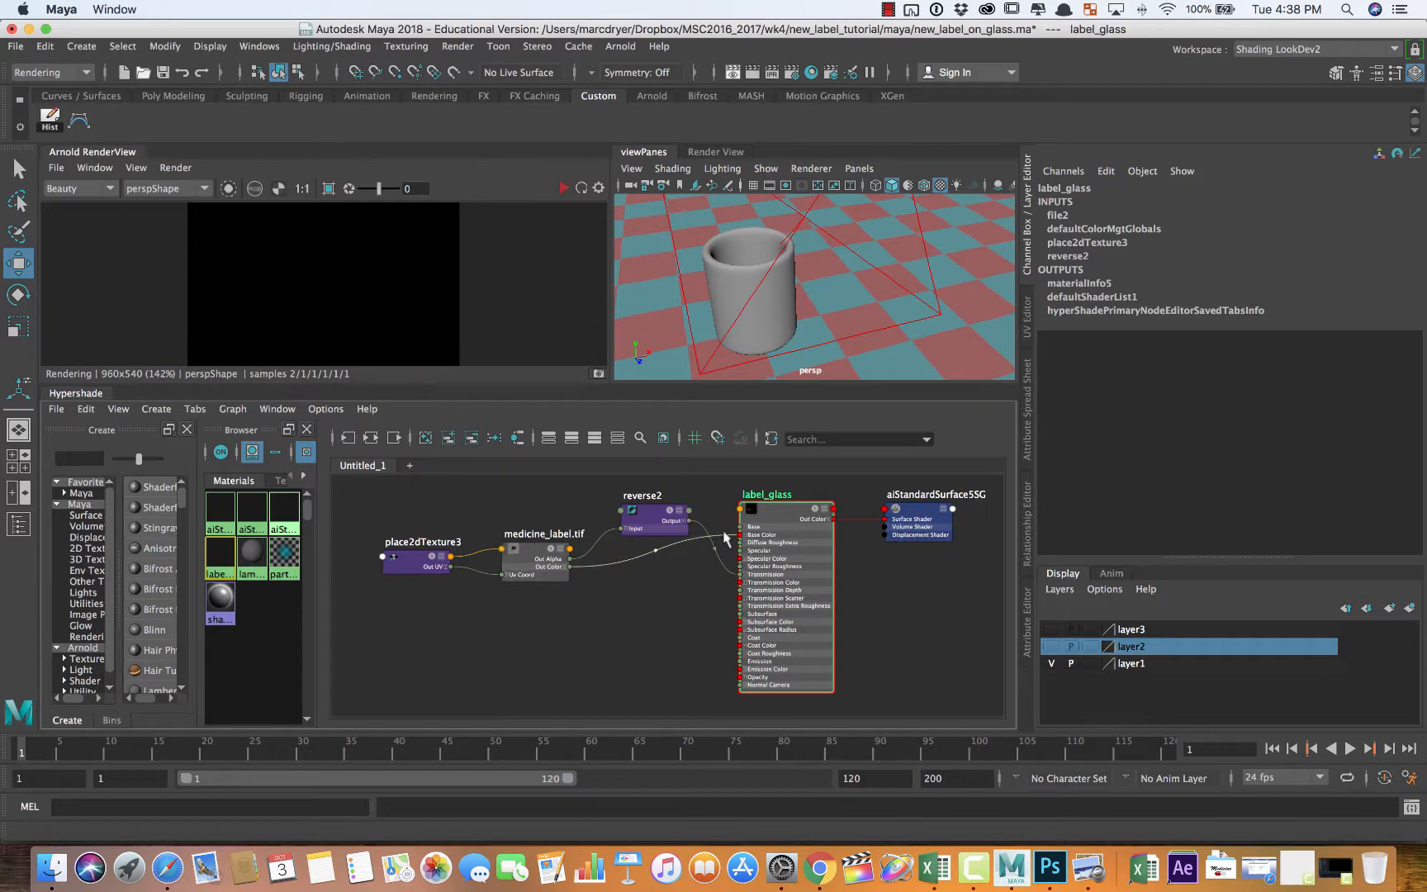
pyautogui.moveTo(788, 521); pyautogui.dragTo(766, 317, button='middle')
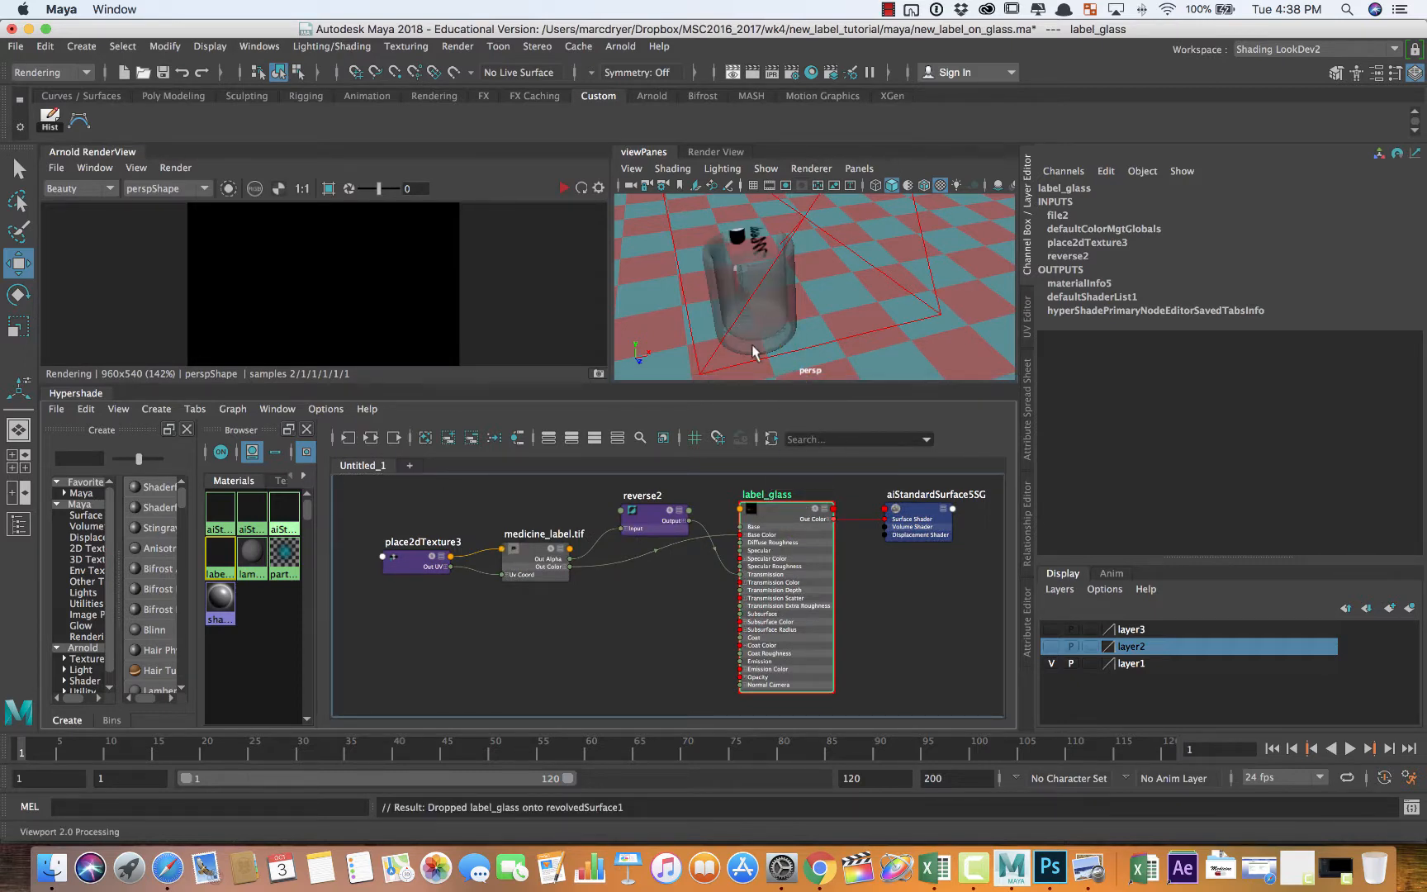
pyautogui.keyDown('alt'); pyautogui.moveTo(766, 322); pyautogui.dragTo(822, 287); pyautogui.keyUp('alt')
pyautogui.keyDown('alt'); pyautogui.moveTo(849, 291); pyautogui.dragTo(735, 270, button='right'); pyautogui.keyUp('alt')
pyautogui.keyDown('alt'); pyautogui.moveTo(743, 274); pyautogui.dragTo(787, 284); pyautogui.keyUp('alt')
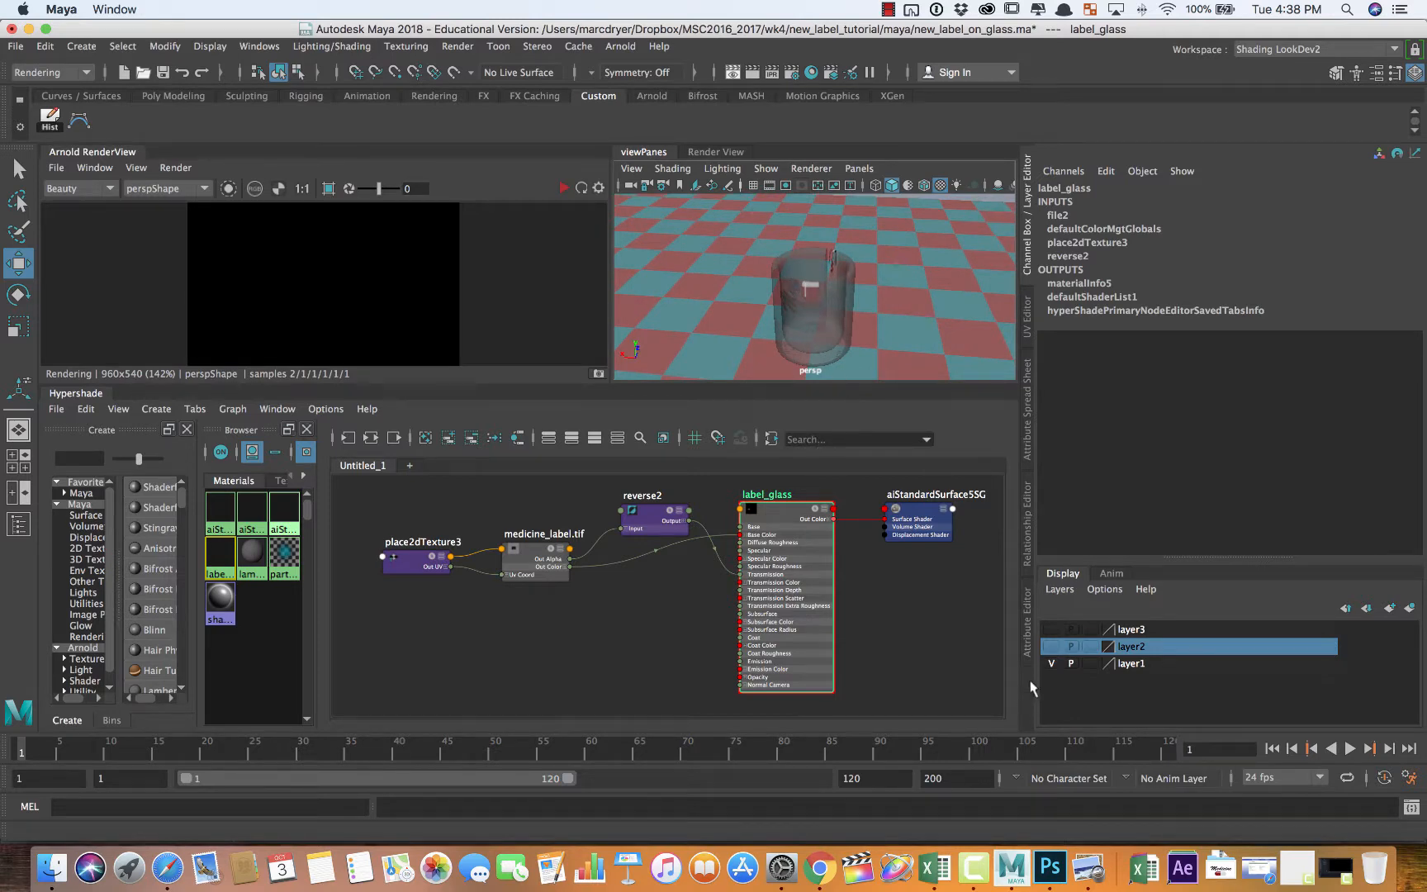
# Open the UV Editor, select all the glass's UVs and rotate the shell about 90 degrees counter-clockwise
pyautogui.click(1027, 328)
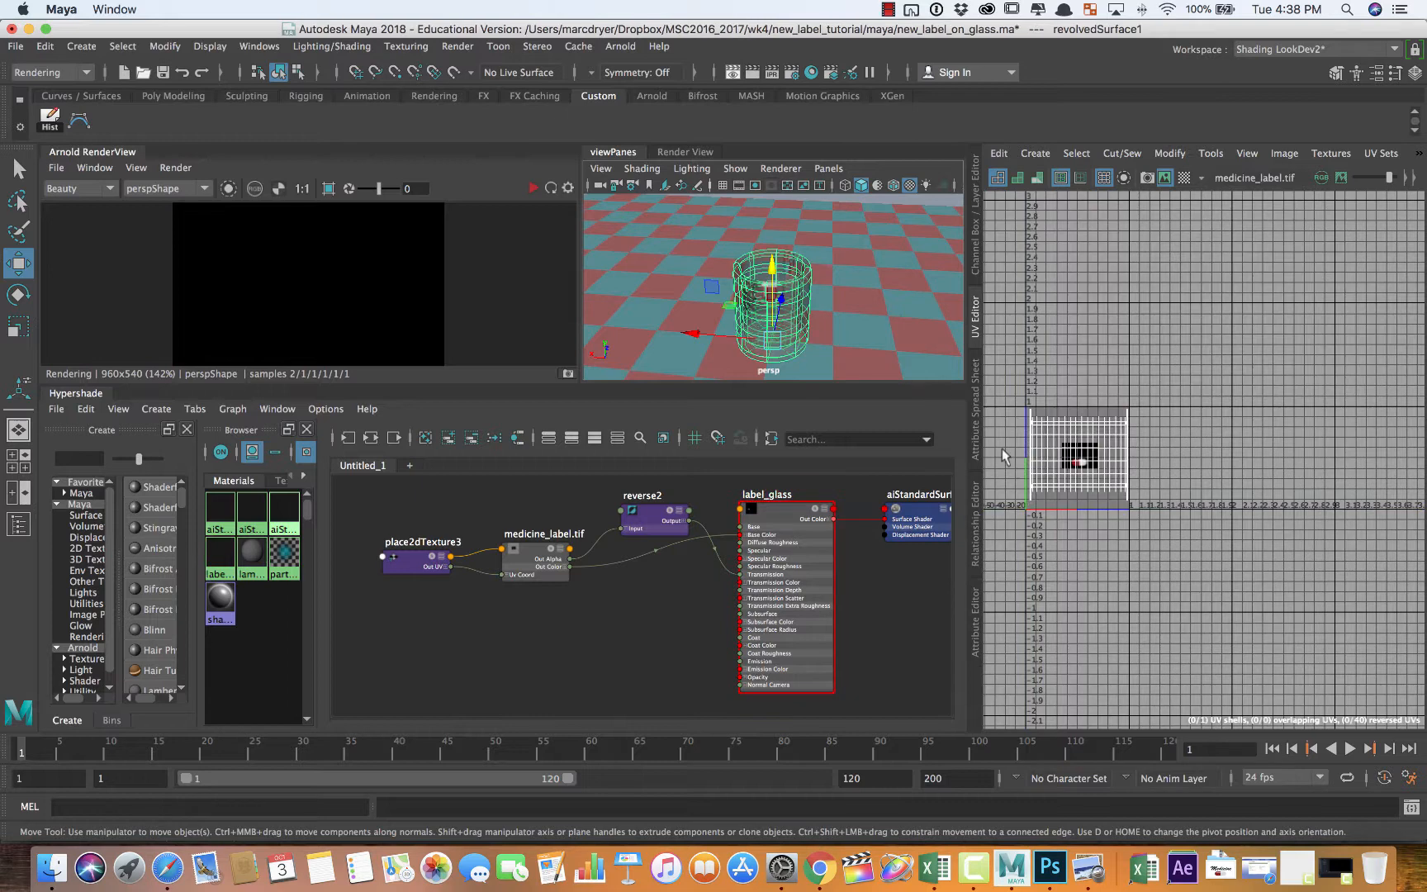
pyautogui.press('f')
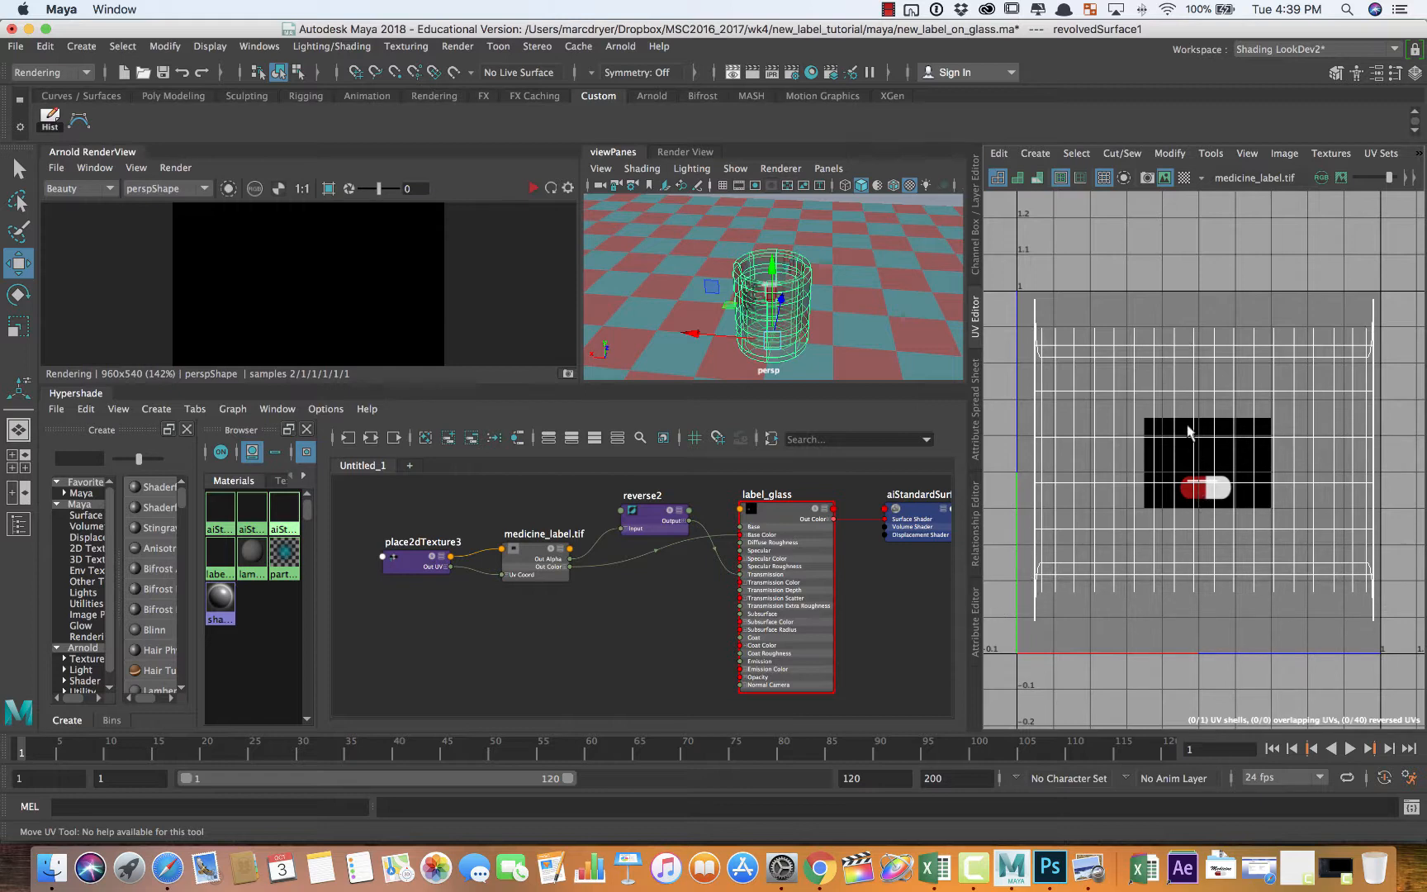
pyautogui.moveTo(1118, 412); pyautogui.dragTo(1165, 388, button='right')
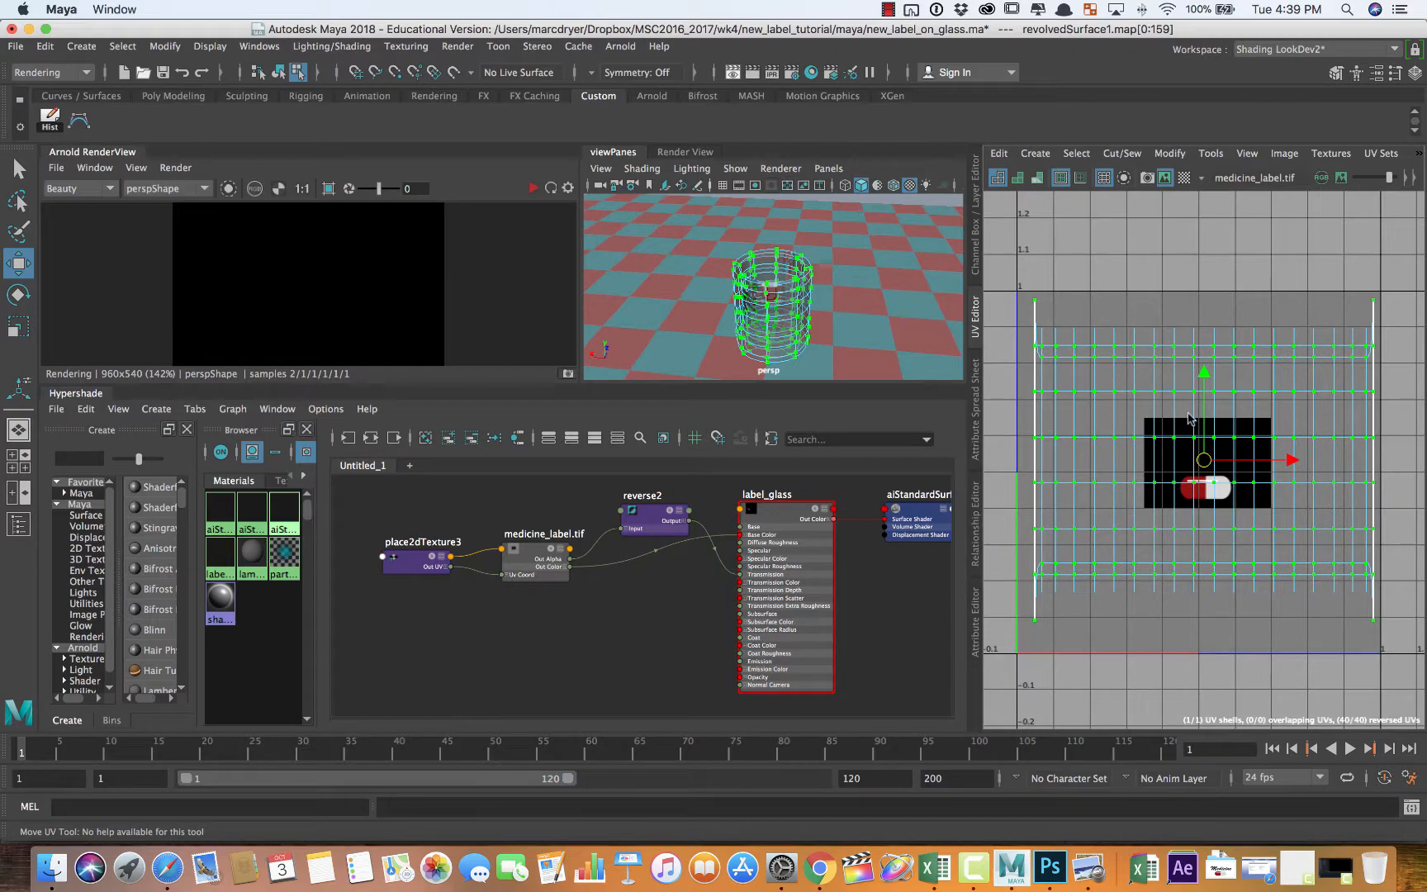
pyautogui.press('e')
pyautogui.moveTo(1198, 380); pyautogui.dragTo(1128, 477)
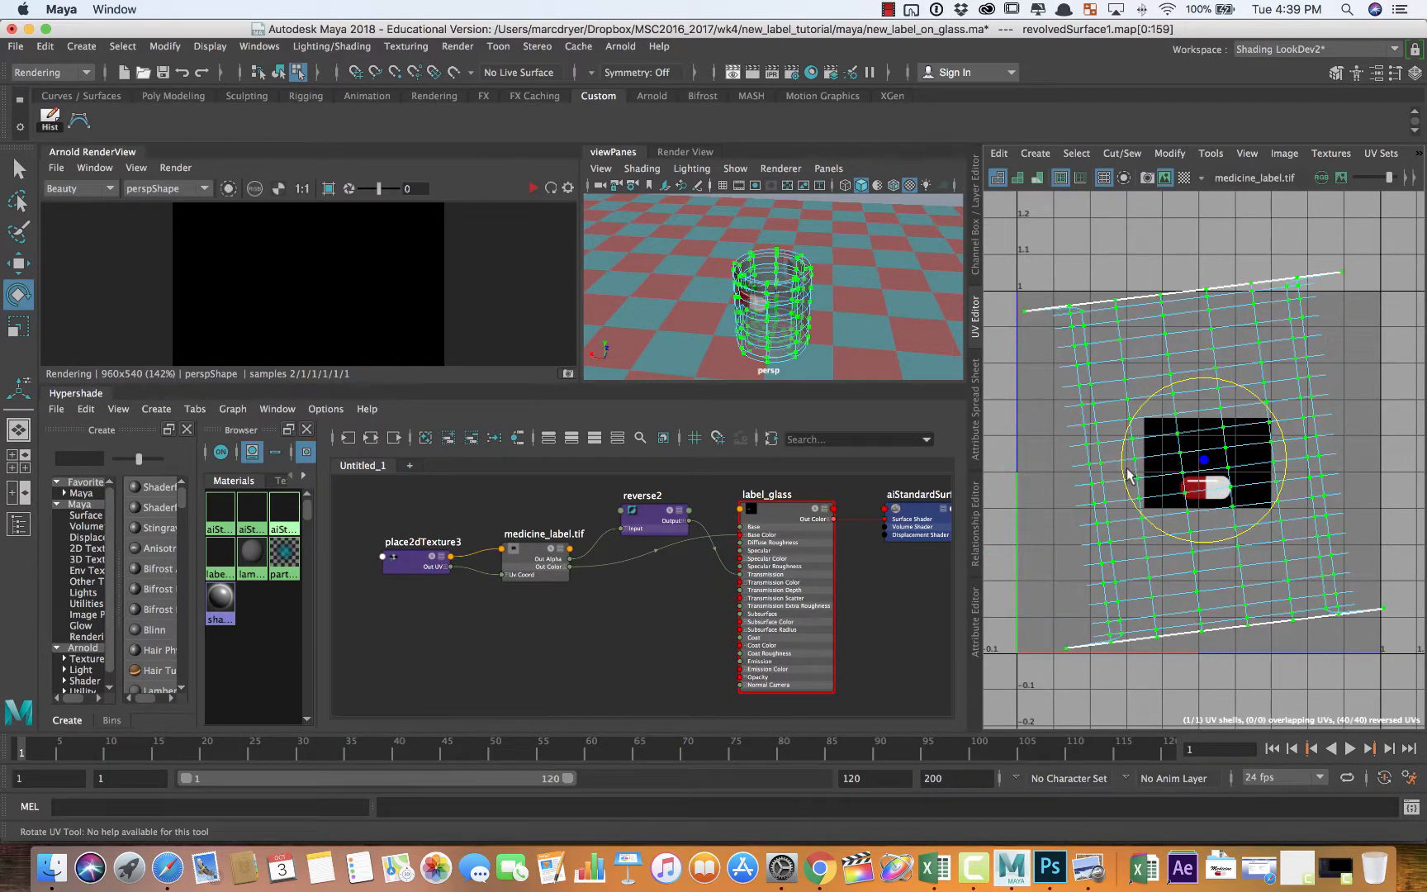
pyautogui.hotkey('ctrl', 'z')
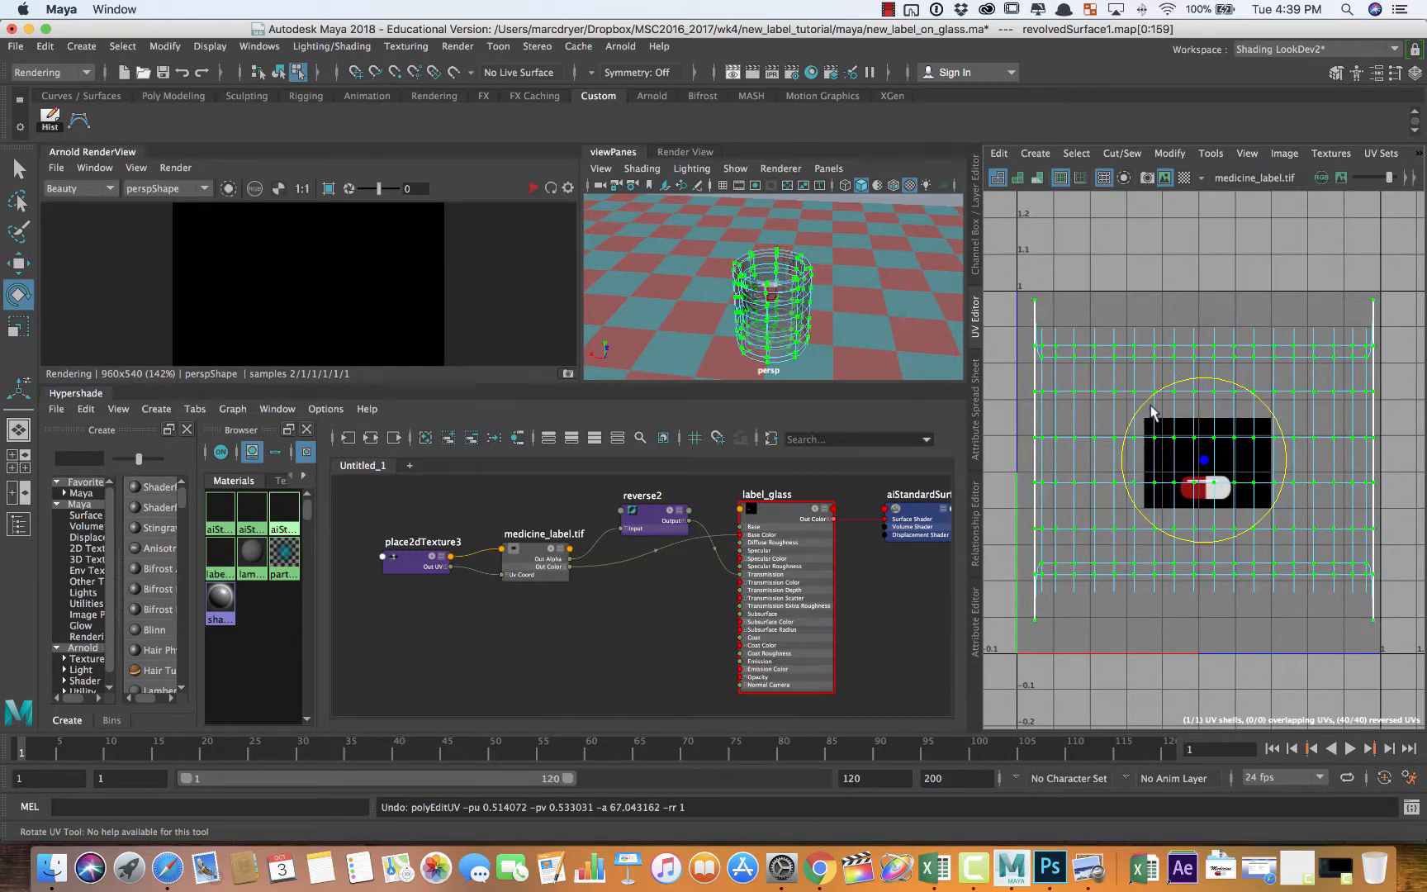
pyautogui.moveTo(1153, 404); pyautogui.dragTo(1143, 523)
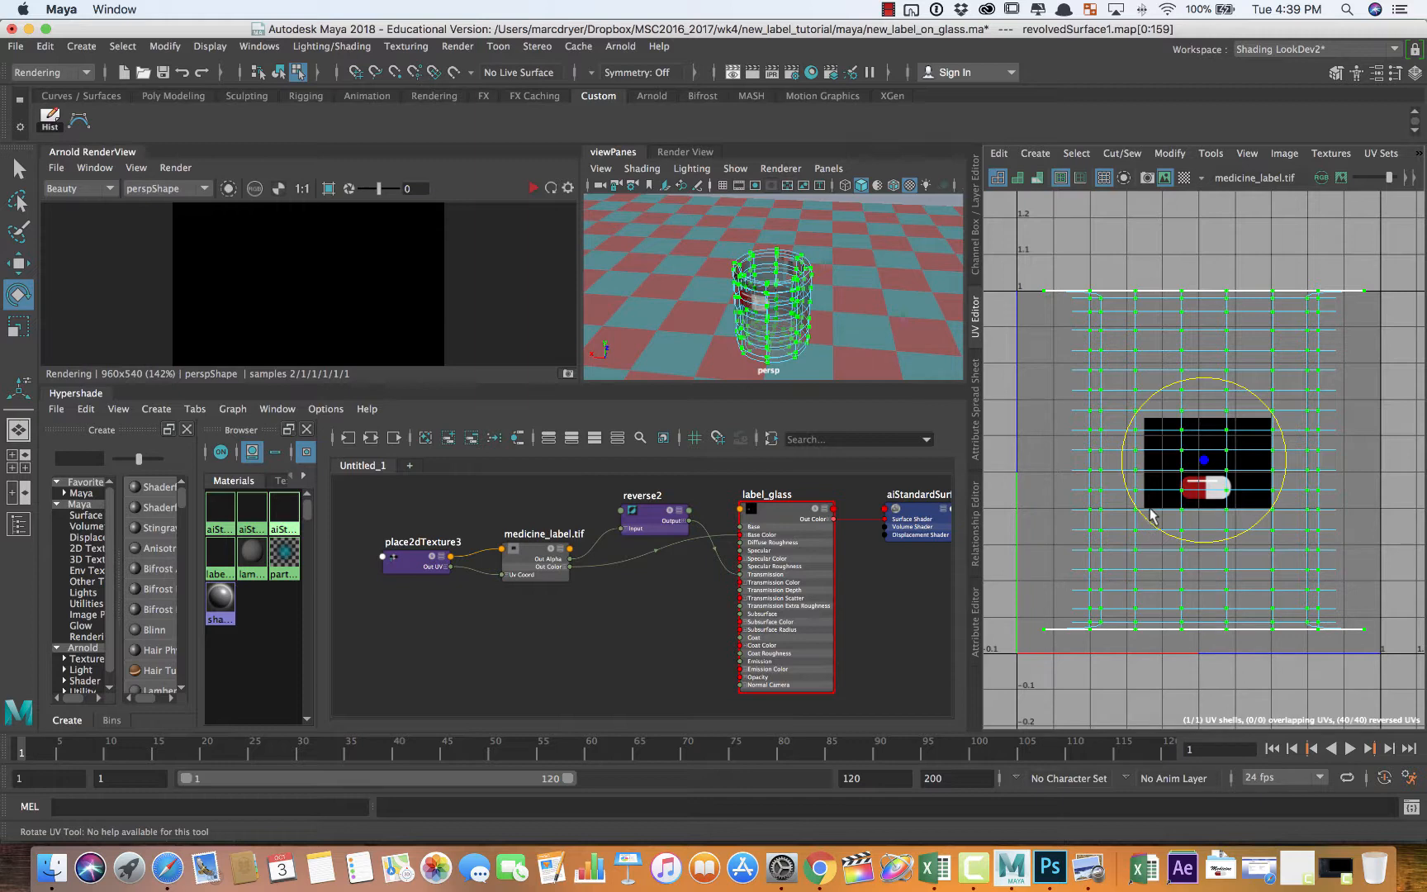
# Enlarge the perspective view pane and shift the rotated UV shell vertically until it sits slightly lower over the label texture
pyautogui.scroll(8, 939, 346)
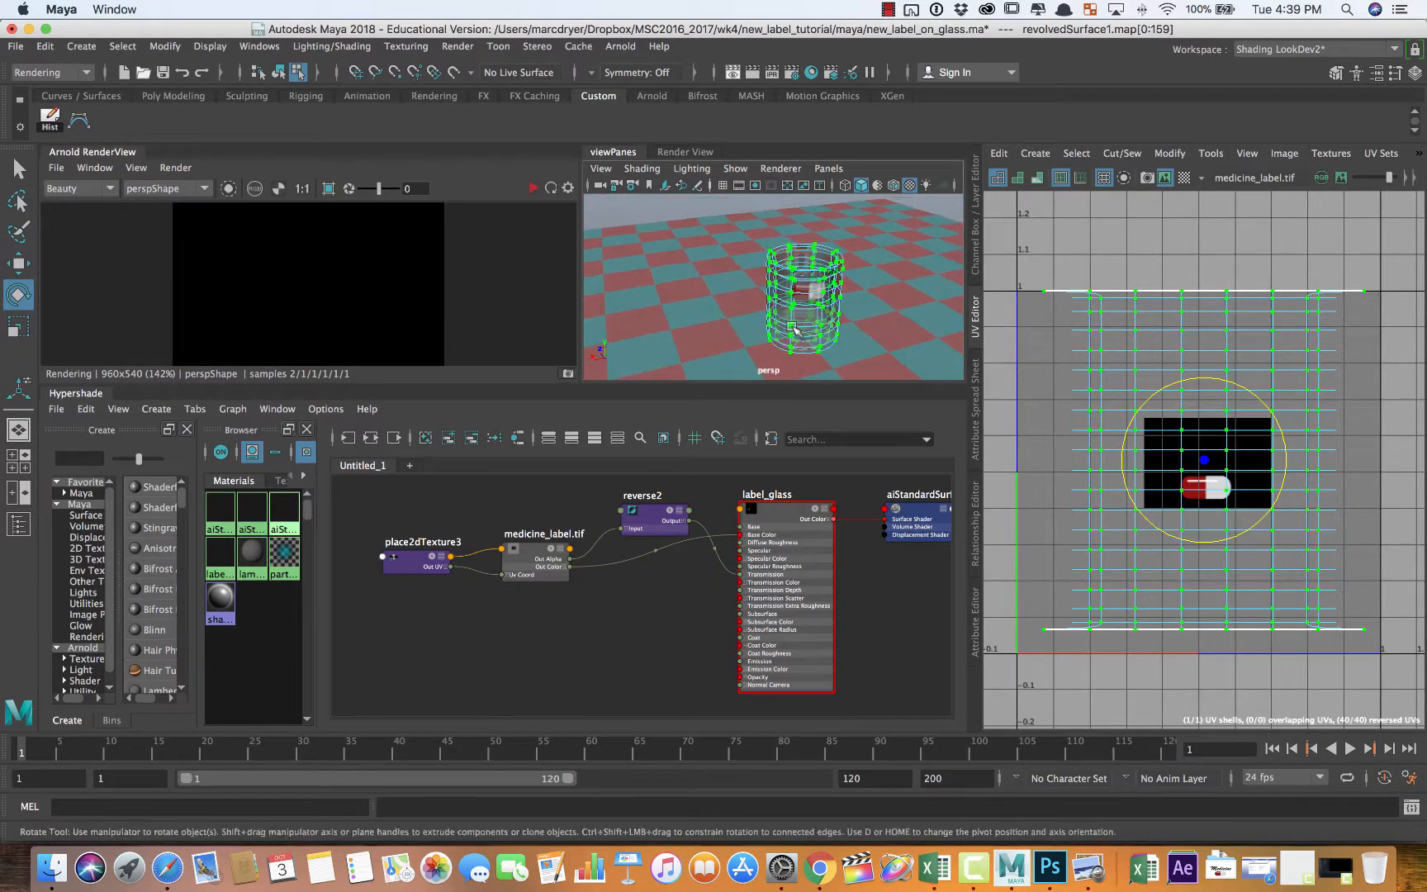
pyautogui.keyDown('alt'); pyautogui.moveTo(939, 347); pyautogui.dragTo(682, 302); pyautogui.keyUp('alt')
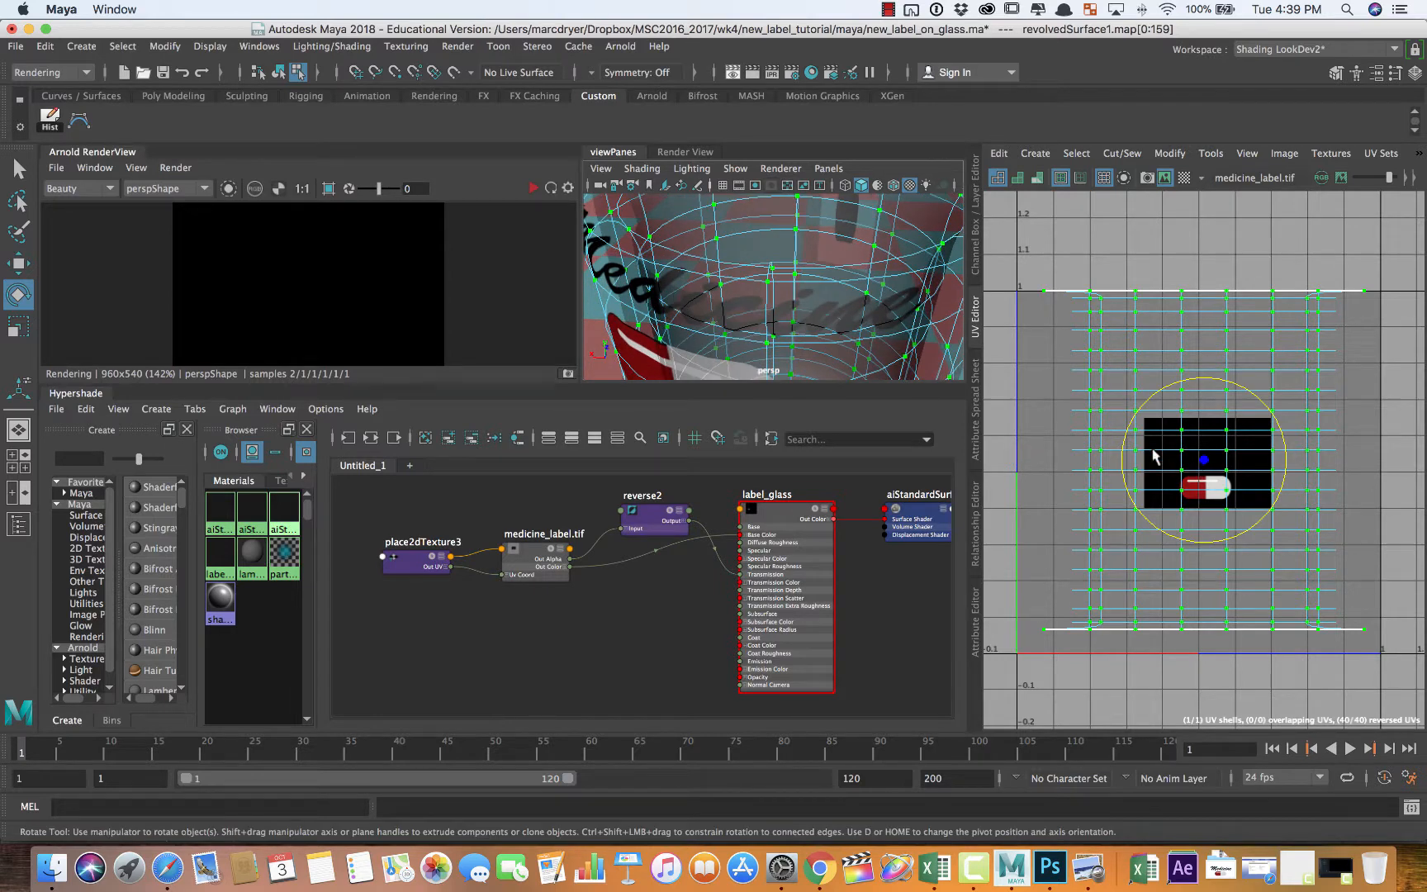
pyautogui.press('w')
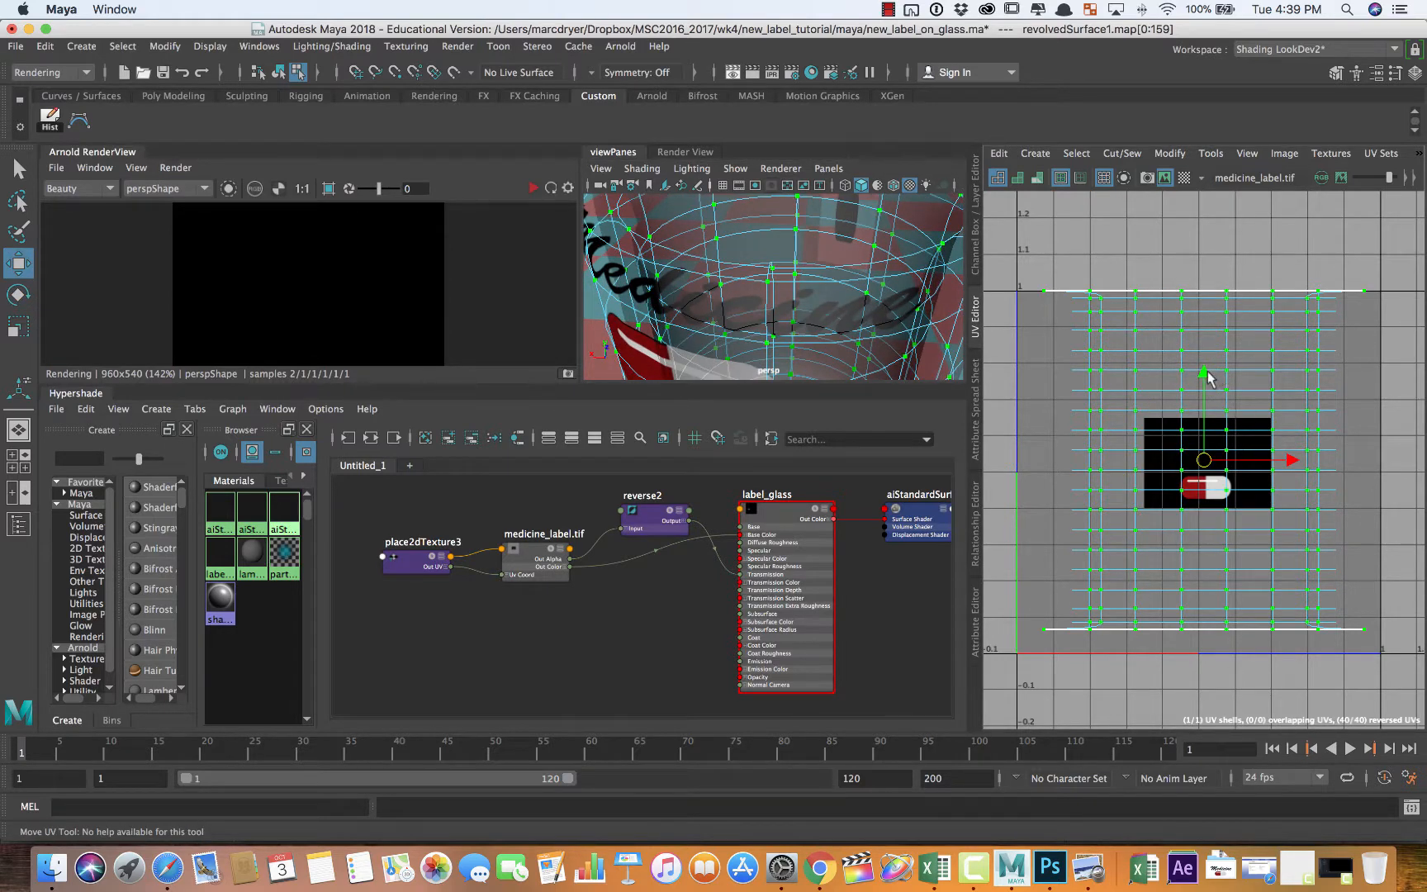
pyautogui.moveTo(1207, 377)
pyautogui.mouseDown()
pyautogui.moveTo(1203, 462)
pyautogui.moveTo(1194, 353)
pyautogui.moveTo(1194, 365)
pyautogui.mouseUp()
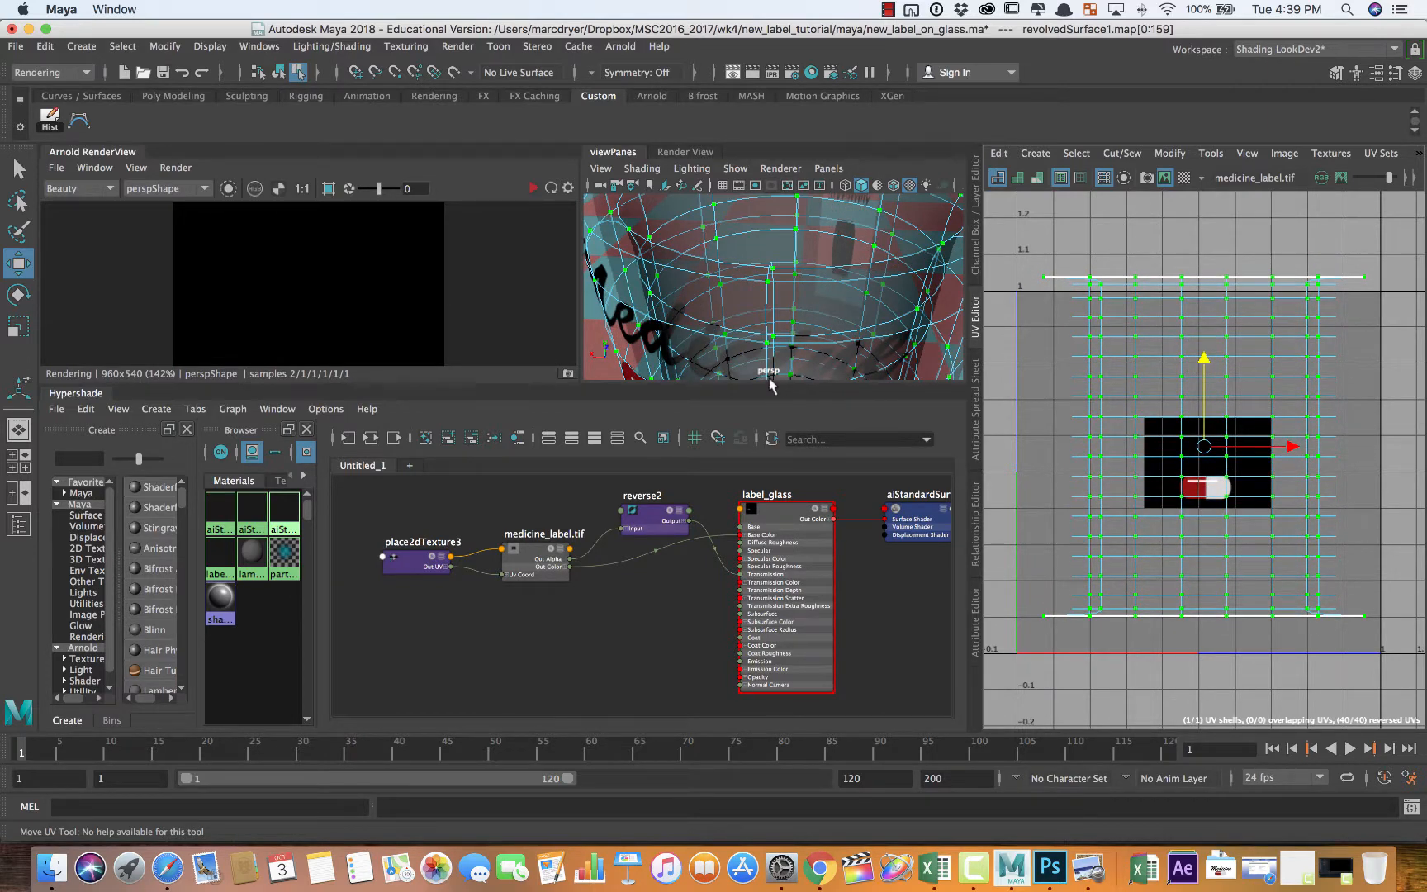
pyautogui.moveTo(768, 384); pyautogui.dragTo(773, 488)
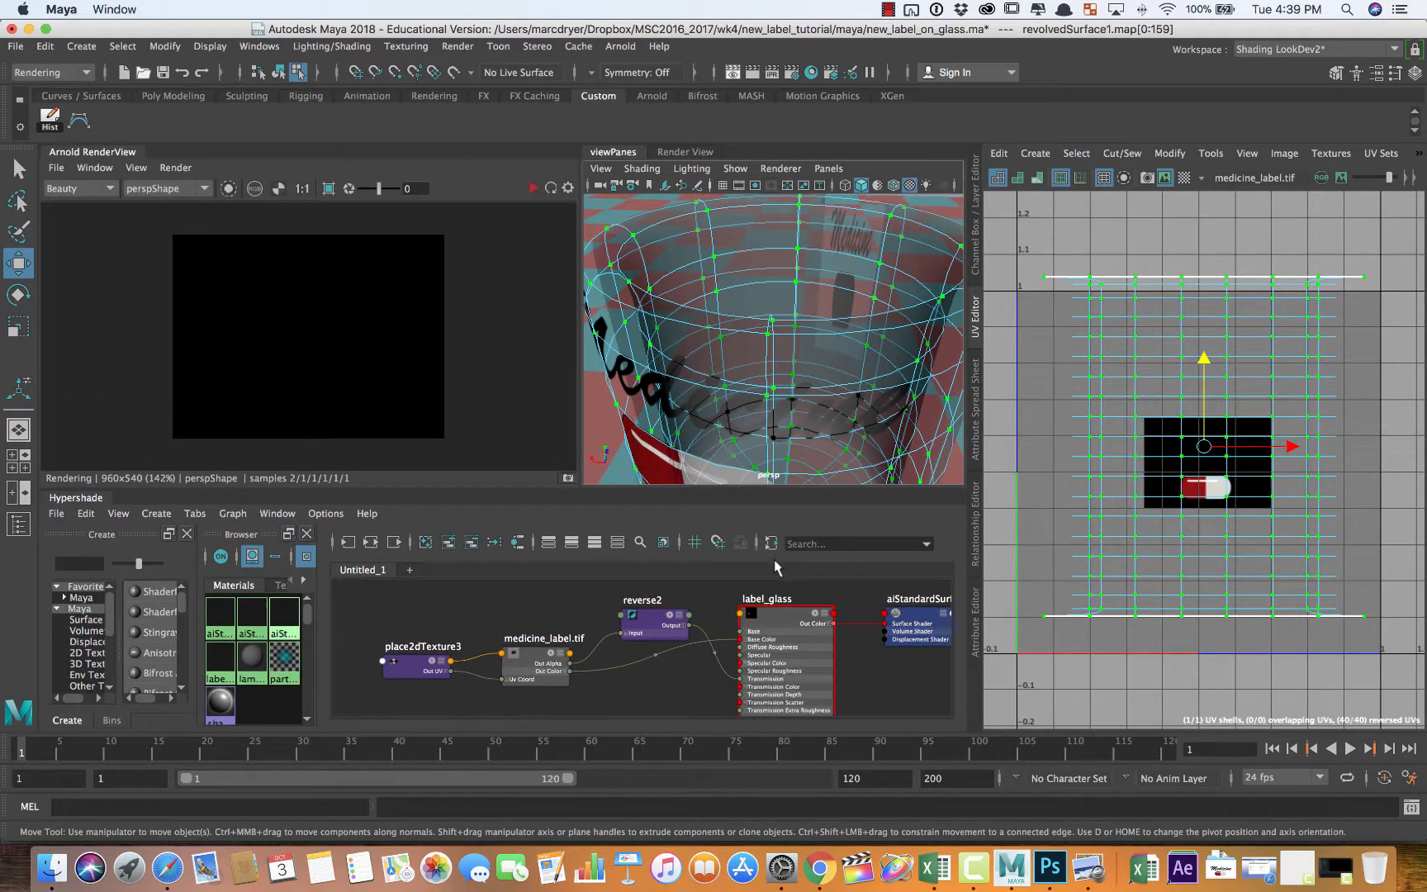
pyautogui.moveTo(580, 421); pyautogui.dragTo(411, 417)
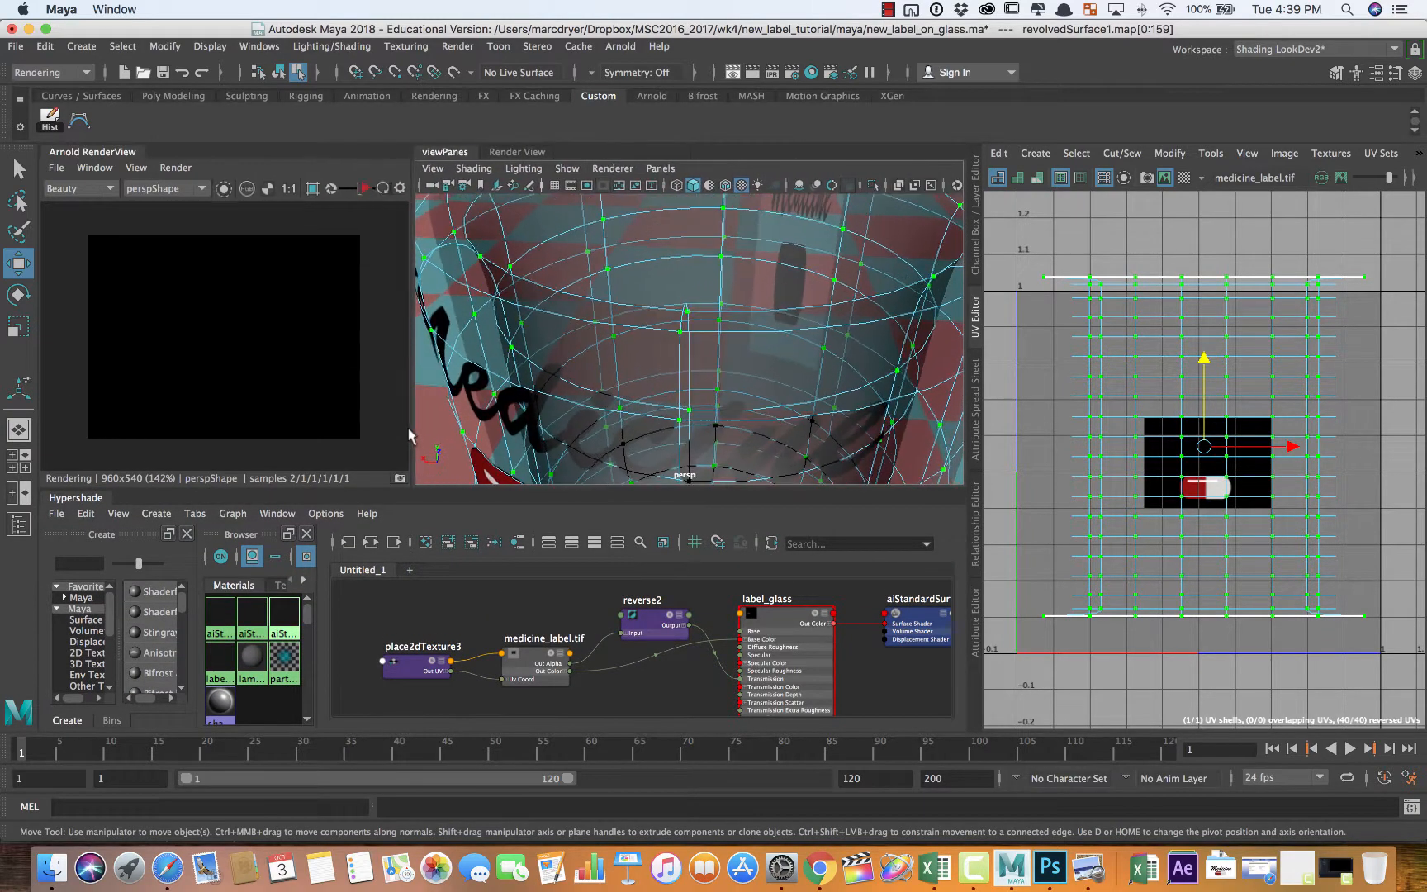
pyautogui.keyDown('alt'); pyautogui.moveTo(742, 398); pyautogui.dragTo(583, 367, button='right'); pyautogui.keyUp('alt')
pyautogui.keyDown('alt'); pyautogui.moveTo(583, 368); pyautogui.dragTo(638, 333); pyautogui.keyUp('alt')
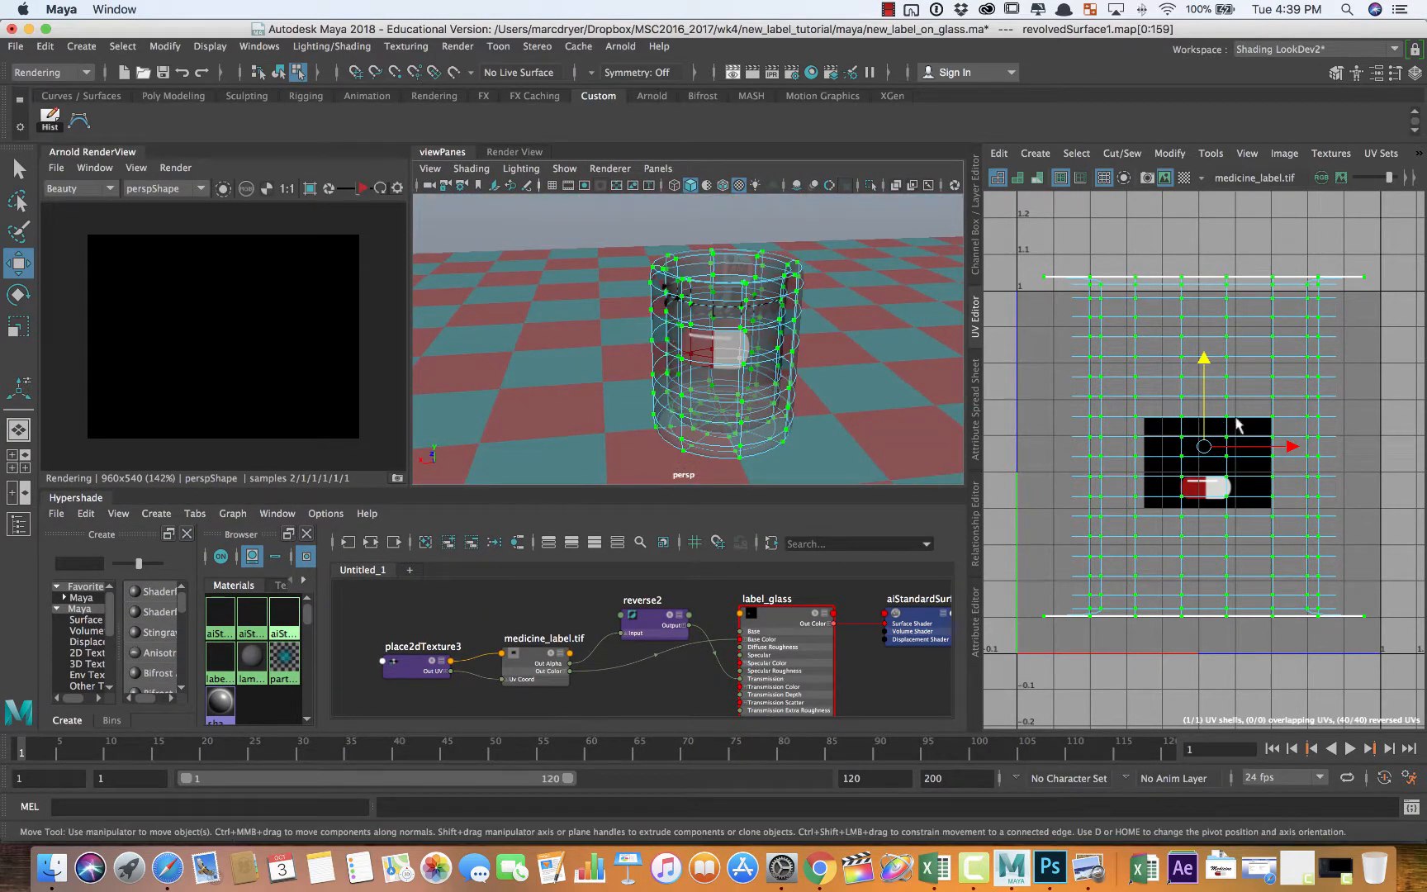
pyautogui.moveTo(1202, 360)
pyautogui.mouseDown()
pyautogui.moveTo(1205, 289)
pyautogui.moveTo(1196, 564)
pyautogui.moveTo(1189, 334)
pyautogui.moveTo(1189, 400)
pyautogui.moveTo(1189, 384)
pyautogui.mouseUp()
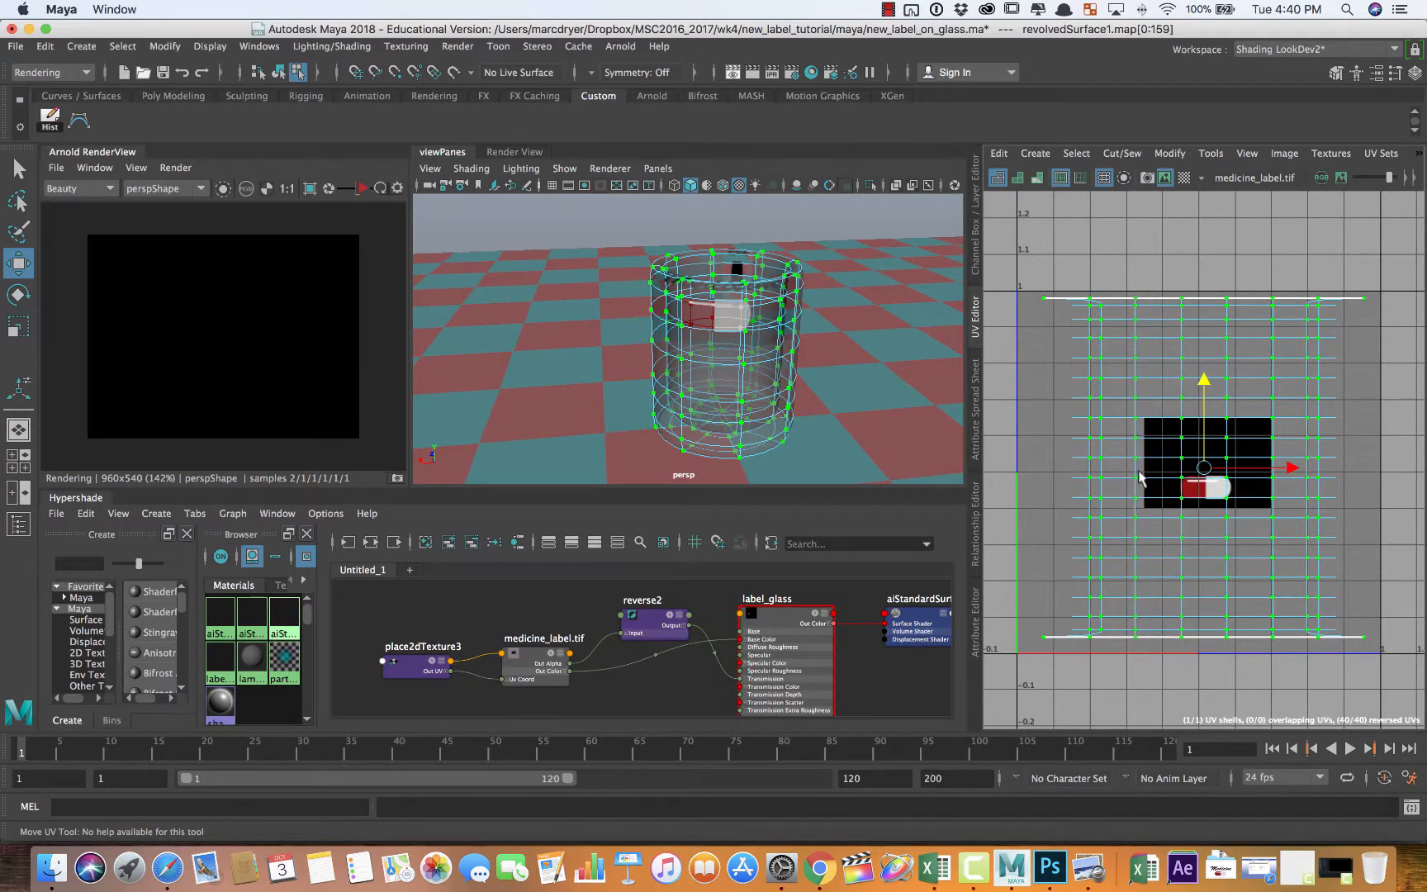
# Open the attributes of place2dTexture3 and set the label's Translate Frame V to 0.3
pyautogui.click(396, 669)
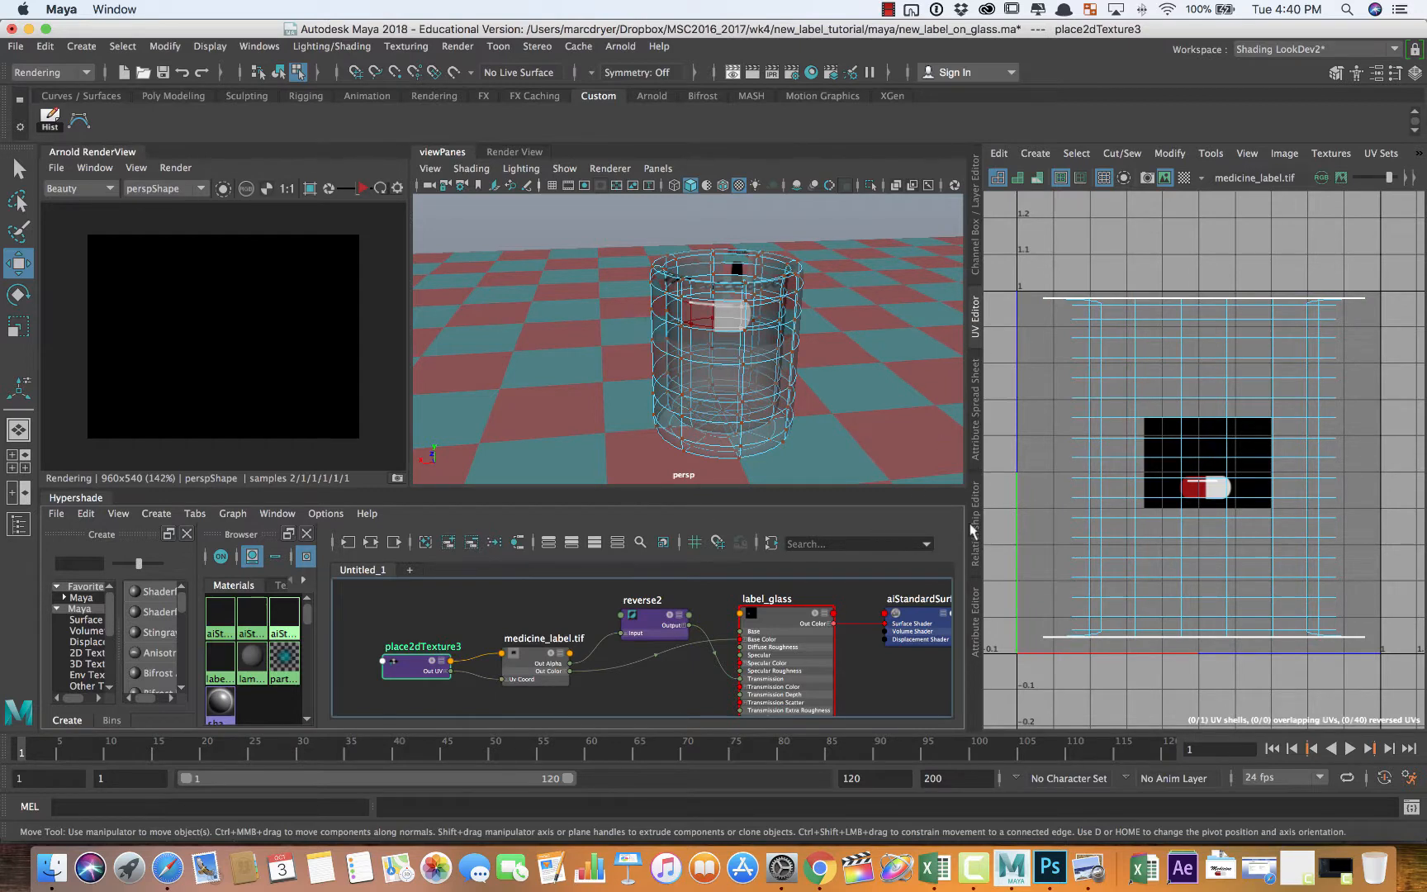
pyautogui.click(975, 436)
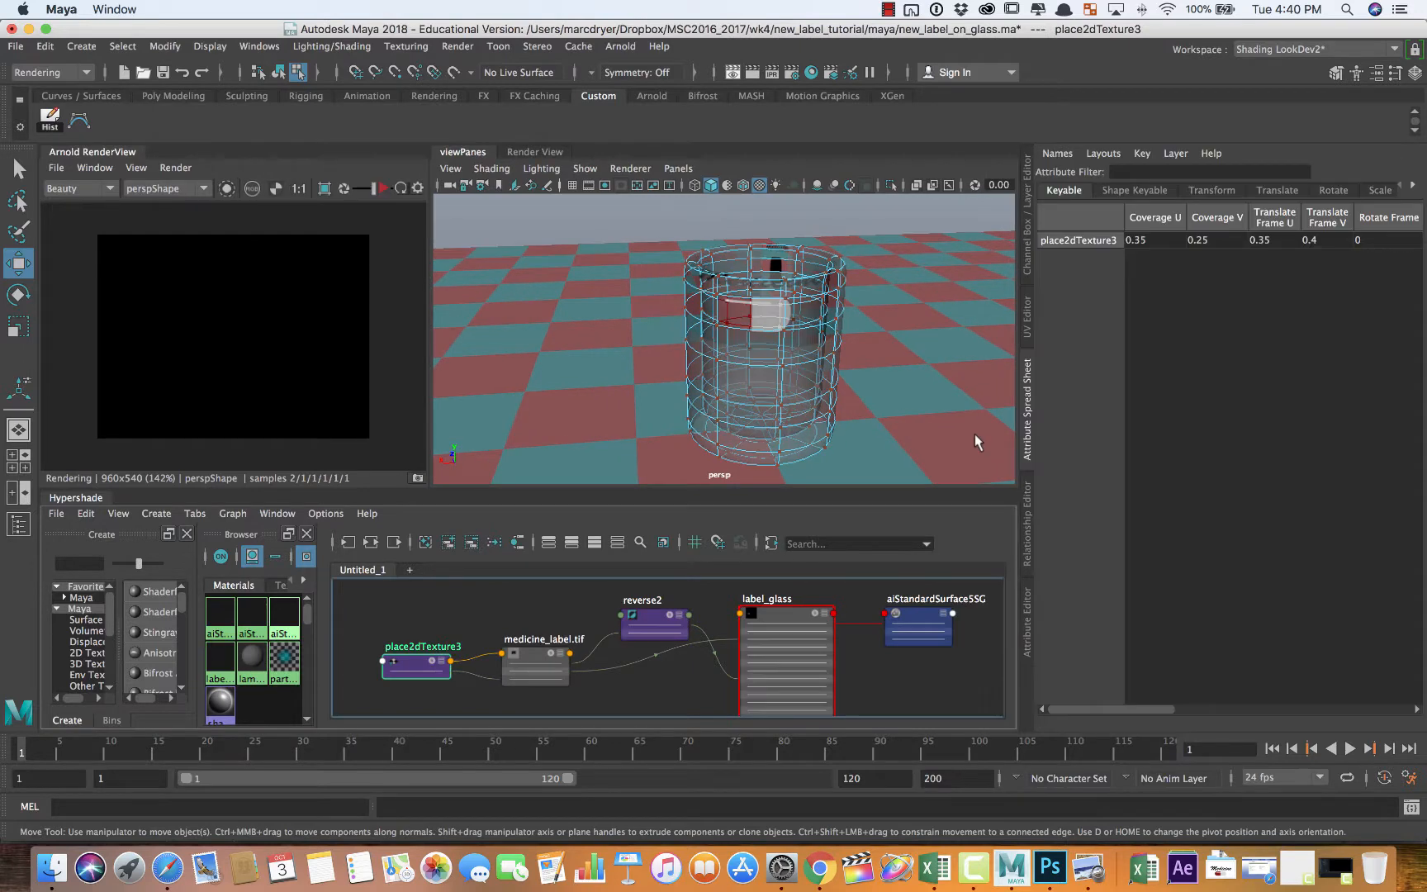
pyautogui.click(1014, 621)
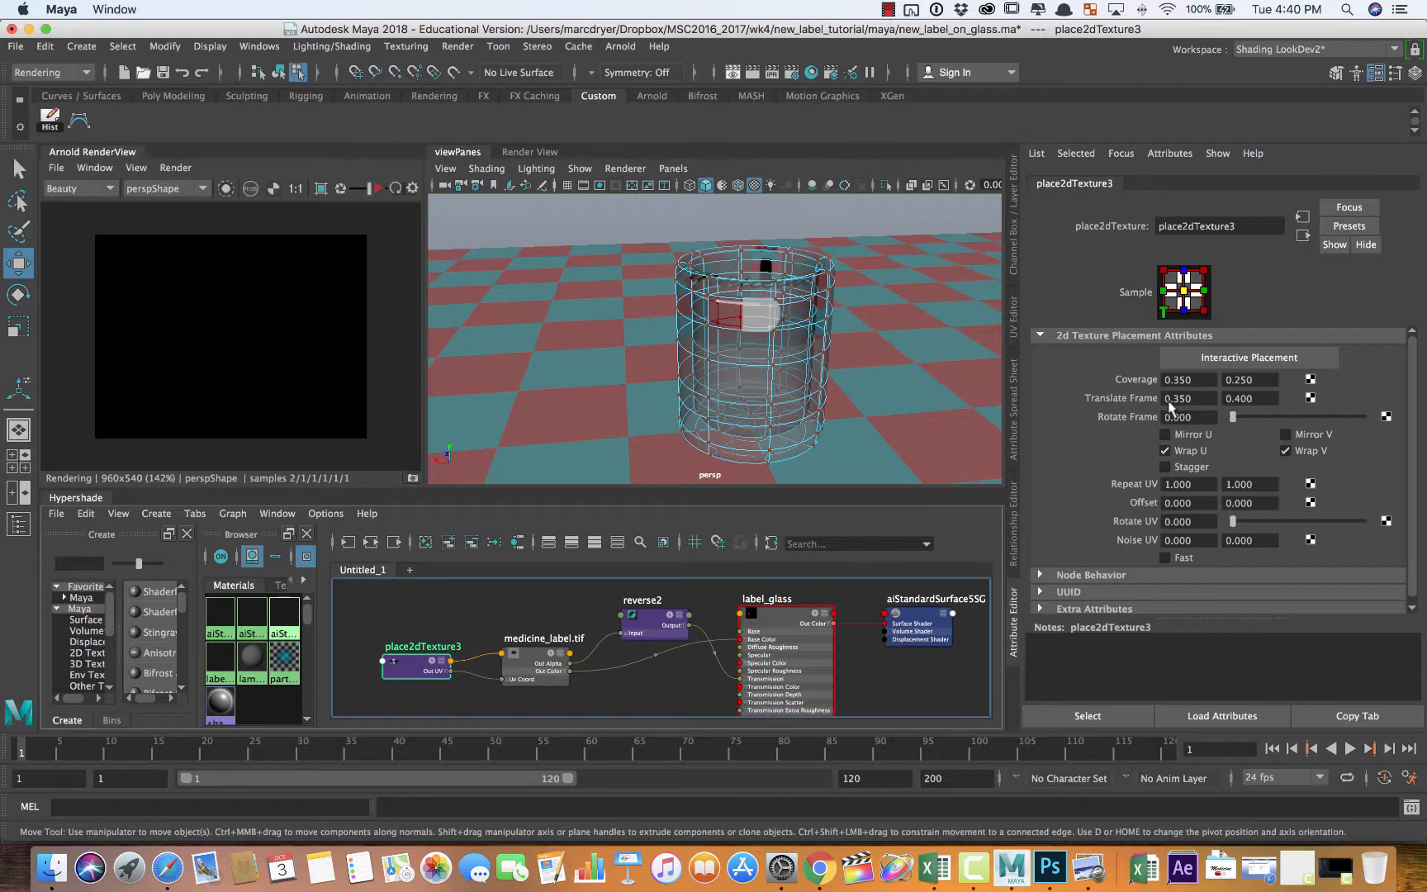
pyautogui.click(1235, 399)
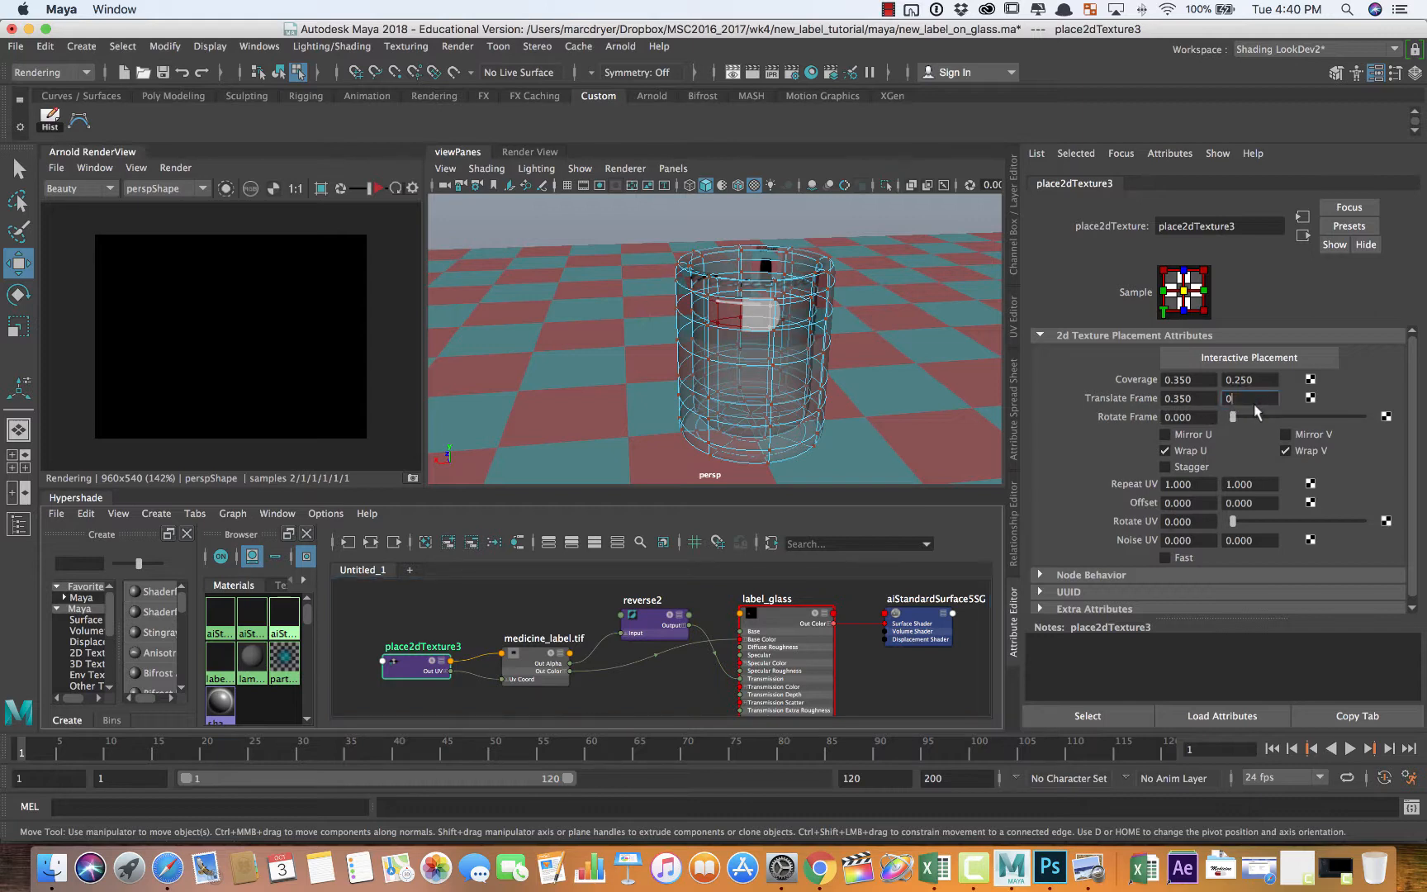
pyautogui.press('3')
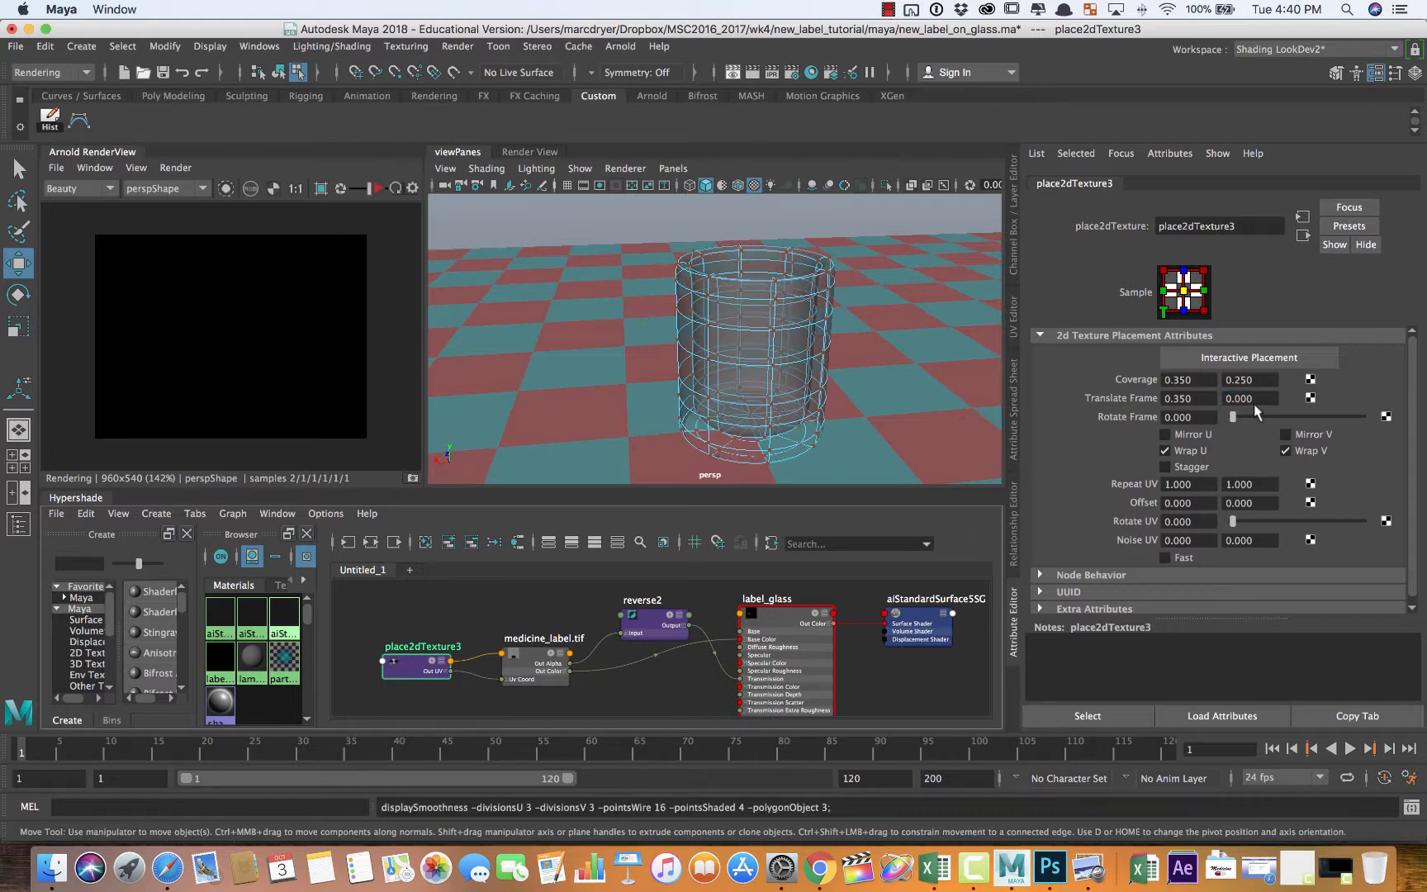
pyautogui.click(1248, 400)
pyautogui.write('0')
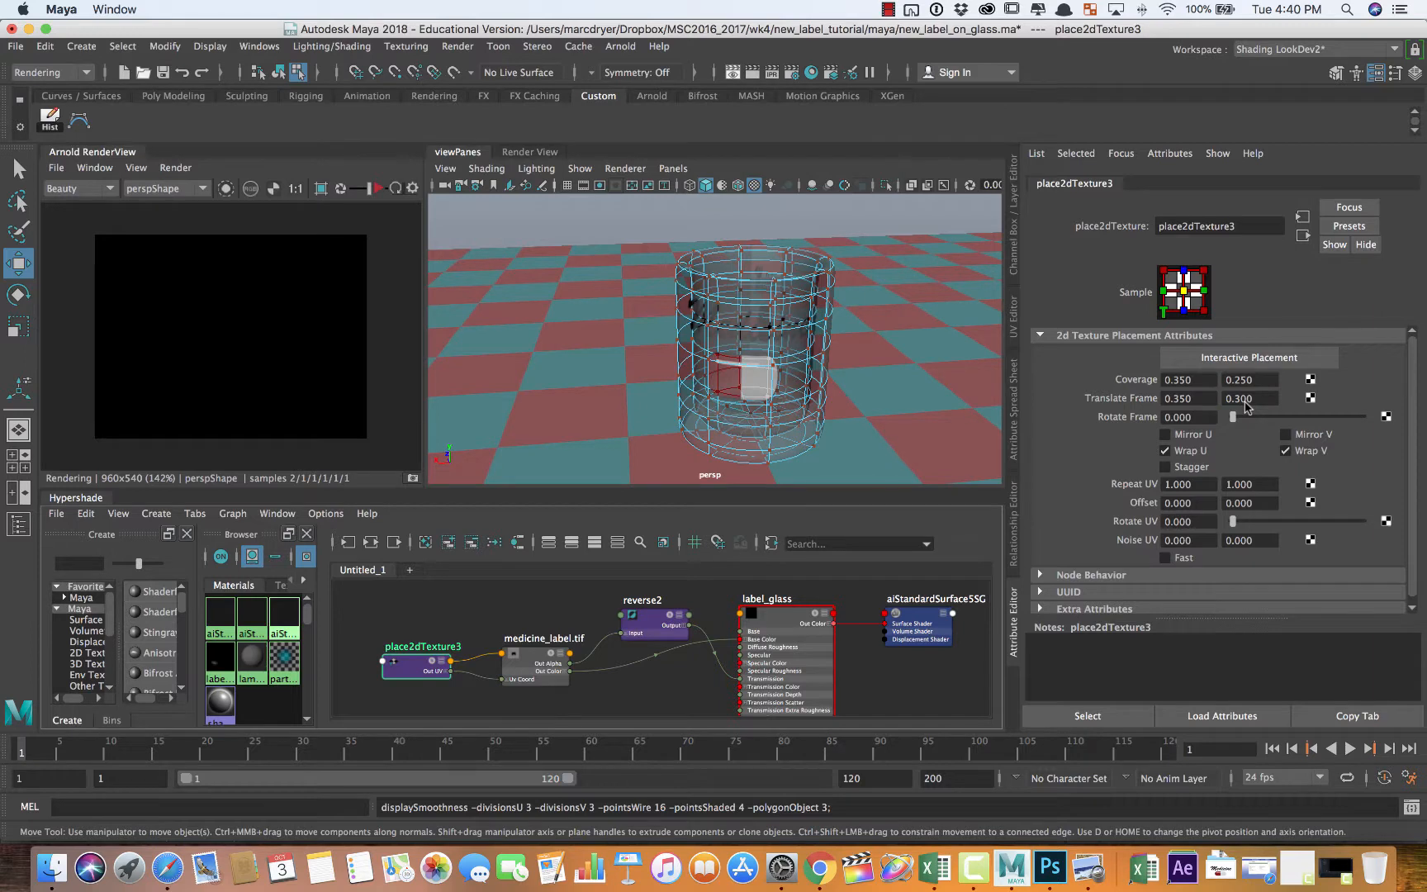
# Set the label texture's Coverage V to 0.15 in place2dTexture3
pyautogui.moveTo(790, 368)
pyautogui.keyDown('alt'); pyautogui.mouseDown()
pyautogui.moveTo(834, 369)
pyautogui.moveTo(776, 376)
pyautogui.mouseUp(); pyautogui.keyUp('alt')
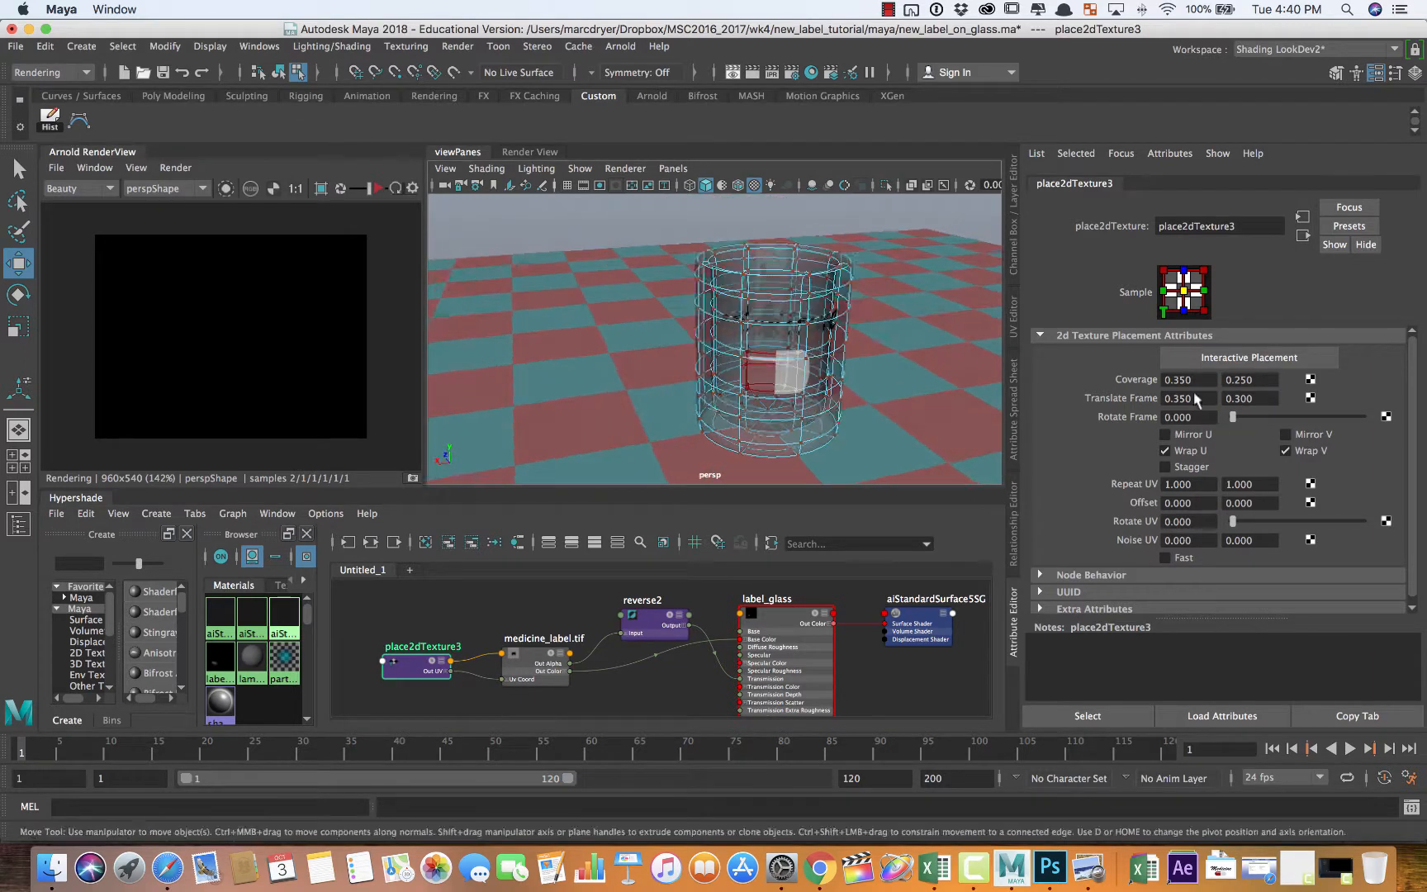
pyautogui.click(1261, 379)
pyautogui.press('Return')
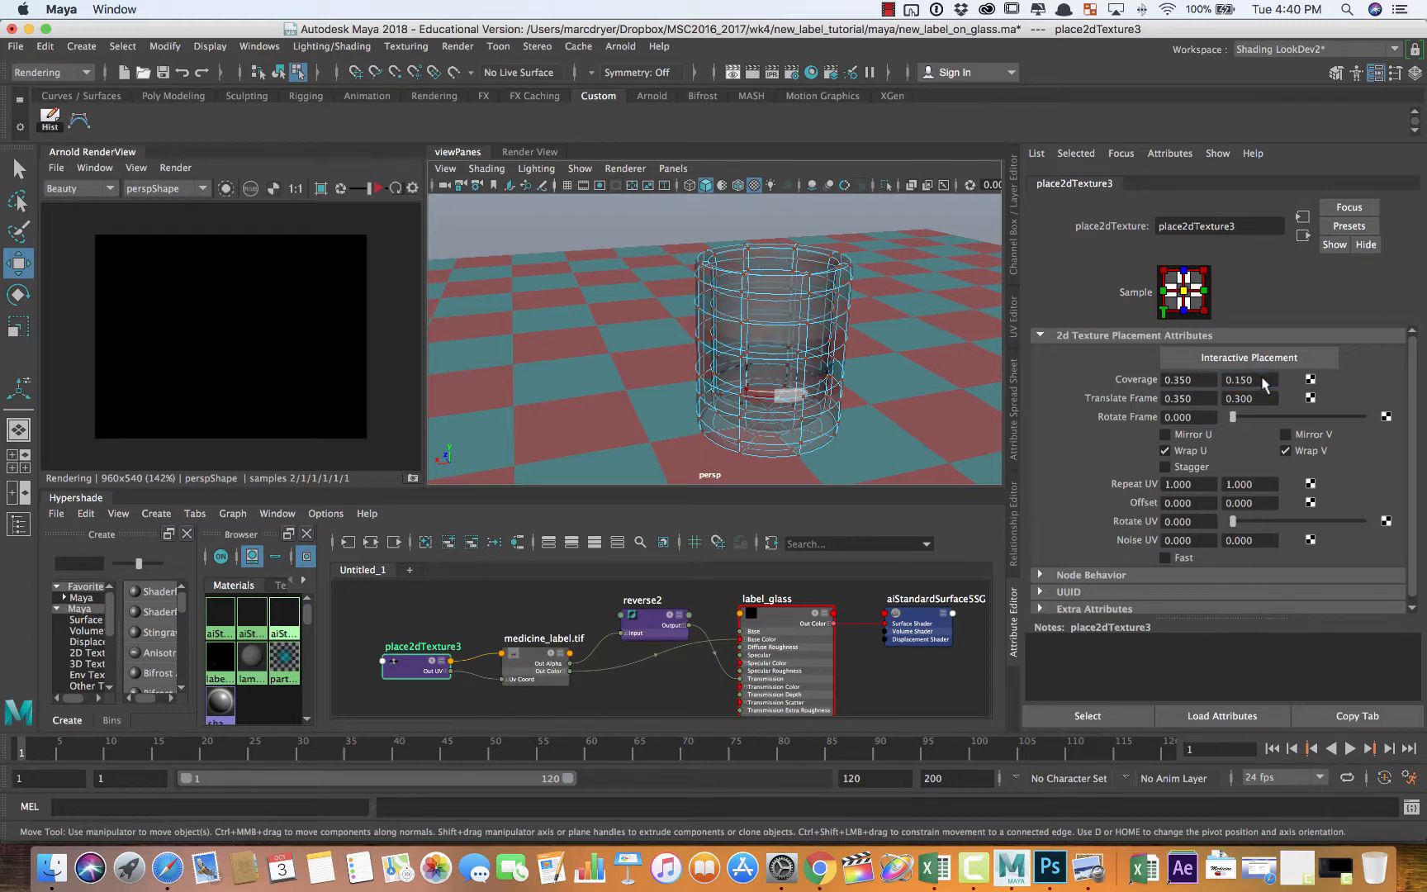
pyautogui.keyDown('alt'); pyautogui.moveTo(961, 364); pyautogui.dragTo(904, 353); pyautogui.keyUp('alt')
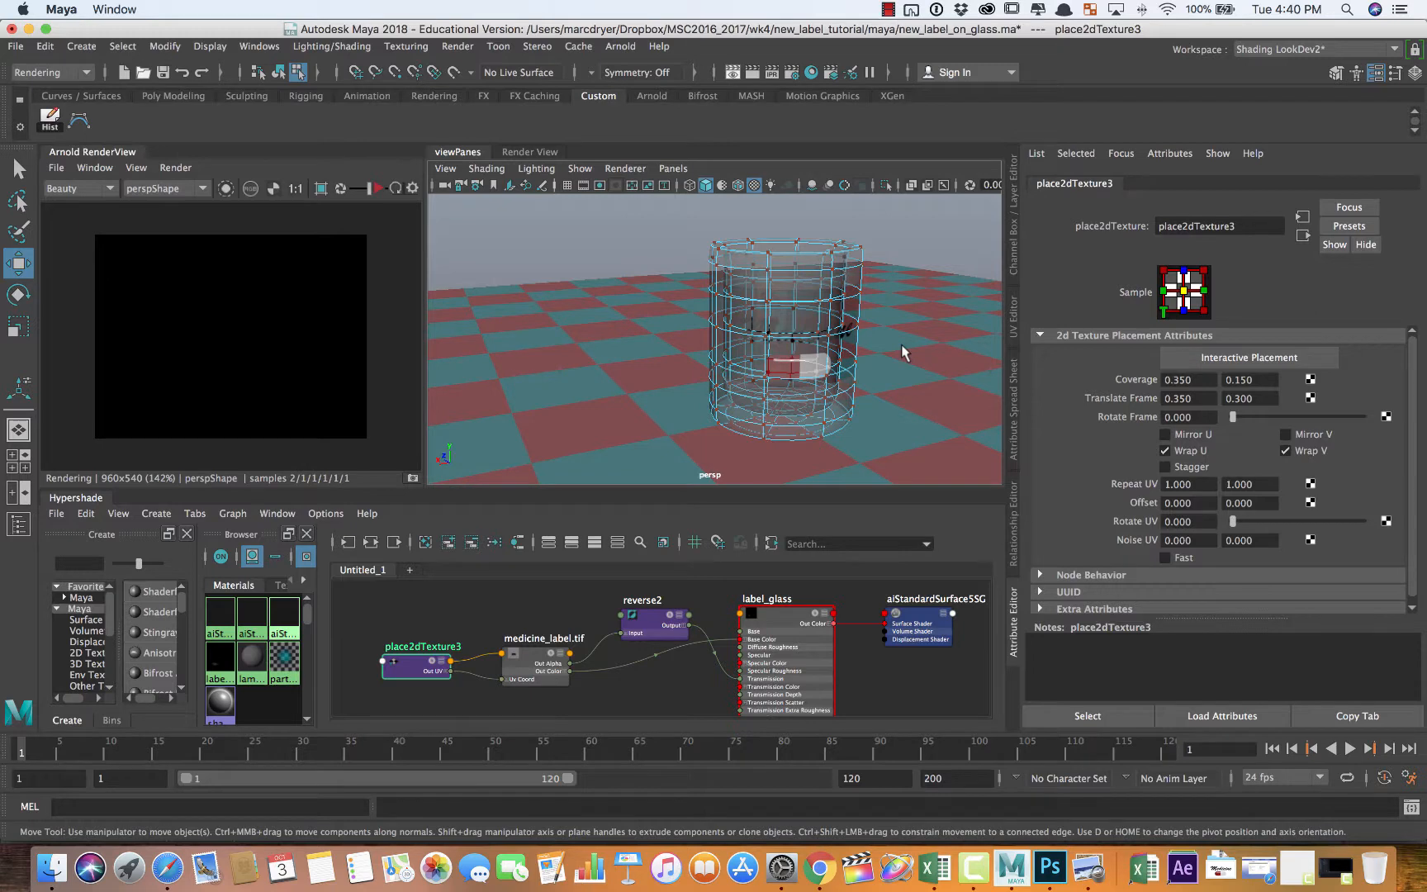
# Save the scene and start an interactive Arnold render of the perspective view with the whole labelled glass in frame
pyautogui.press('super+s')
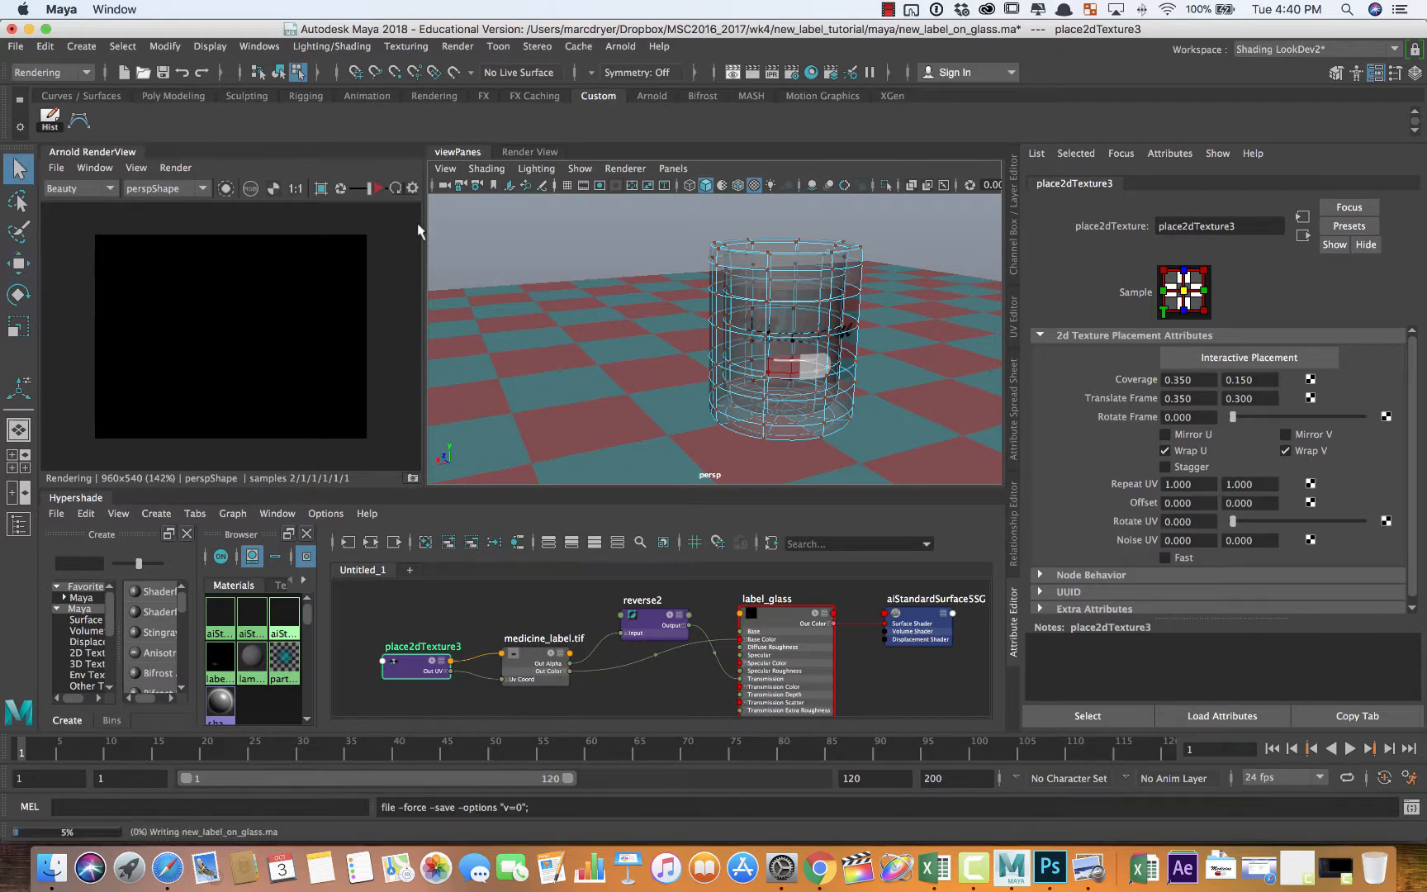
pyautogui.click(376, 189)
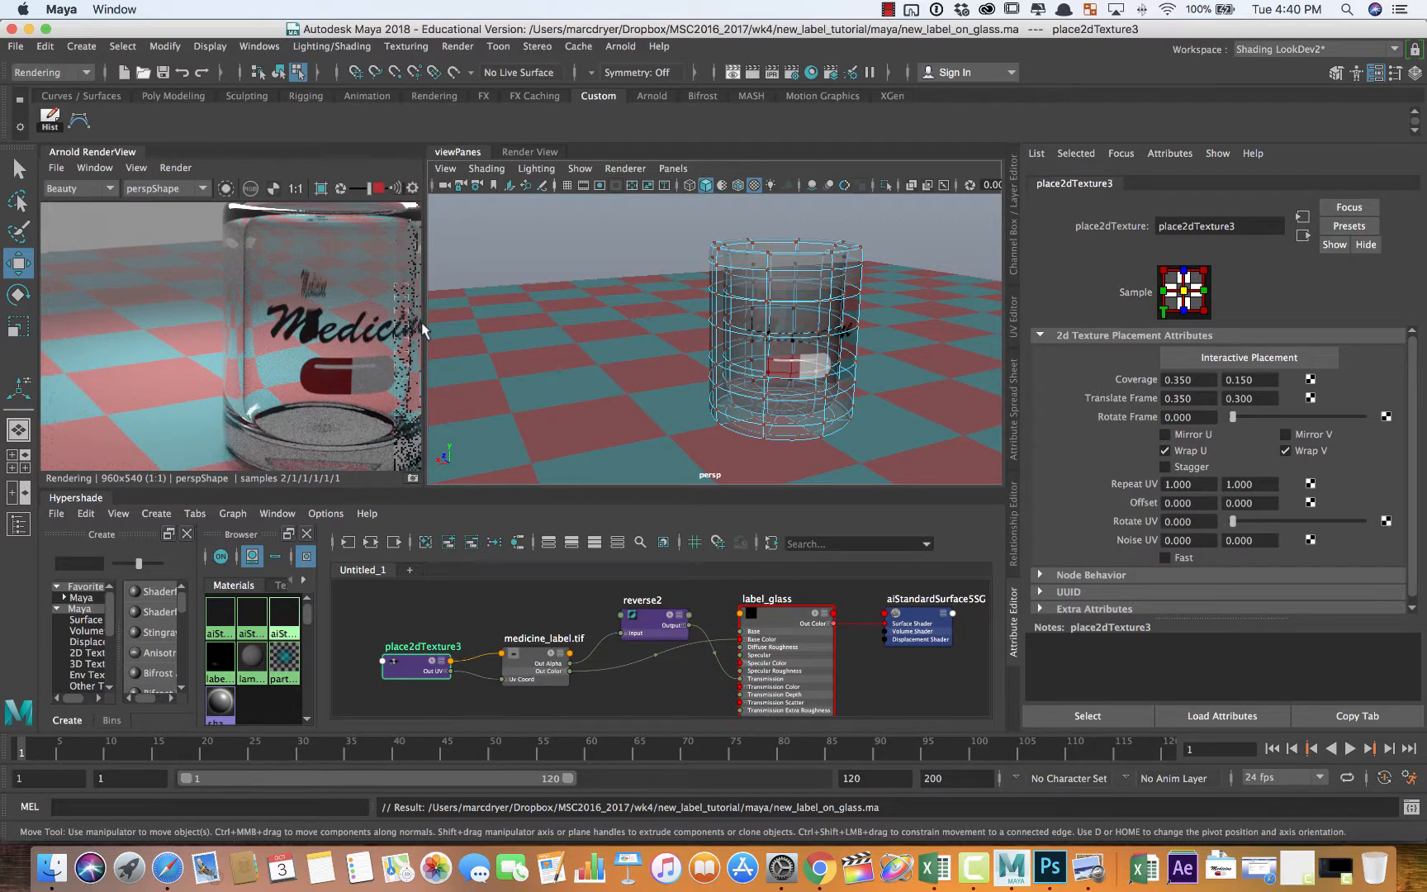
pyautogui.moveTo(425, 332); pyautogui.dragTo(588, 342)
pyautogui.keyDown('alt'); pyautogui.moveTo(673, 366); pyautogui.dragTo(625, 372); pyautogui.keyUp('alt')
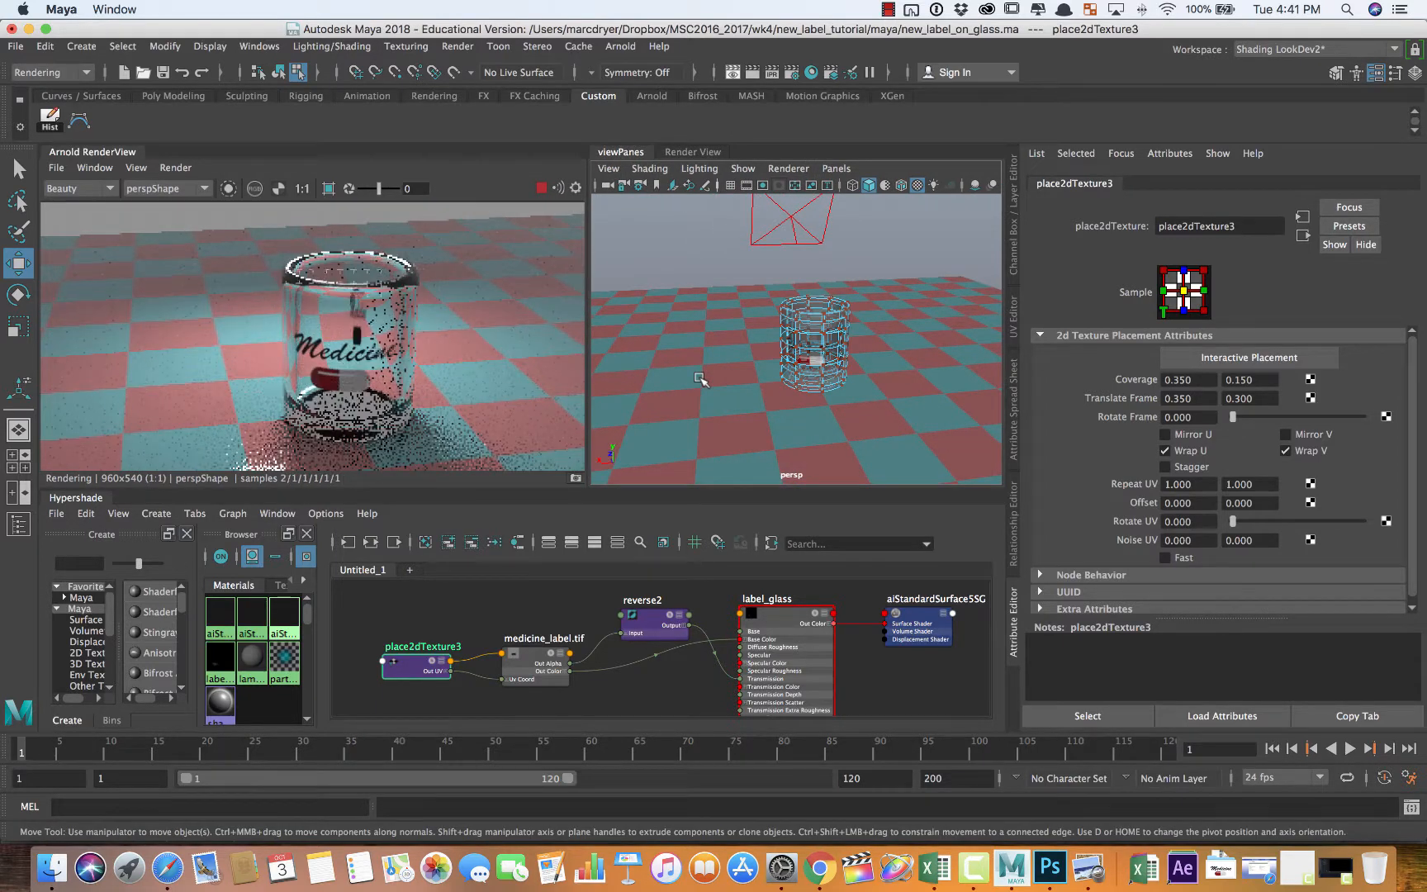
pyautogui.moveTo(834, 397)
pyautogui.keyDown('alt'); pyautogui.mouseDown()
pyautogui.moveTo(694, 392)
pyautogui.moveTo(817, 399)
pyautogui.mouseUp(); pyautogui.keyUp('alt')
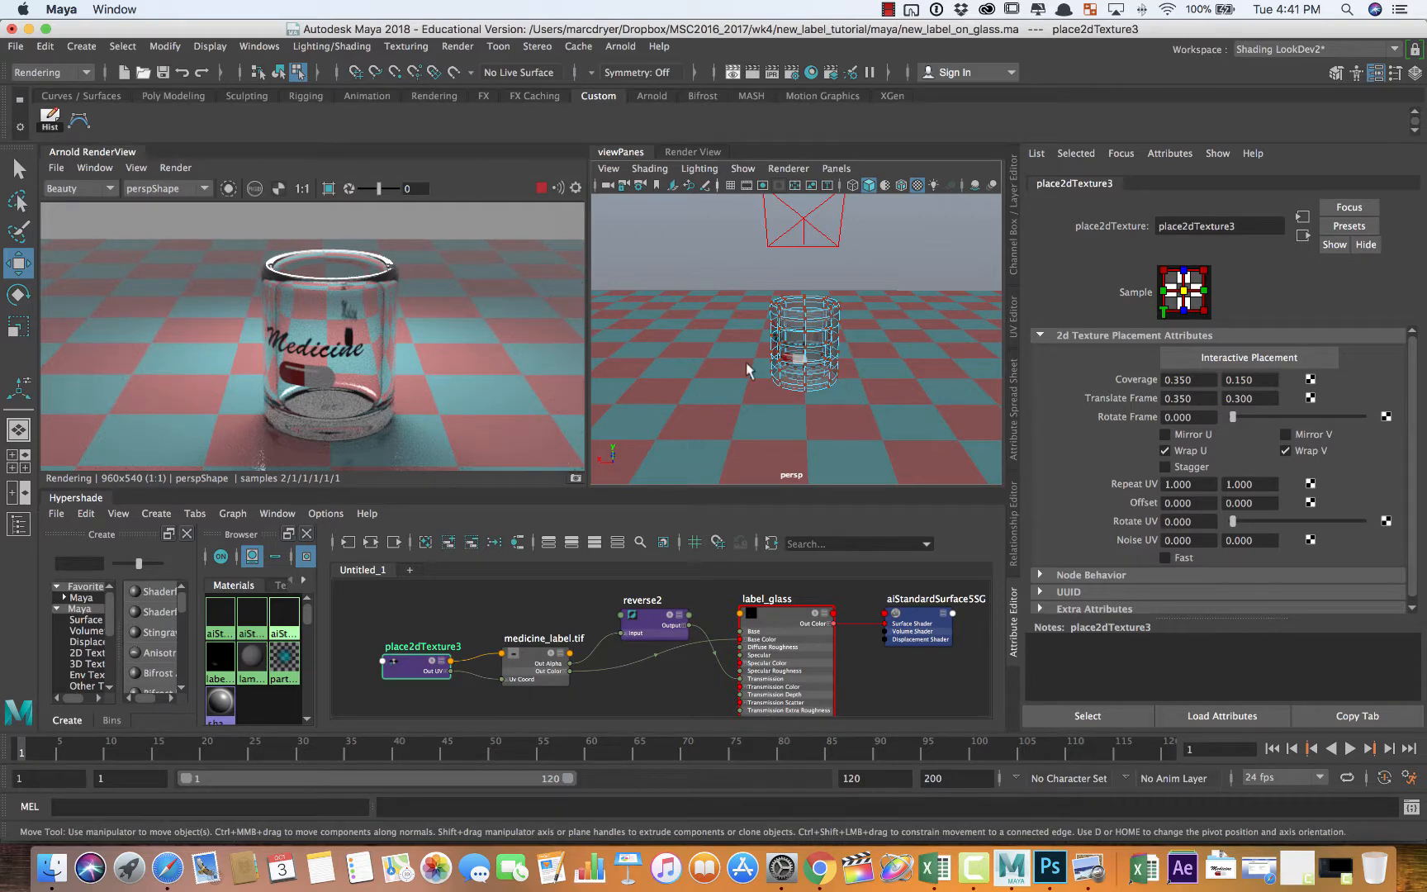
# Select the whole glass and turn off Internal Reflections in the advanced attributes of its label_glass material
pyautogui.moveTo(798, 335); pyautogui.dragTo(836, 312, button='right')
pyautogui.scroll(-3, 1173, 539)
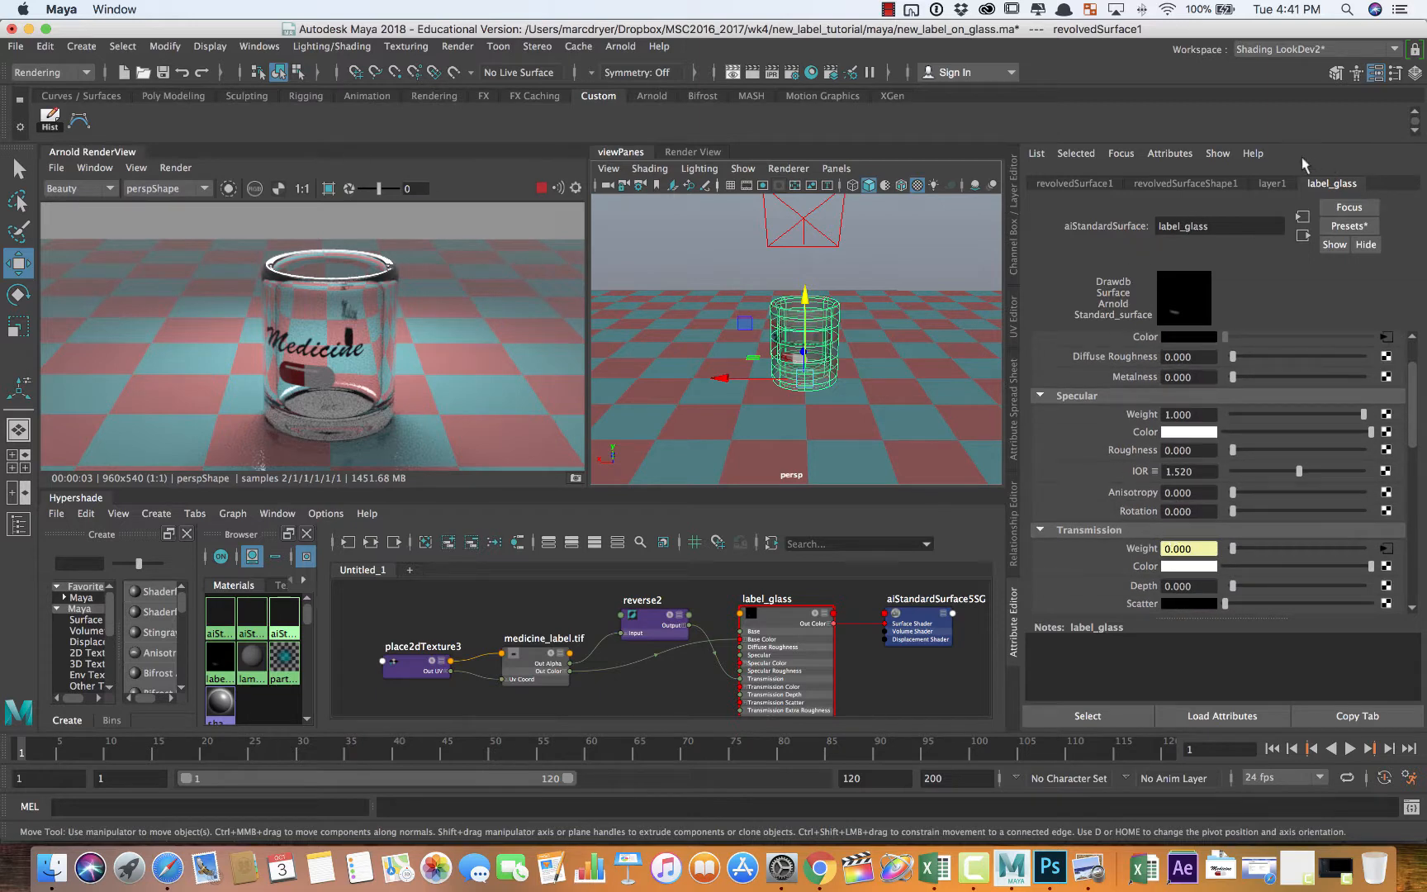
pyautogui.scroll(-4, 1160, 487)
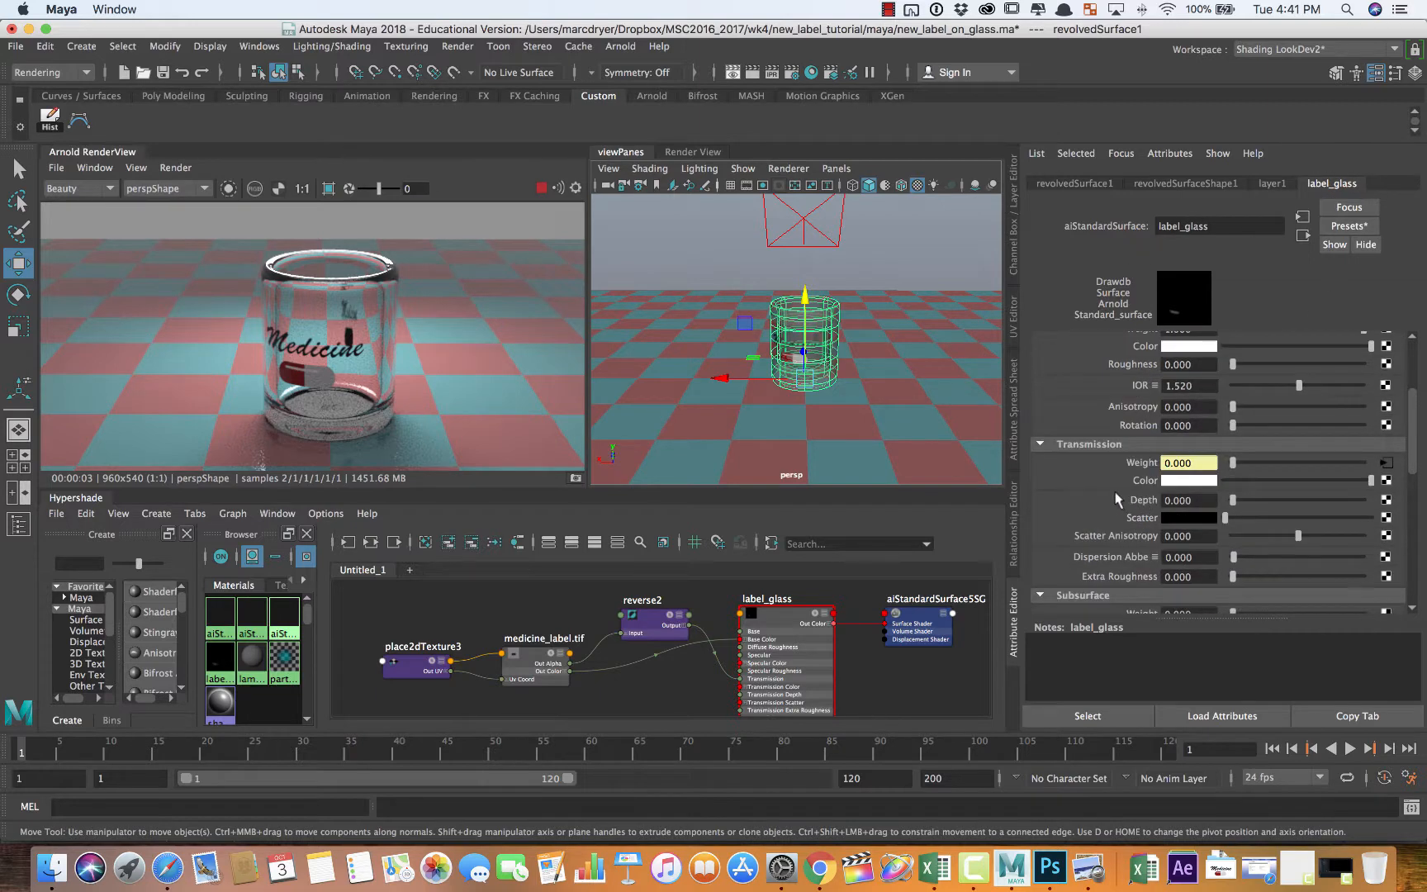
pyautogui.scroll(-8, 1118, 499)
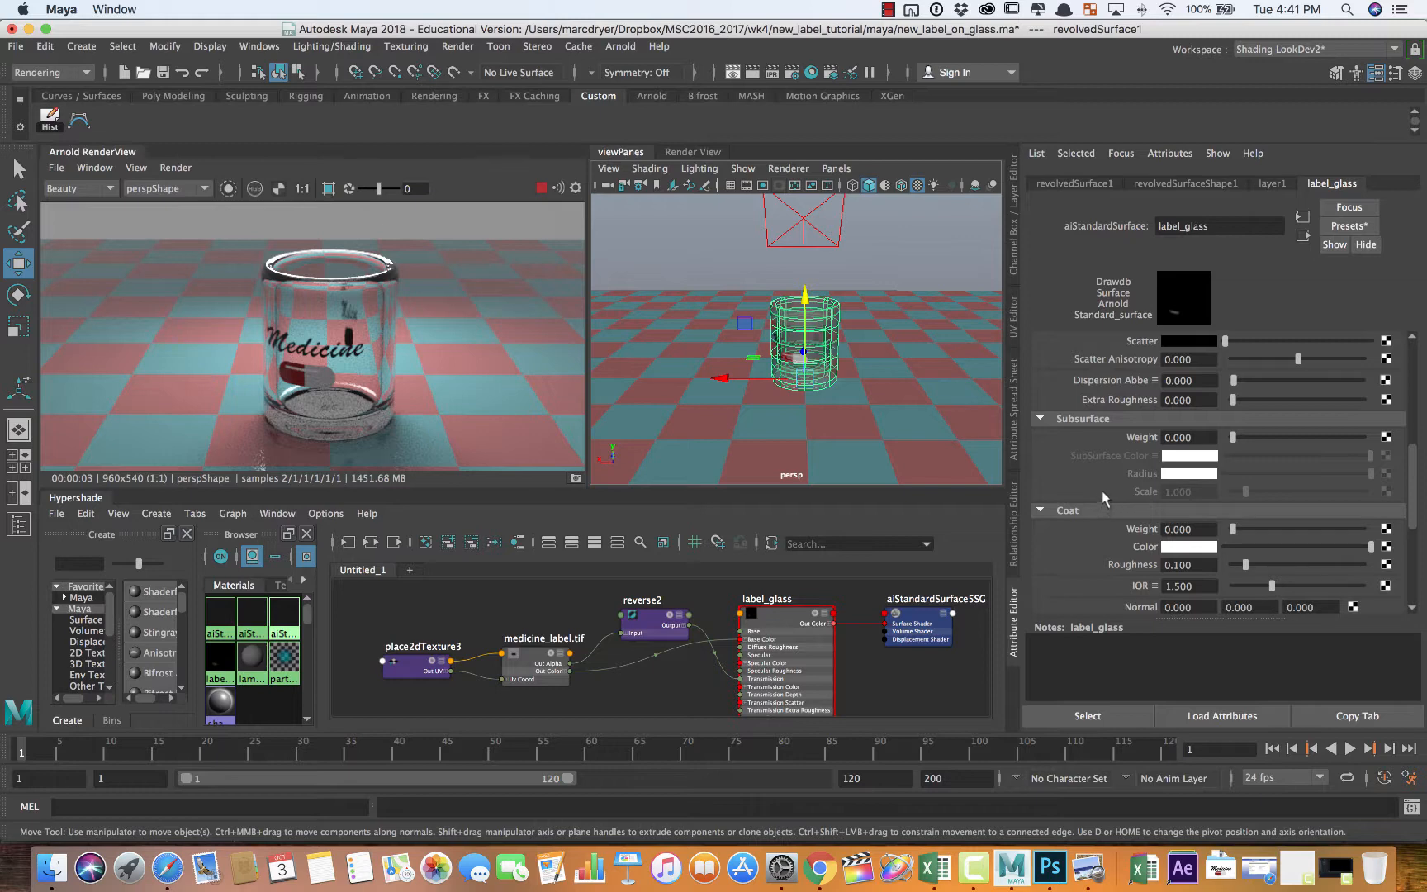
pyautogui.scroll(-2, 1100, 487)
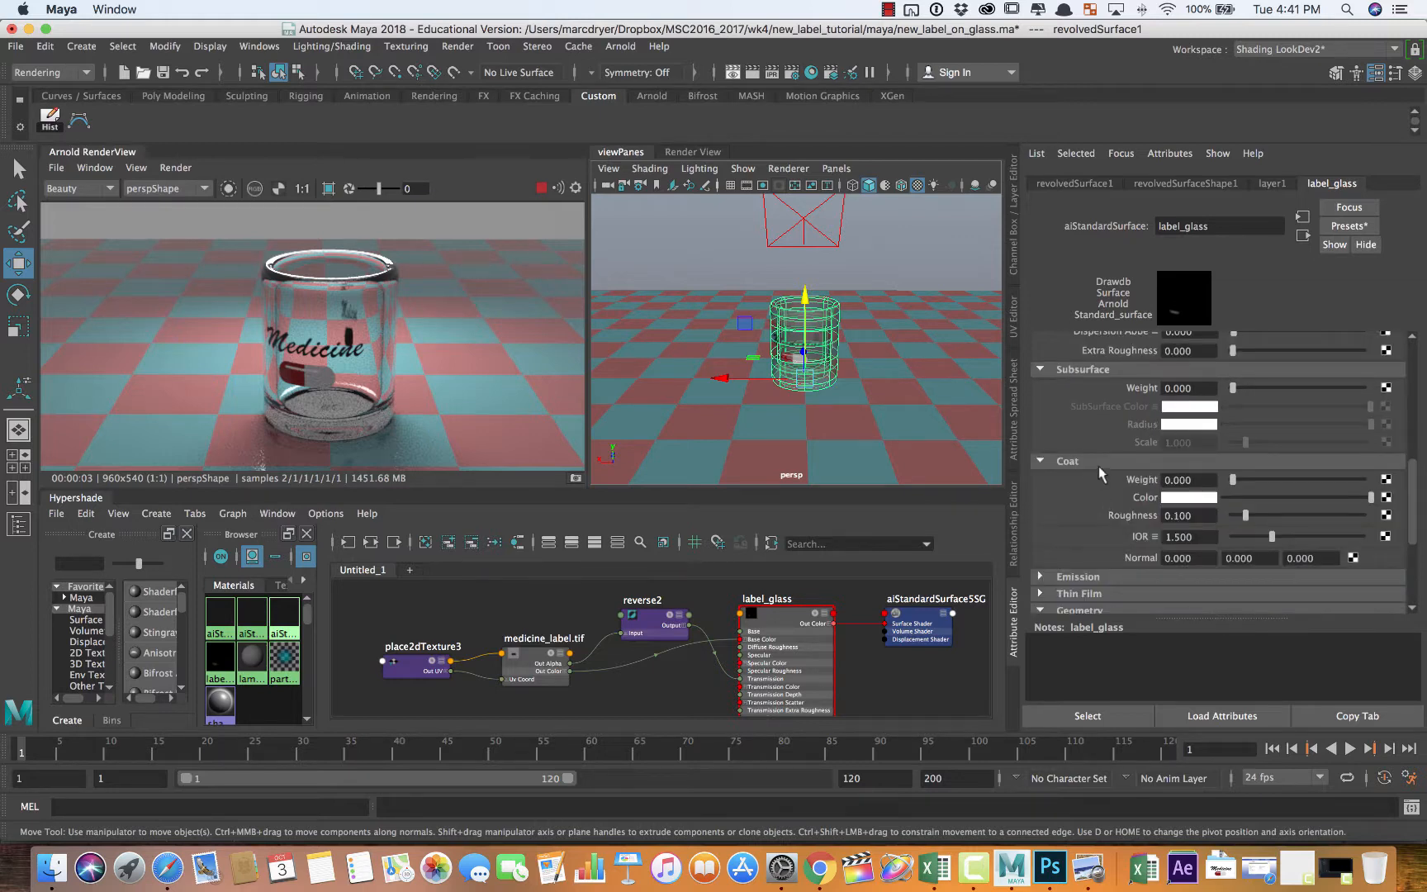
pyautogui.scroll(12, 1098, 465)
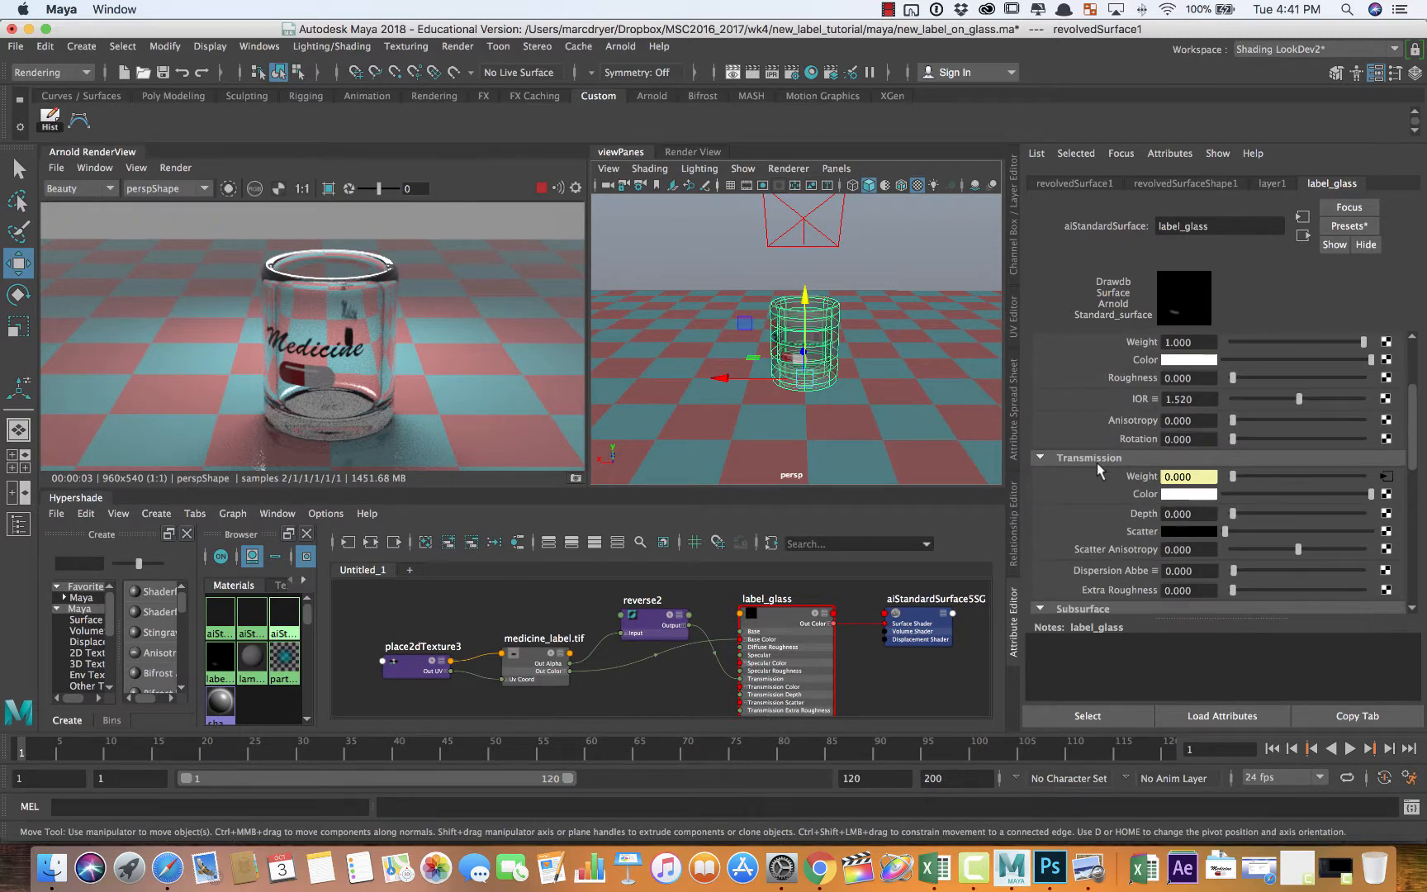
pyautogui.scroll(3, 1089, 457)
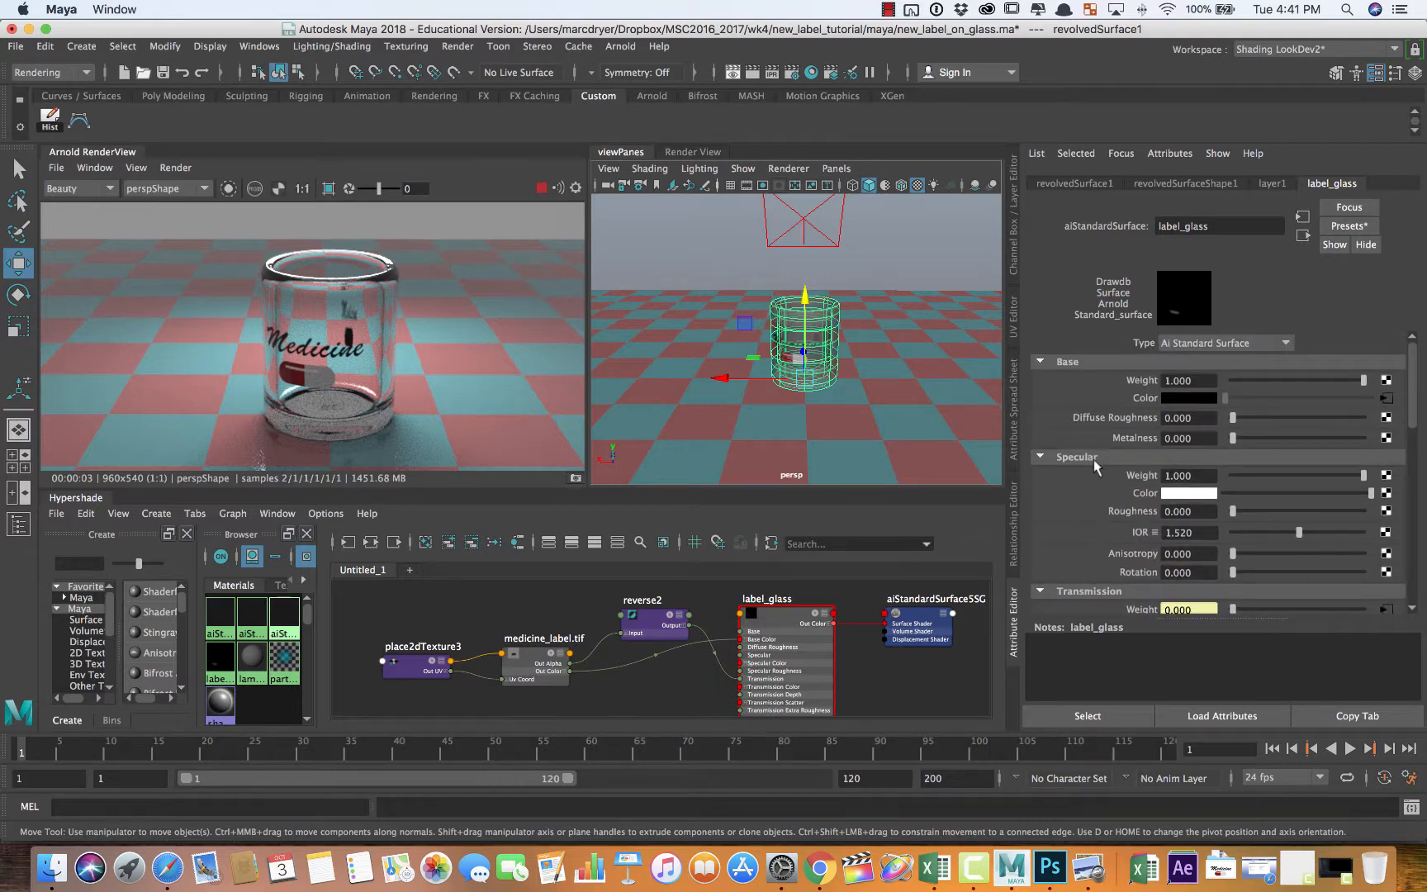
pyautogui.scroll(-2, 1088, 513)
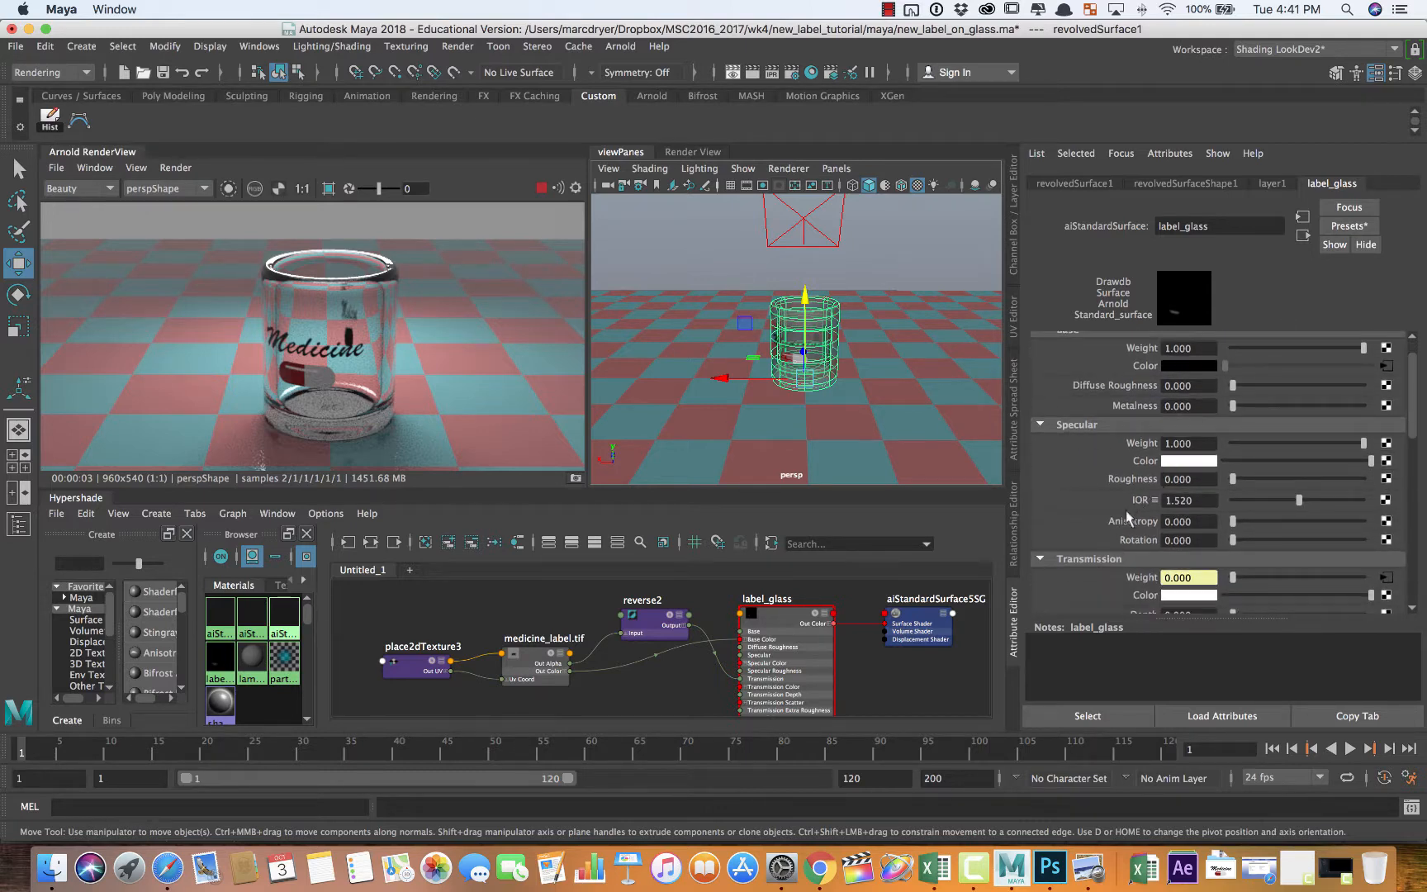
pyautogui.scroll(-7, 1127, 517)
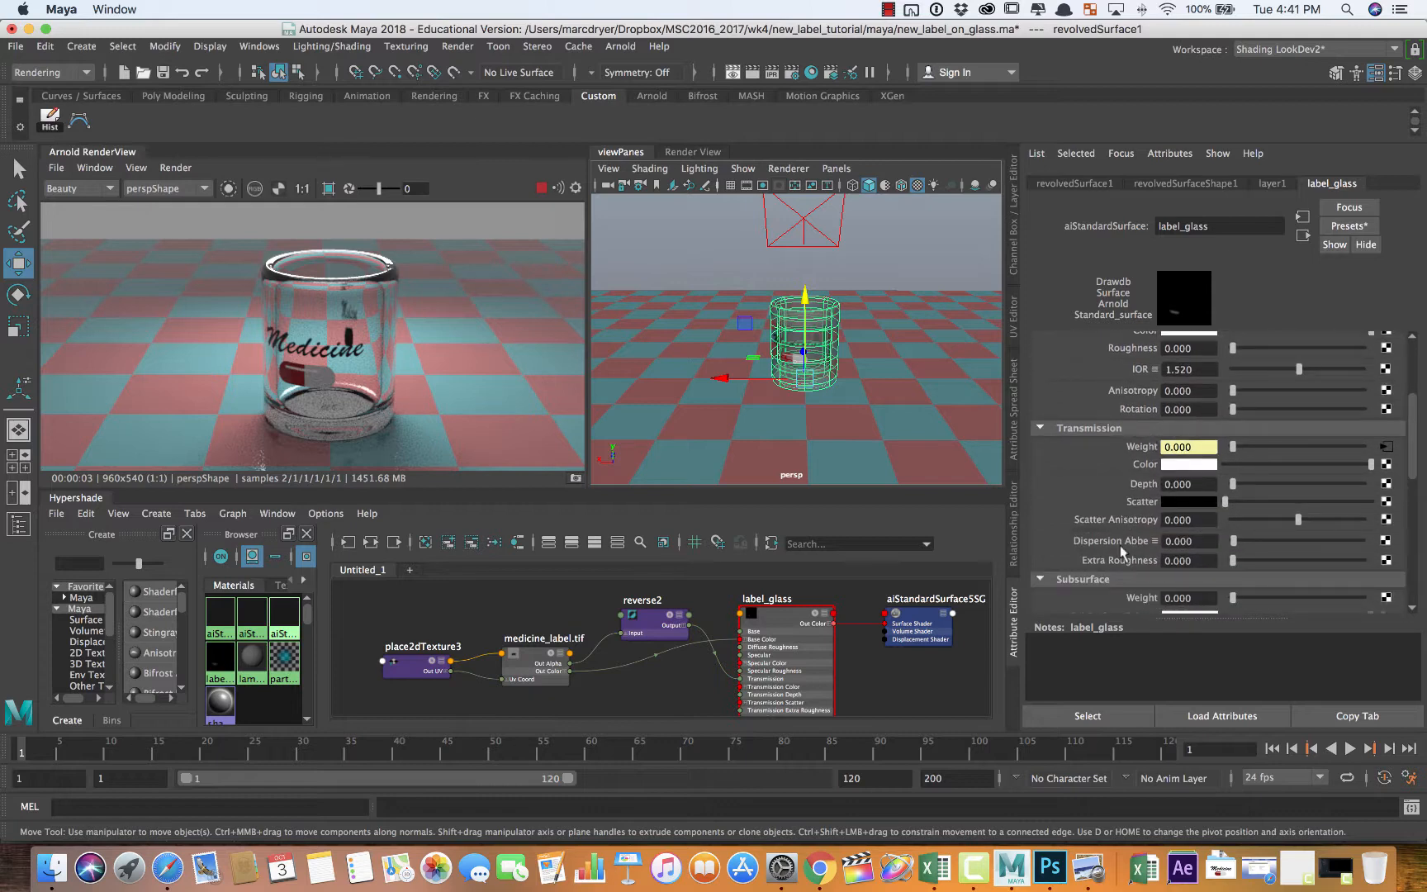
pyautogui.scroll(-15, 1137, 535)
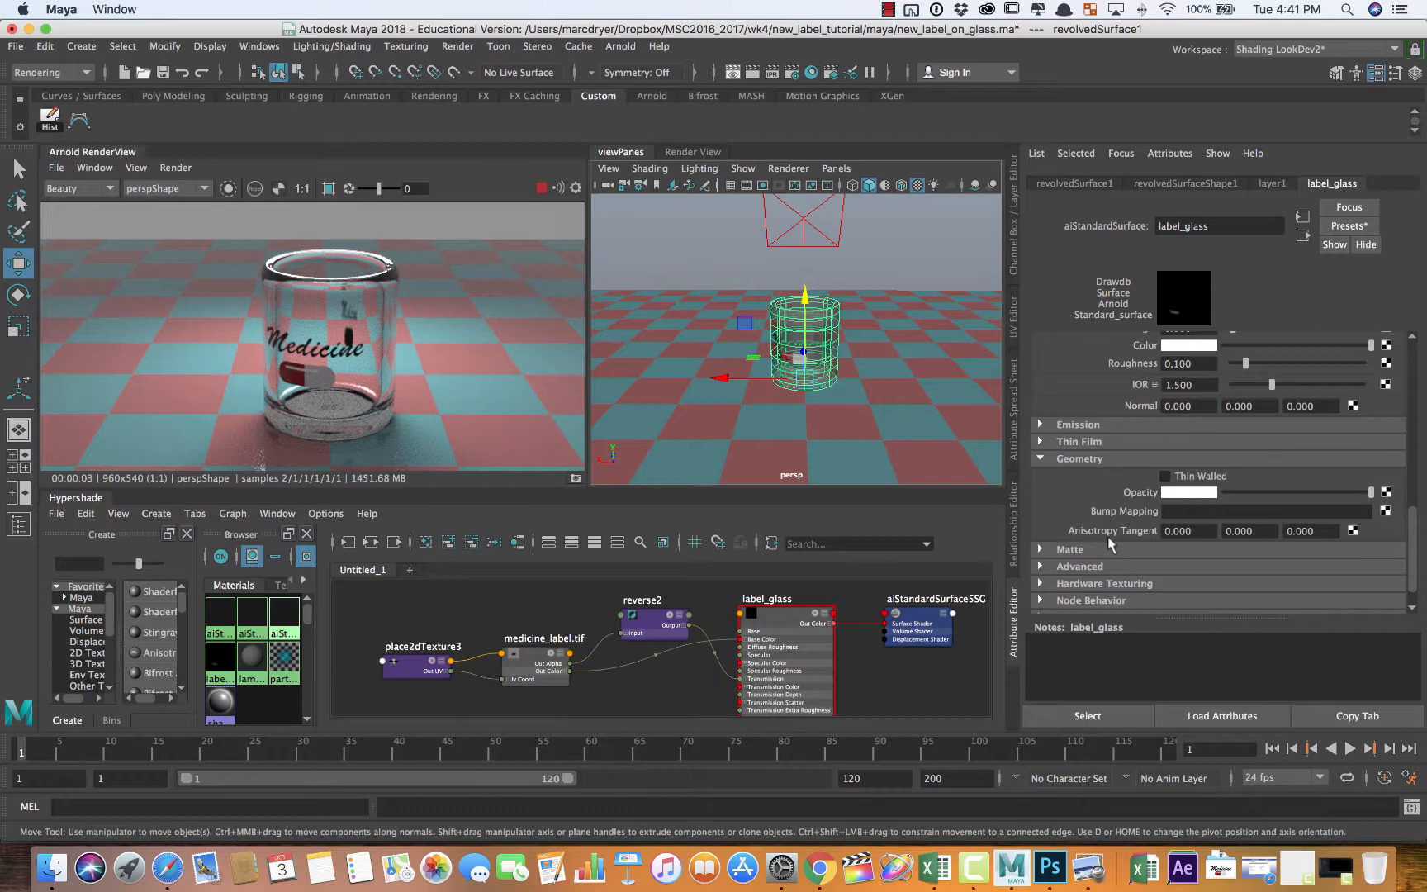
pyautogui.scroll(-2, 1109, 543)
pyautogui.click(1120, 535)
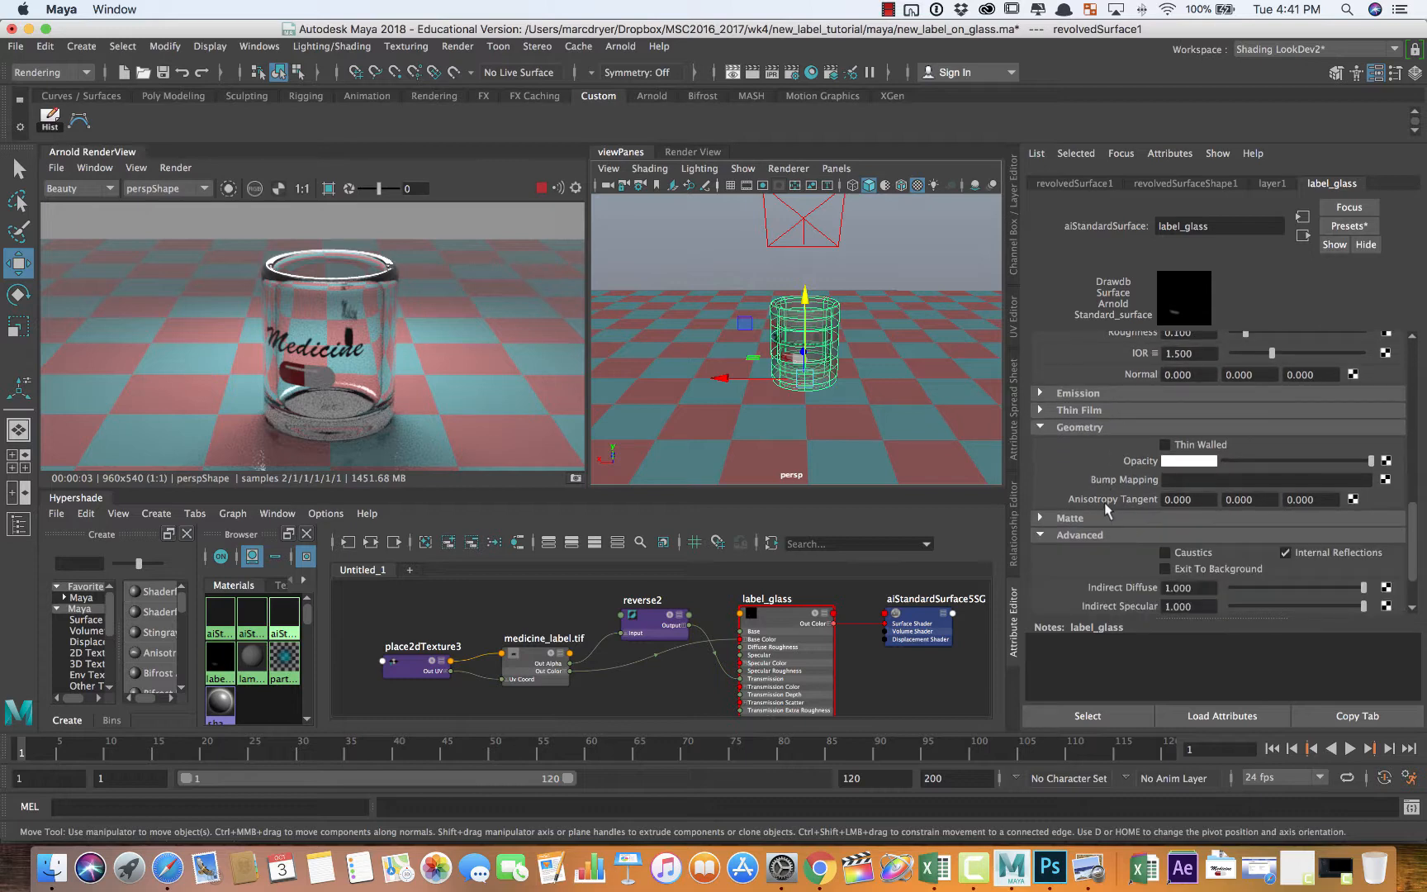
pyautogui.scroll(-2, 1103, 502)
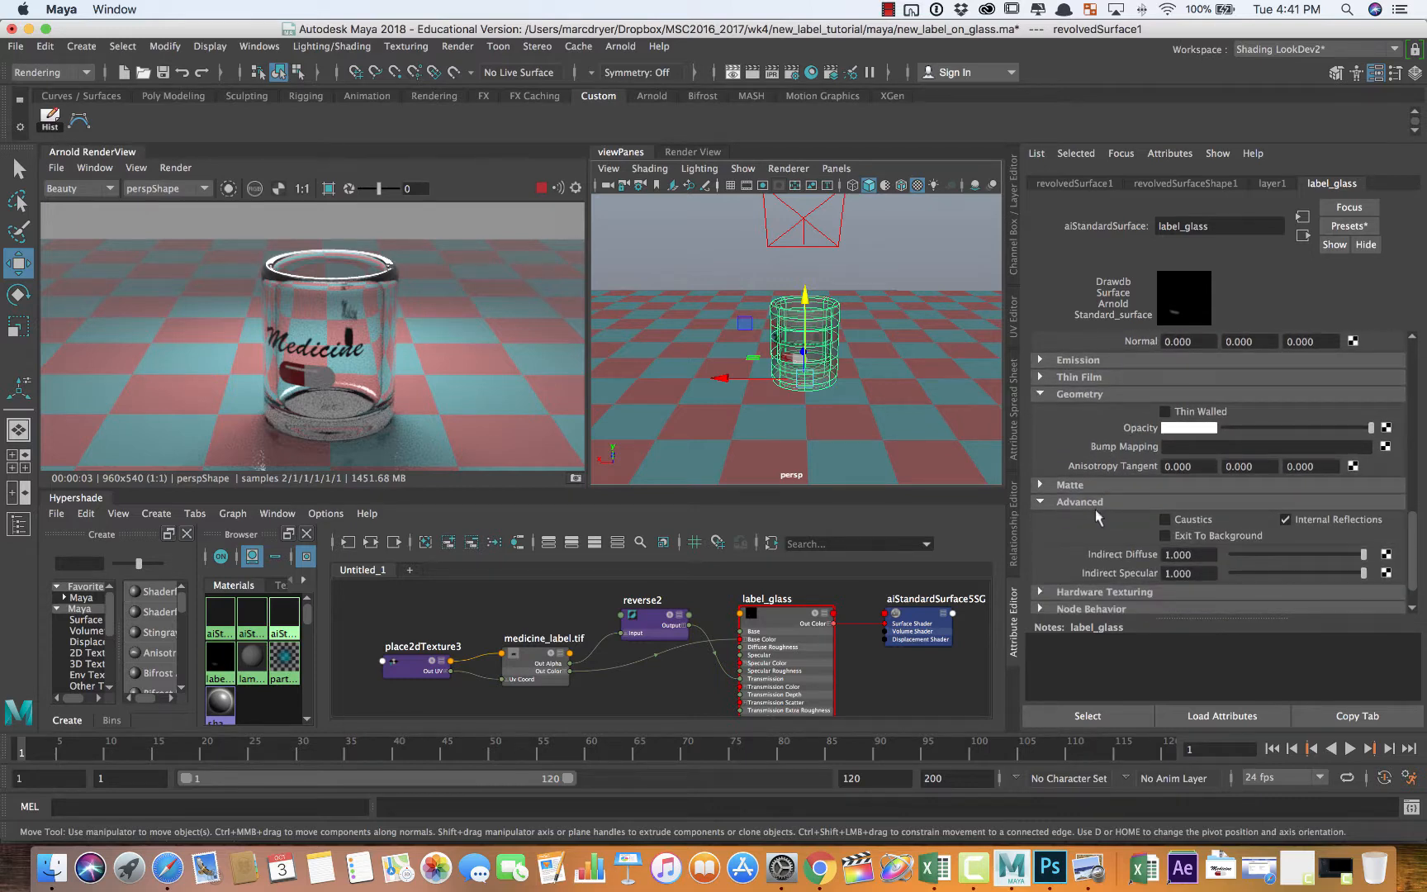
pyautogui.click(1285, 520)
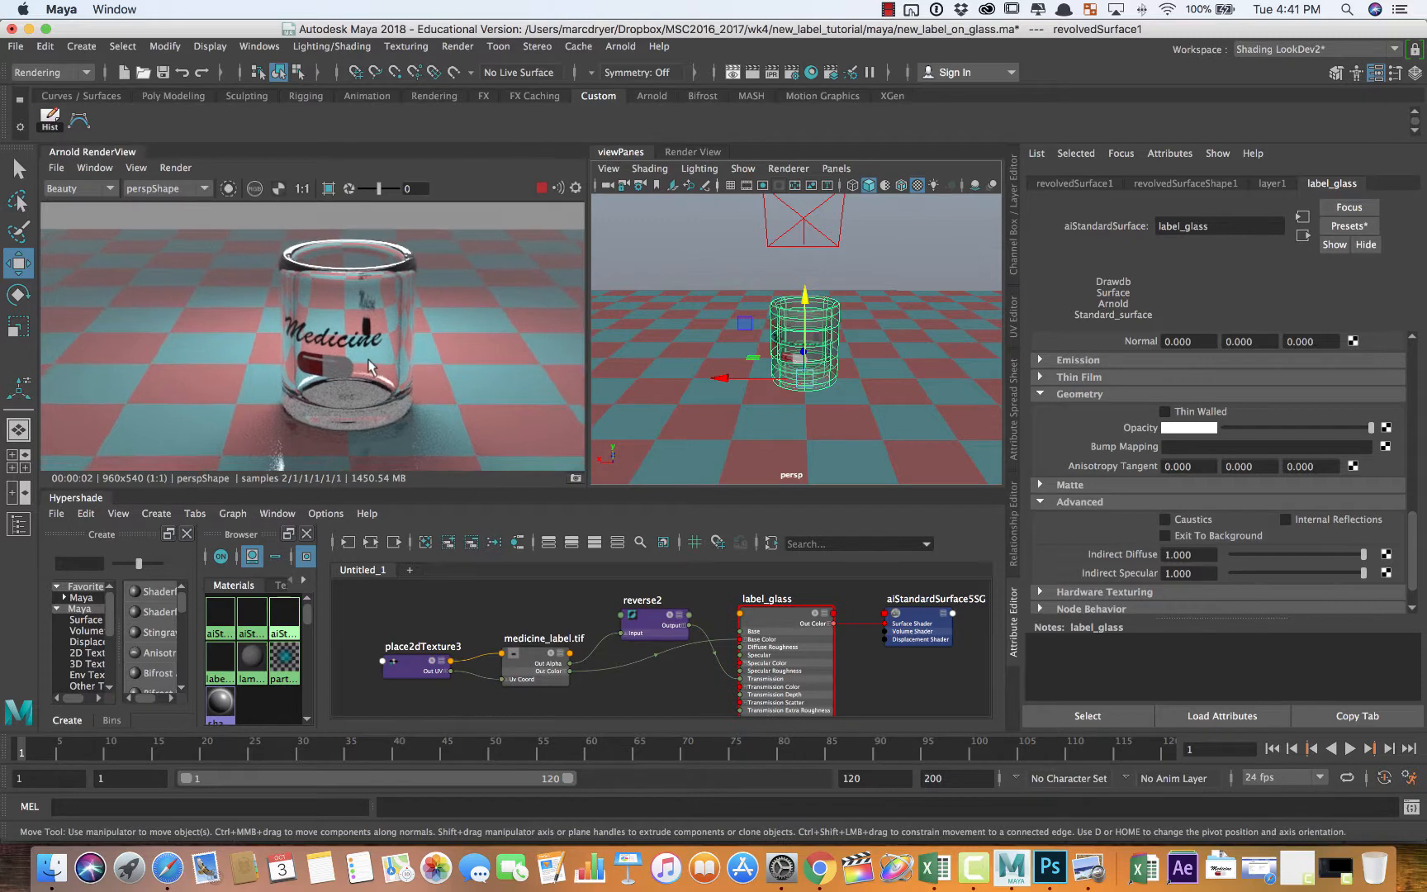
# Examine the label and its reflections in the Arnold render of the glass, close up and from several sides
pyautogui.keyDown('alt'); pyautogui.moveTo(814, 397); pyautogui.dragTo(881, 398); pyautogui.keyUp('alt')
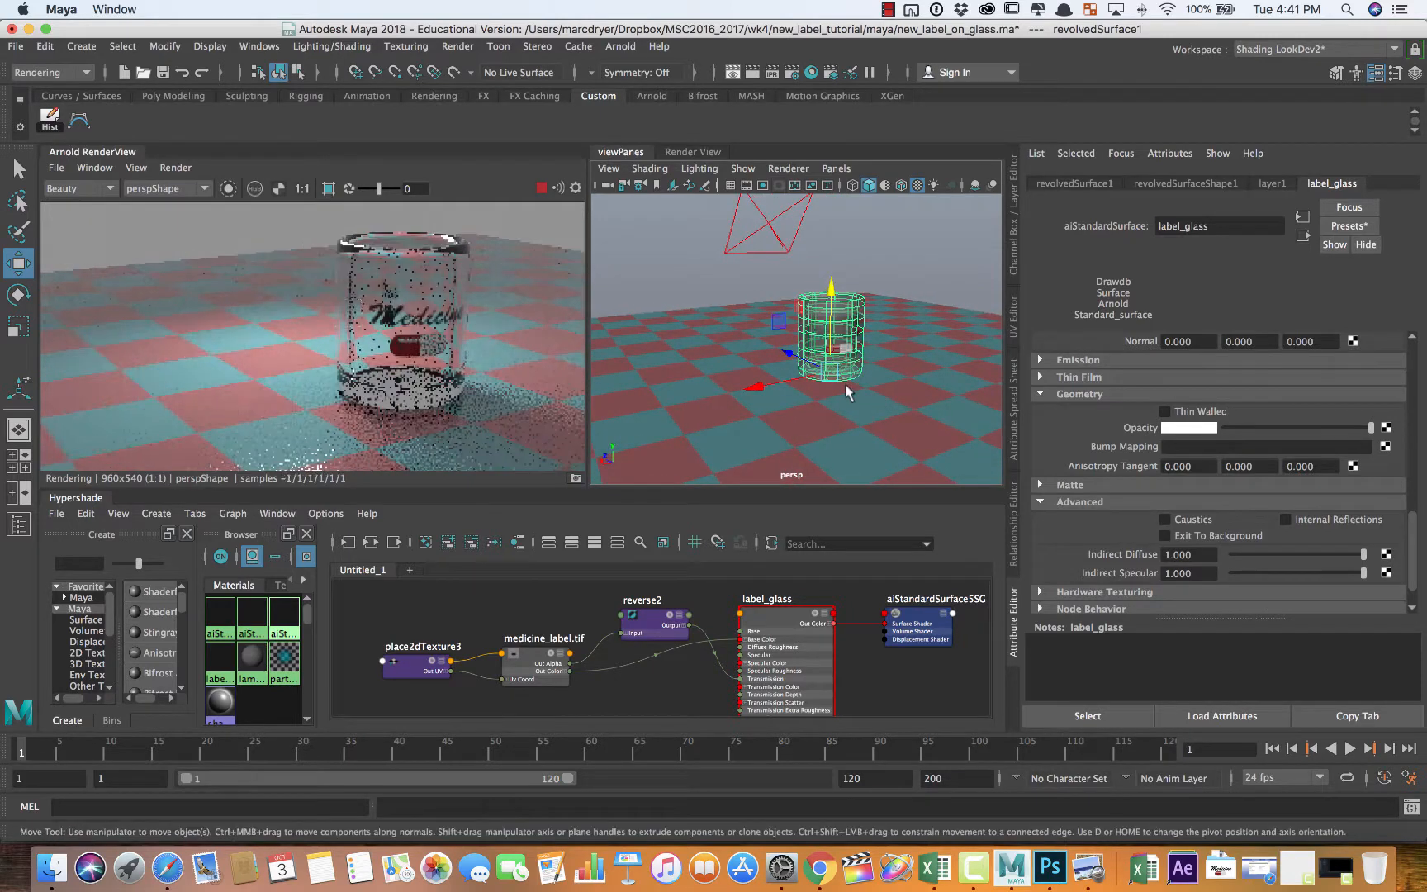
pyautogui.keyDown('alt'); pyautogui.moveTo(751, 368); pyautogui.dragTo(753, 369); pyautogui.keyUp('alt')
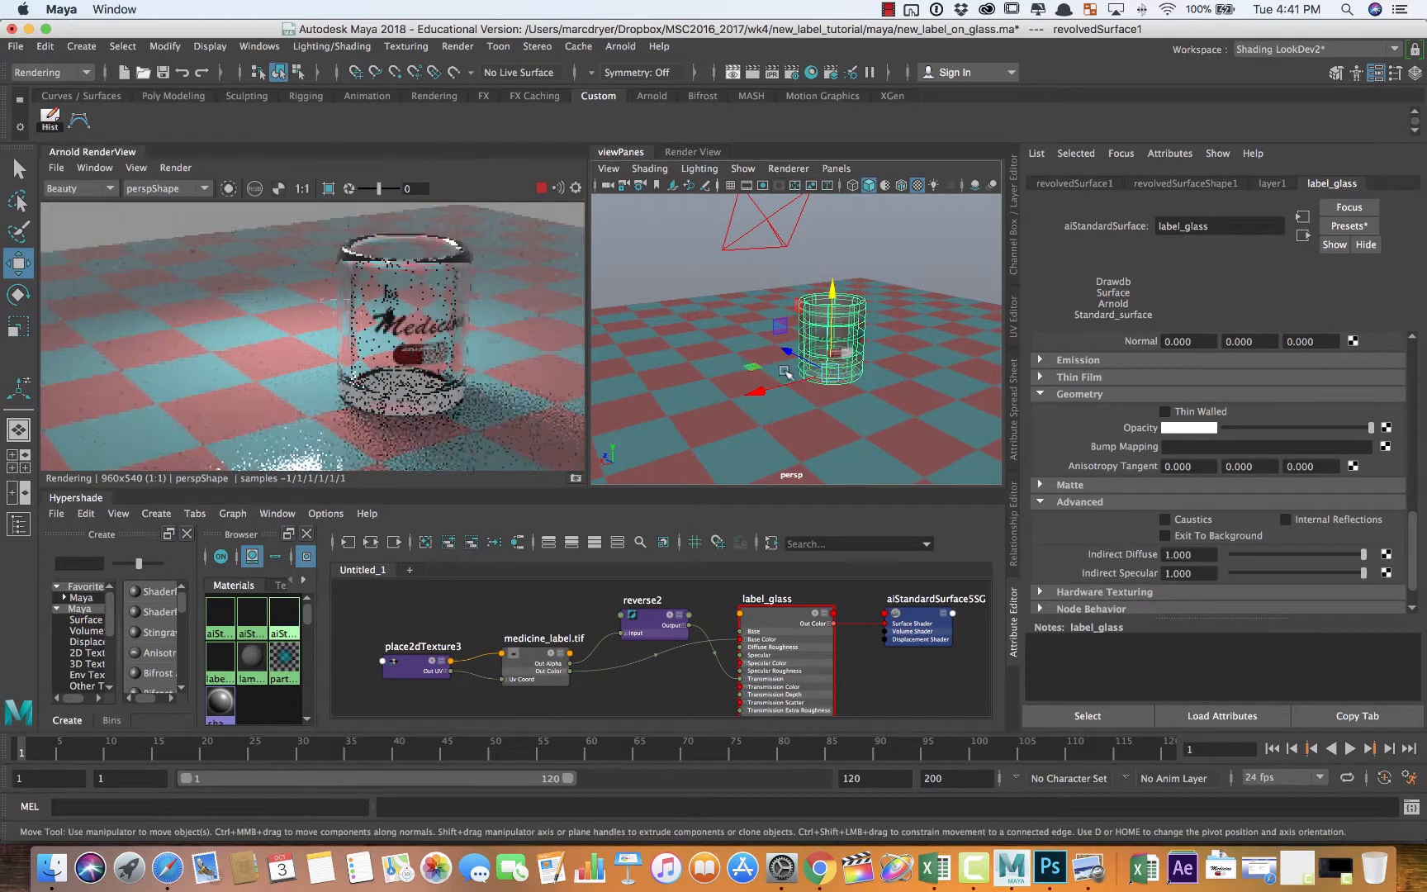
pyautogui.keyDown('alt'); pyautogui.moveTo(755, 371); pyautogui.dragTo(965, 393, button='right'); pyautogui.keyUp('alt')
pyautogui.keyDown('alt'); pyautogui.moveTo(871, 378); pyautogui.dragTo(778, 398, button='middle'); pyautogui.keyUp('alt')
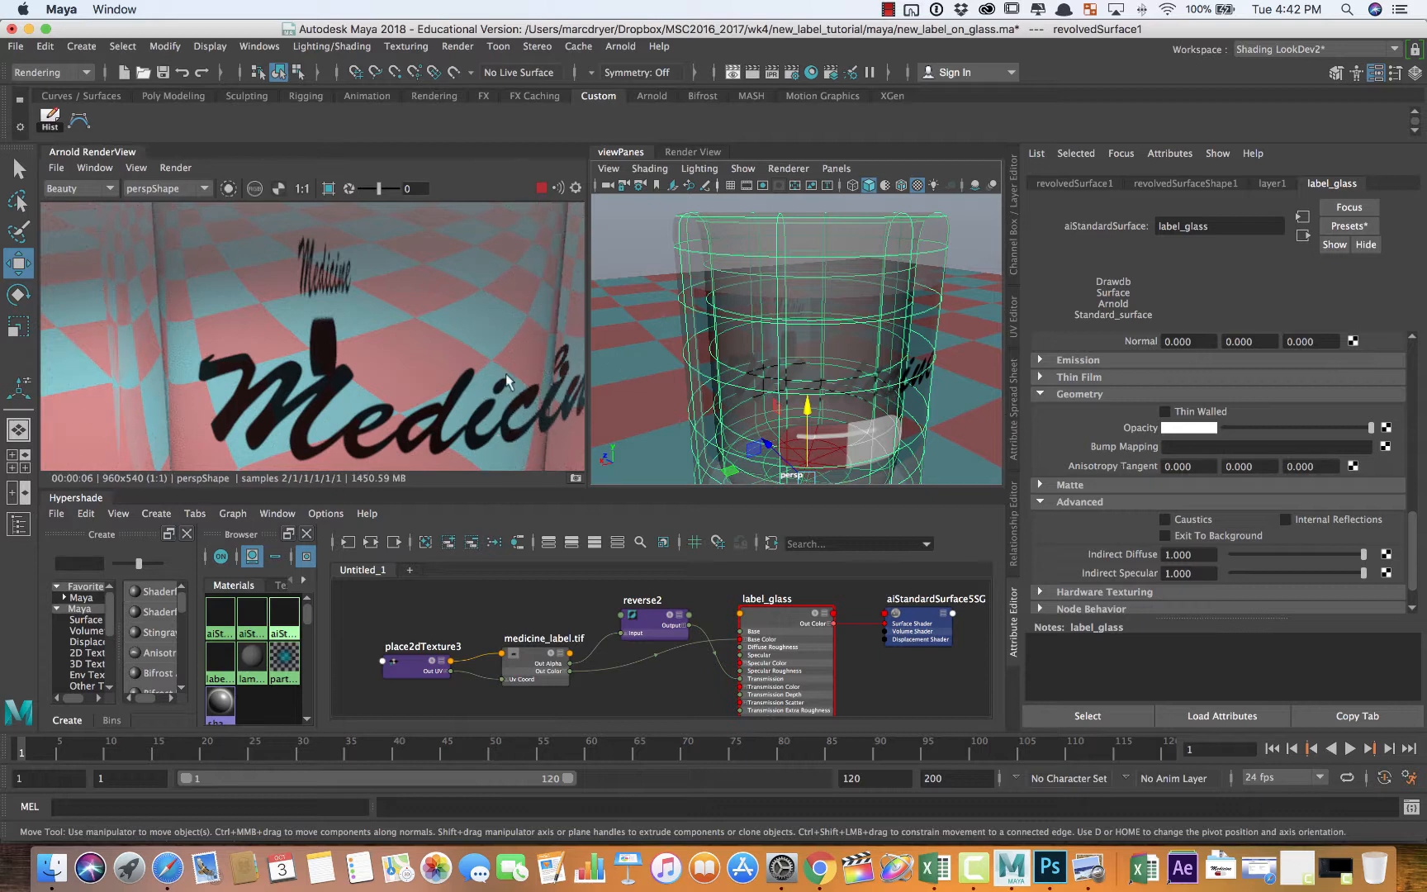
pyautogui.keyDown('alt'); pyautogui.moveTo(723, 392); pyautogui.dragTo(780, 369); pyautogui.keyUp('alt')
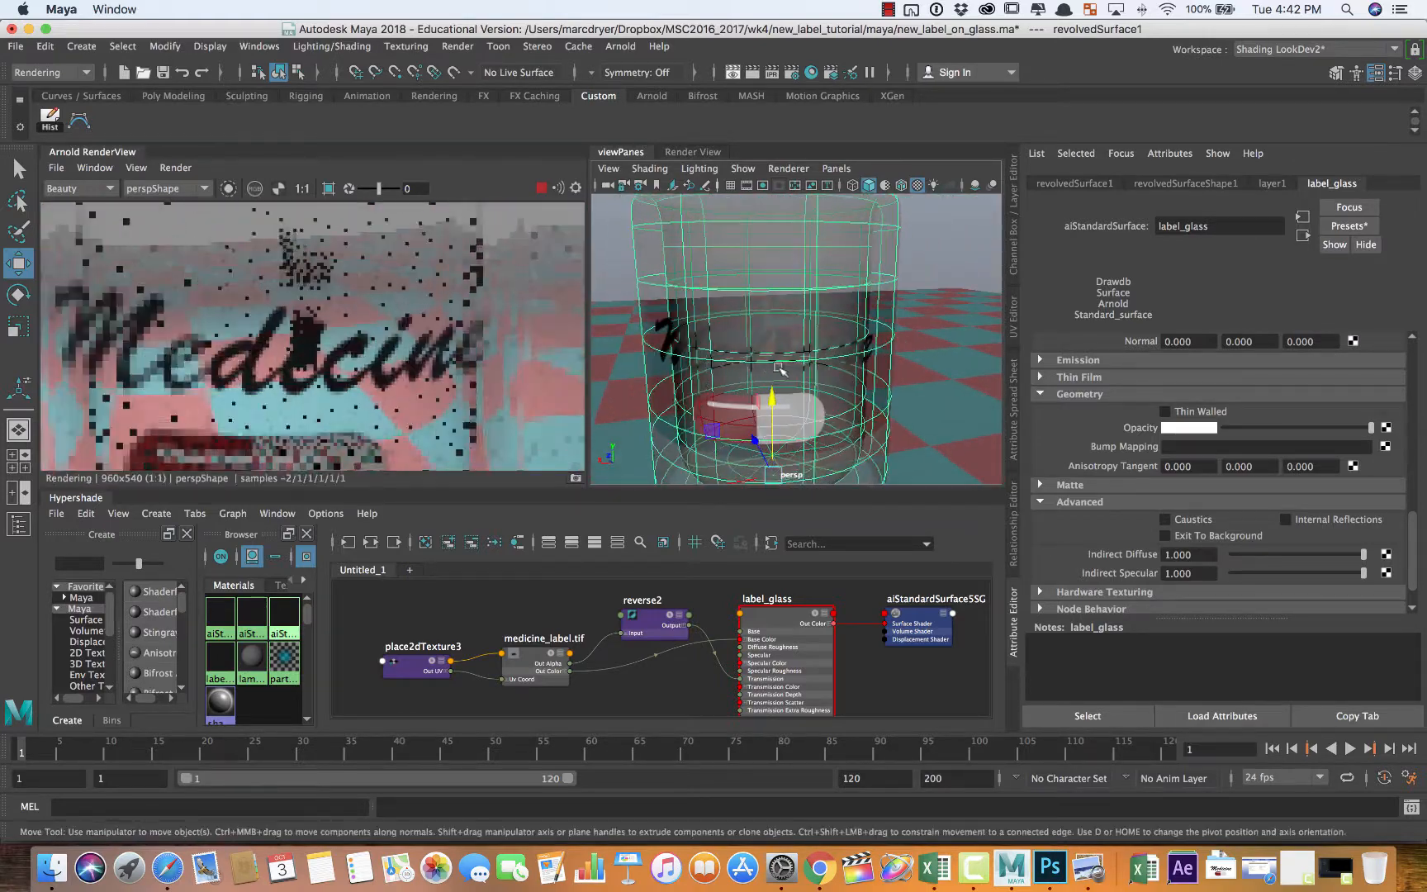
pyautogui.keyDown('alt'); pyautogui.moveTo(780, 369); pyautogui.dragTo(627, 331, button='right'); pyautogui.keyUp('alt')
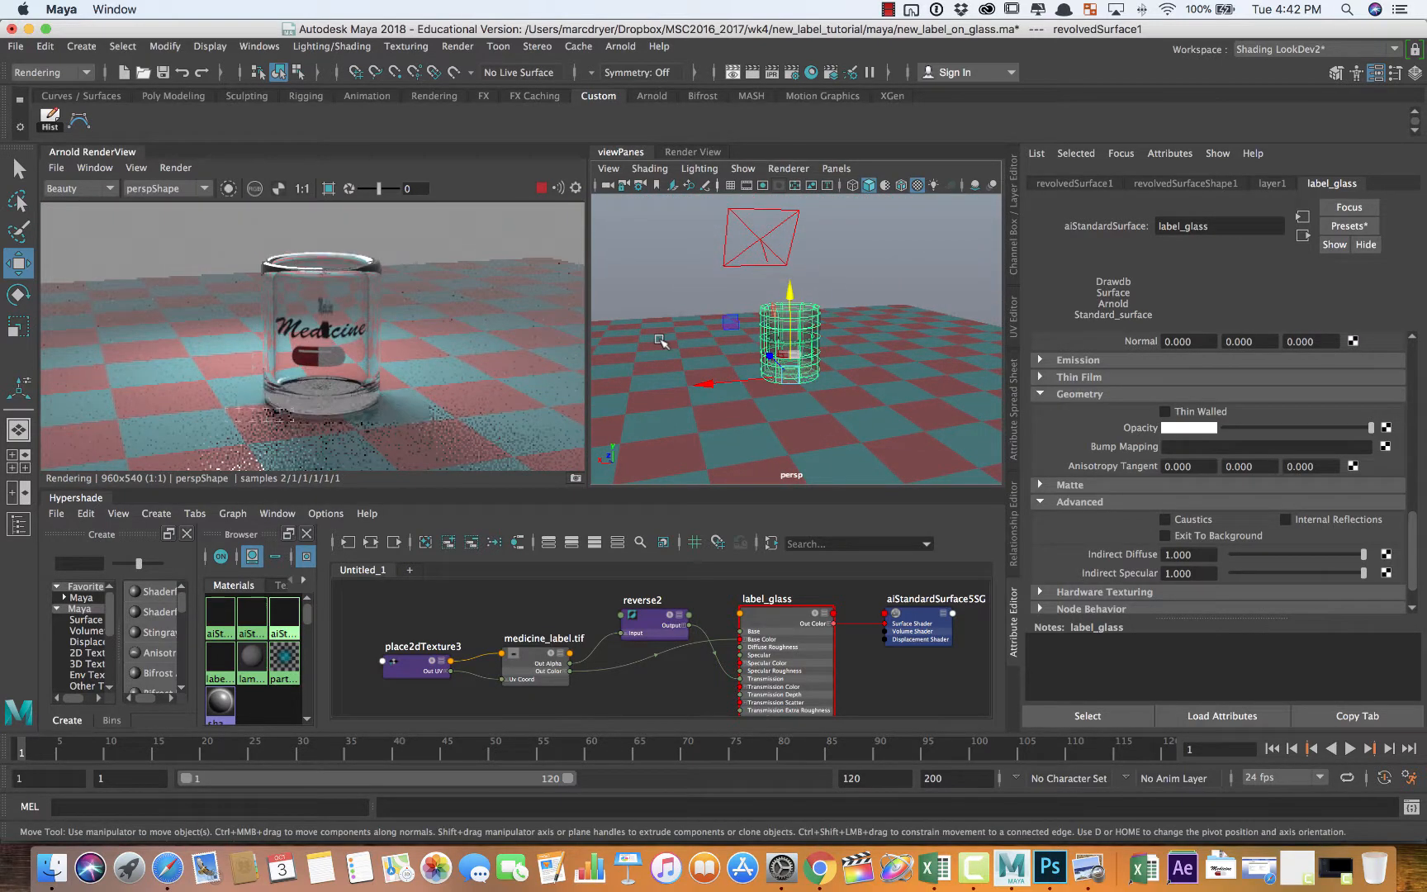
pyautogui.moveTo(686, 343)
pyautogui.keyDown('alt'); pyautogui.mouseDown()
pyautogui.moveTo(660, 341)
pyautogui.moveTo(683, 357)
pyautogui.moveTo(708, 349)
pyautogui.moveTo(669, 357)
pyautogui.mouseUp(); pyautogui.keyUp('alt')
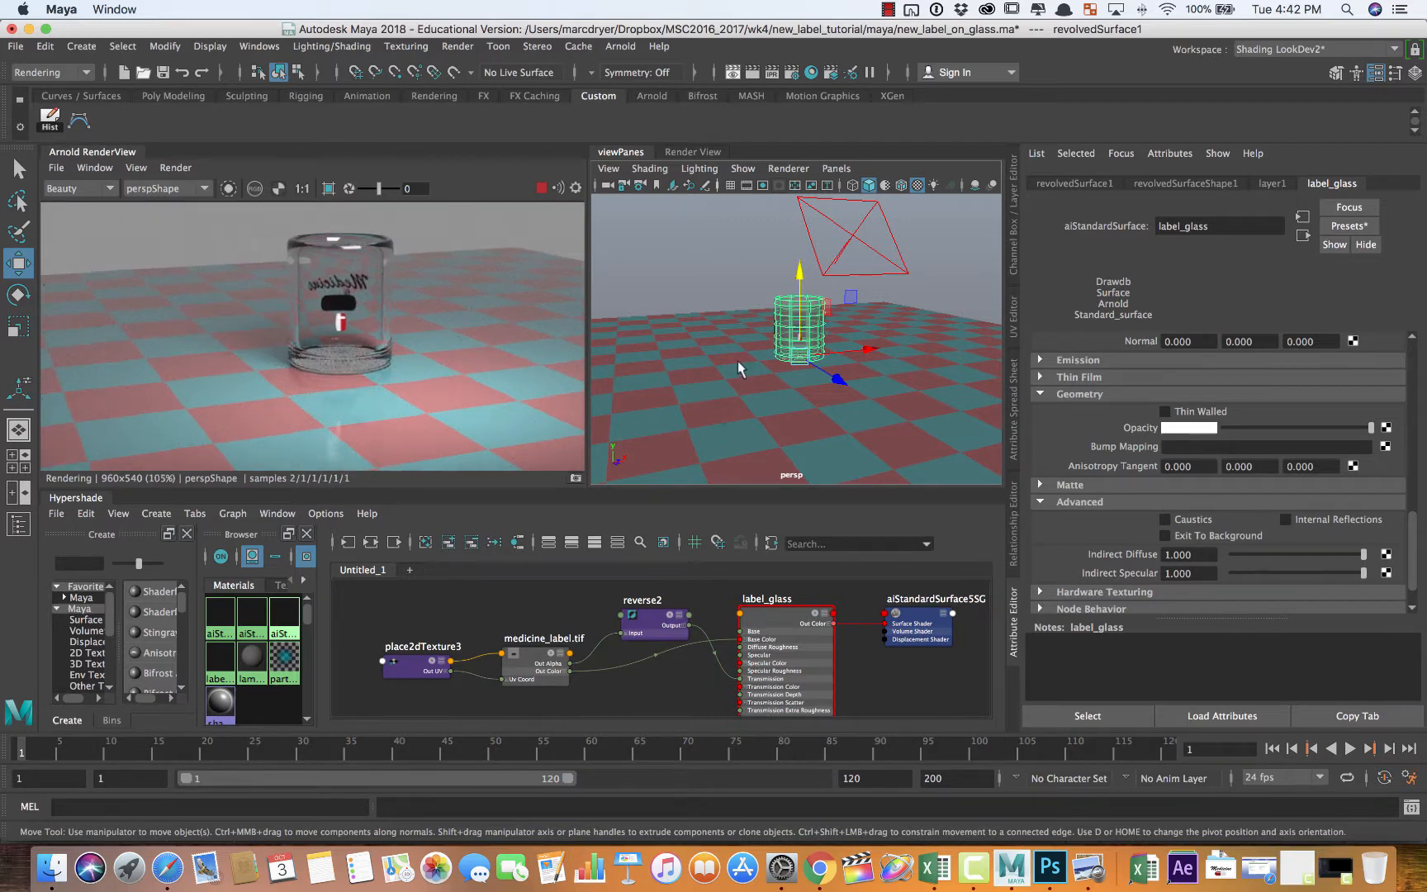
pyautogui.keyDown('alt'); pyautogui.moveTo(737, 361); pyautogui.dragTo(801, 376, button='right'); pyautogui.keyUp('alt')
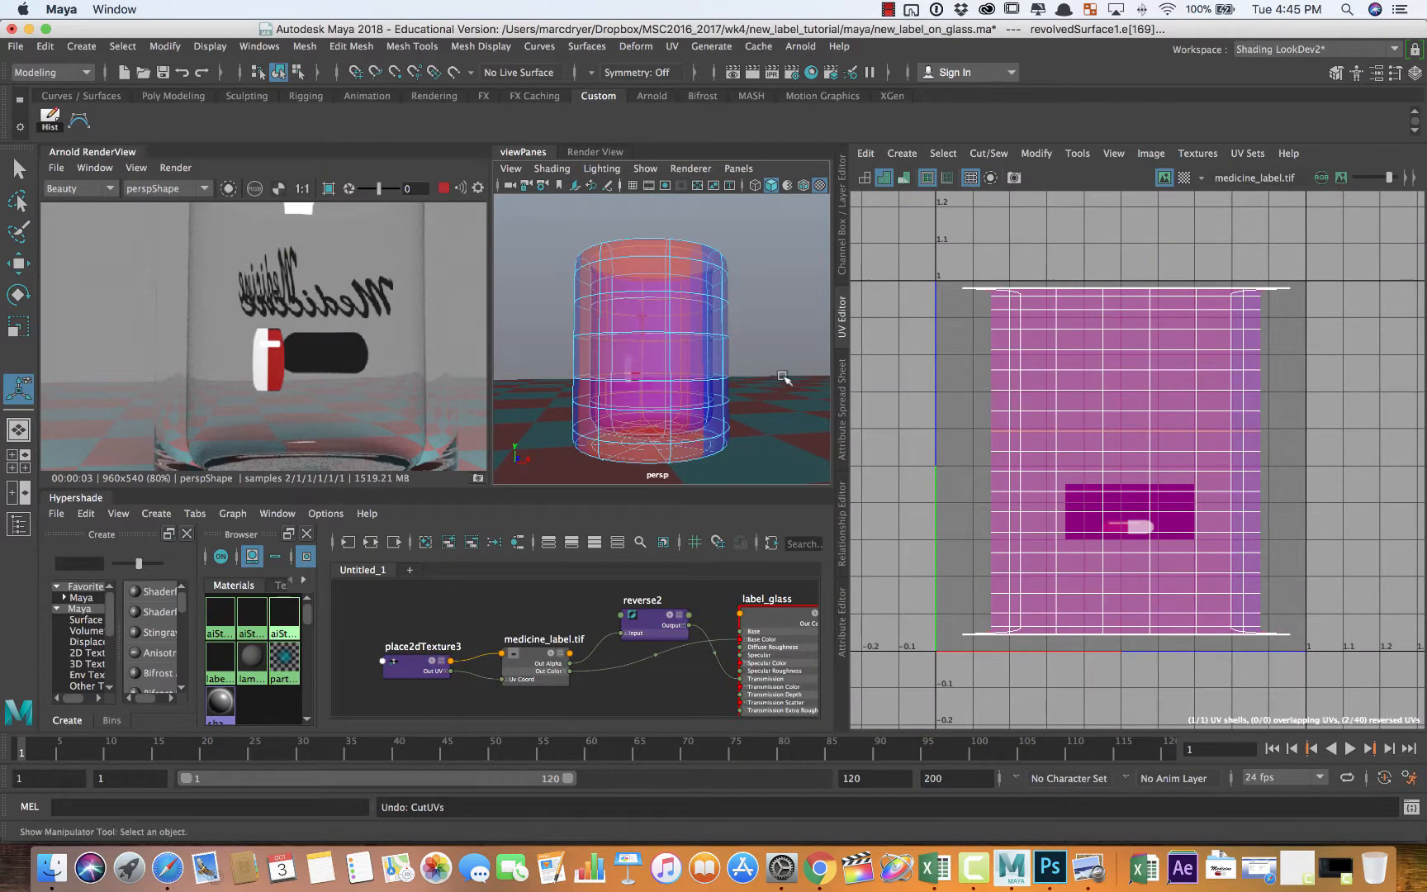
# Inspect the glass wall from the side and from above, comparing its inner and outer surfaces with the UV layout
pyautogui.keyDown('alt'); pyautogui.moveTo(718, 347); pyautogui.dragTo(547, 369); pyautogui.keyUp('alt')
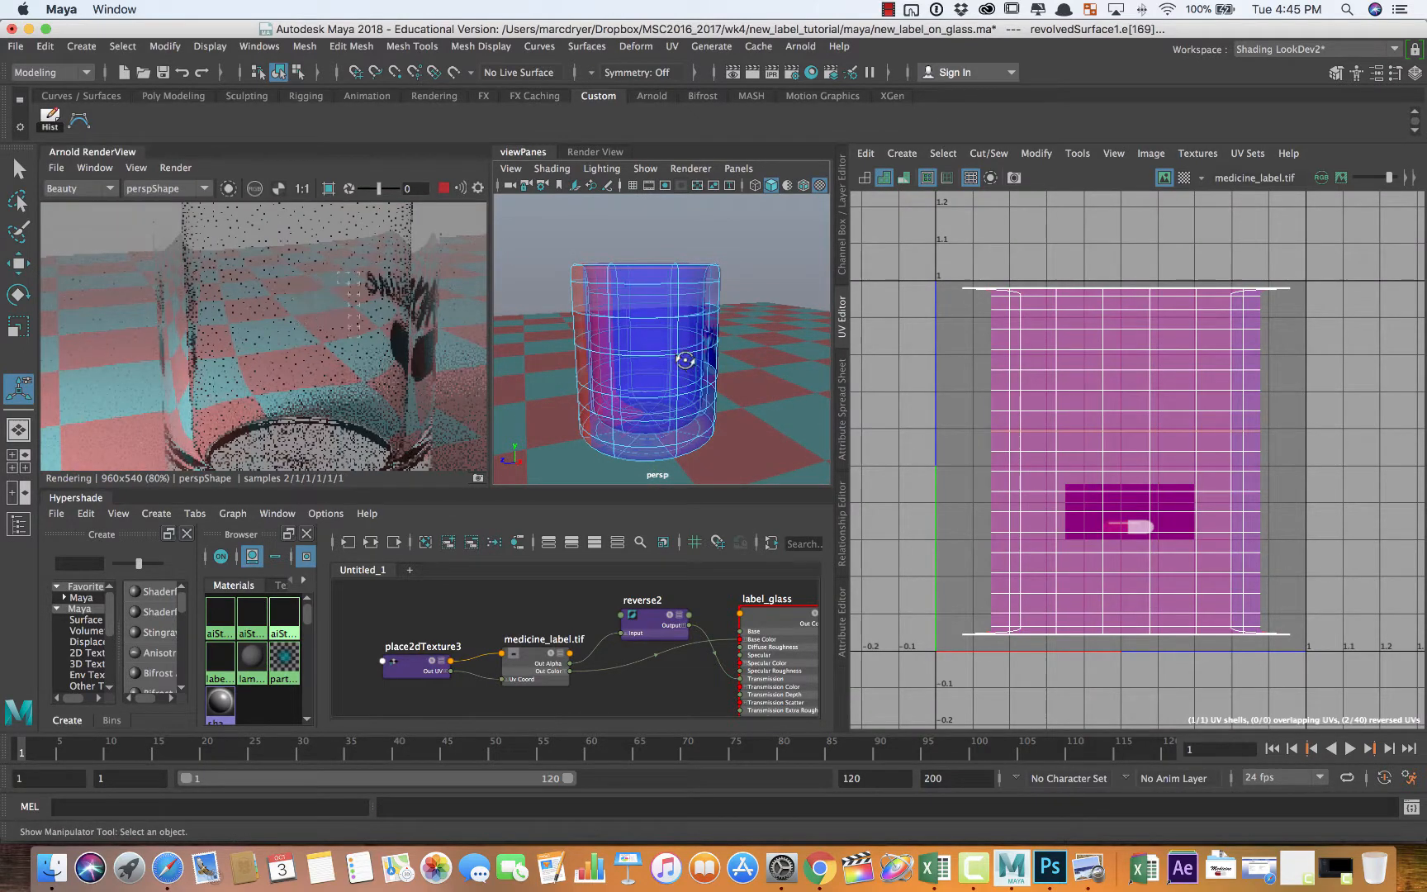
pyautogui.keyDown('alt'); pyautogui.moveTo(679, 363); pyautogui.dragTo(638, 362); pyautogui.keyUp('alt')
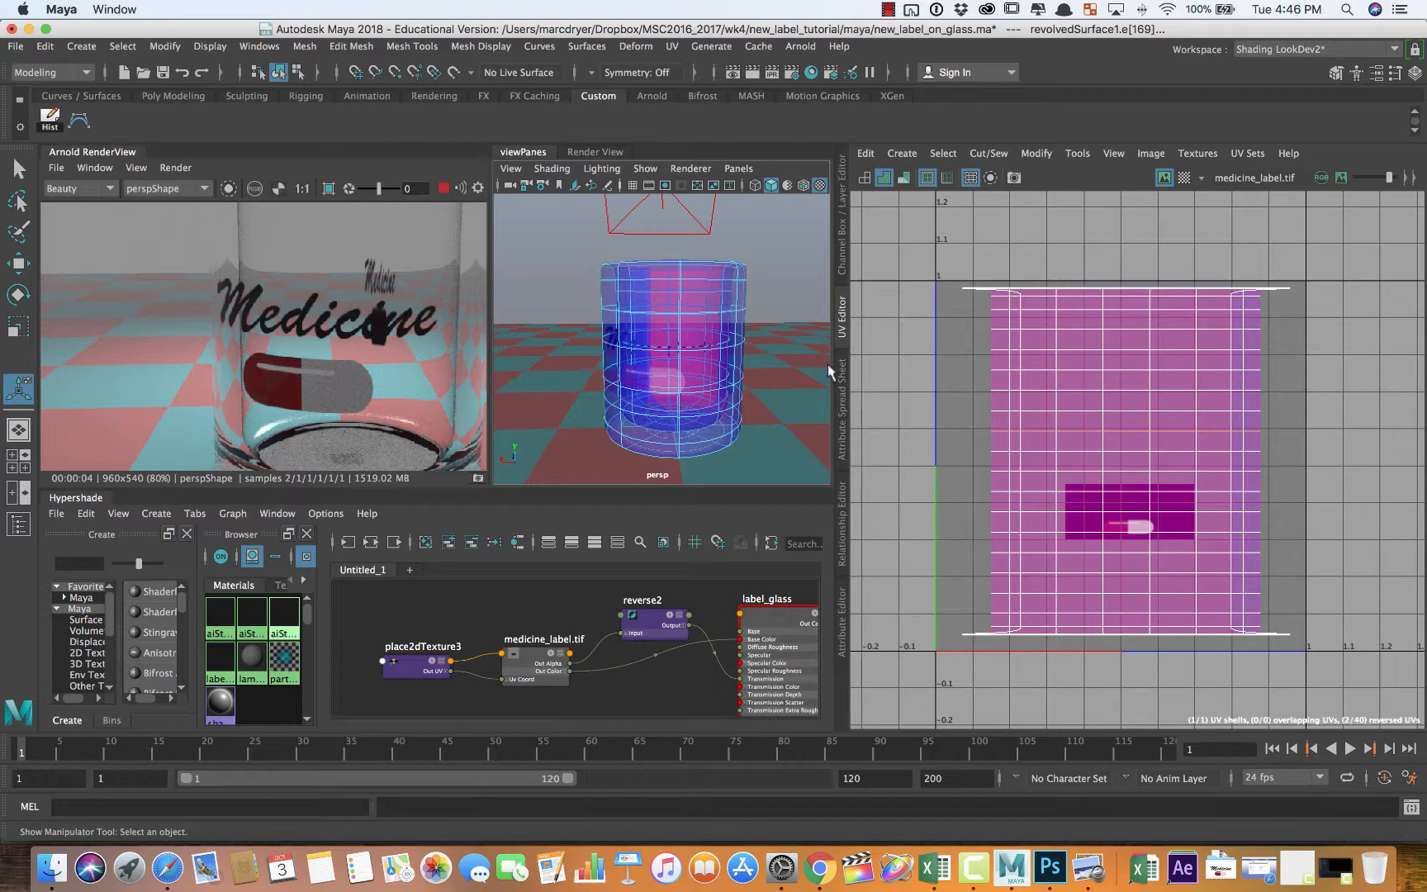
pyautogui.keyDown('alt'); pyautogui.moveTo(636, 316); pyautogui.dragTo(752, 392); pyautogui.keyUp('alt')
pyautogui.keyDown('alt'); pyautogui.moveTo(752, 392); pyautogui.dragTo(797, 419, button='right'); pyautogui.keyUp('alt')
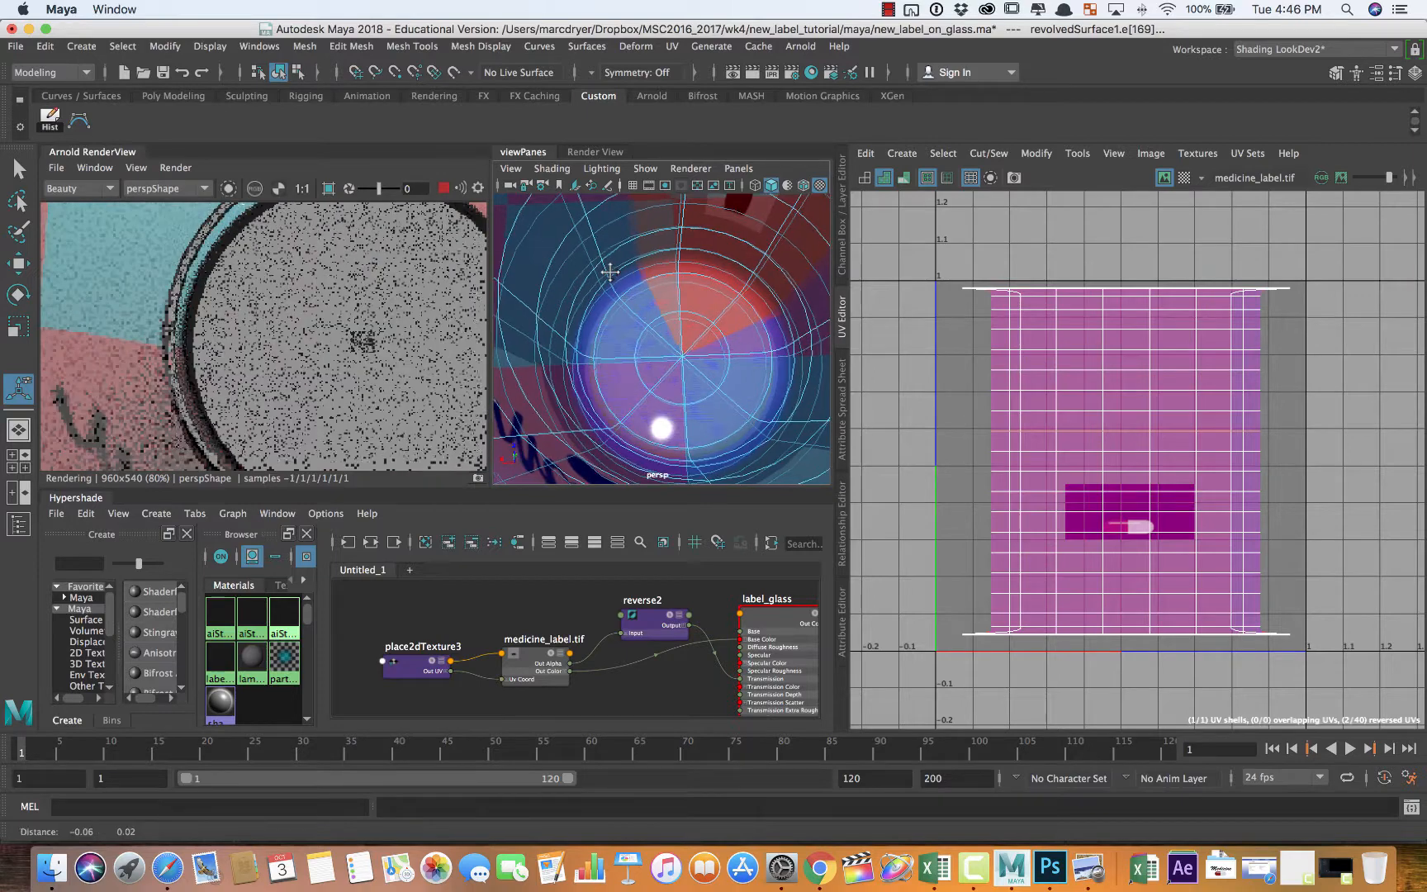
pyautogui.keyDown('alt'); pyautogui.moveTo(606, 272); pyautogui.dragTo(734, 336, button='middle'); pyautogui.keyUp('alt')
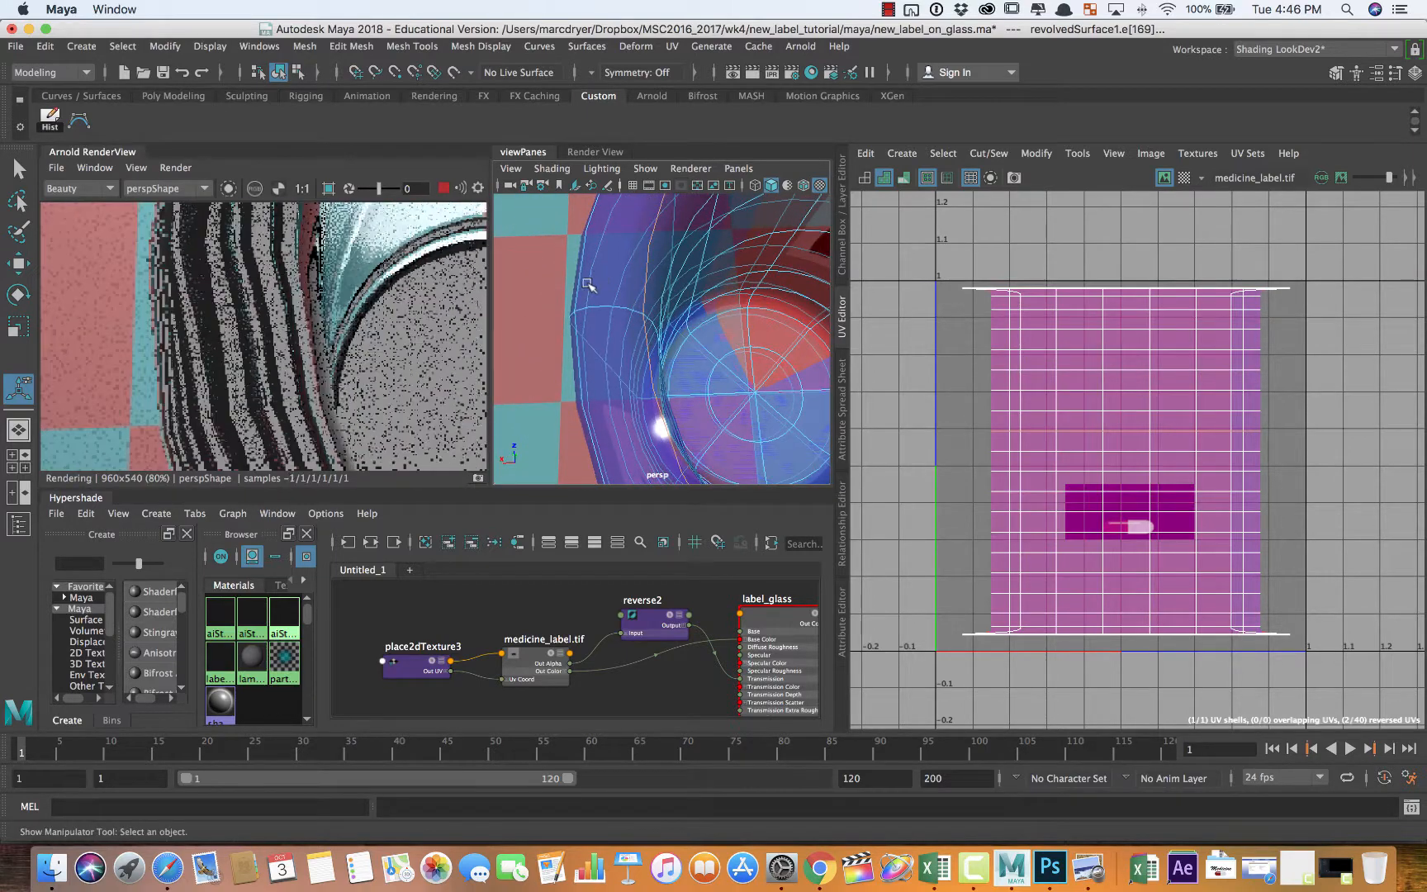
pyautogui.keyDown('alt'); pyautogui.moveTo(580, 288); pyautogui.dragTo(549, 309); pyautogui.keyUp('alt')
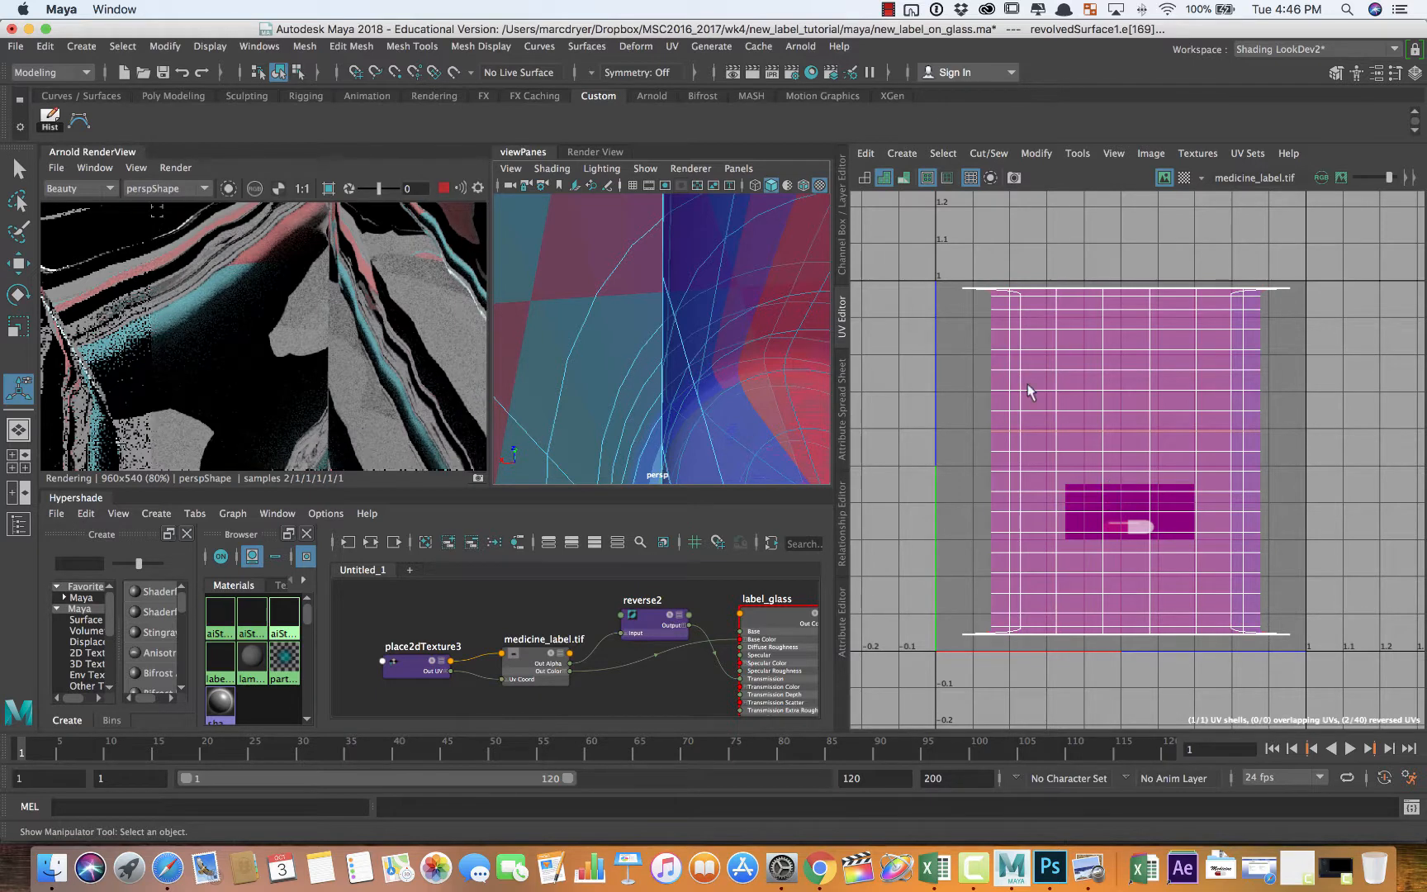
pyautogui.scroll(-5, 701, 376)
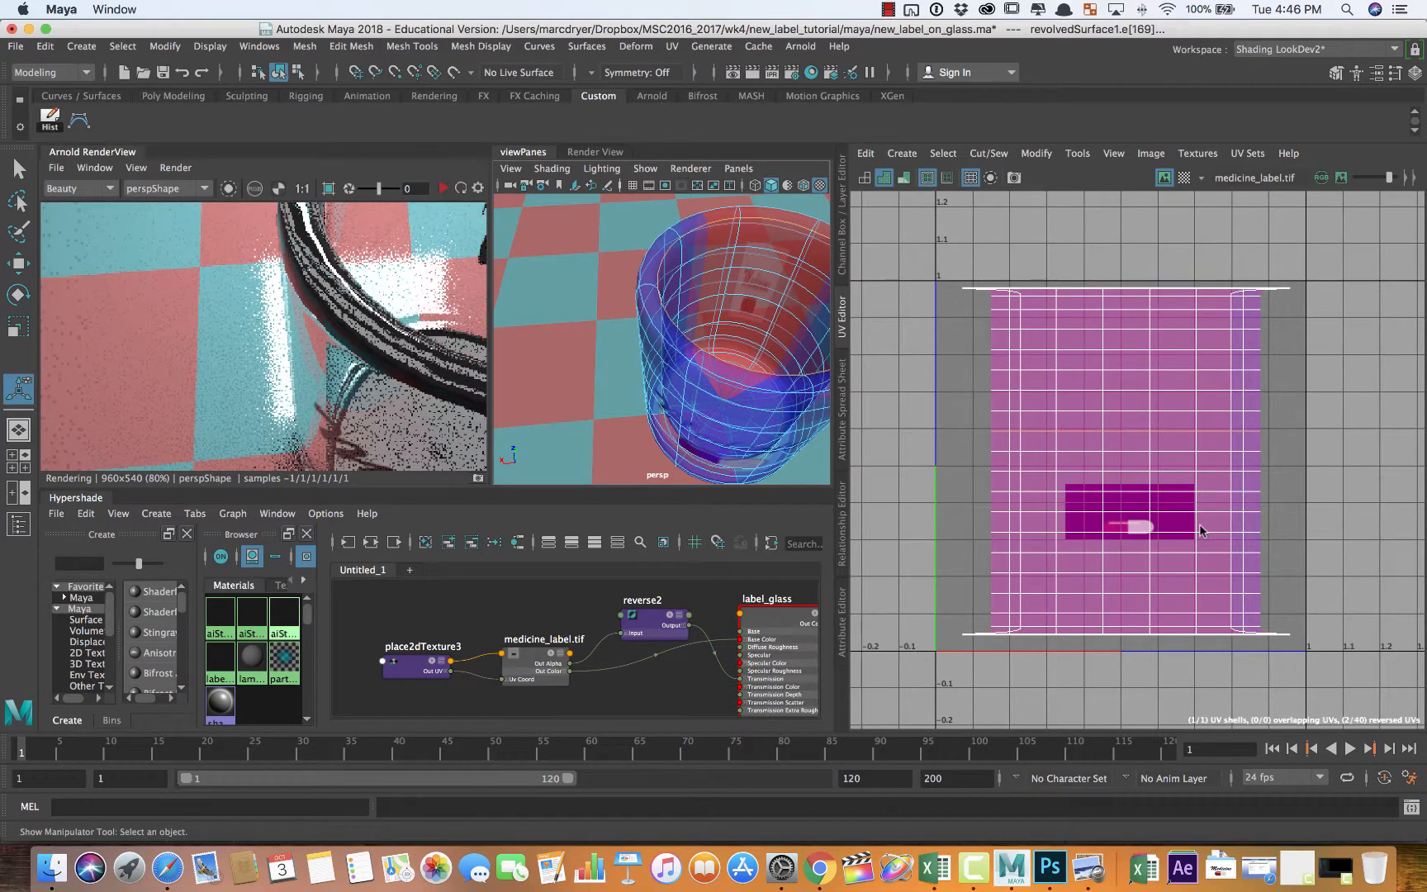
pyautogui.keyDown('alt'); pyautogui.moveTo(756, 428); pyautogui.dragTo(780, 405); pyautogui.keyUp('alt')
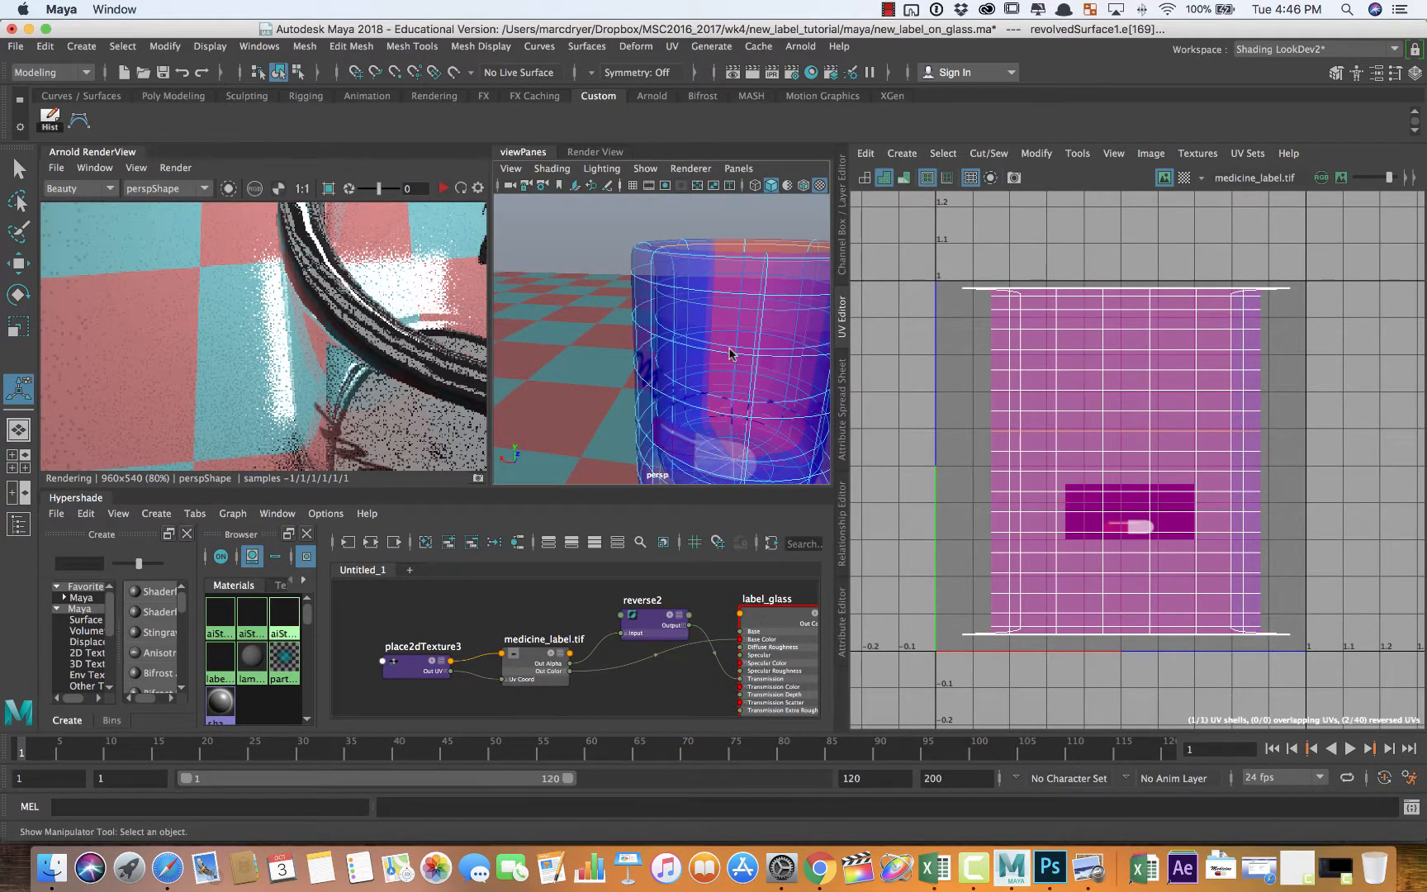
# Return the revolved glass to object mode and apply a cylindrical UV projection to it
pyautogui.moveTo(729, 354); pyautogui.dragTo(793, 328, button='right')
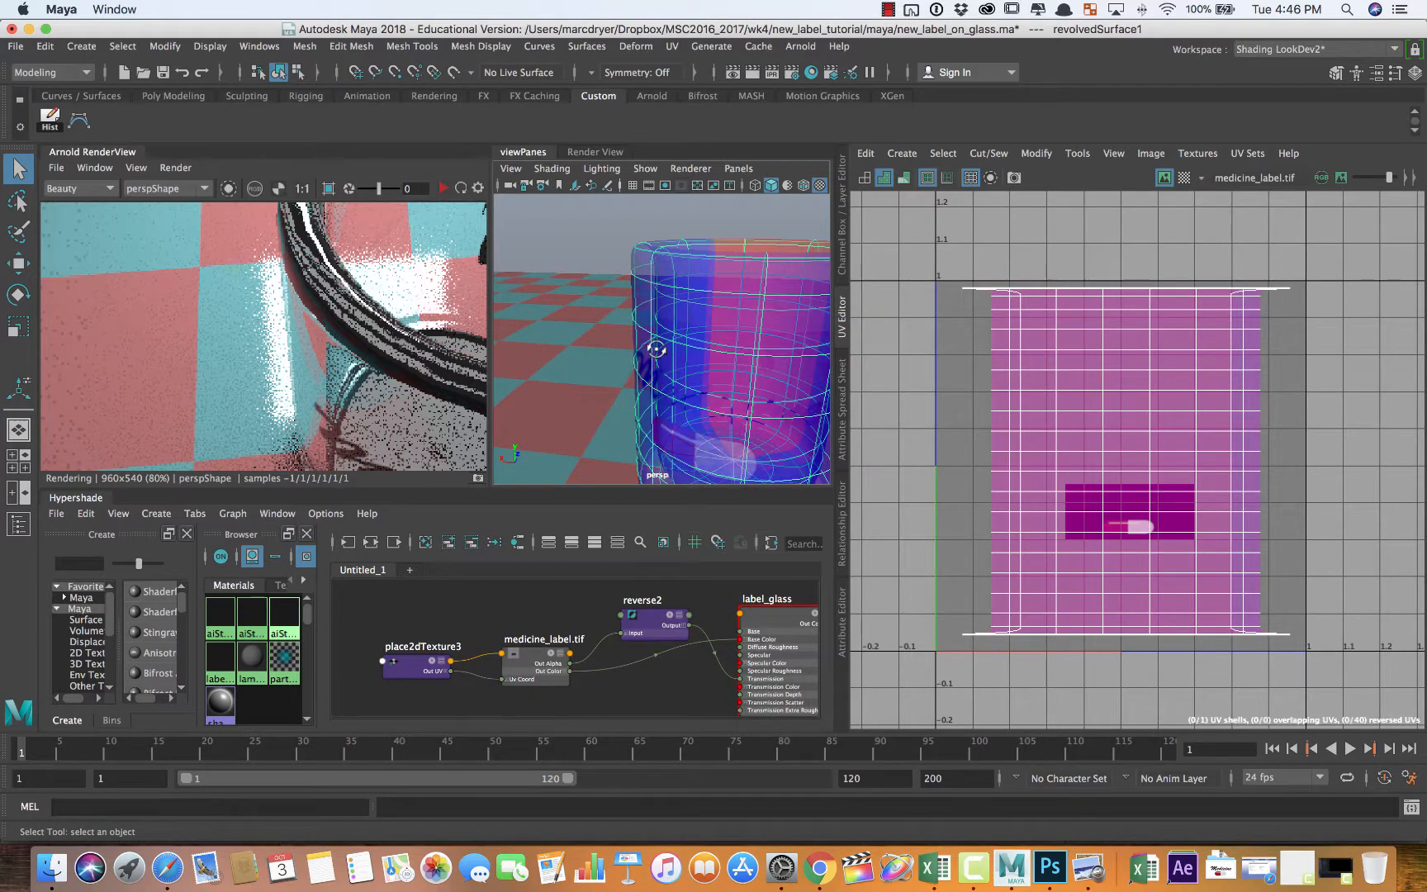
pyautogui.keyDown('alt'); pyautogui.moveTo(657, 349); pyautogui.dragTo(611, 306); pyautogui.keyUp('alt')
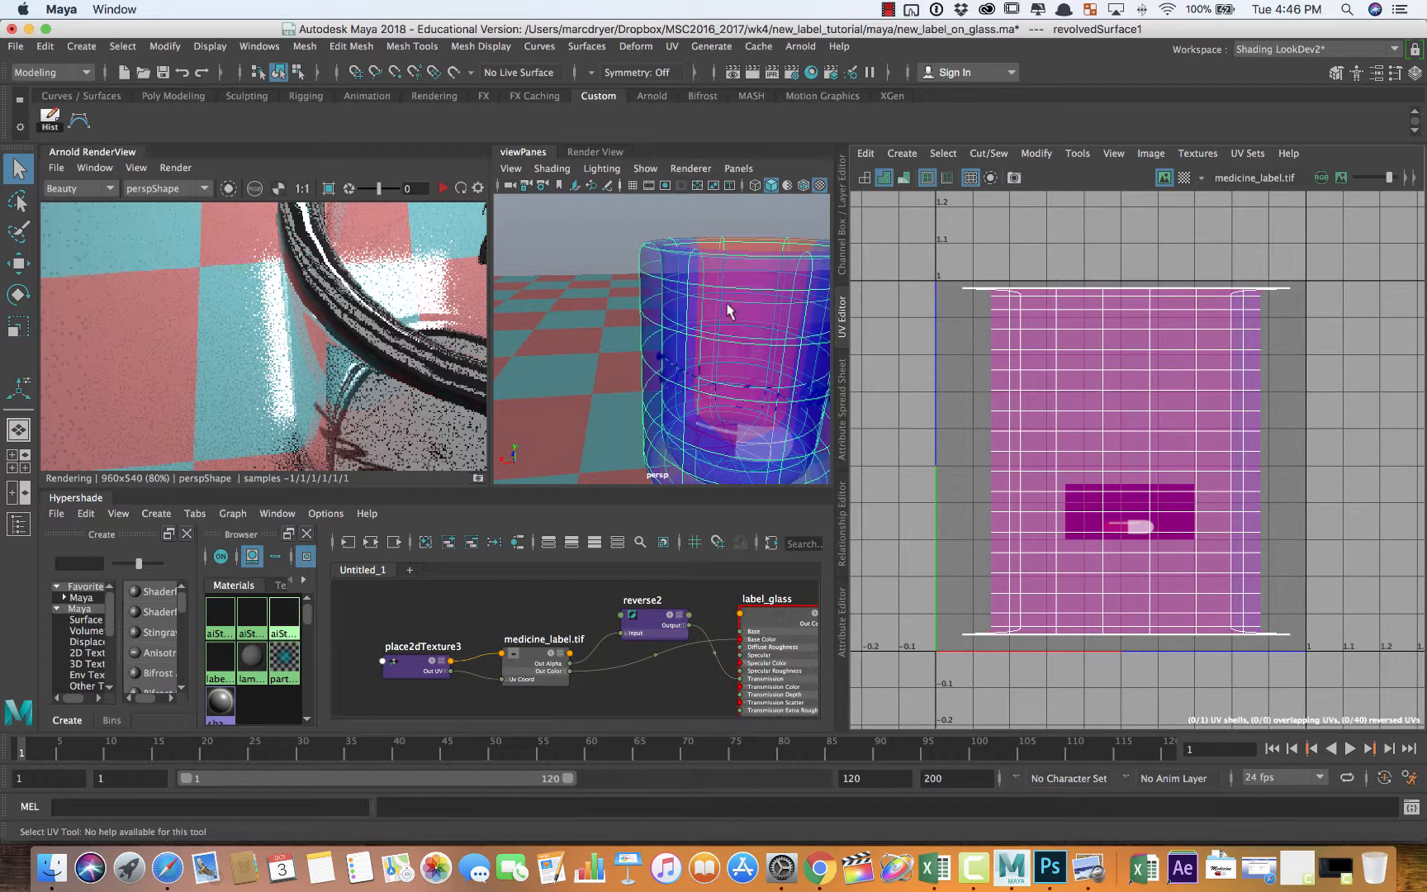
pyautogui.click(672, 46)
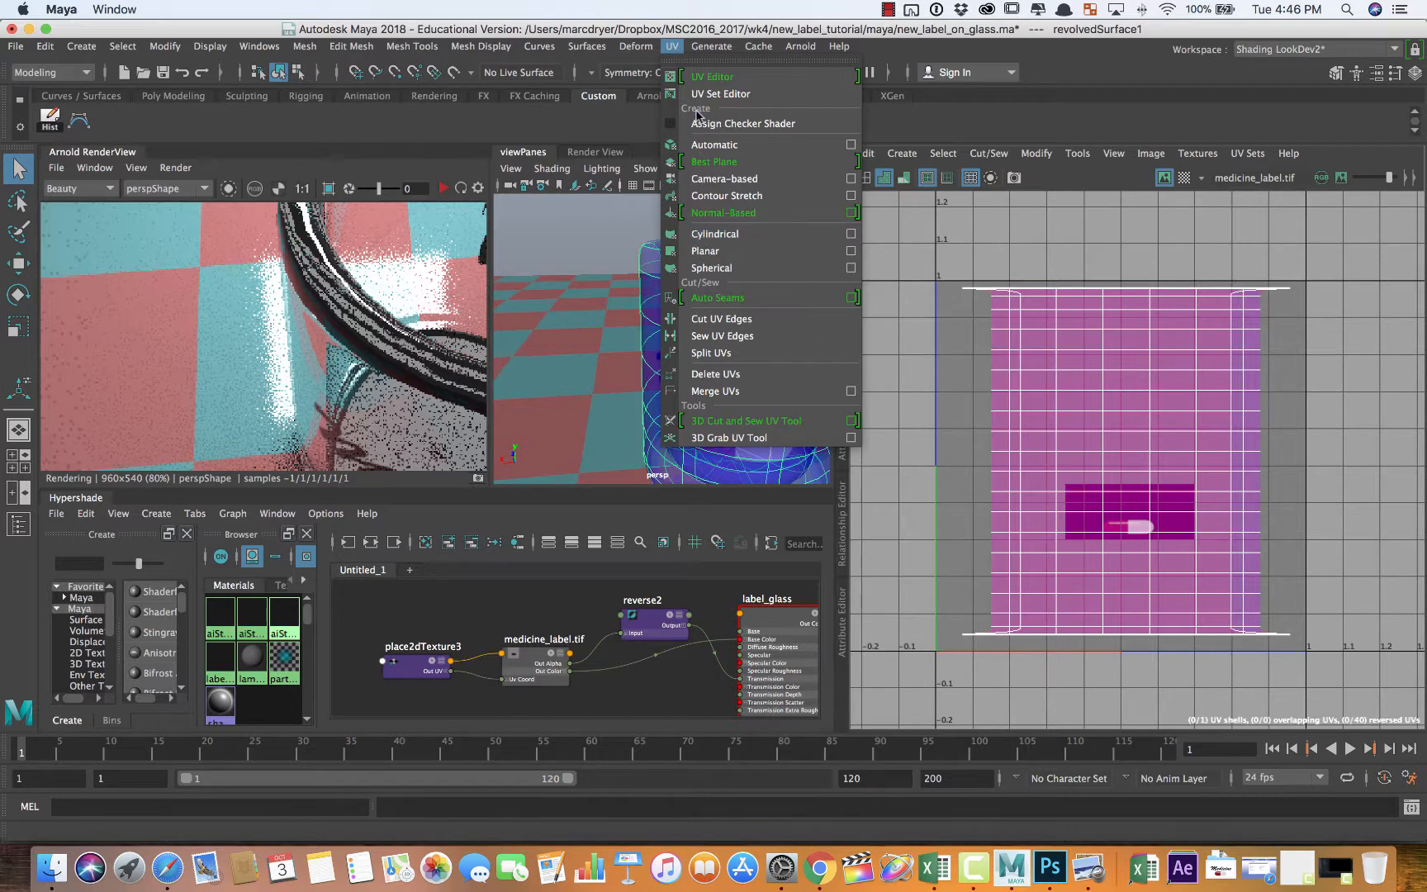
pyautogui.click(726, 233)
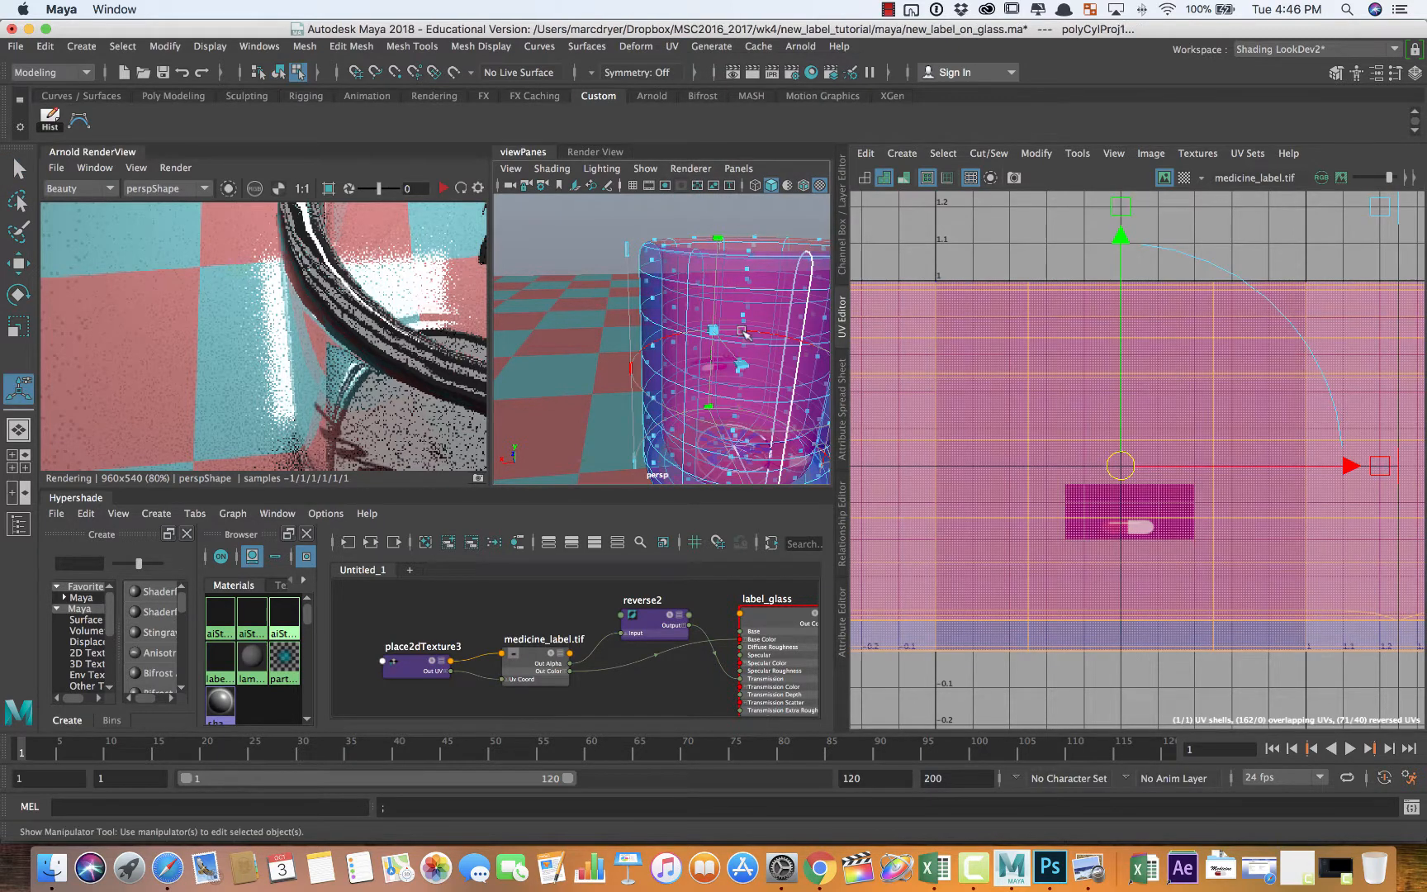
pyautogui.keyDown('alt'); pyautogui.moveTo(742, 332); pyautogui.dragTo(636, 357, button='right'); pyautogui.keyUp('alt')
pyautogui.keyDown('alt'); pyautogui.moveTo(636, 358); pyautogui.dragTo(661, 368); pyautogui.keyUp('alt')
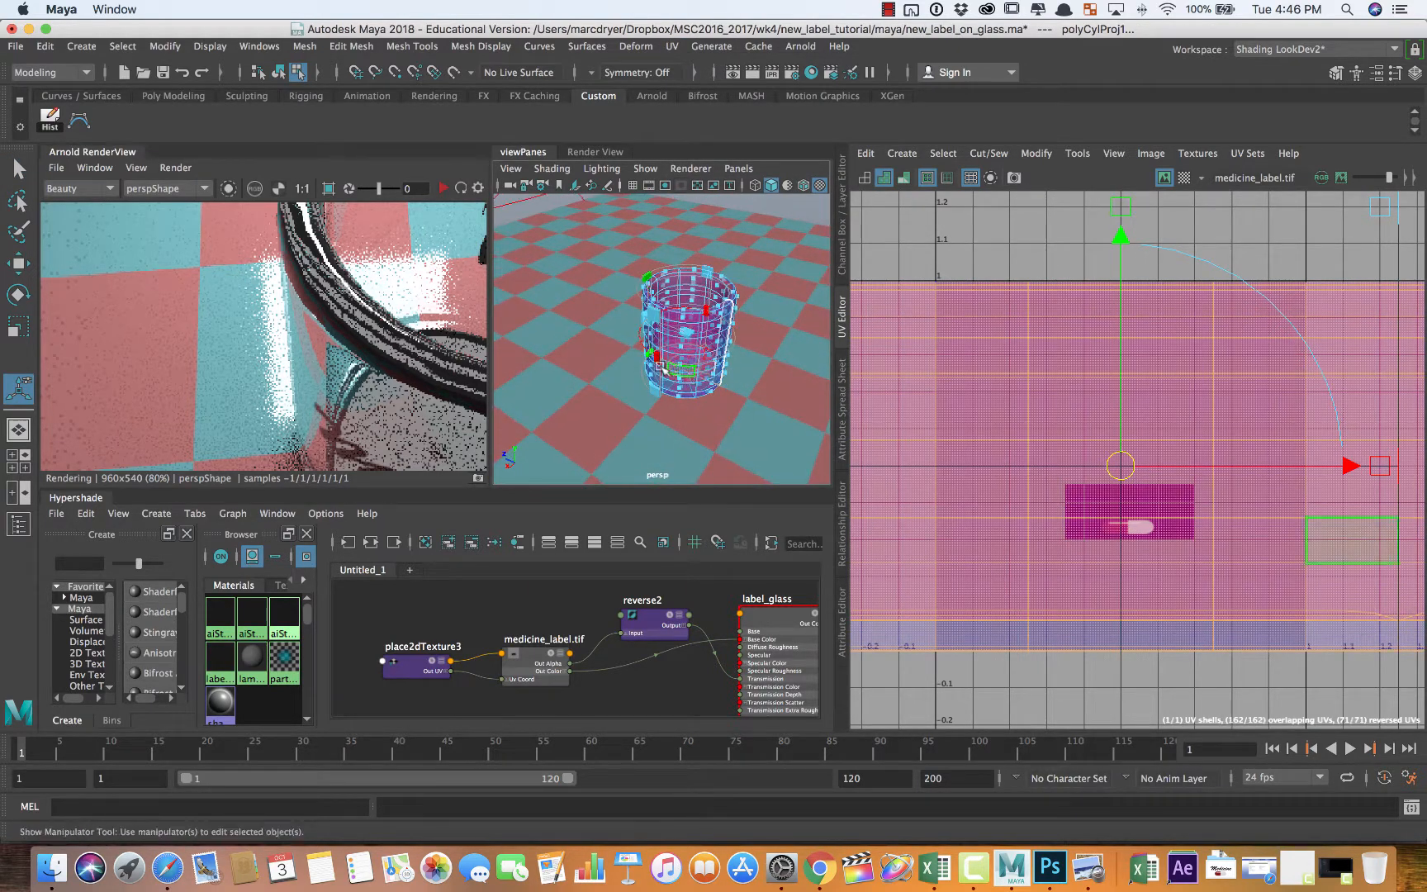
# Switch to the Modeling - Standard workspace and sweep the cylindrical projection all the way around the glass
pyautogui.click(1300, 51)
pyautogui.click(1314, 137)
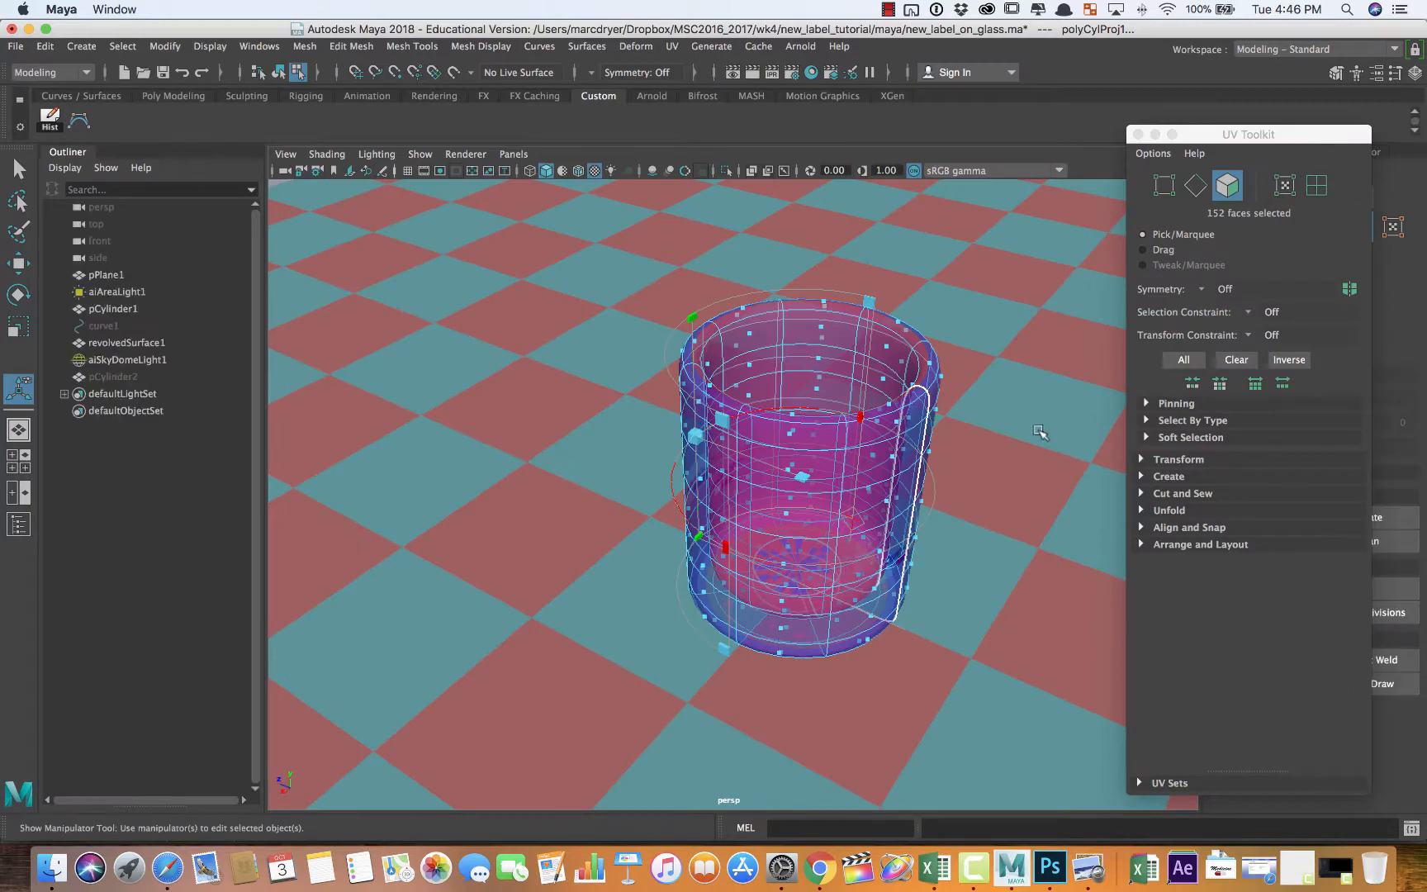
pyautogui.keyDown('alt'); pyautogui.moveTo(1007, 436); pyautogui.dragTo(845, 383, button='middle'); pyautogui.keyUp('alt')
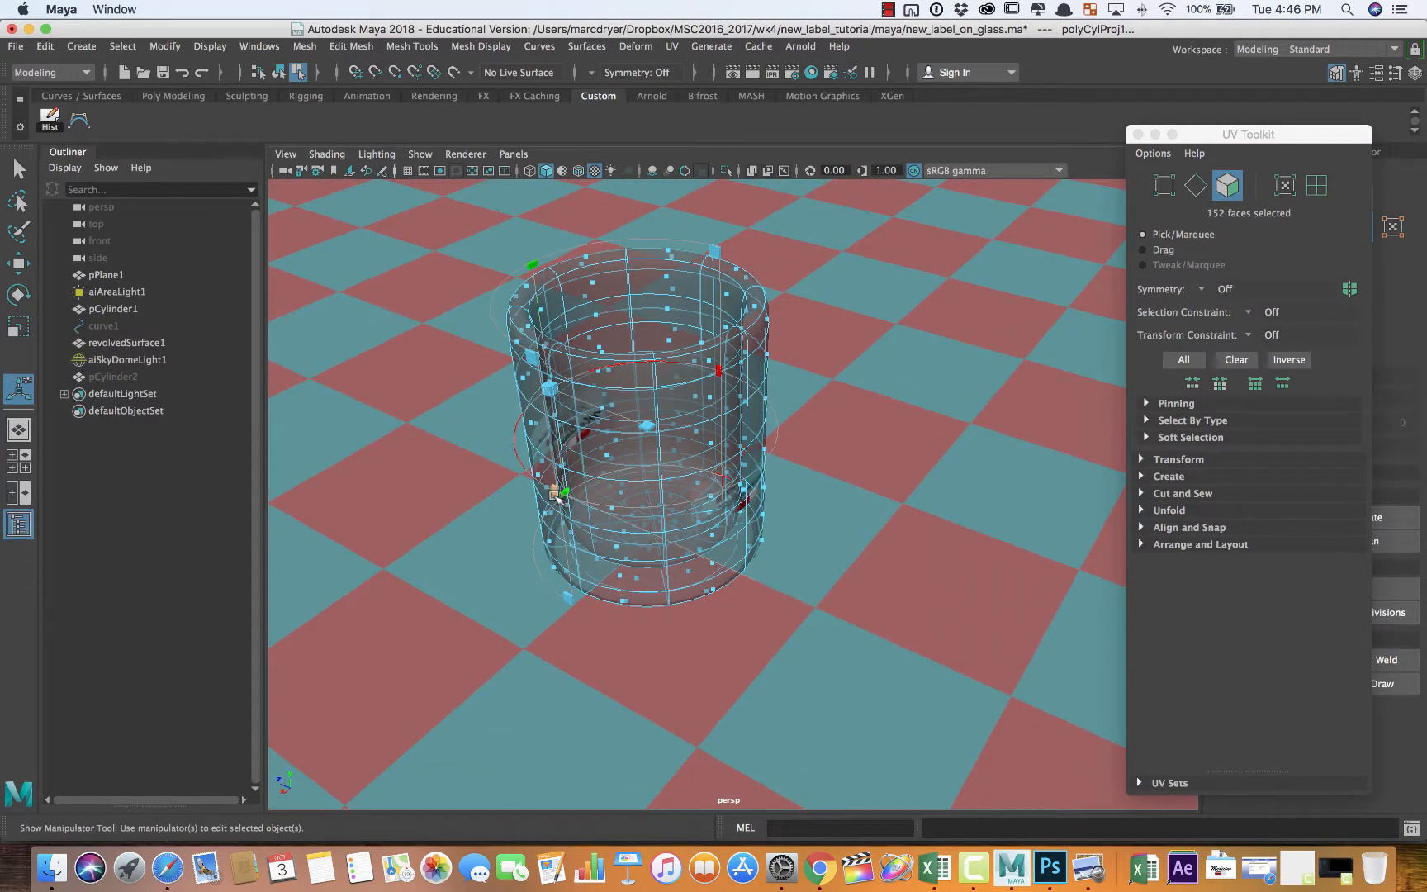
pyautogui.moveTo(555, 495); pyautogui.dragTo(764, 429)
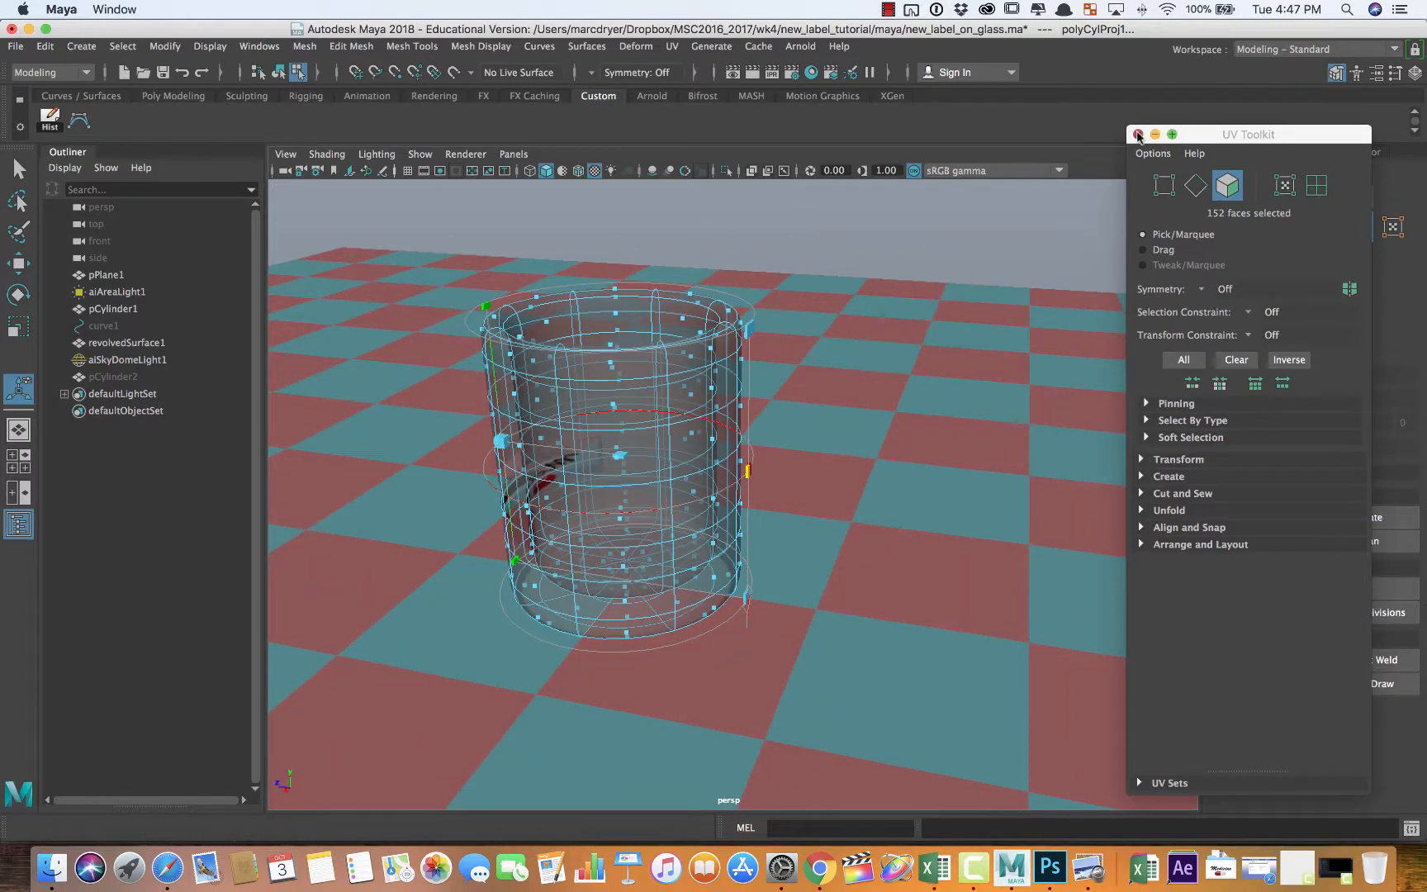
pyautogui.click(1137, 134)
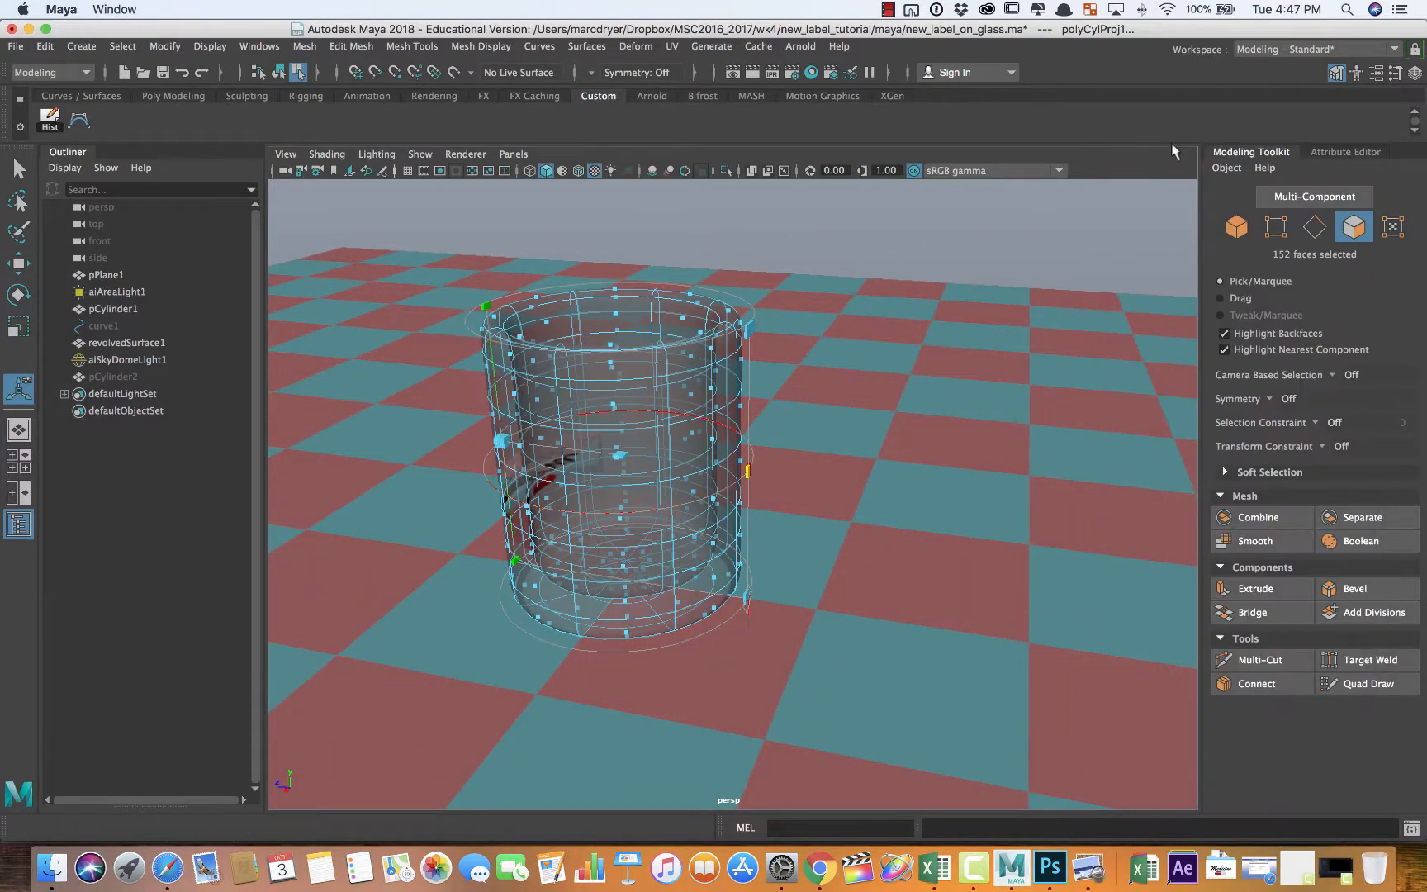
# Open the UV Editor and place it beside the viewport so the glass and its UV layout are both visible
pyautogui.click(672, 46)
pyautogui.click(698, 76)
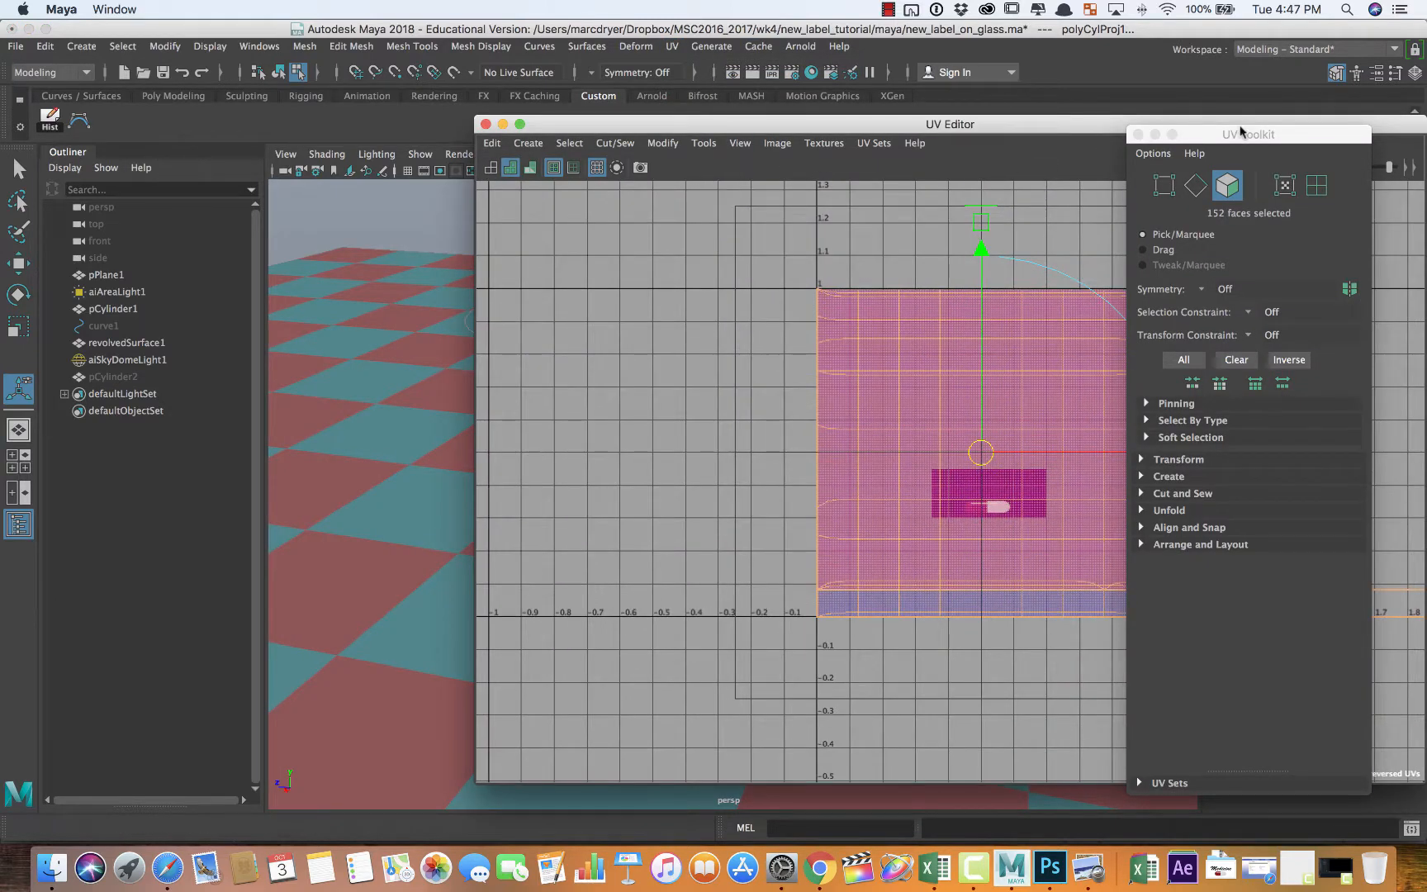
pyautogui.moveTo(915, 131); pyautogui.dragTo(1235, 126)
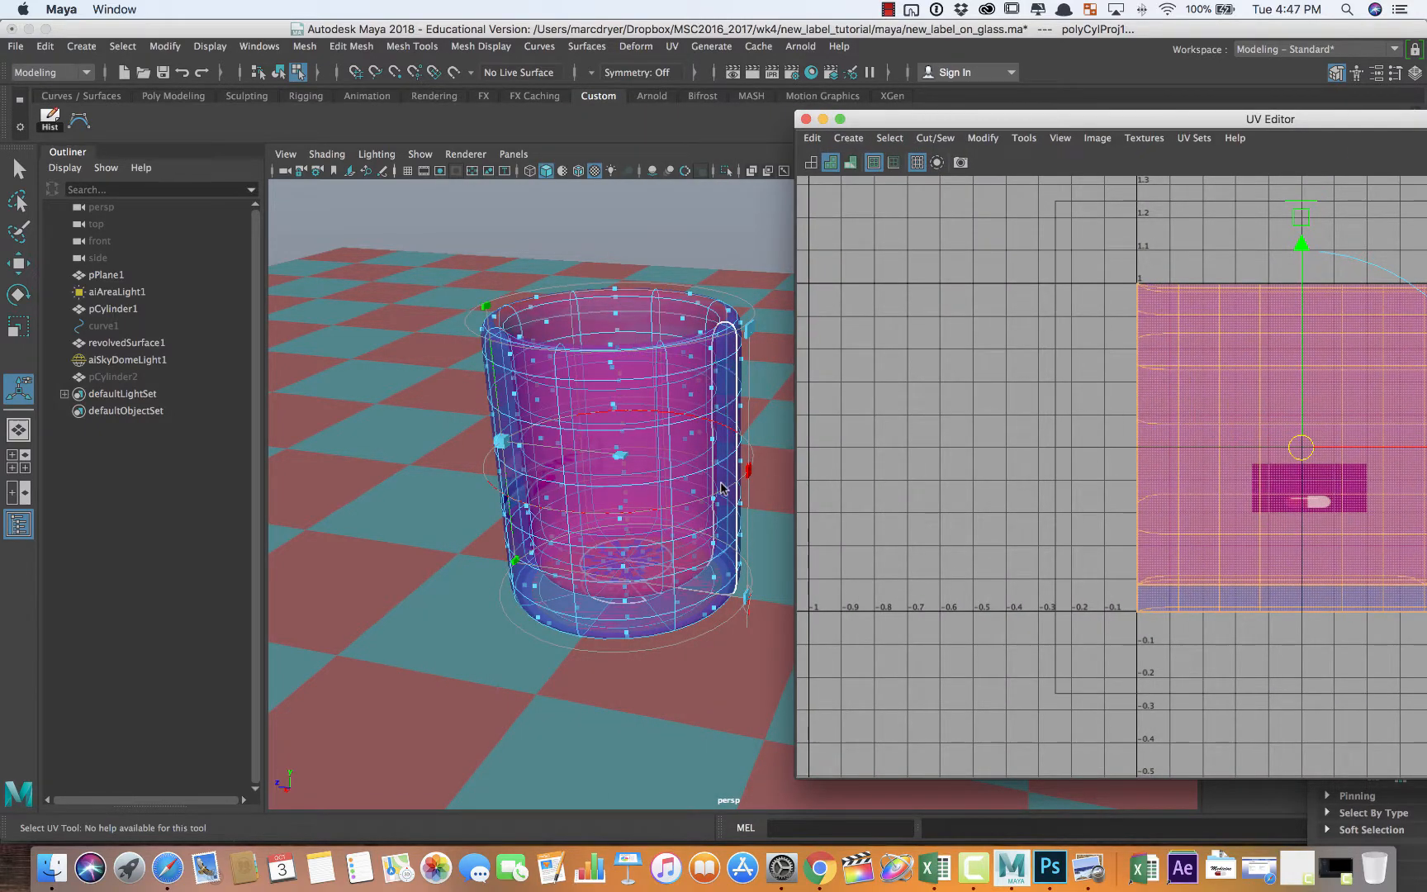
pyautogui.keyDown('alt'); pyautogui.moveTo(742, 477); pyautogui.dragTo(718, 450); pyautogui.keyUp('alt')
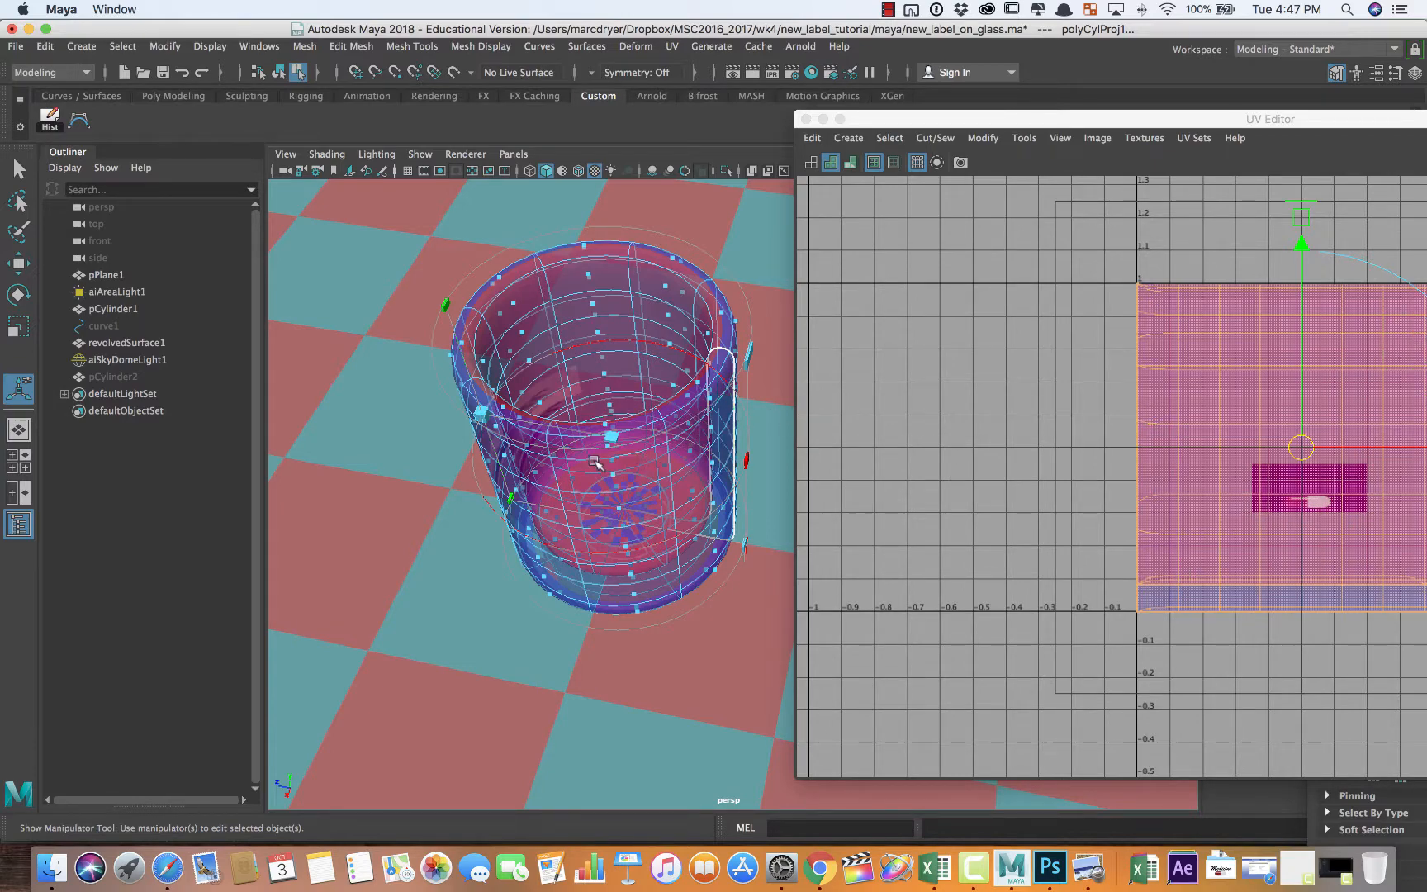
pyautogui.moveTo(710, 462)
pyautogui.keyDown('alt'); pyautogui.mouseDown()
pyautogui.moveTo(748, 444)
pyautogui.moveTo(727, 445)
pyautogui.mouseUp(); pyautogui.keyUp('alt')
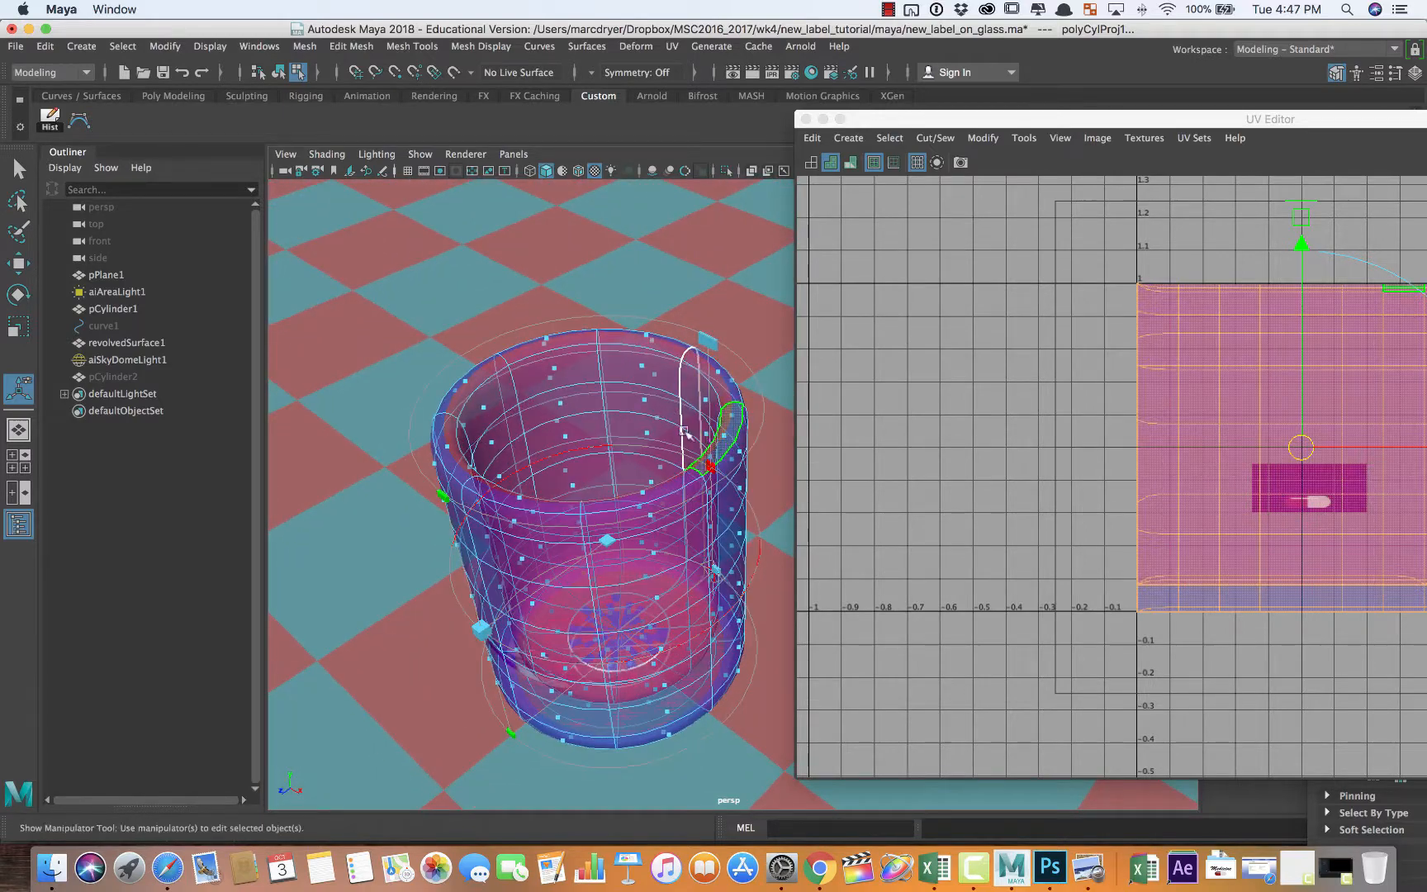
# Return the viewport to shaded display and select the edge loop around the inner rim of the glass
pyautogui.press('4')
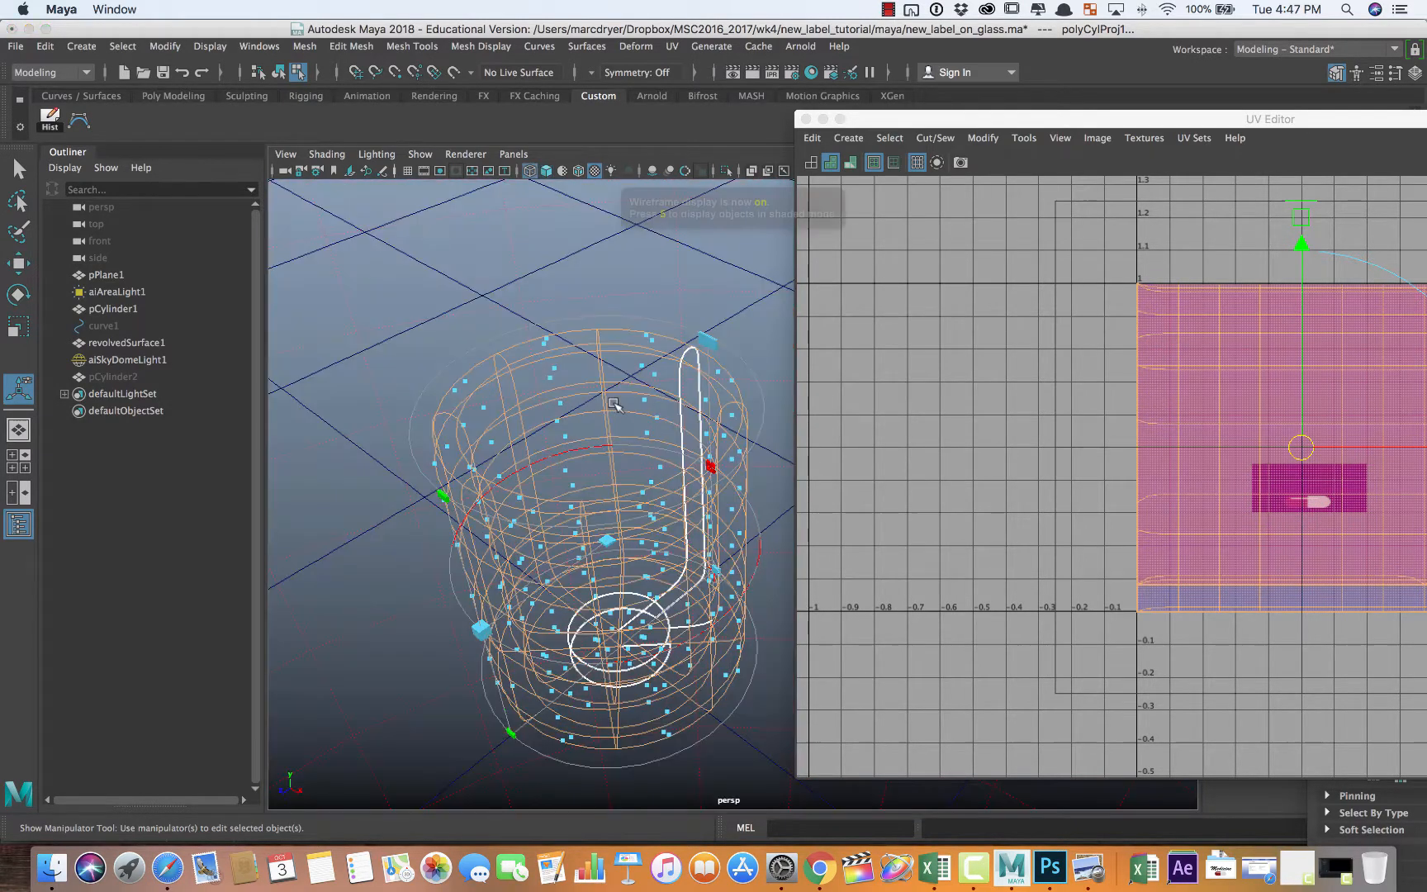
pyautogui.press('5')
pyautogui.click(628, 376)
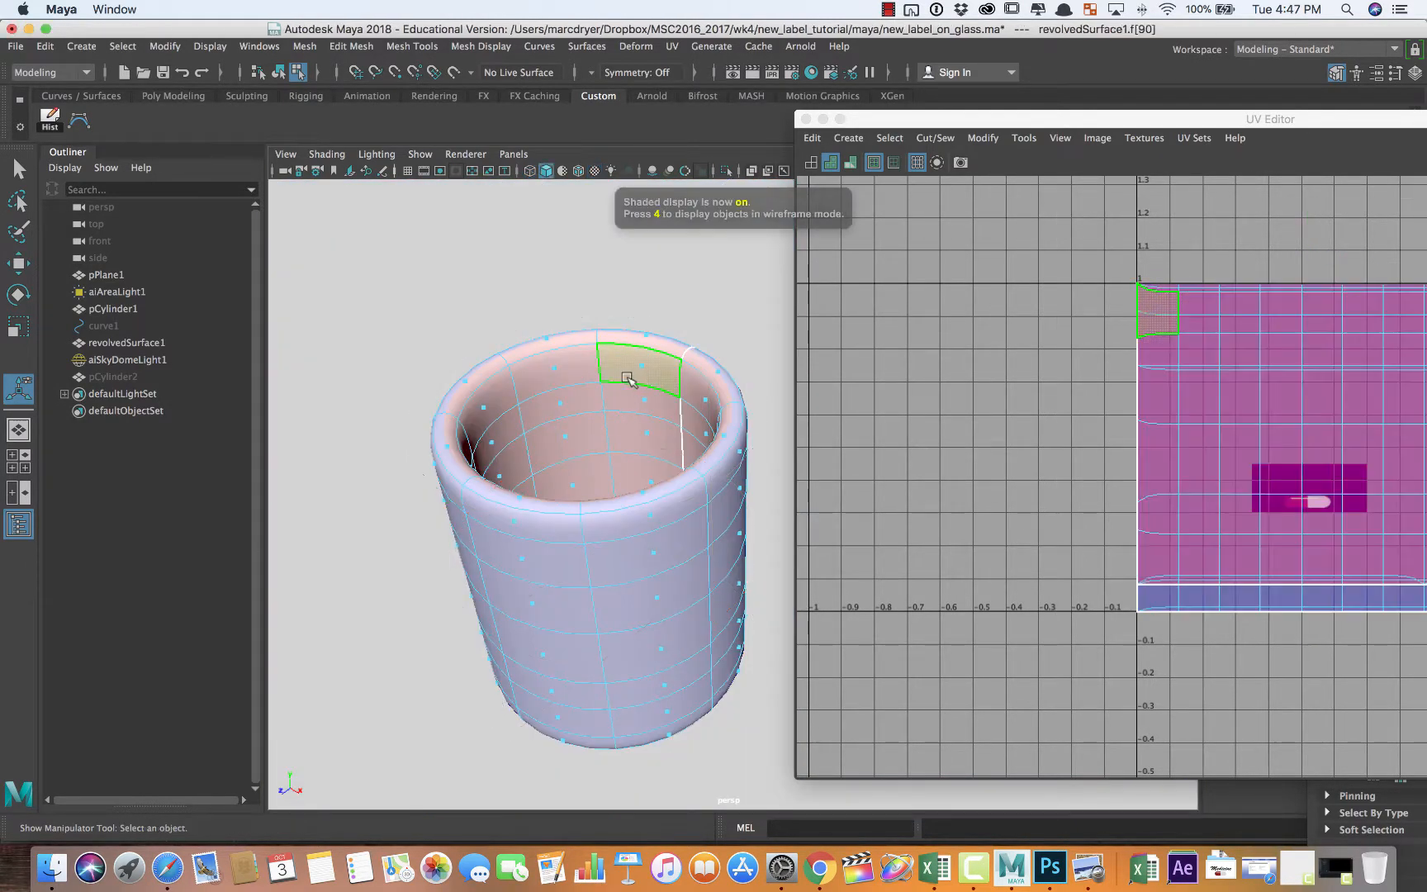
pyautogui.moveTo(618, 377); pyautogui.dragTo(617, 329, button='right')
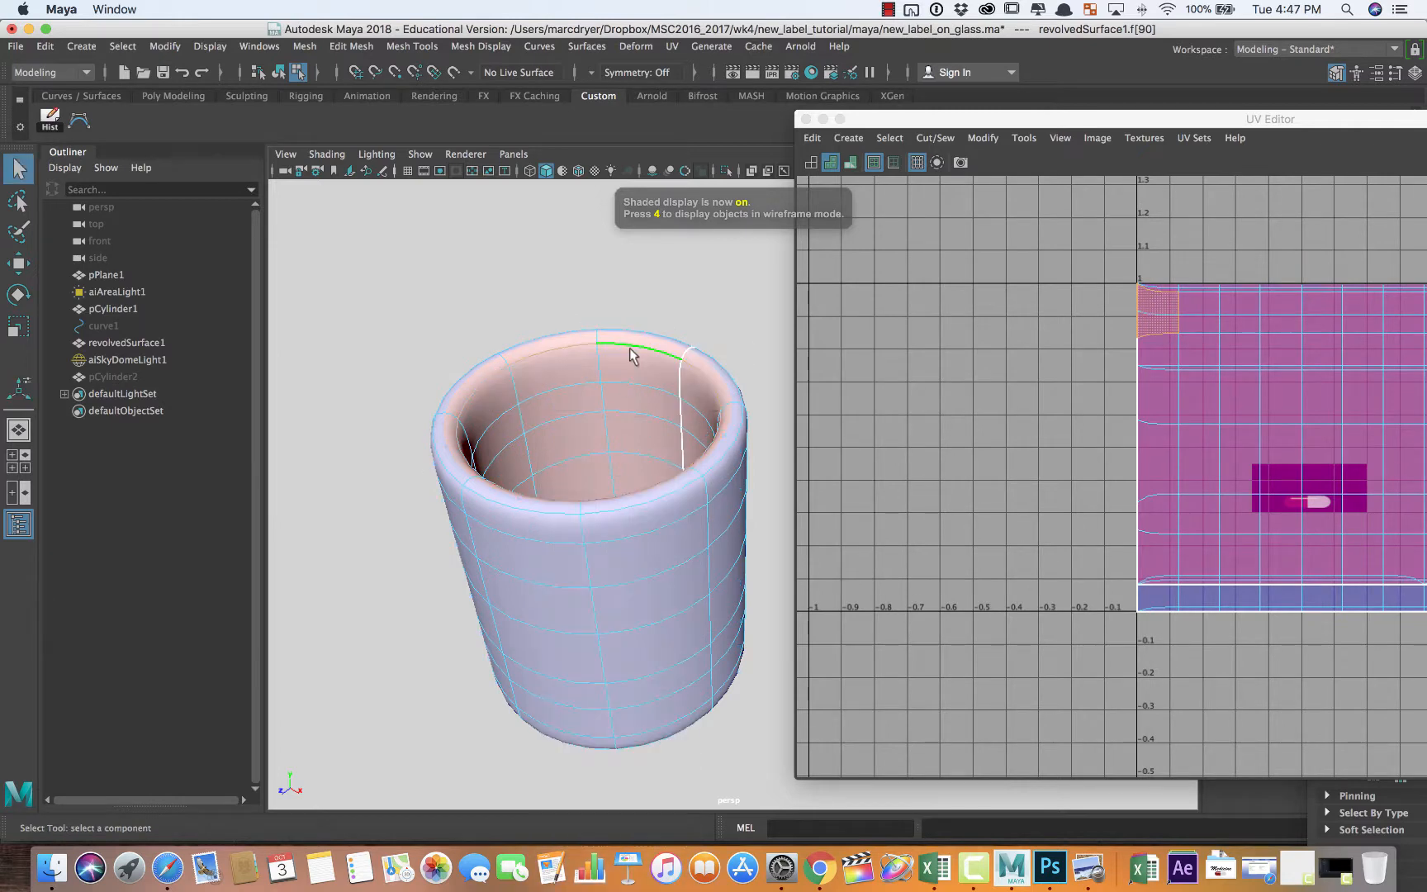
pyautogui.click(628, 347)
pyautogui.keyDown('alt'); pyautogui.moveTo(621, 360); pyautogui.dragTo(575, 355); pyautogui.keyUp('alt')
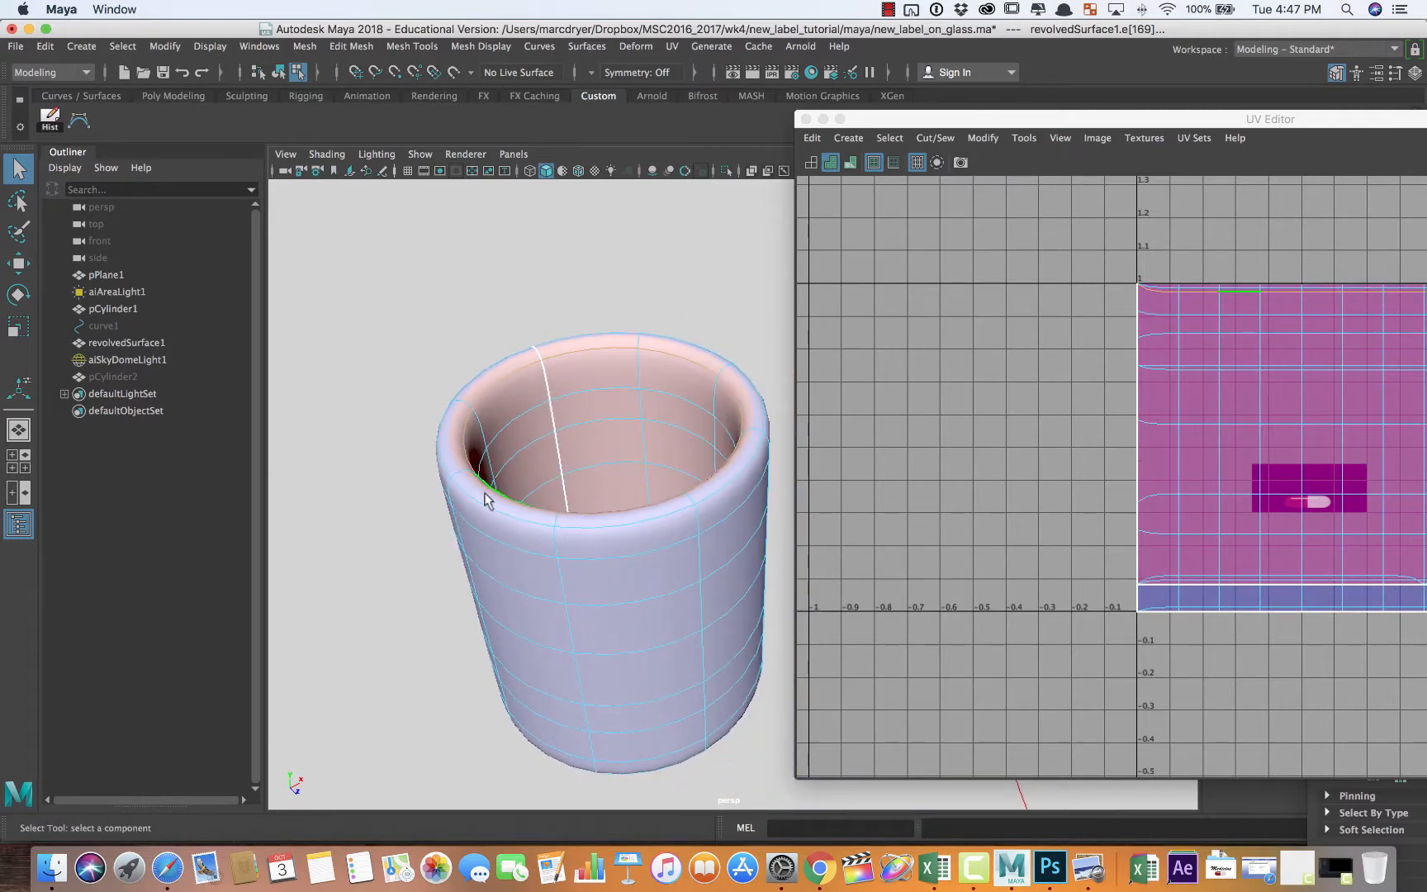
# Cut the glass's UVs along the selected inner-rim edge loop
pyautogui.moveTo(1178, 129); pyautogui.dragTo(824, 92)
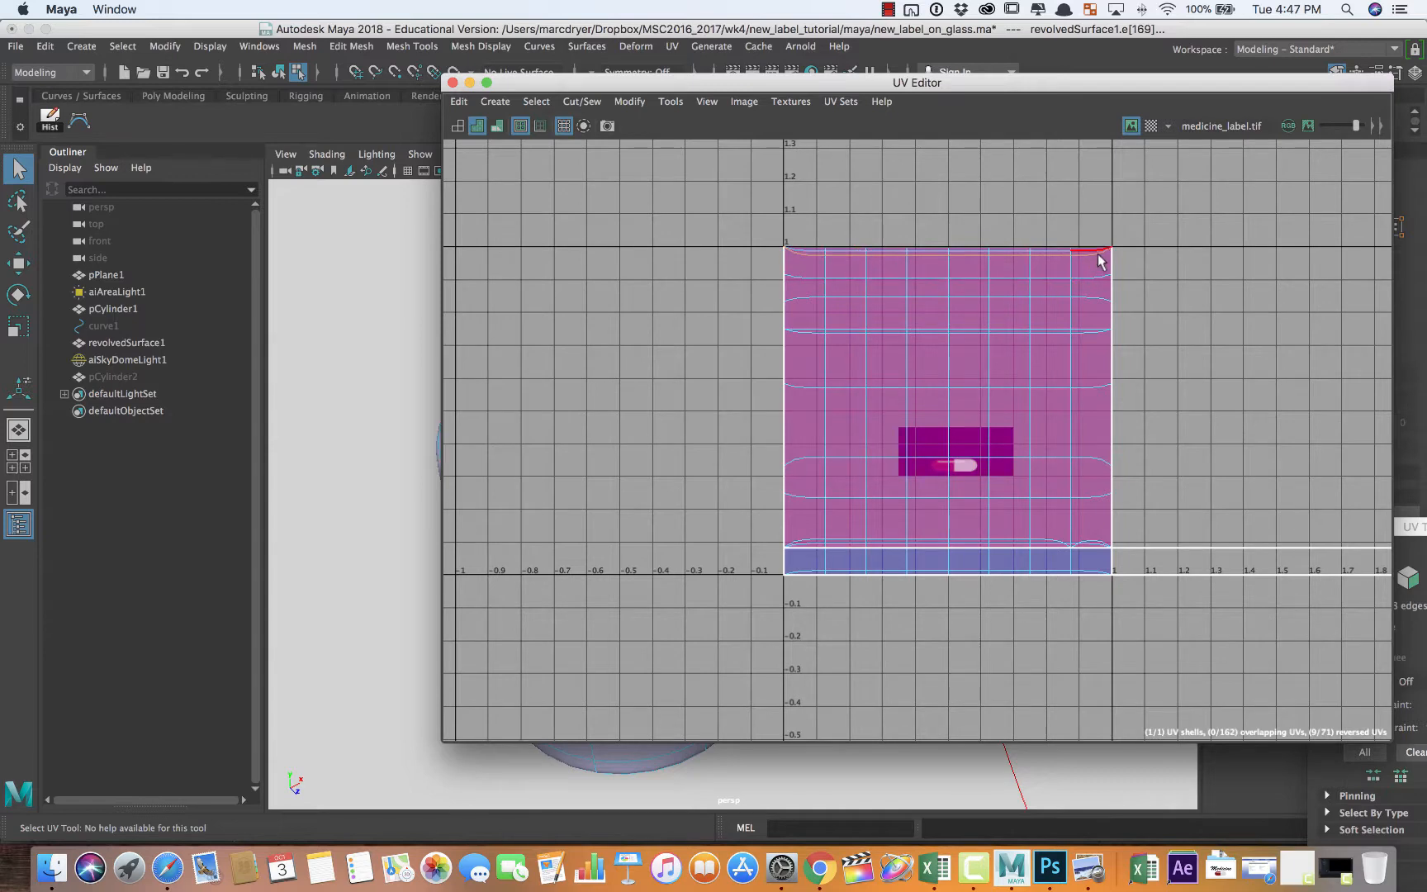
pyautogui.click(584, 105)
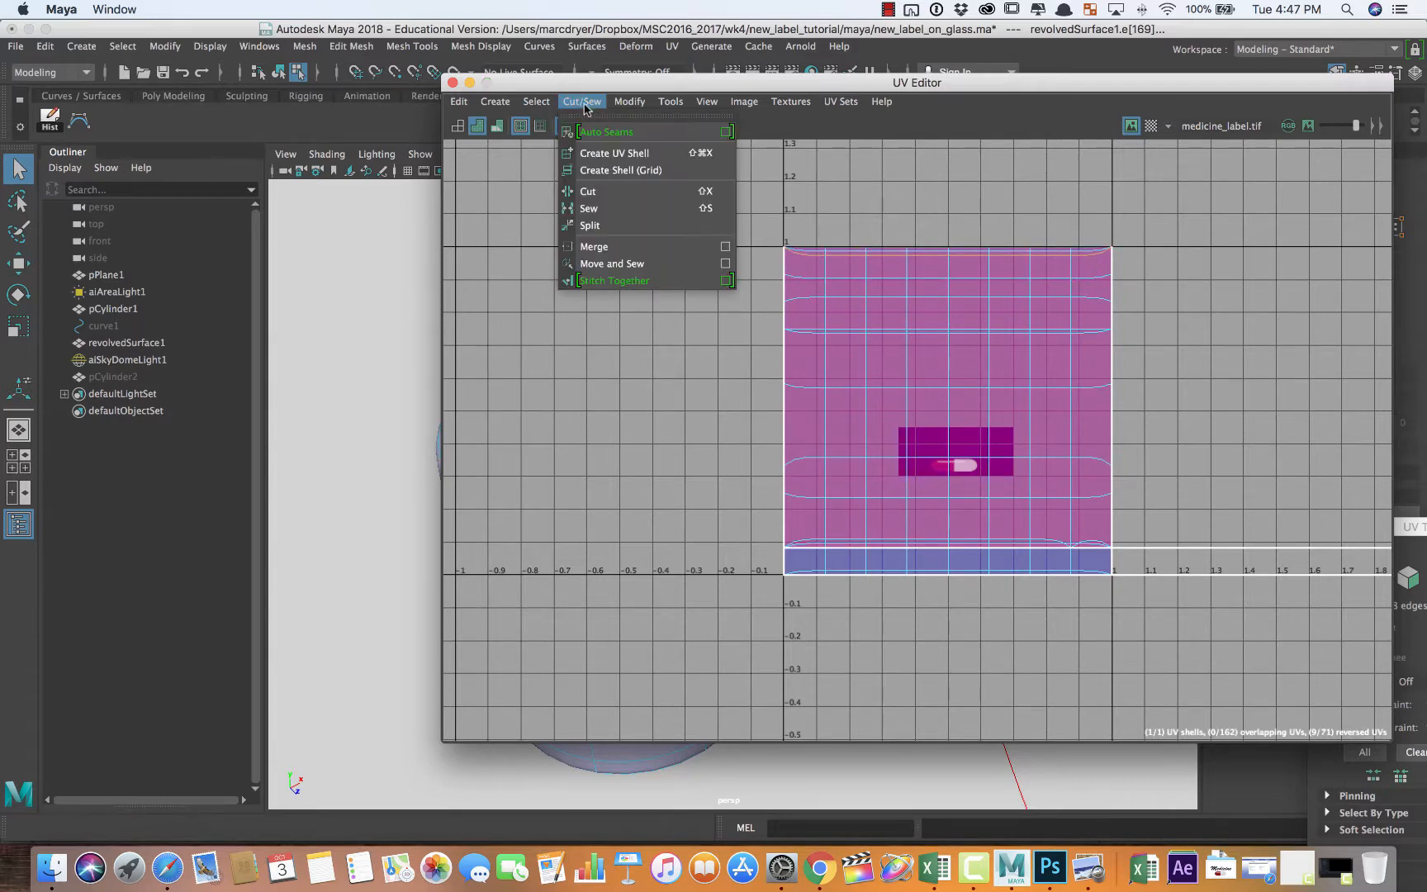
pyautogui.click(594, 191)
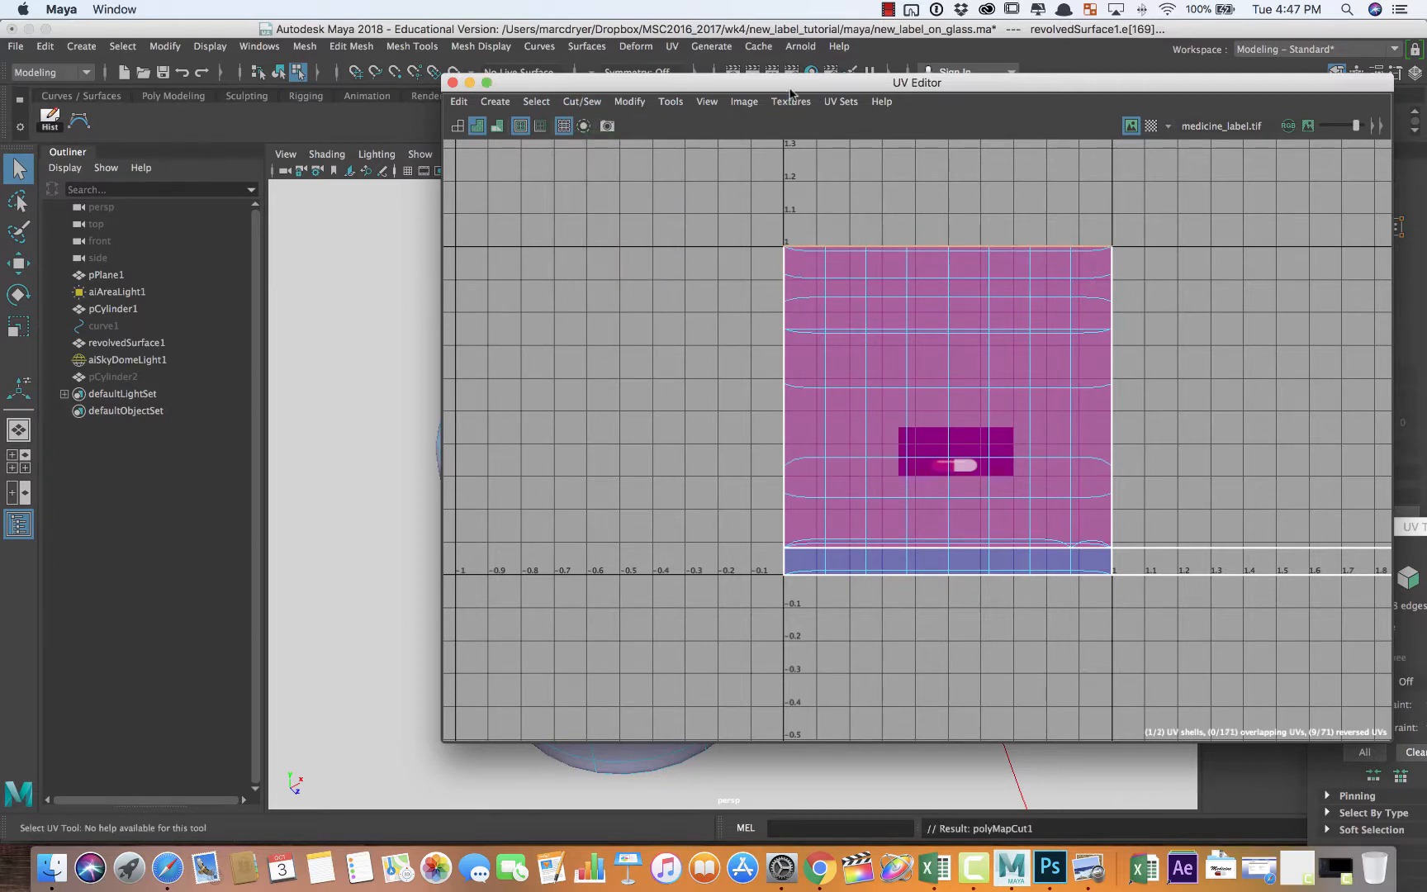
# Select the inner wall's whole UV shell and move it about 1.2 units in negative U, clear of the outer shell
pyautogui.moveTo(790, 93); pyautogui.dragTo(880, 105)
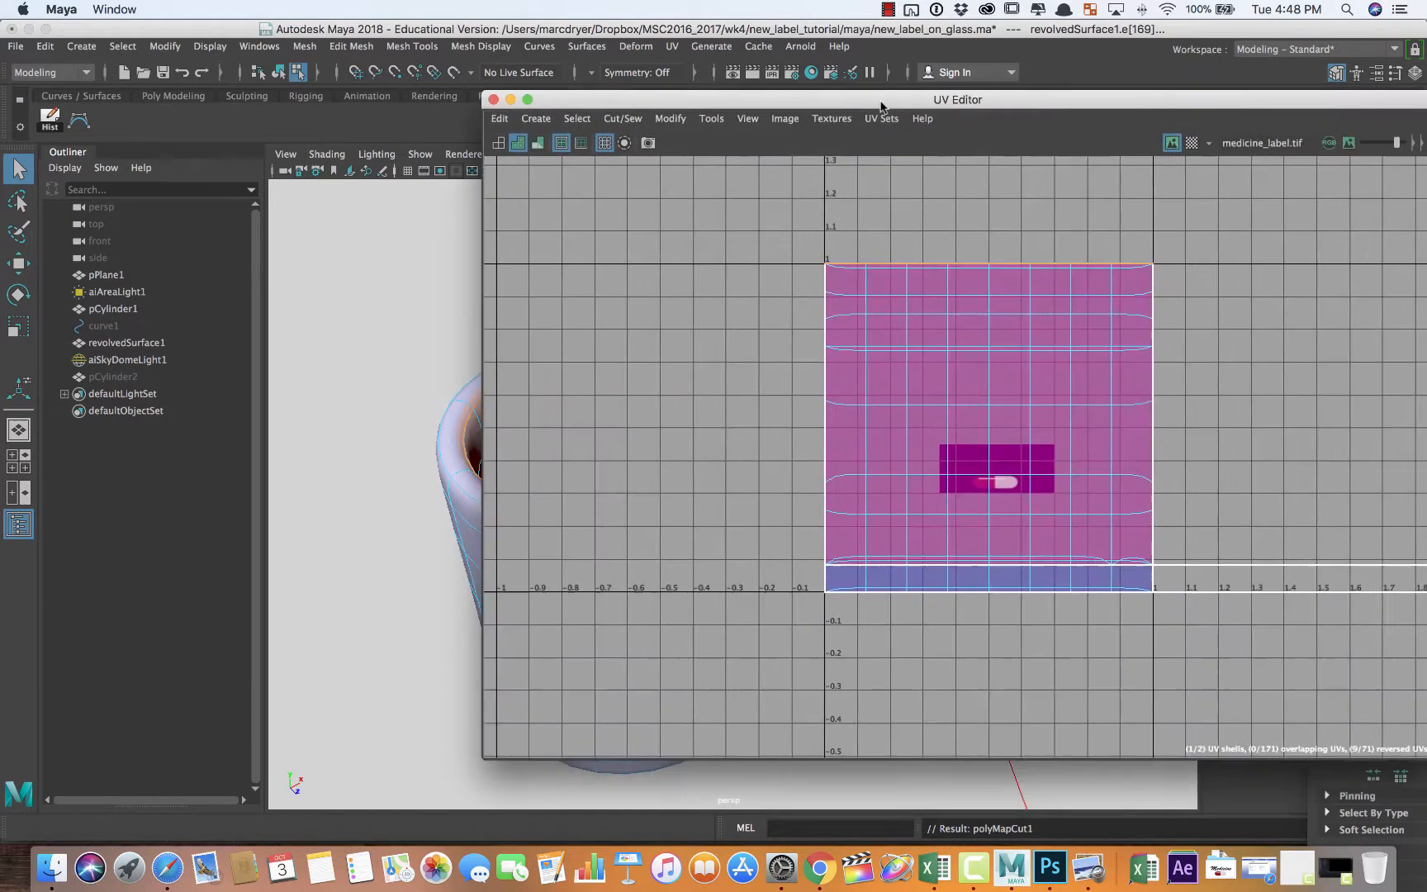
pyautogui.moveTo(690, 102); pyautogui.dragTo(985, 90)
pyautogui.moveTo(632, 390); pyautogui.dragTo(776, 385, button='right')
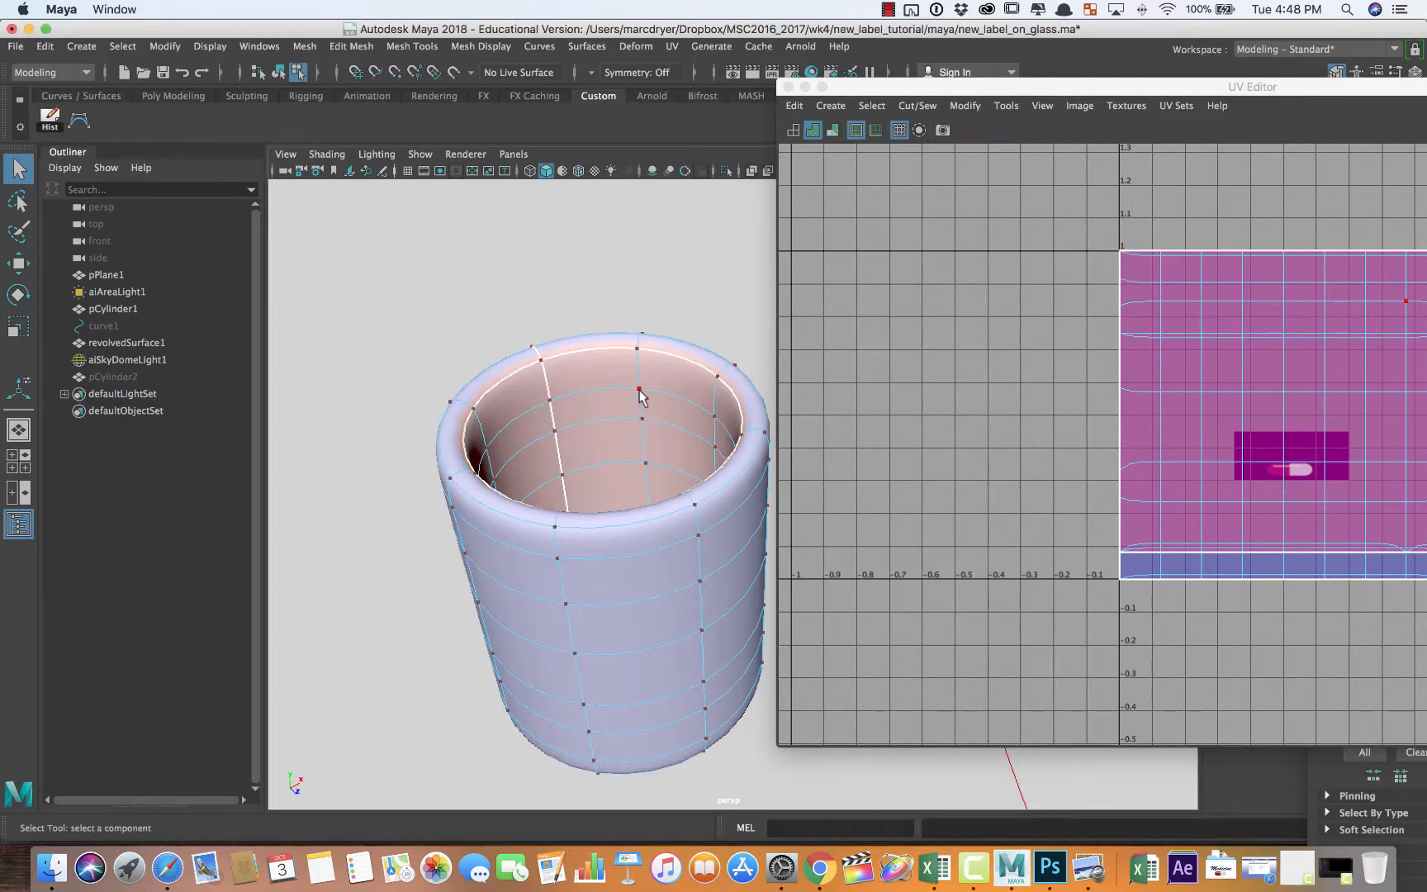
pyautogui.click(638, 391)
pyautogui.moveTo(1202, 87); pyautogui.dragTo(1029, 82)
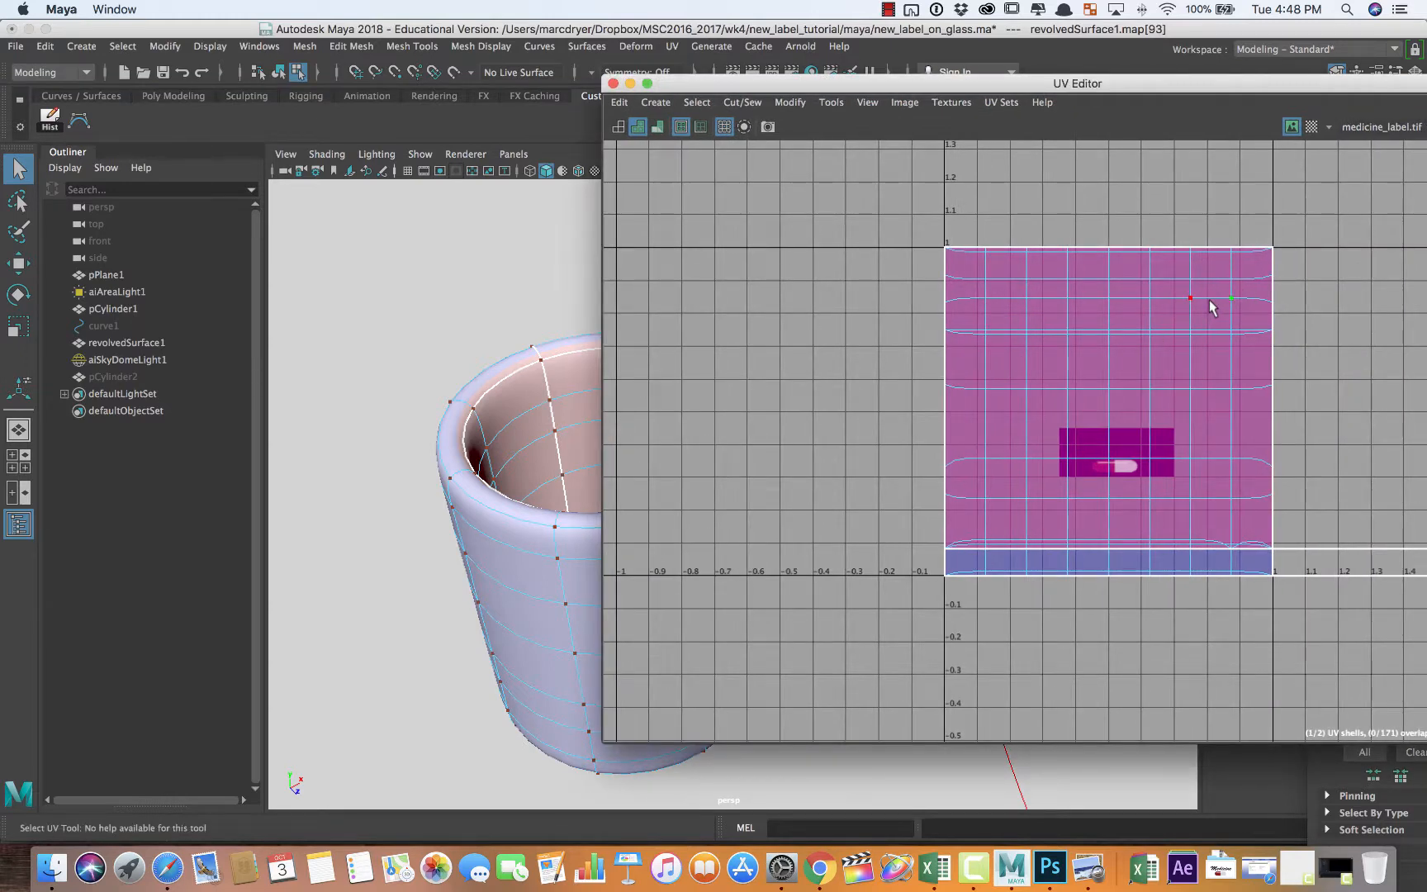
pyautogui.keyDown('ctrl'); pyautogui.moveTo(1167, 295); pyautogui.dragTo(1223, 322, button='right'); pyautogui.keyUp('ctrl')
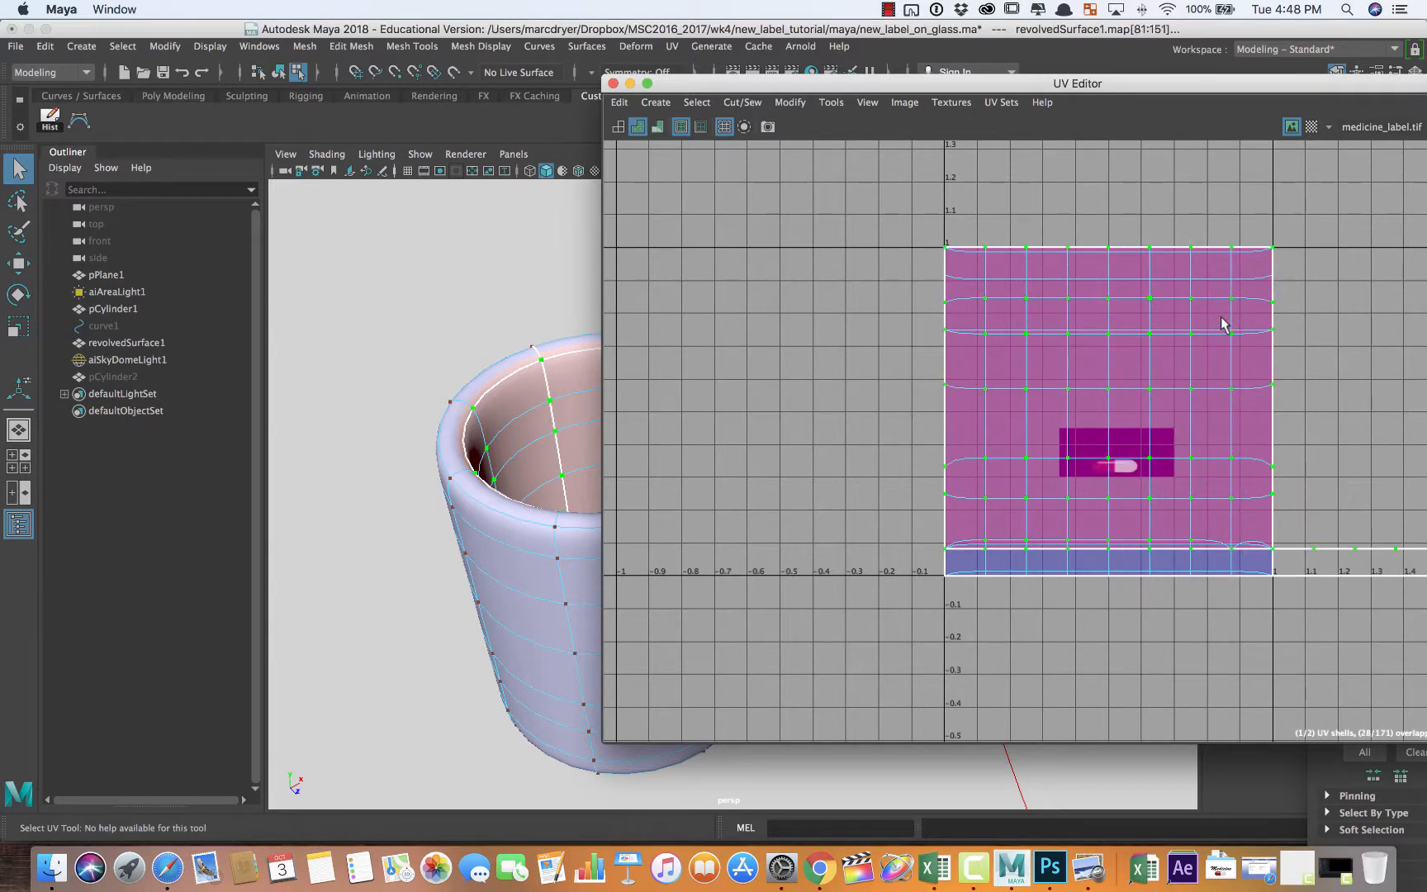
pyautogui.press('w')
pyautogui.moveTo(1365, 398); pyautogui.dragTo(977, 421)
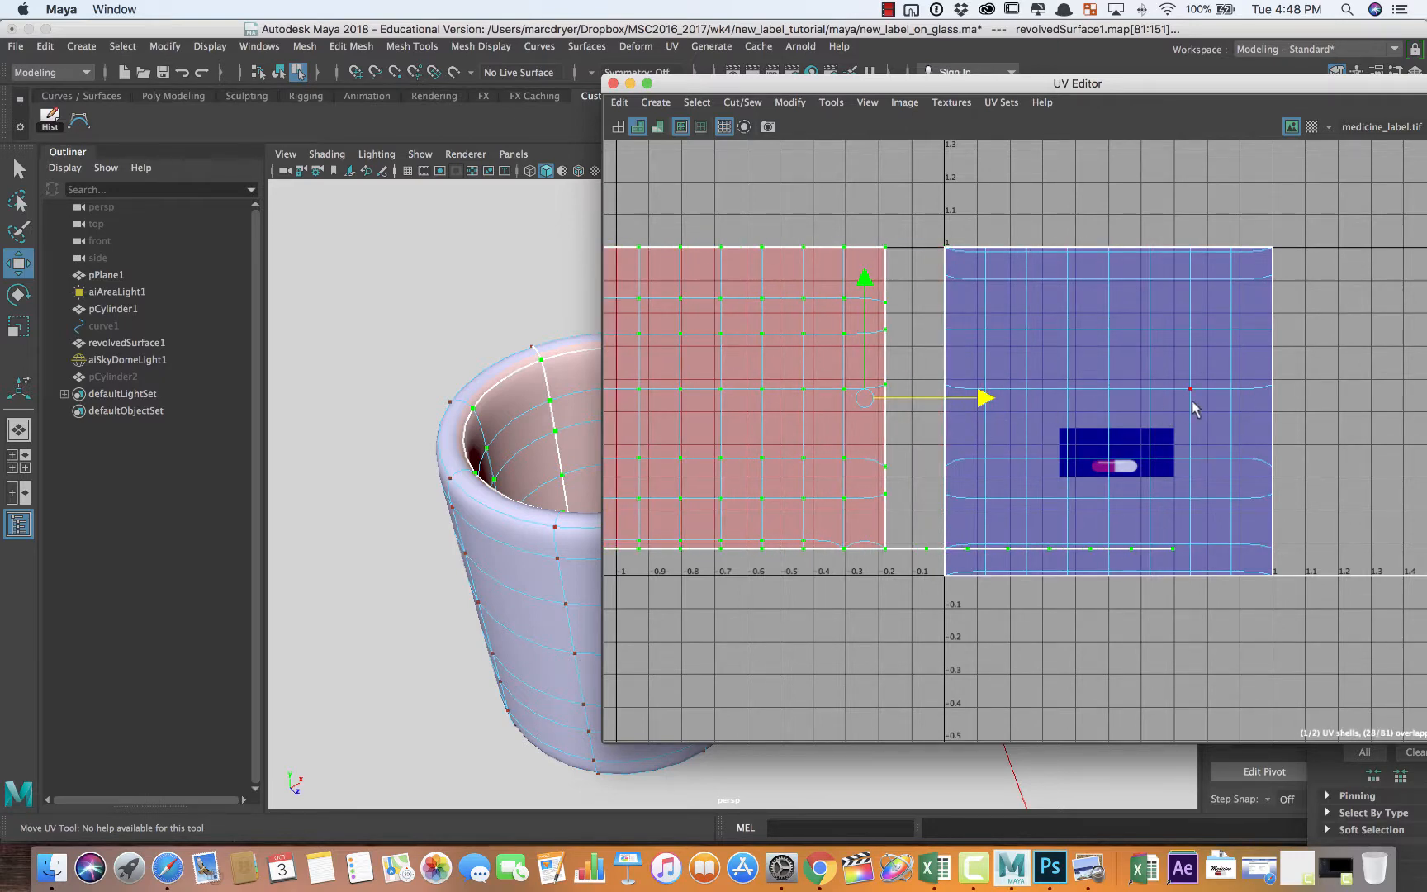
# Dock the UV Toolkit beside the UV Editor and flip the inner wall's UV shell along U
pyautogui.scroll(-2, 1192, 407)
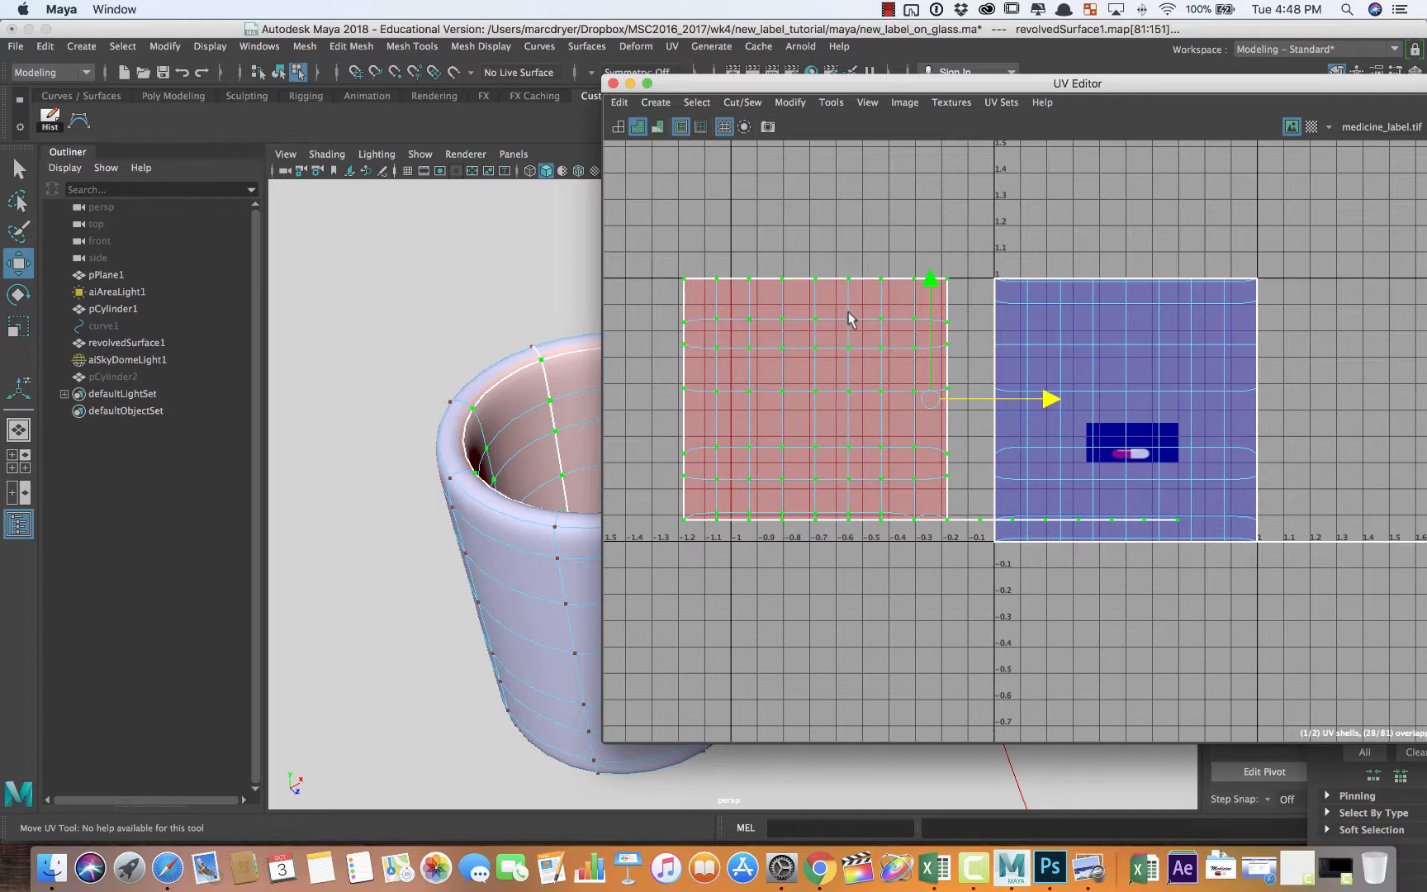
pyautogui.moveTo(826, 84); pyautogui.dragTo(598, 73)
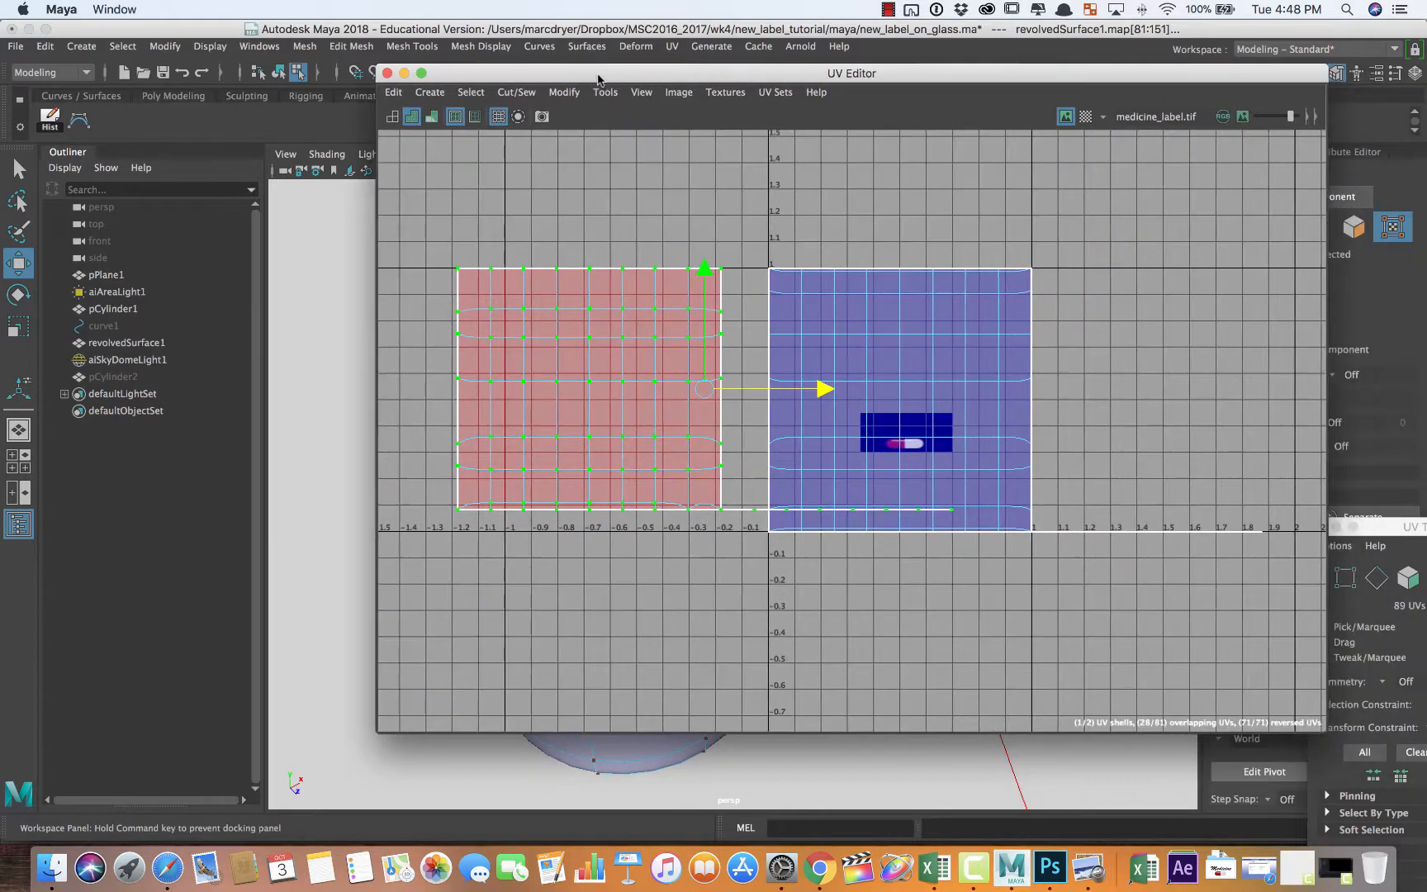
pyautogui.moveTo(850, 79); pyautogui.dragTo(623, 115)
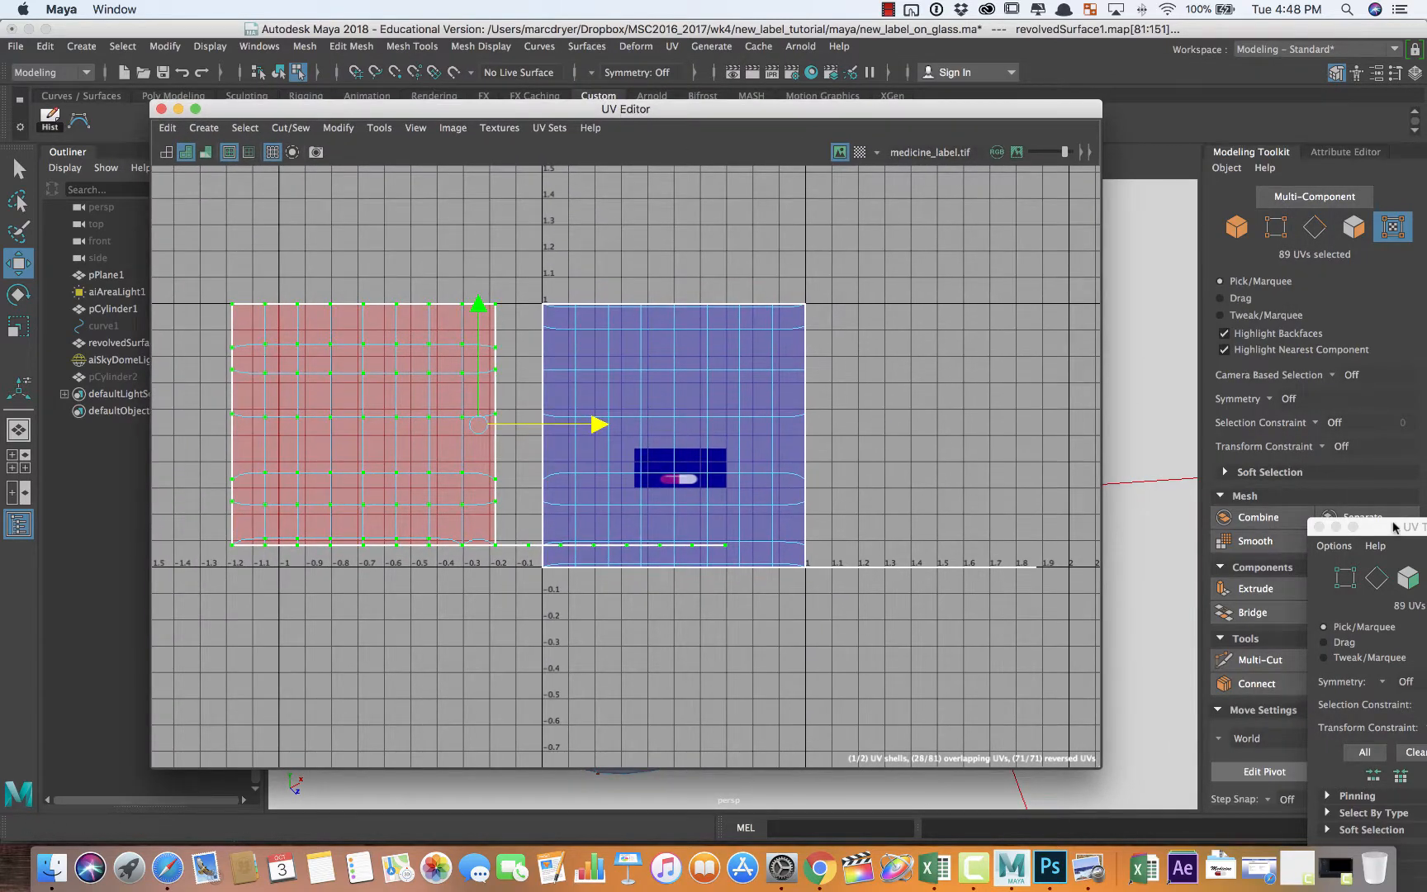
pyautogui.moveTo(1401, 526); pyautogui.dragTo(1097, 138)
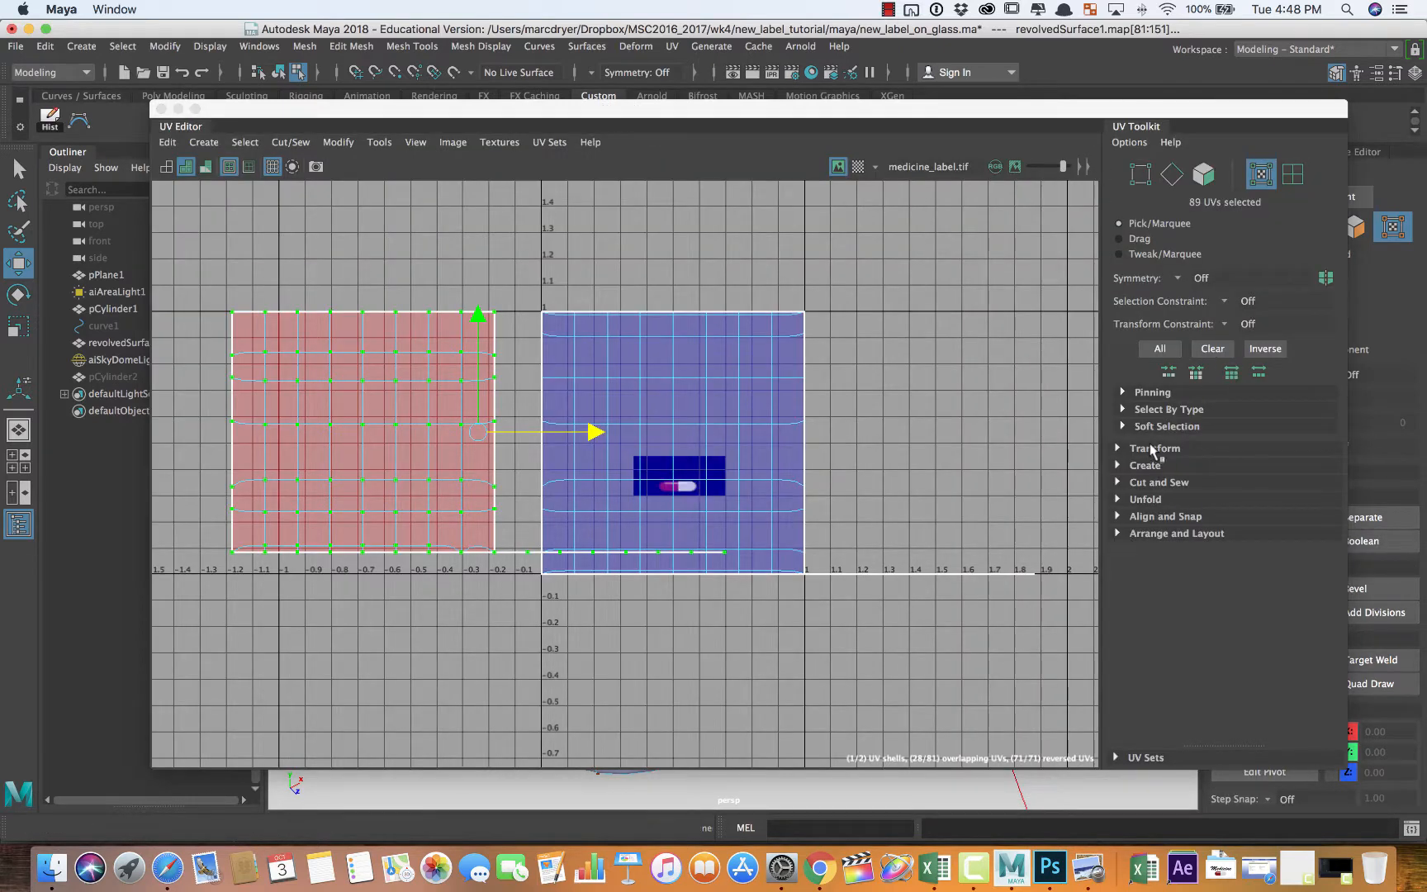
pyautogui.click(1154, 449)
pyautogui.scroll(-3, 1132, 594)
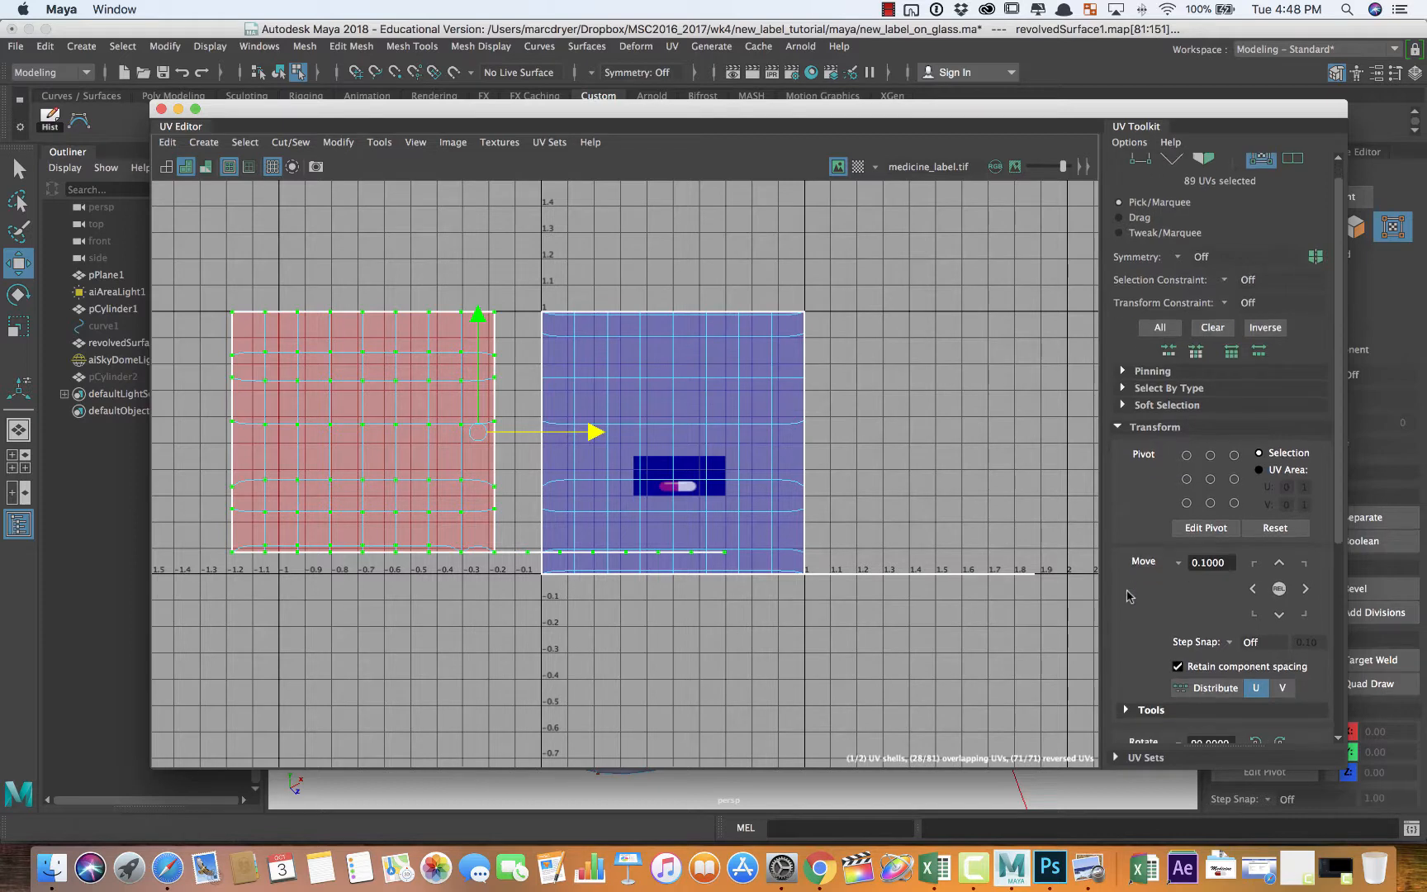
pyautogui.scroll(-3, 1130, 598)
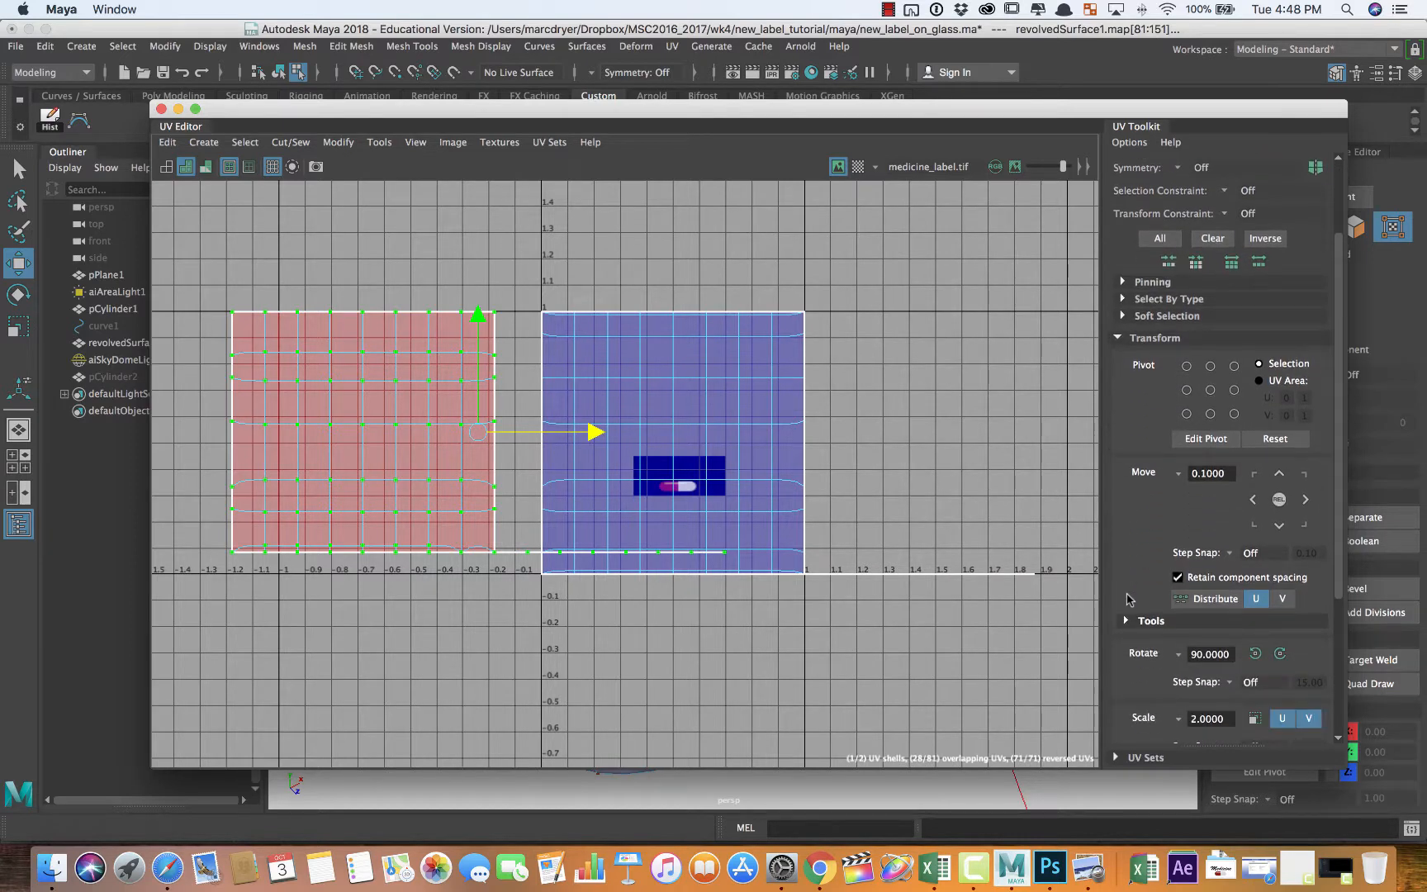
pyautogui.scroll(-11, 1131, 598)
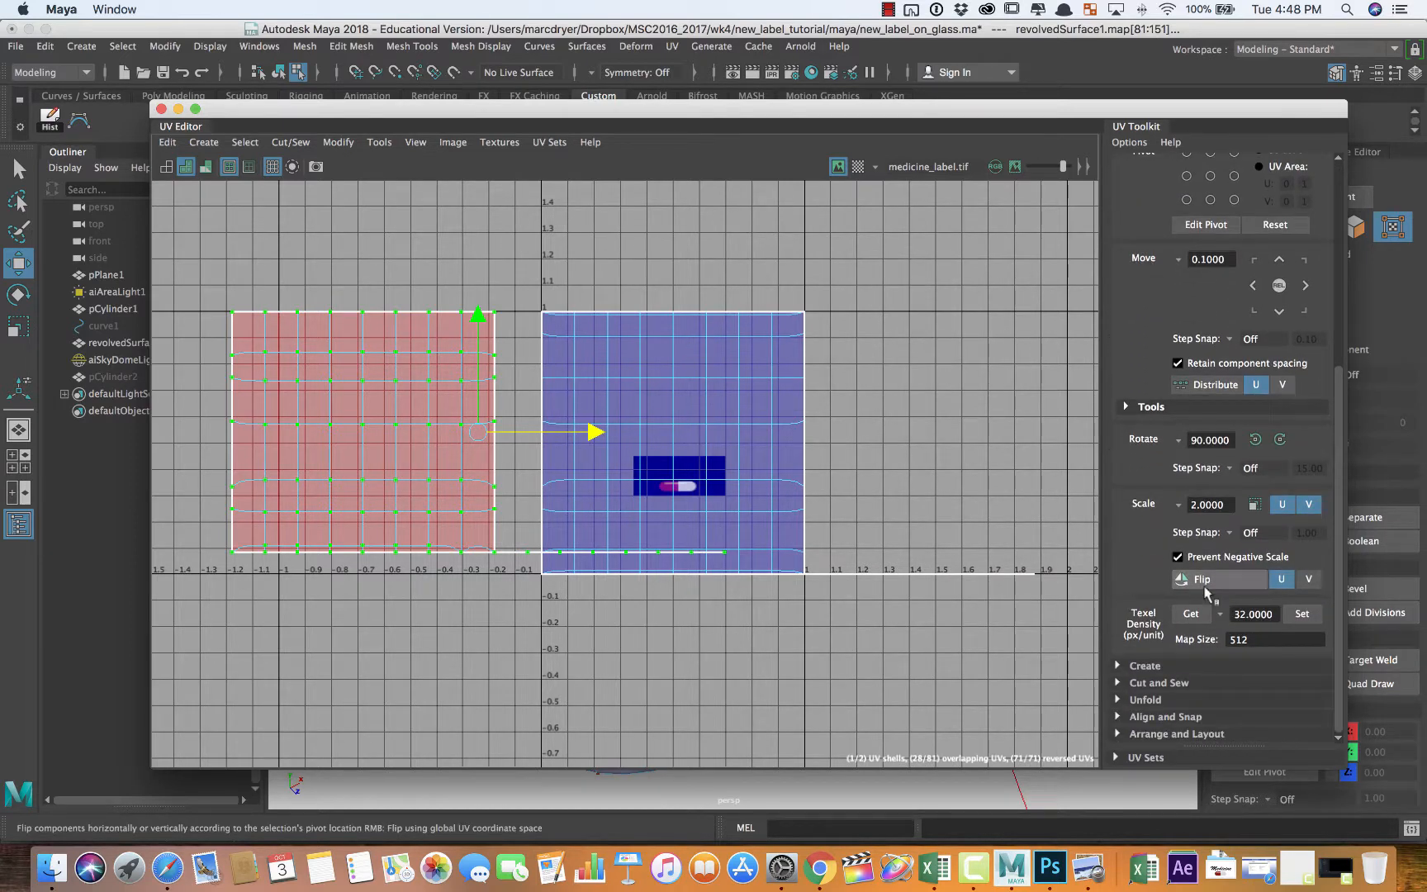
pyautogui.click(1202, 580)
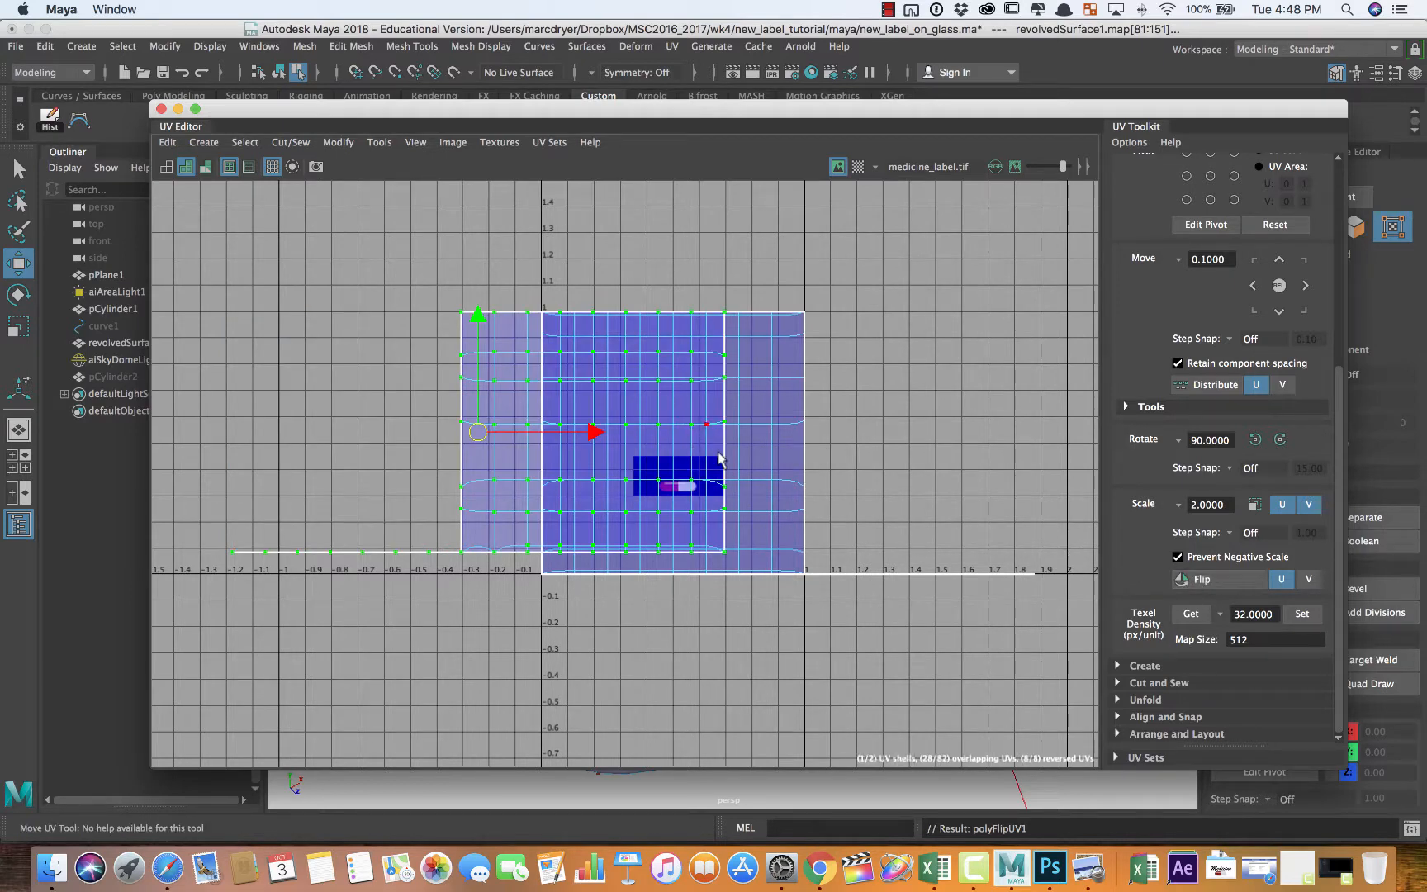
# Reselect the complete inner wall UV shell and move it down in V and to negative U, away from the outer shell
pyautogui.moveTo(595, 430); pyautogui.dragTo(458, 438)
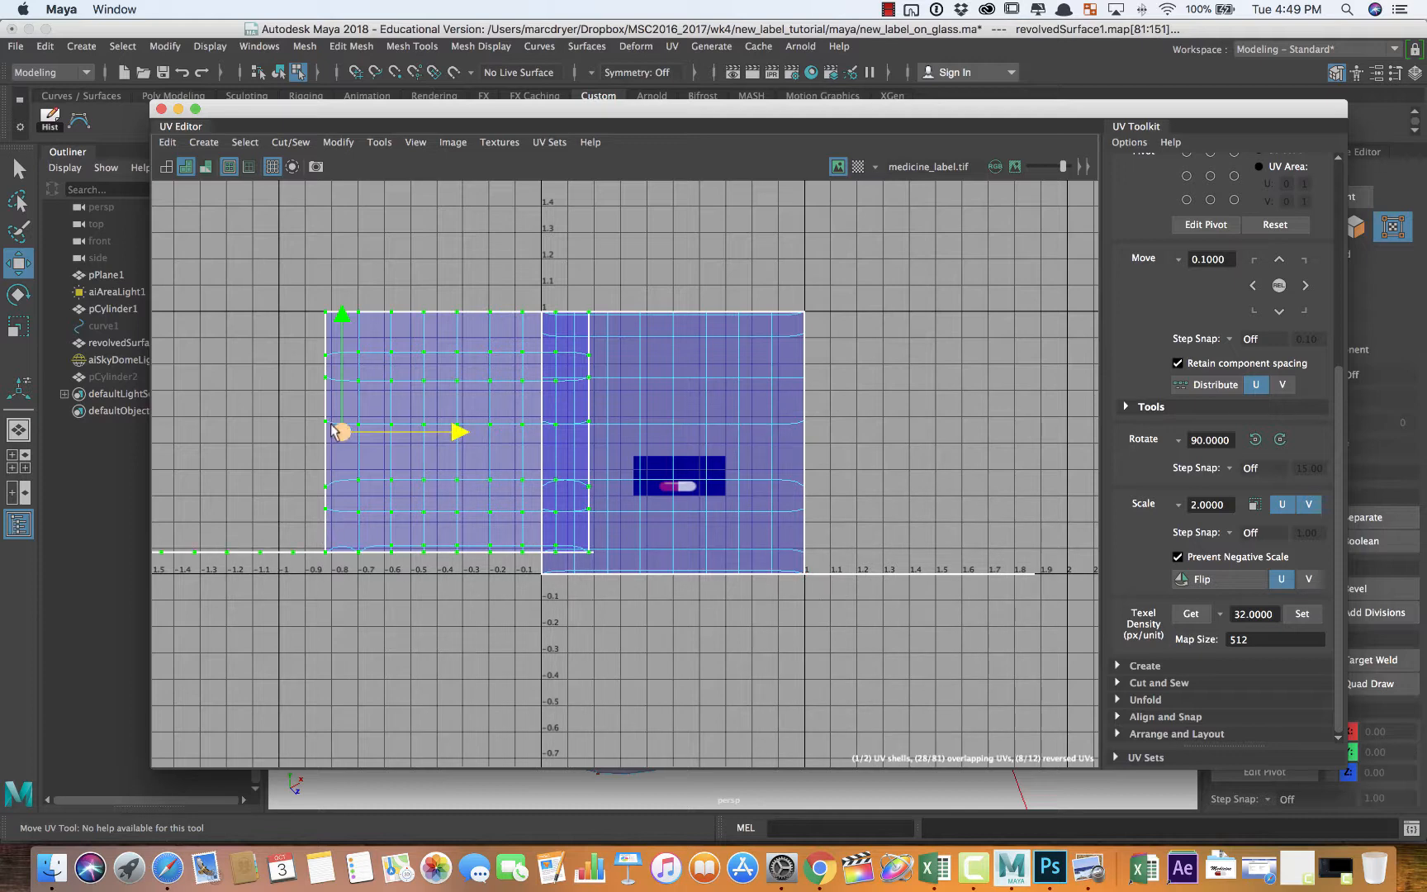
pyautogui.moveTo(332, 431); pyautogui.dragTo(320, 634)
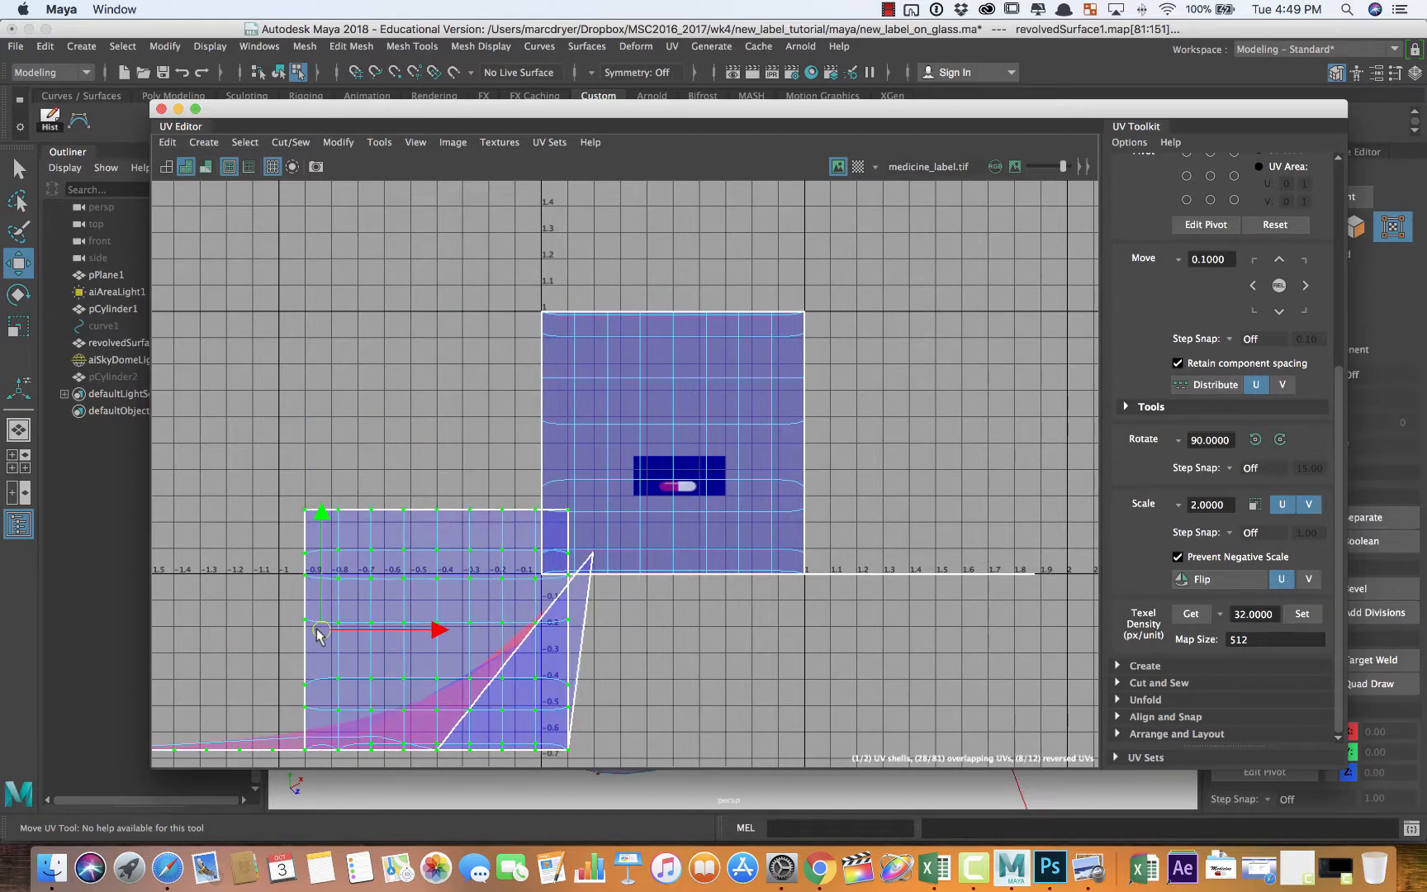
pyautogui.hotkey('ctrl', 'z')
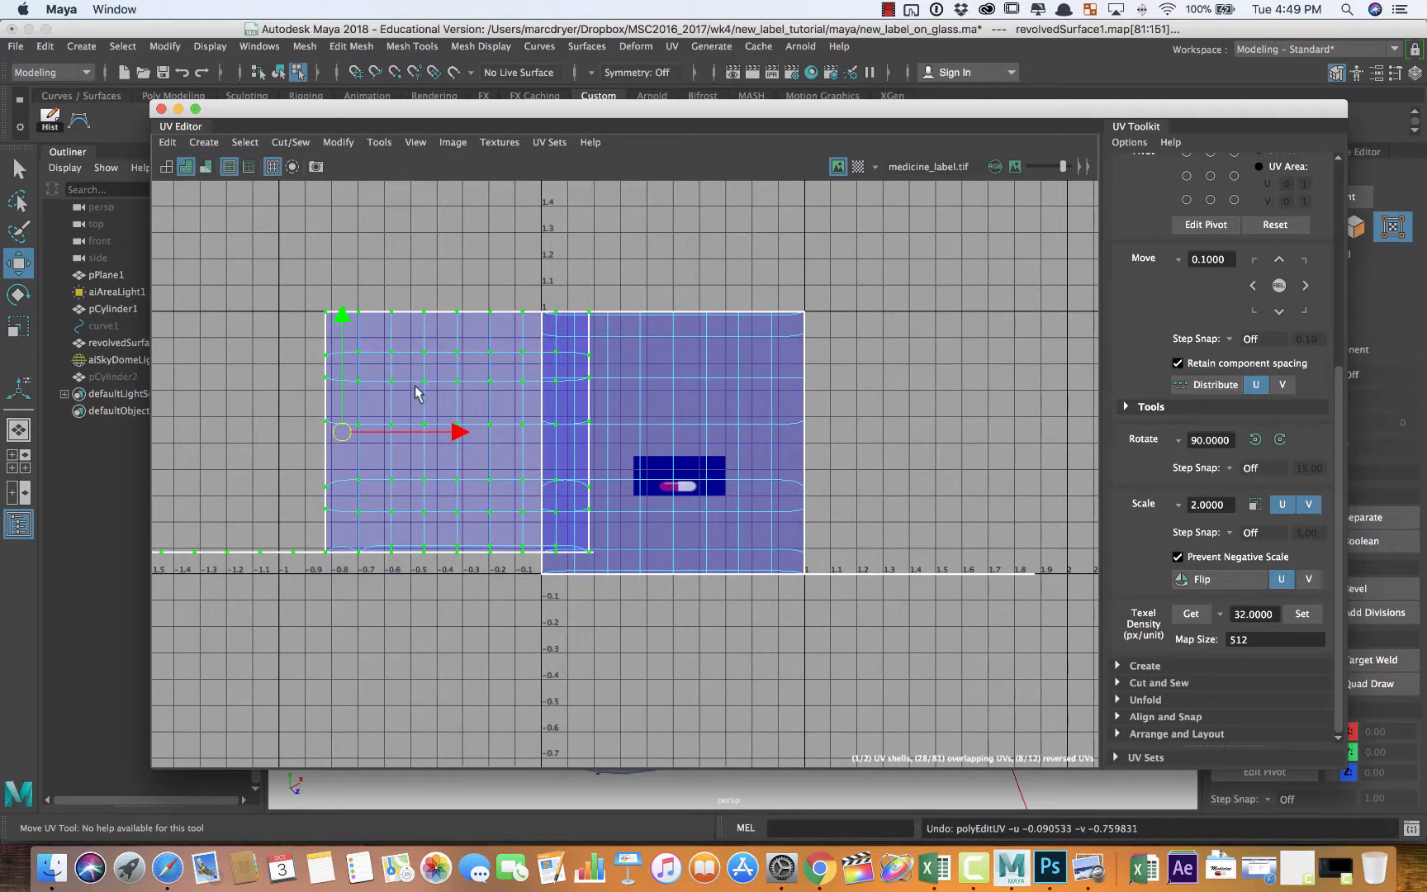
pyautogui.keyDown('ctrl'); pyautogui.moveTo(415, 388); pyautogui.dragTo(479, 429, button='right'); pyautogui.keyUp('ctrl')
pyautogui.moveTo(340, 442); pyautogui.dragTo(249, 592)
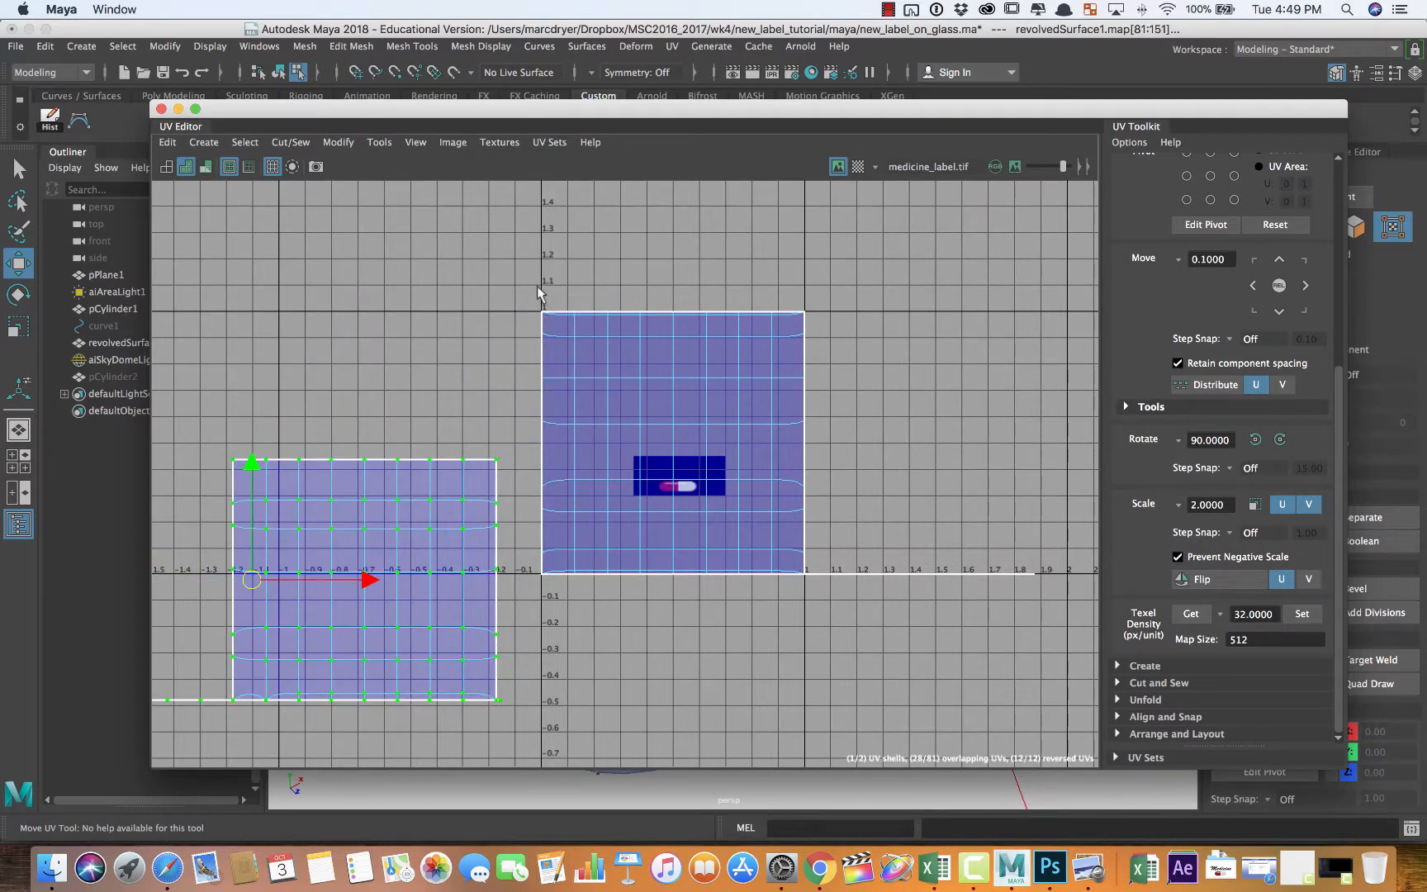
# Scale the outer wall's UV shell to about 0.94 by 0.64 and move it to the base of the 0–1 space, around the label
pyautogui.moveTo(538, 286); pyautogui.dragTo(1060, 613)
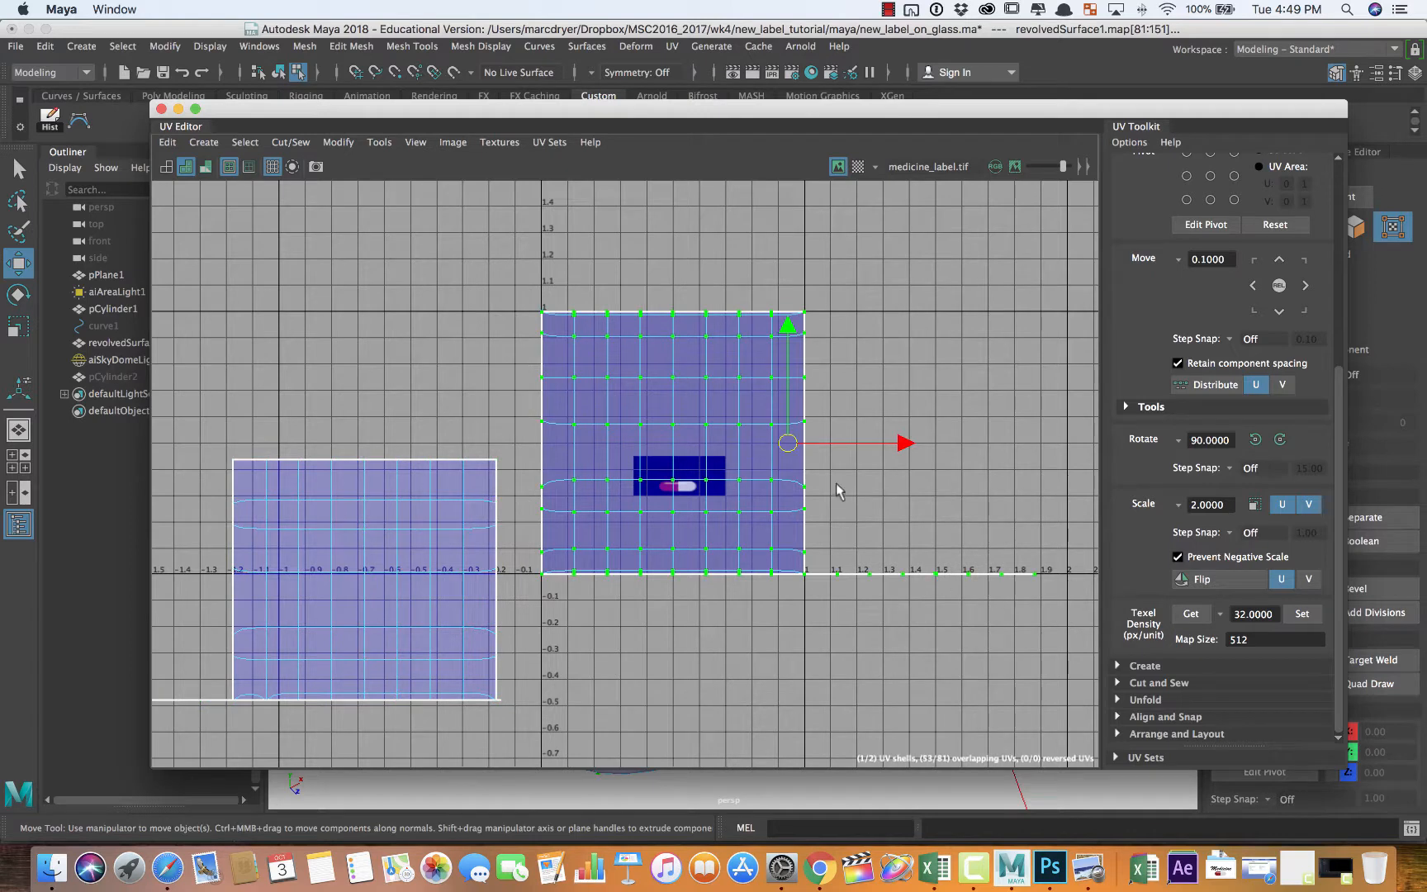
pyautogui.press('r')
pyautogui.moveTo(787, 444); pyautogui.dragTo(750, 462)
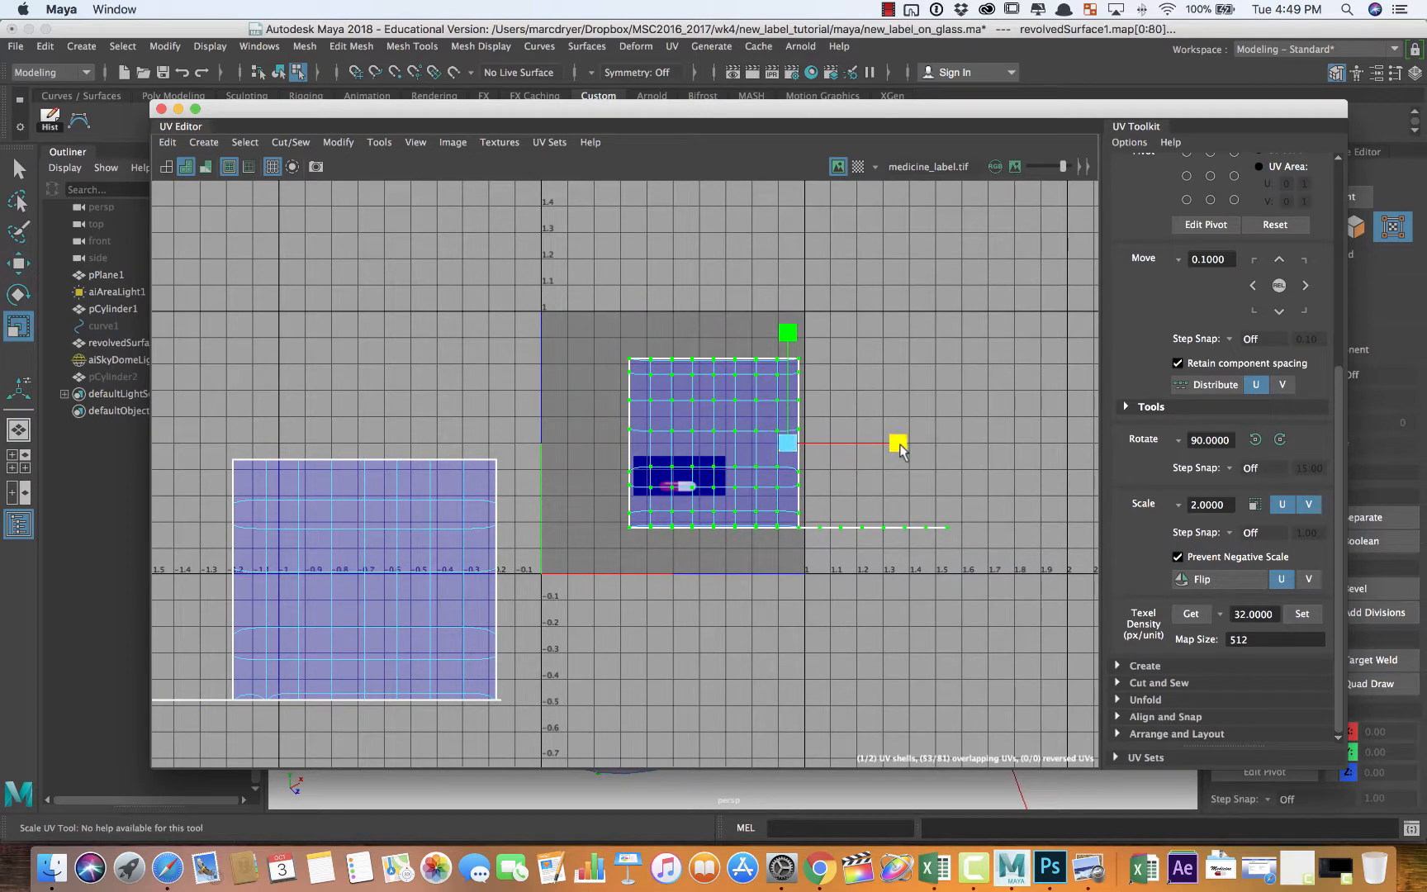
pyautogui.moveTo(898, 444); pyautogui.dragTo(940, 445)
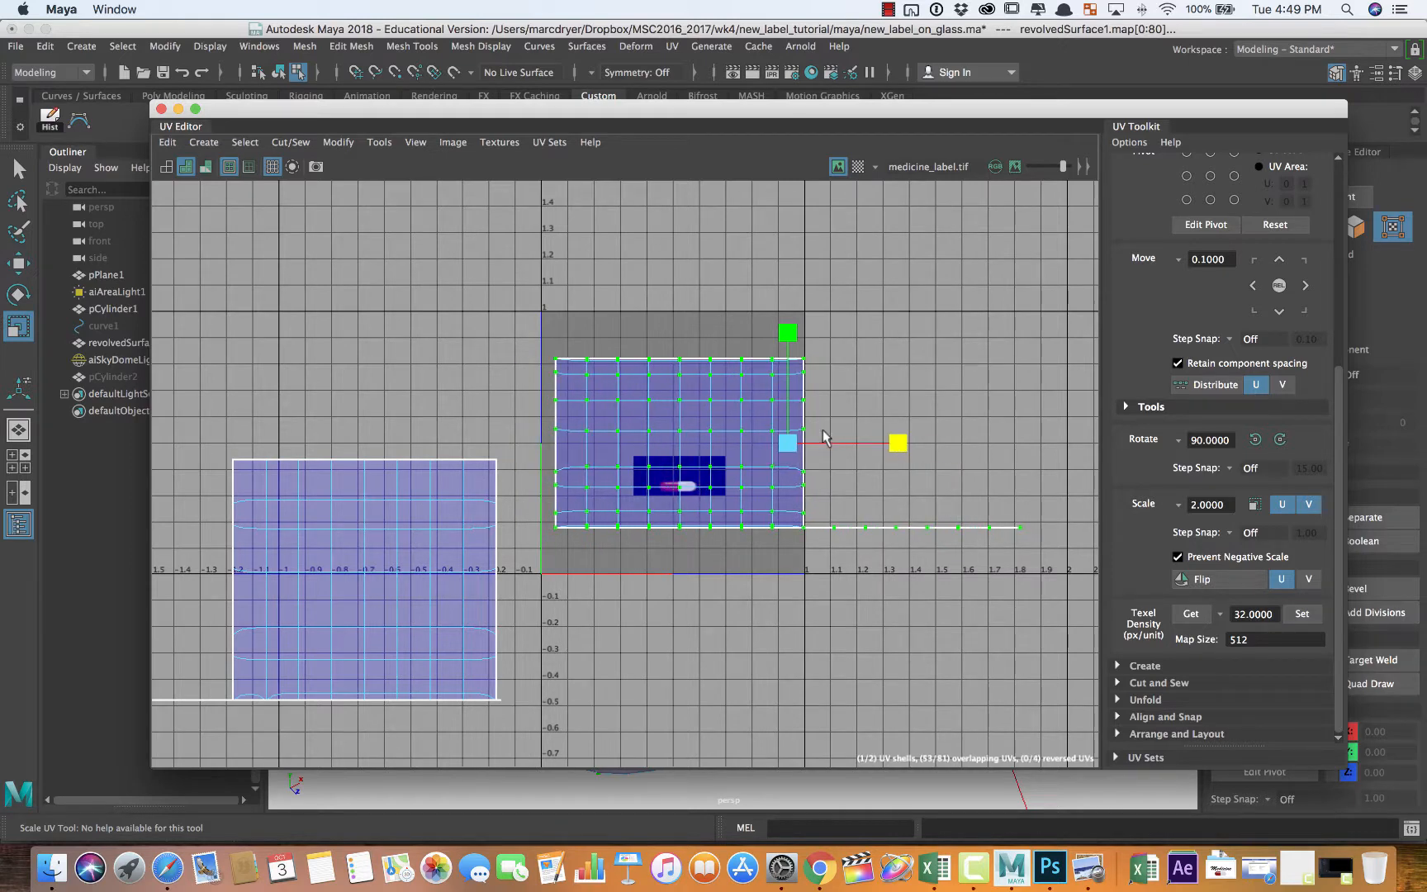
pyautogui.press('w')
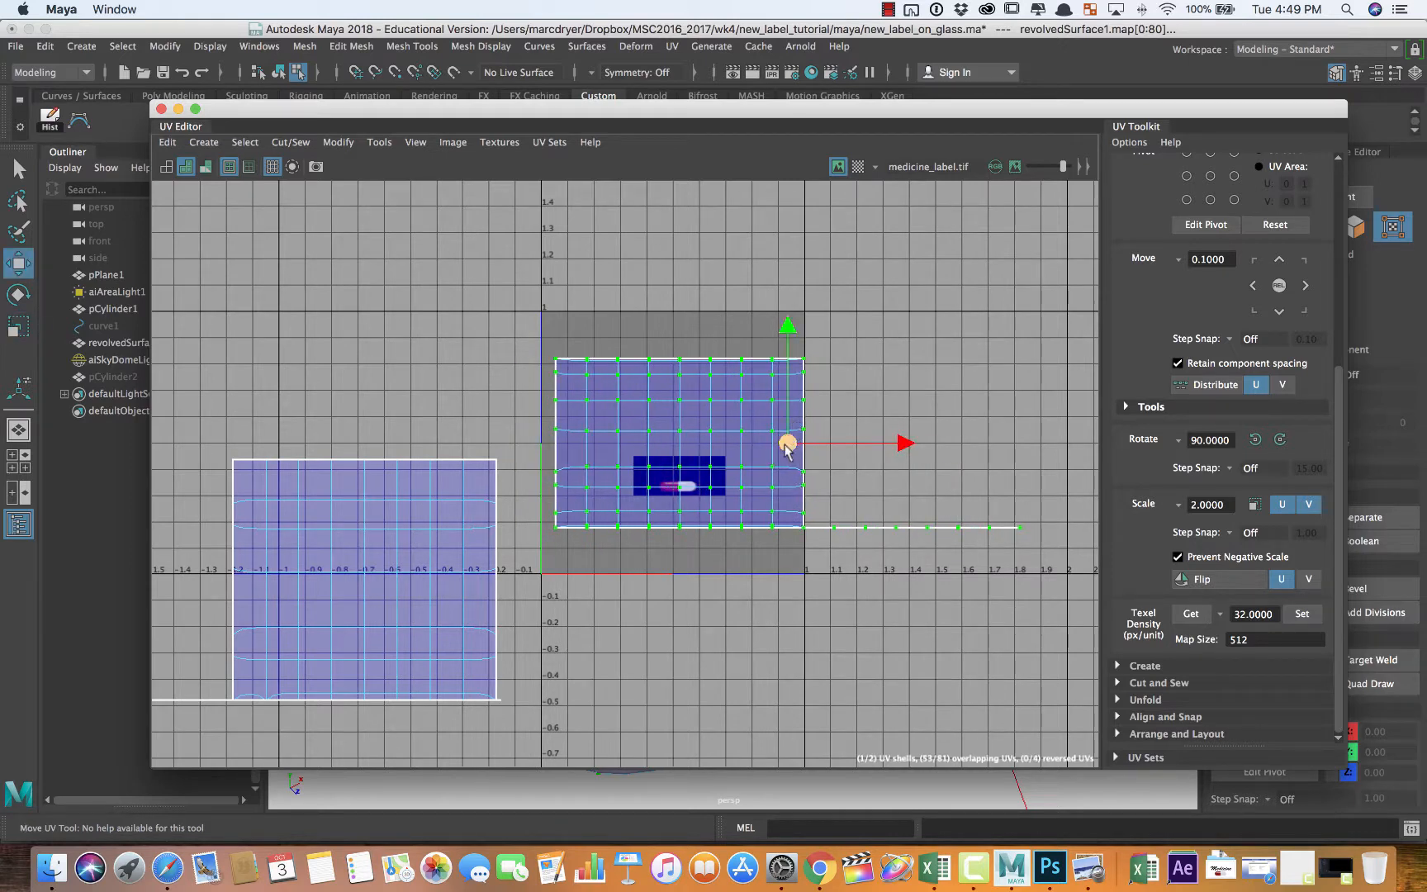
pyautogui.moveTo(788, 449); pyautogui.dragTo(786, 487)
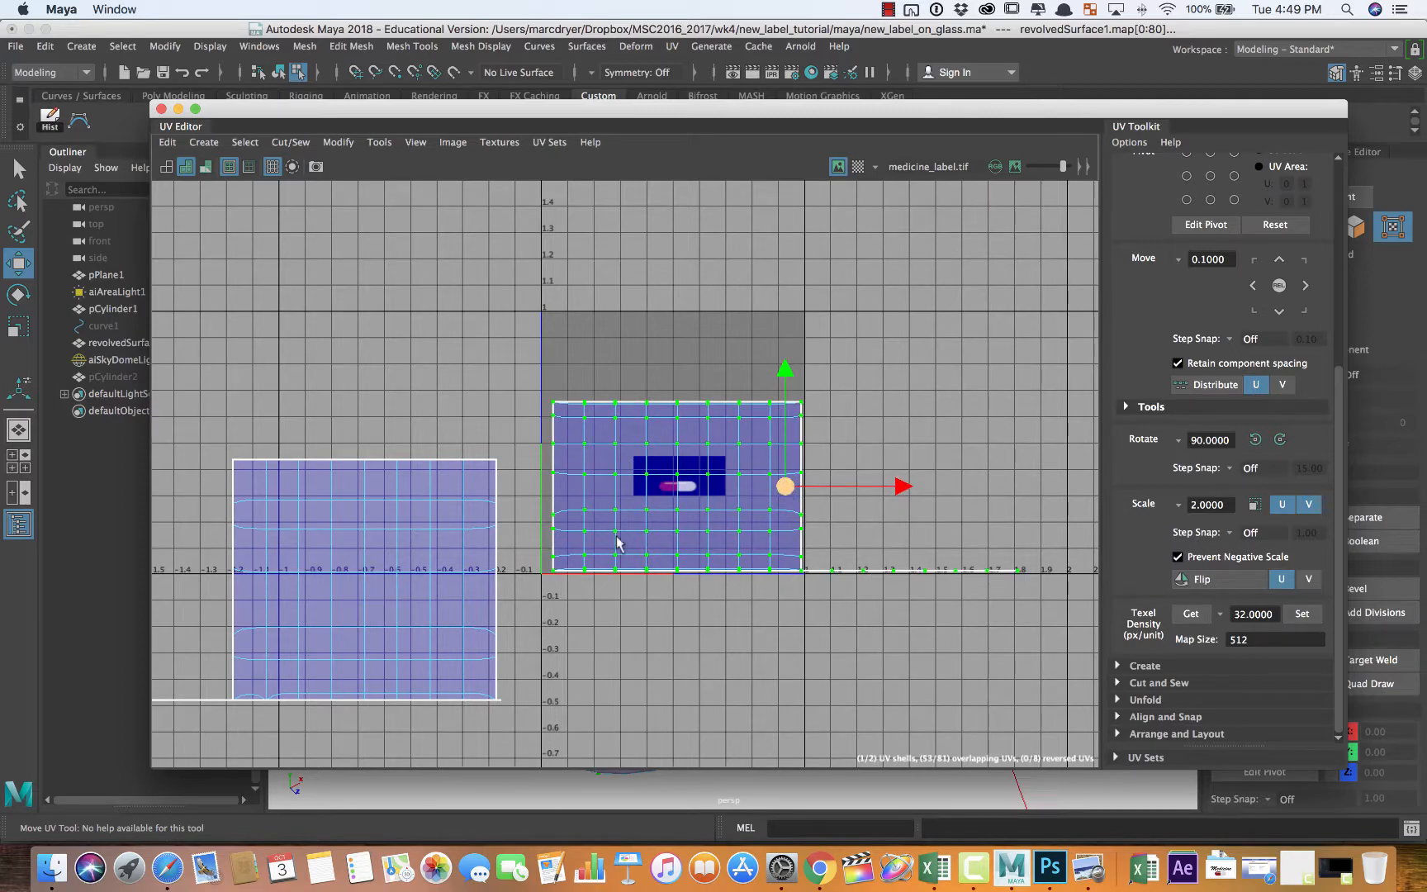
# Scale the inner wall's UV shell to about 0.88 by 0.32 and move it into the 0–1 space, directly above the outer shell
pyautogui.scroll(-2, 555, 545)
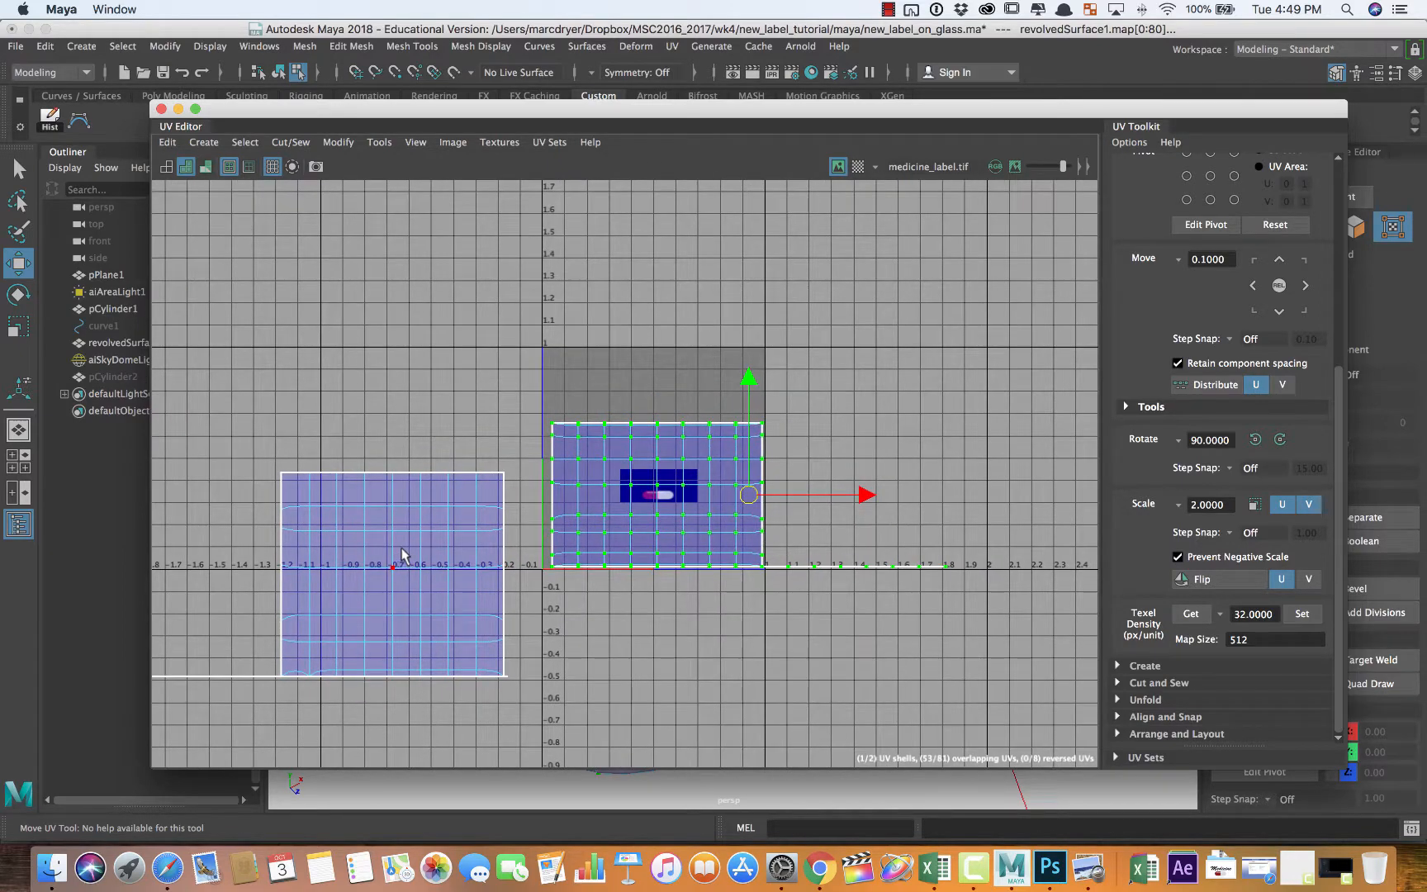
pyautogui.keyDown('alt'); pyautogui.moveTo(402, 564); pyautogui.dragTo(516, 522, button='middle'); pyautogui.keyUp('alt')
pyautogui.moveTo(189, 390); pyautogui.dragTo(628, 669)
pyautogui.press('r')
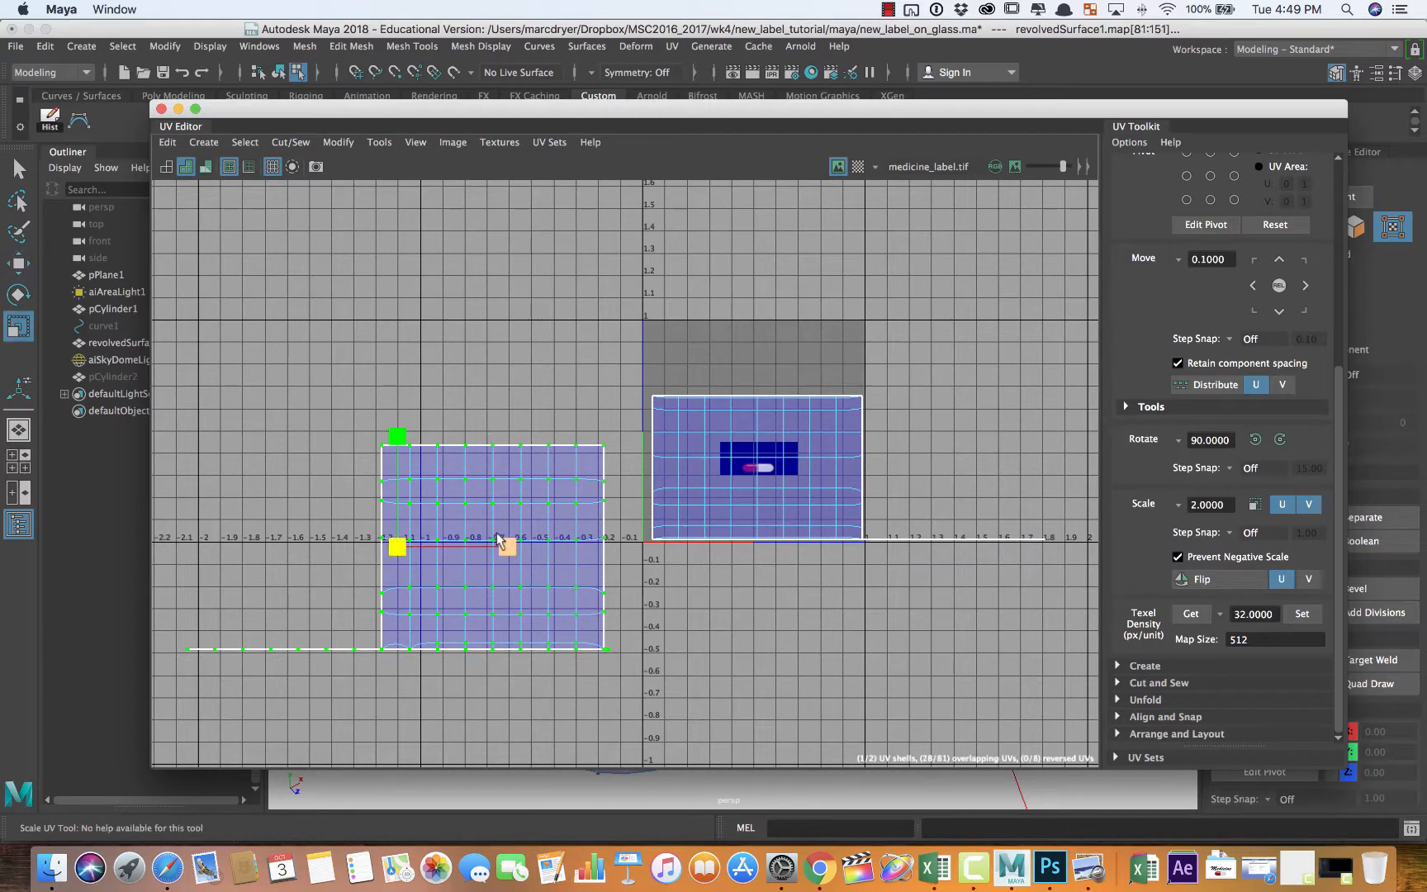
pyautogui.moveTo(397, 459); pyautogui.dragTo(678, 361)
pyautogui.press('w')
pyautogui.press('r')
pyautogui.press('w')
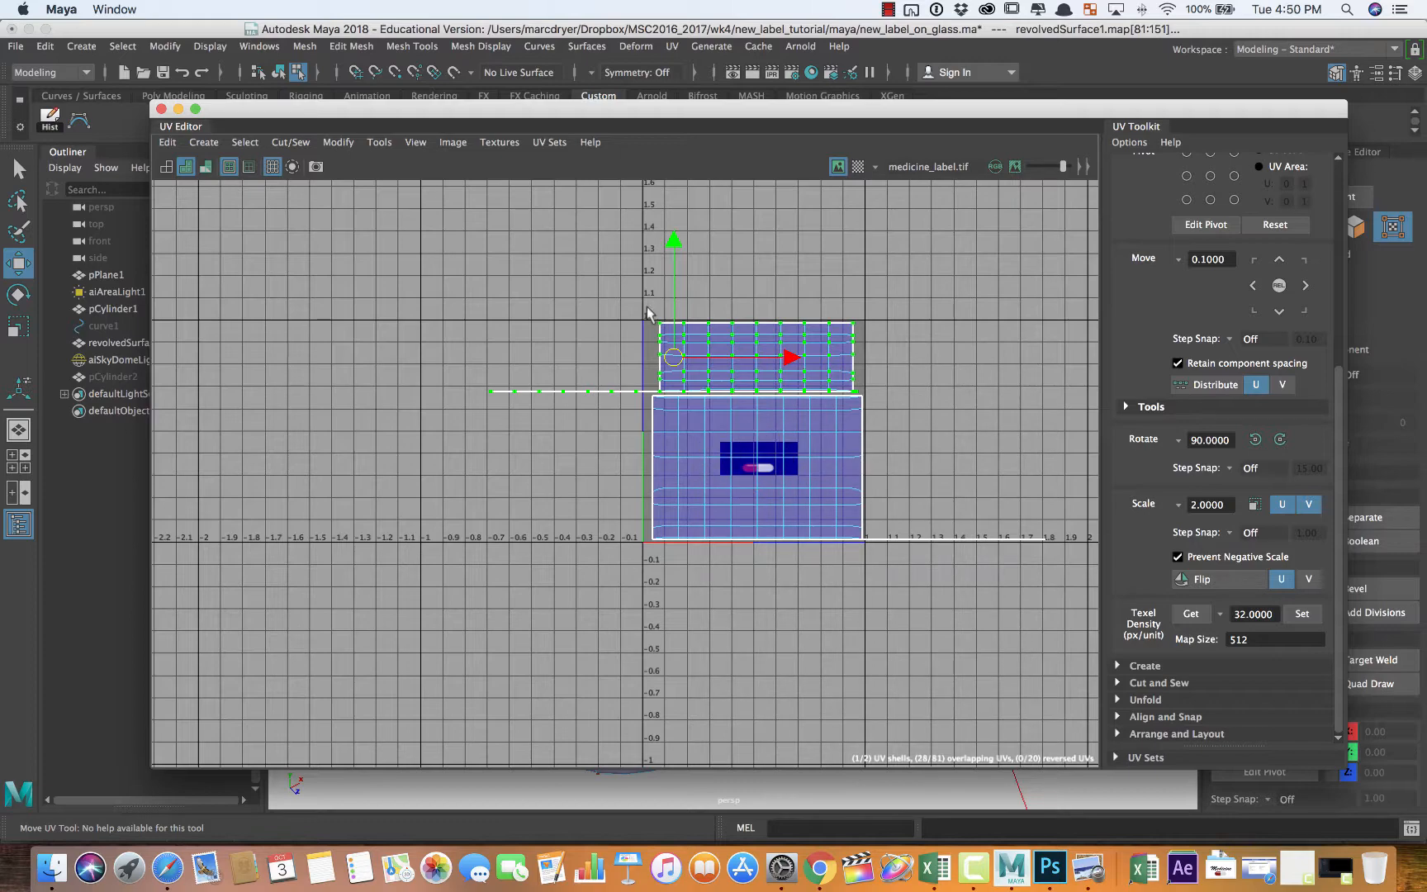
# Display textures in the viewport, switch the UV shells from shaded to wireframe display, and inspect the label on the glass
pyautogui.moveTo(560, 122); pyautogui.dragTo(759, 651)
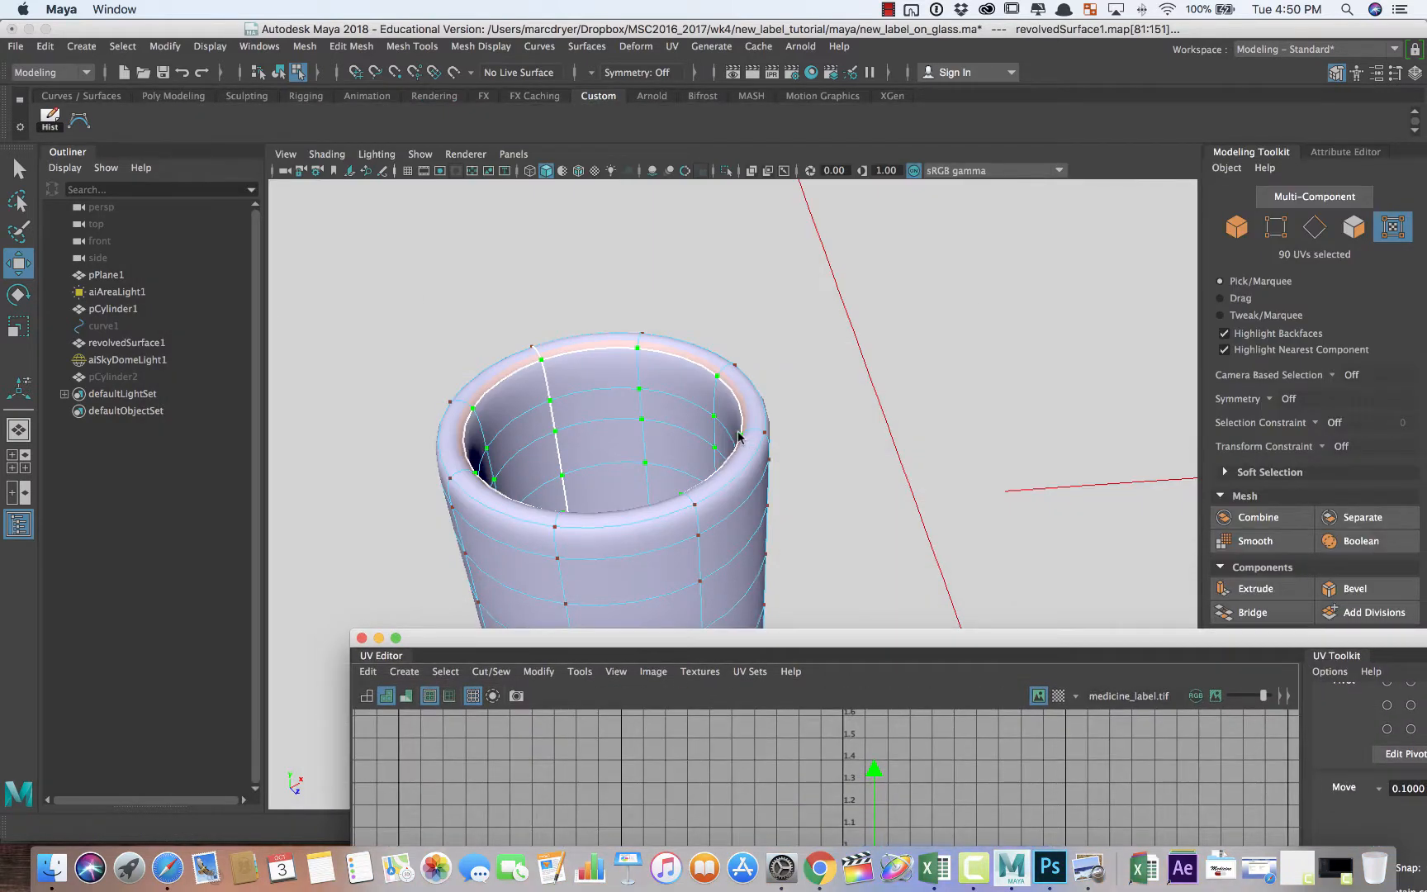
pyautogui.press('6')
pyautogui.keyDown('alt'); pyautogui.moveTo(735, 469); pyautogui.dragTo(827, 584); pyautogui.keyUp('alt')
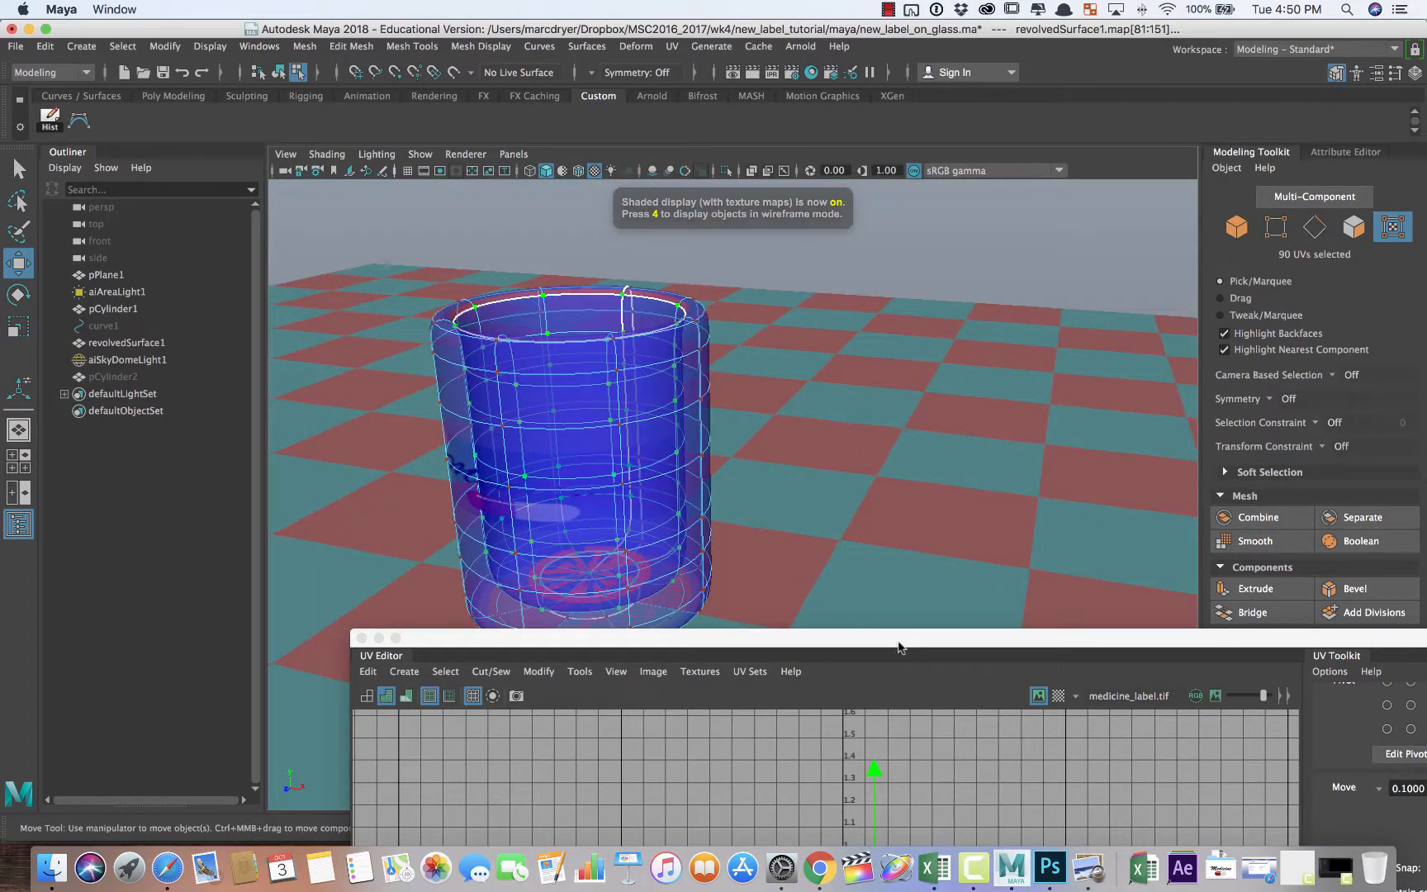
pyautogui.moveTo(899, 647); pyautogui.dragTo(704, 374)
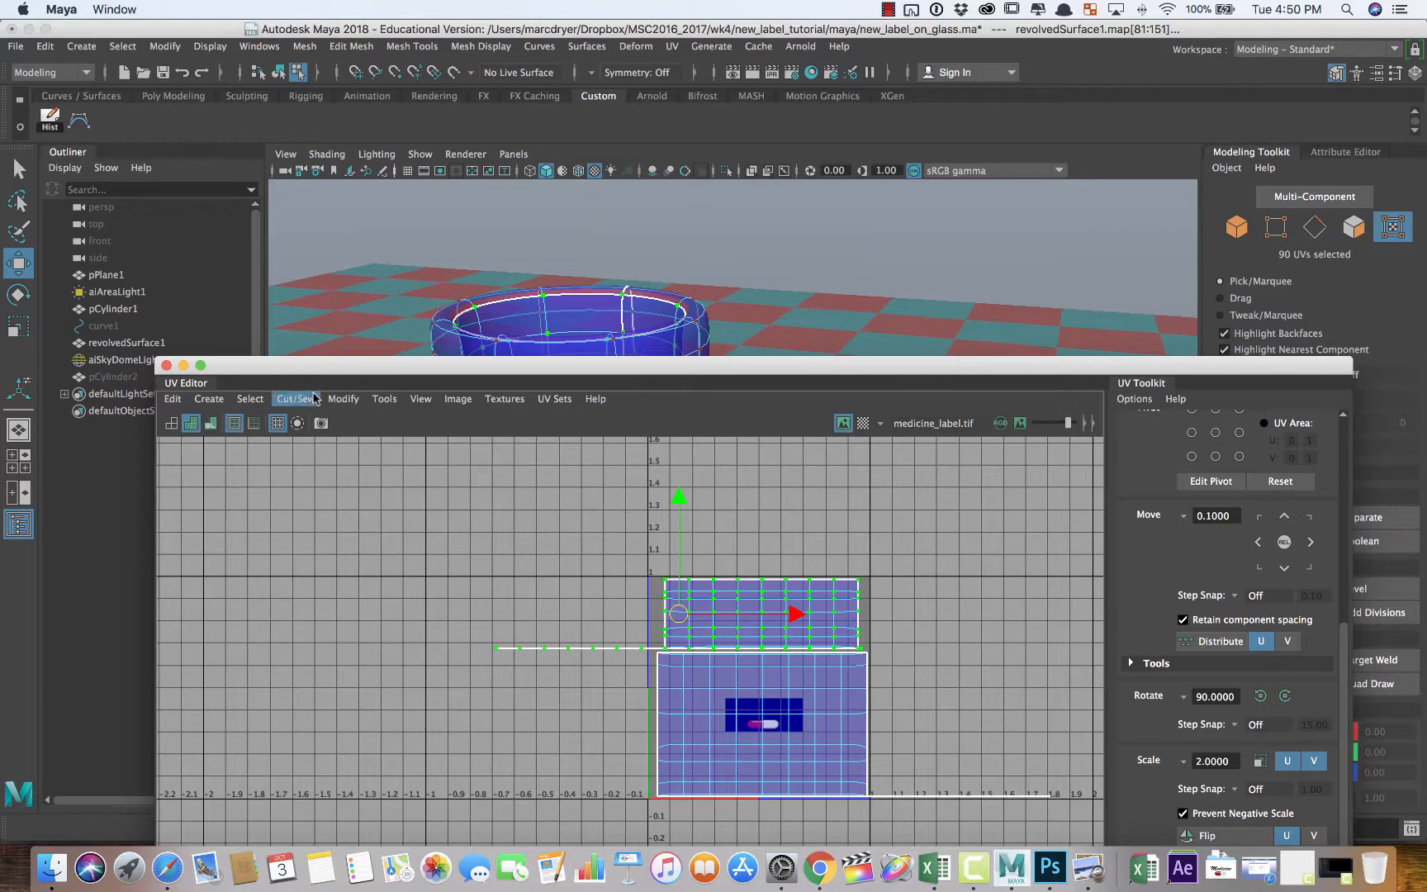
pyautogui.moveTo(305, 369)
pyautogui.mouseDown()
pyautogui.moveTo(656, 341)
pyautogui.moveTo(809, 413)
pyautogui.moveTo(937, 516)
pyautogui.mouseUp()
pyautogui.click(543, 397)
pyautogui.keyDown('alt'); pyautogui.moveTo(743, 529); pyautogui.dragTo(655, 505); pyautogui.keyUp('alt')
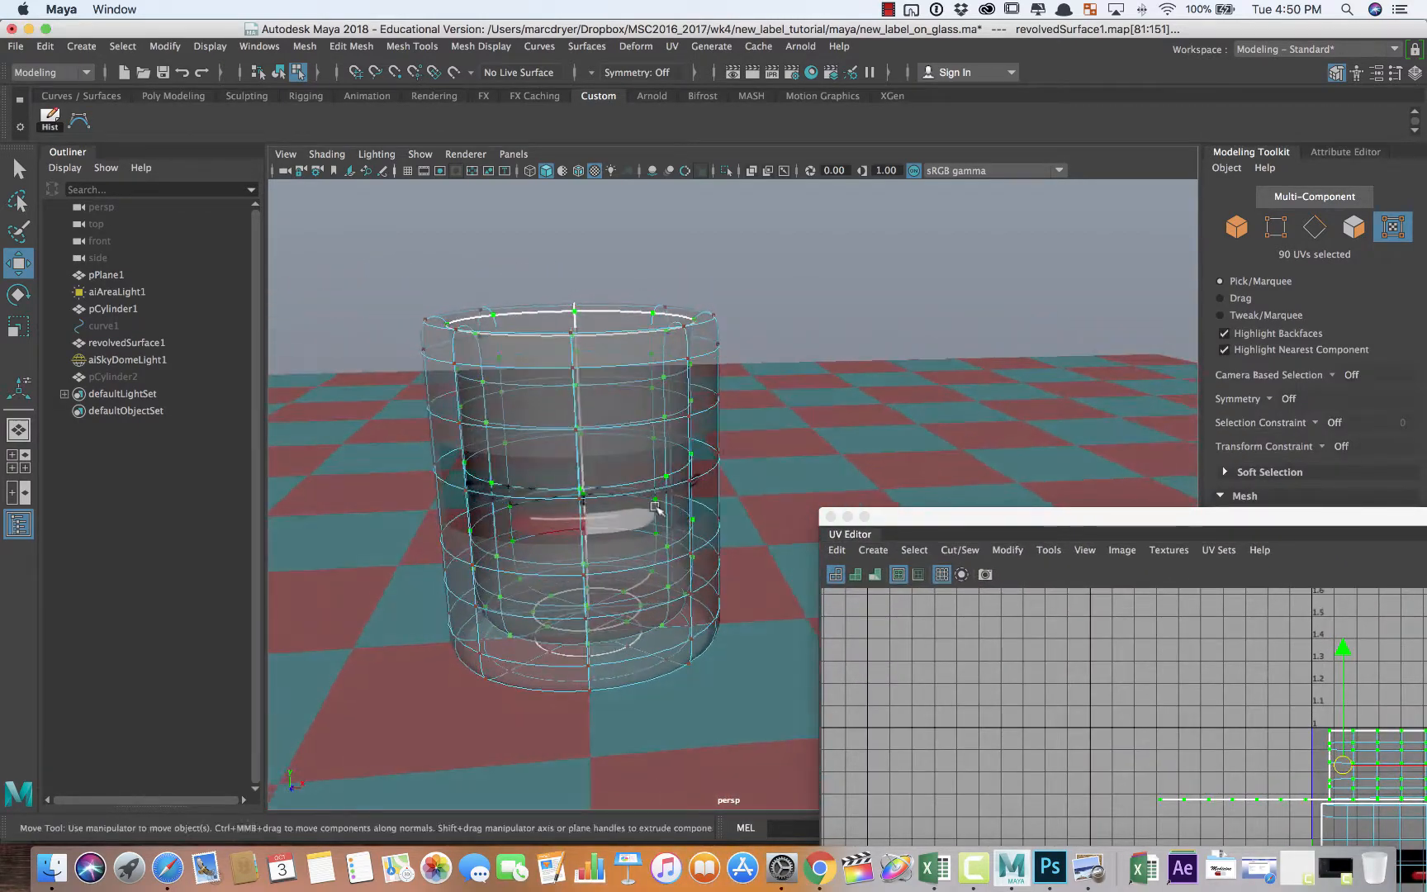
pyautogui.moveTo(956, 521); pyautogui.dragTo(907, 409)
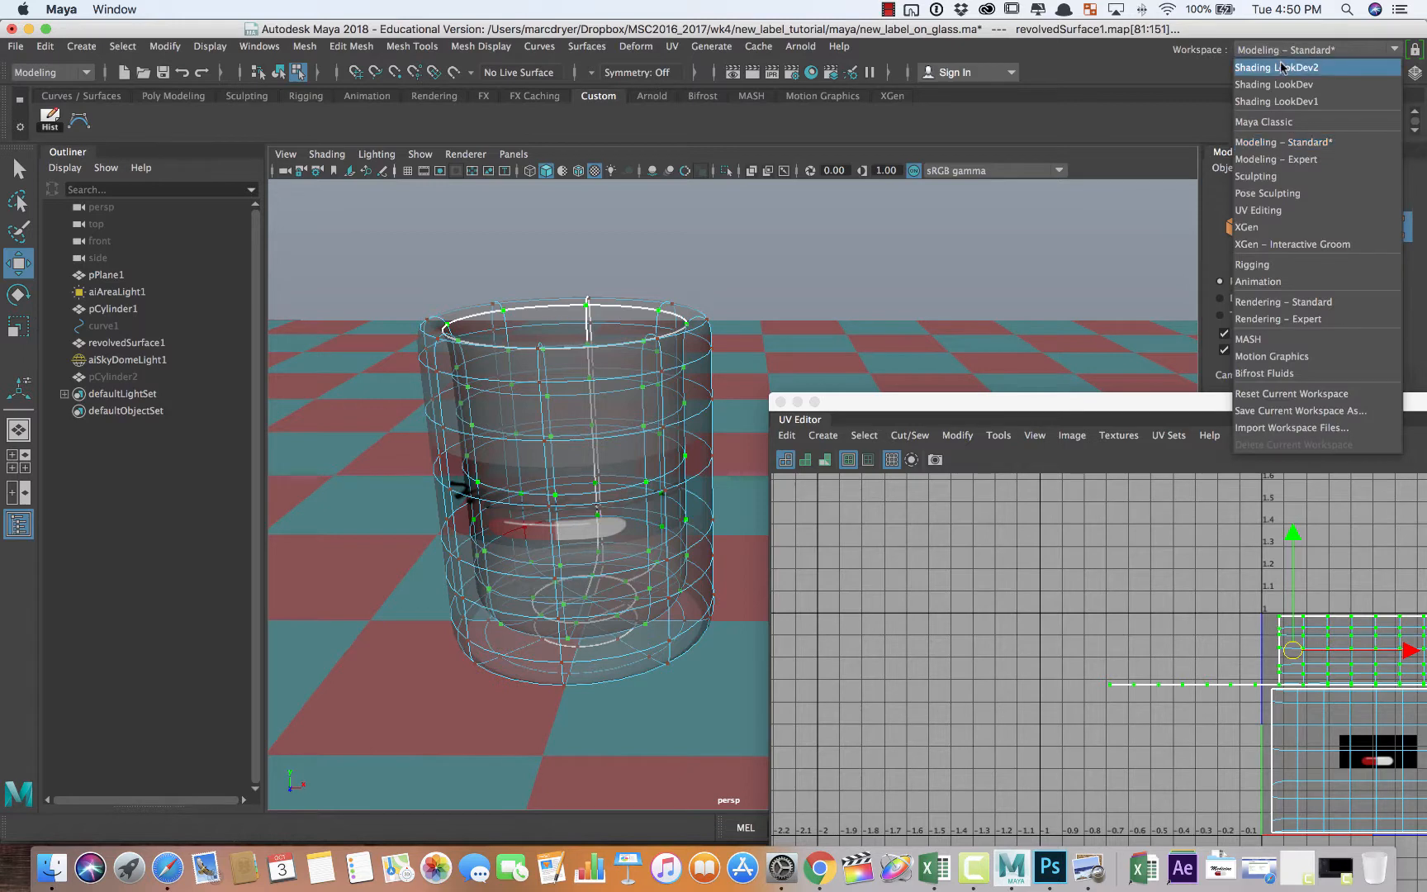
# Switch to the Shading LookDev2 workspace, graph the label_glass material's network and open the attributes of place2dTexture3
pyautogui.click(1278, 67)
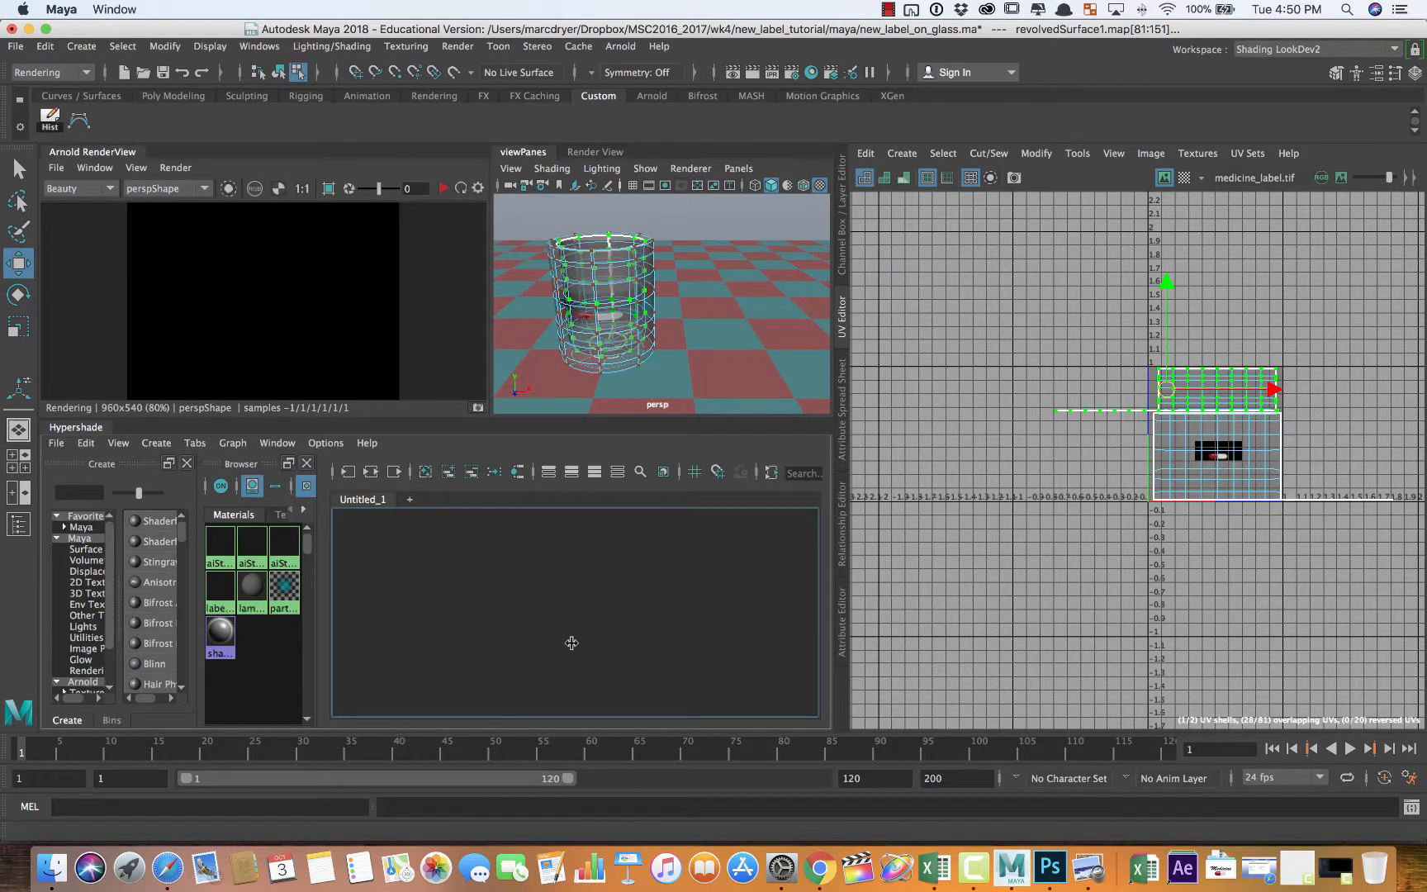
pyautogui.click(221, 594)
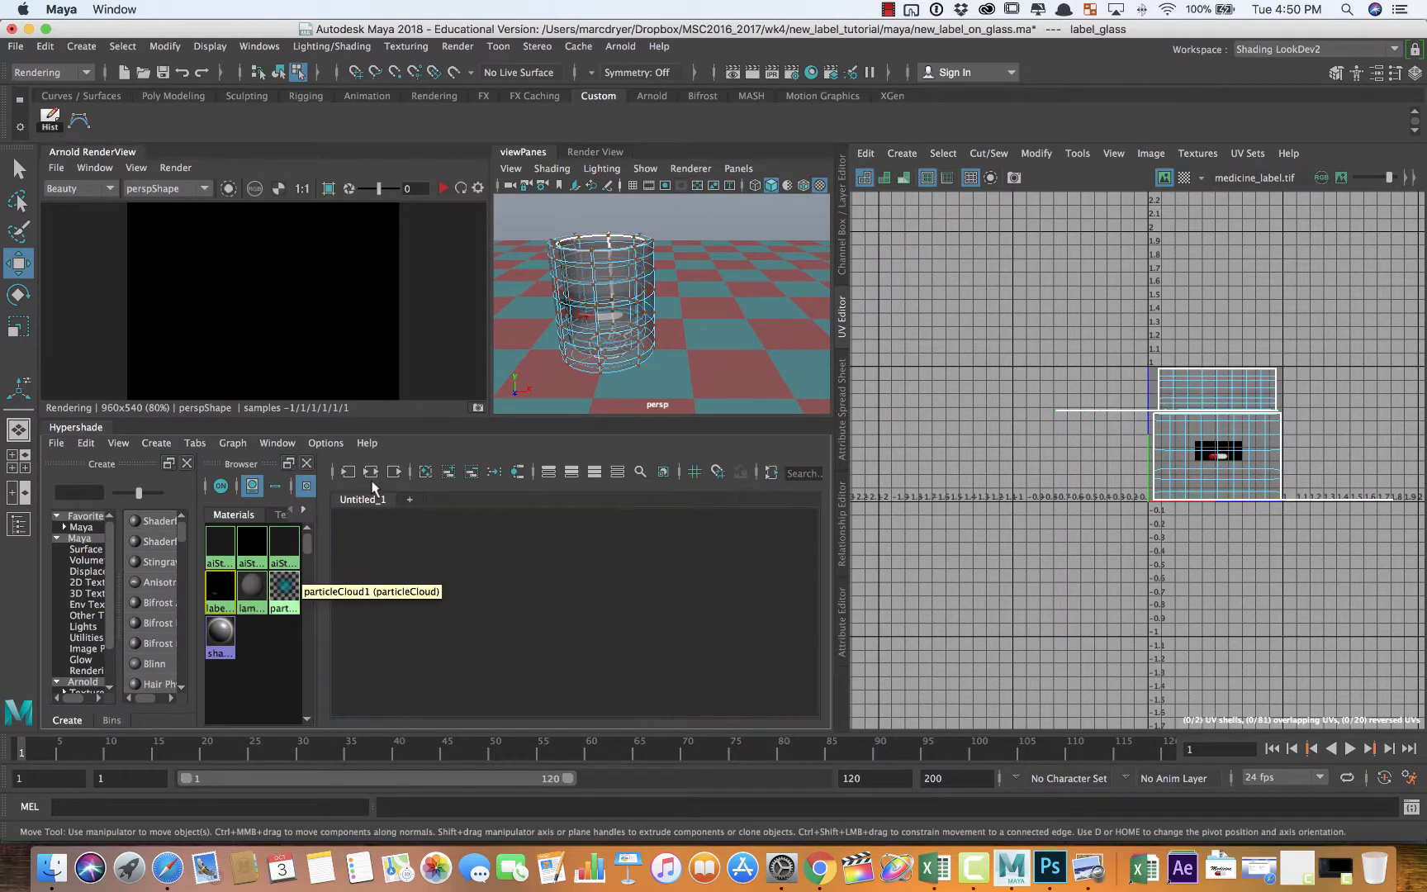
pyautogui.click(371, 473)
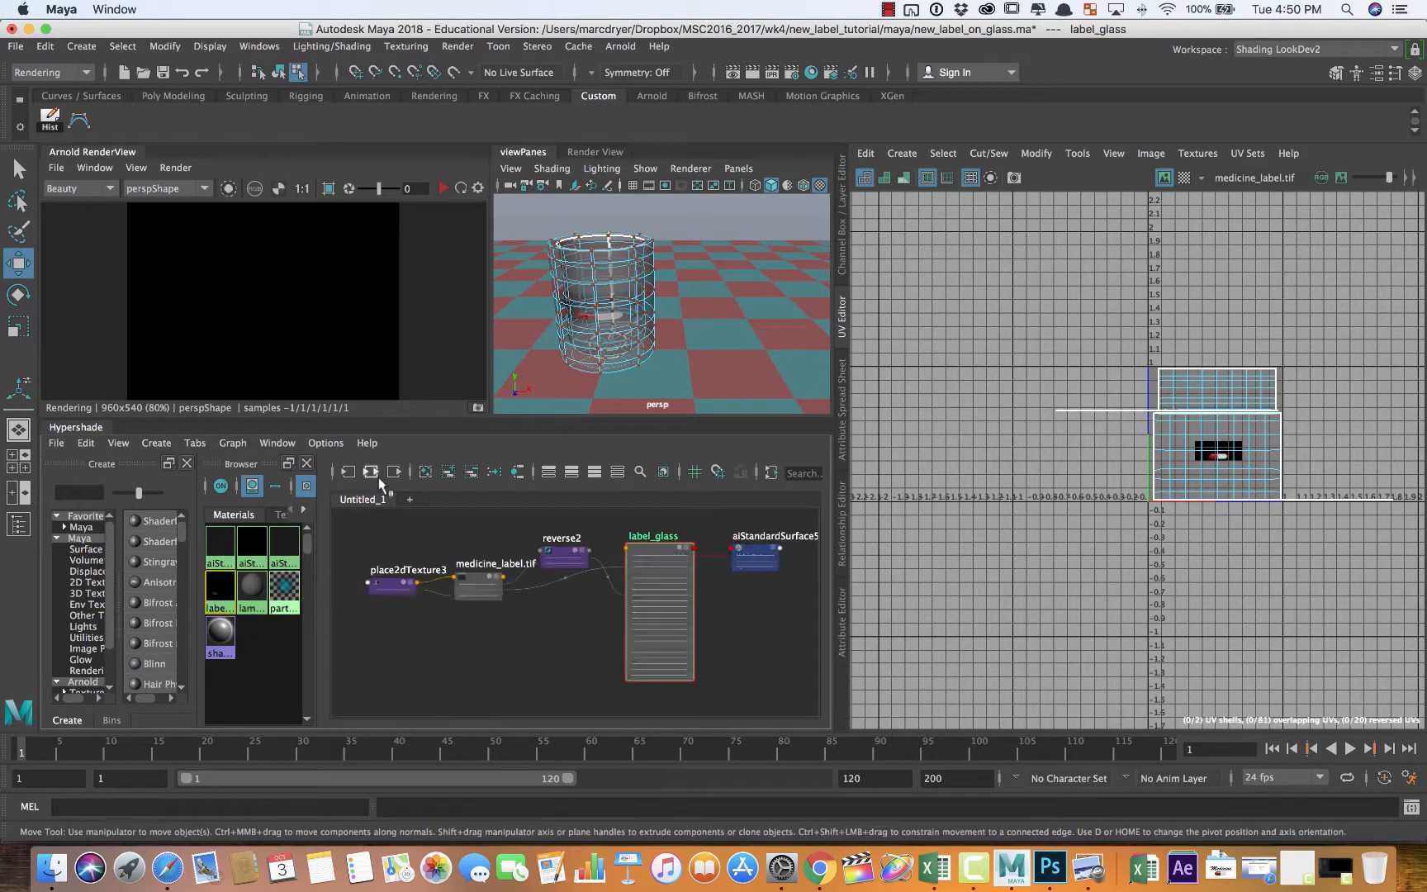
pyautogui.click(391, 593)
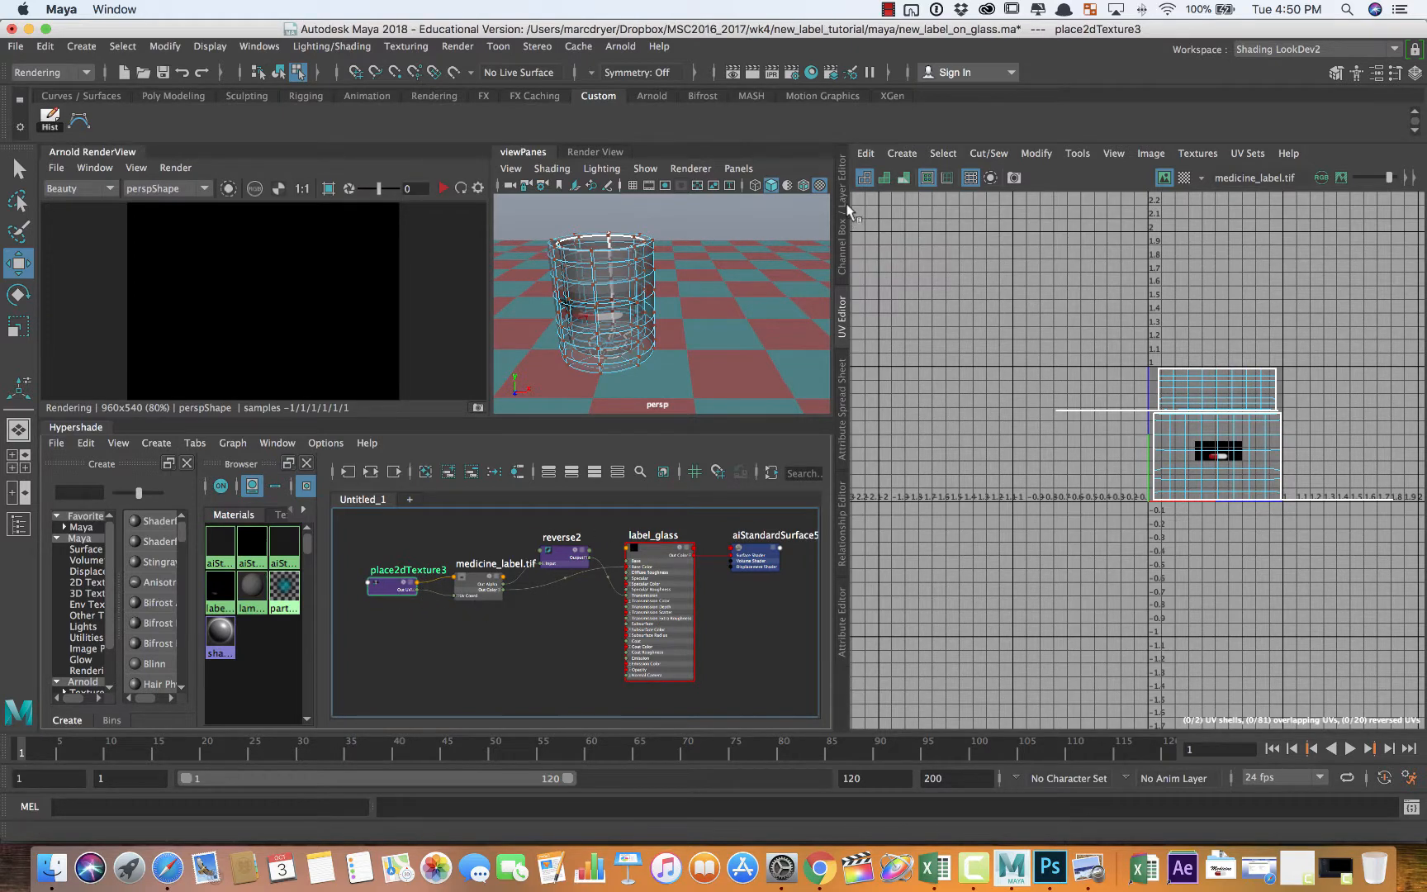
pyautogui.click(843, 625)
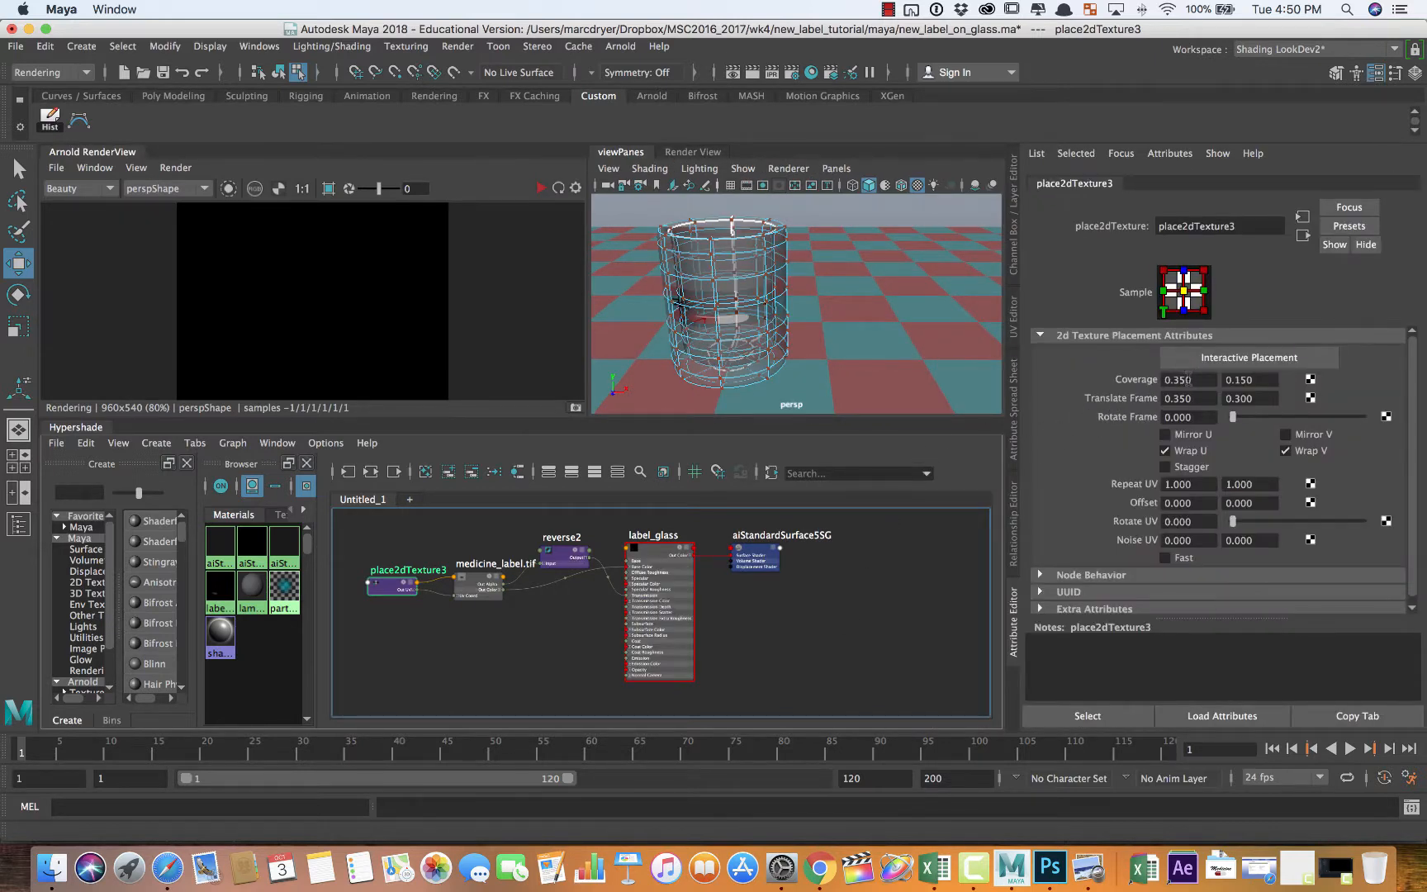
# Try a U coverage of 0.2 on the label's 2D texture placement and undo the change
pyautogui.click(1187, 380)
pyautogui.write('0')
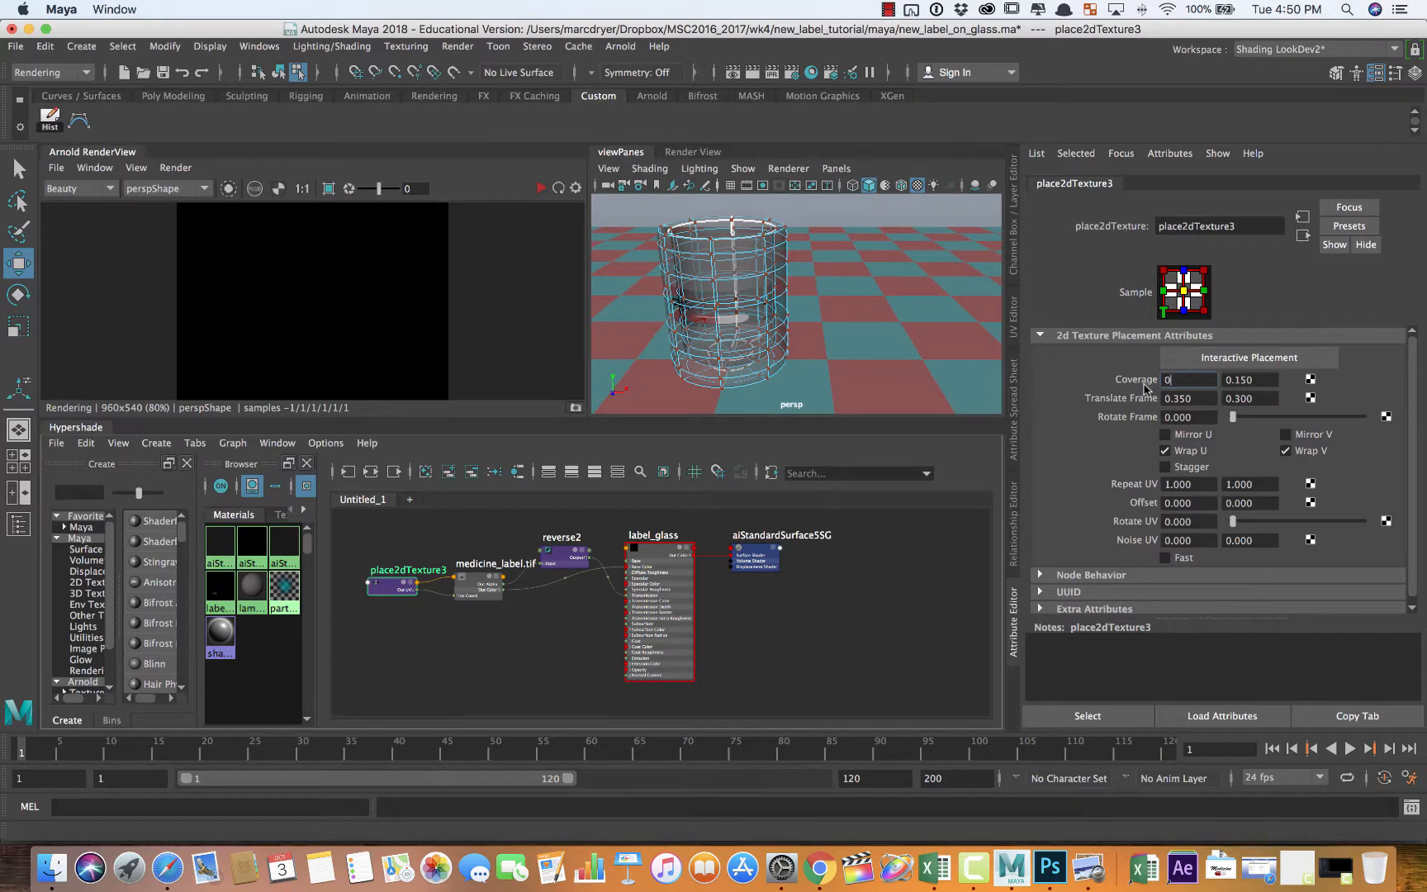
pyautogui.write('.2')
pyautogui.press('Return')
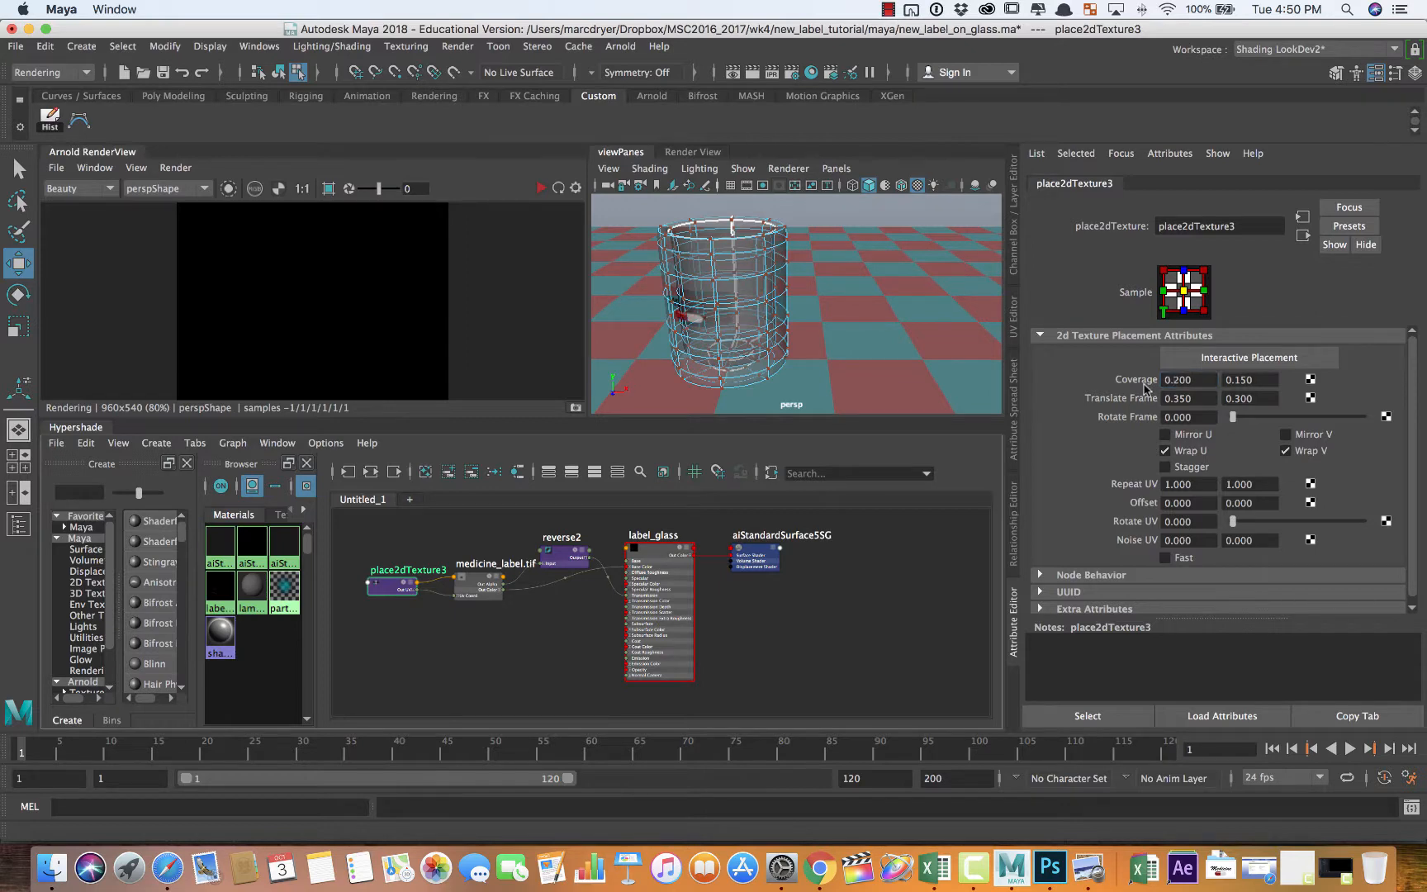
pyautogui.keyDown('alt'); pyautogui.moveTo(711, 310); pyautogui.dragTo(879, 308, button='right'); pyautogui.keyUp('alt')
pyautogui.keyDown('alt'); pyautogui.moveTo(880, 308); pyautogui.dragTo(925, 307); pyautogui.keyUp('alt')
pyautogui.press('super+z')
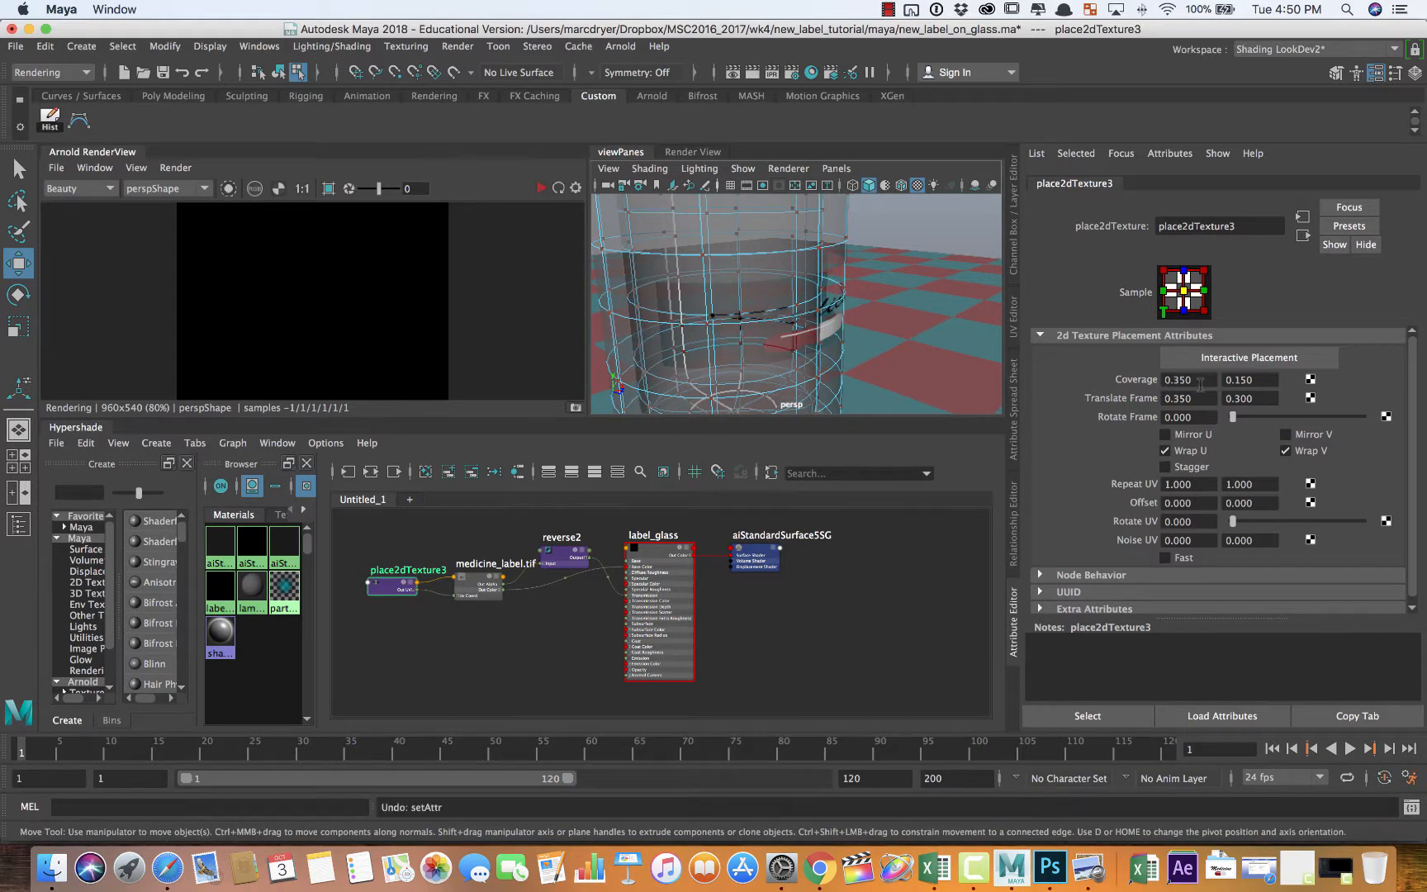
# Set the label placement's V coverage to 0.25 and render the whole glass in the Arnold RenderView
pyautogui.click(1261, 380)
pyautogui.write('.25')
pyautogui.press('Return')
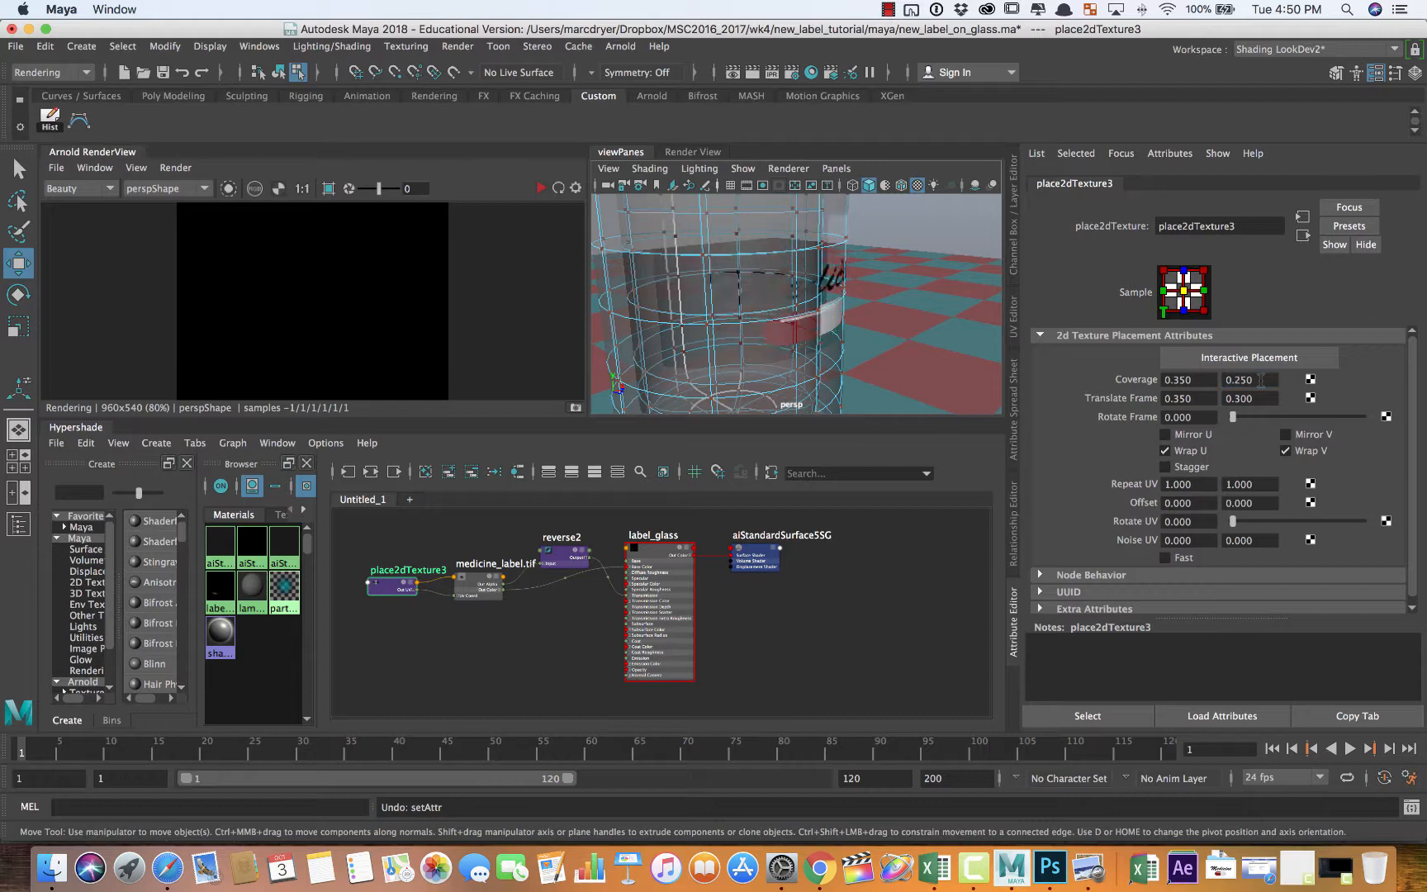
pyautogui.keyDown('alt'); pyautogui.moveTo(727, 342); pyautogui.dragTo(669, 334); pyautogui.keyUp('alt')
pyautogui.scroll(-10, 669, 334)
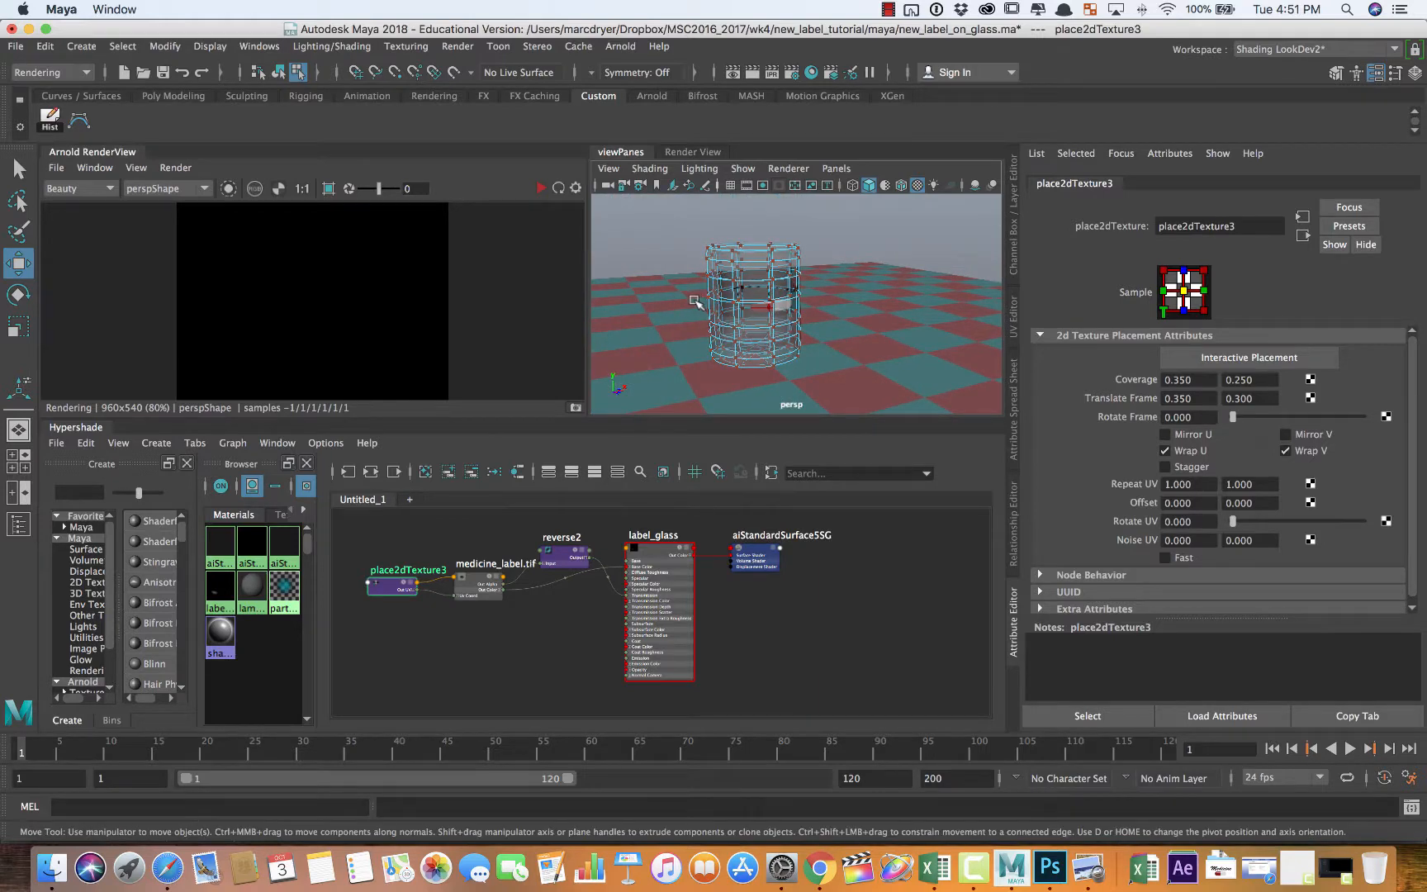
pyautogui.click(539, 188)
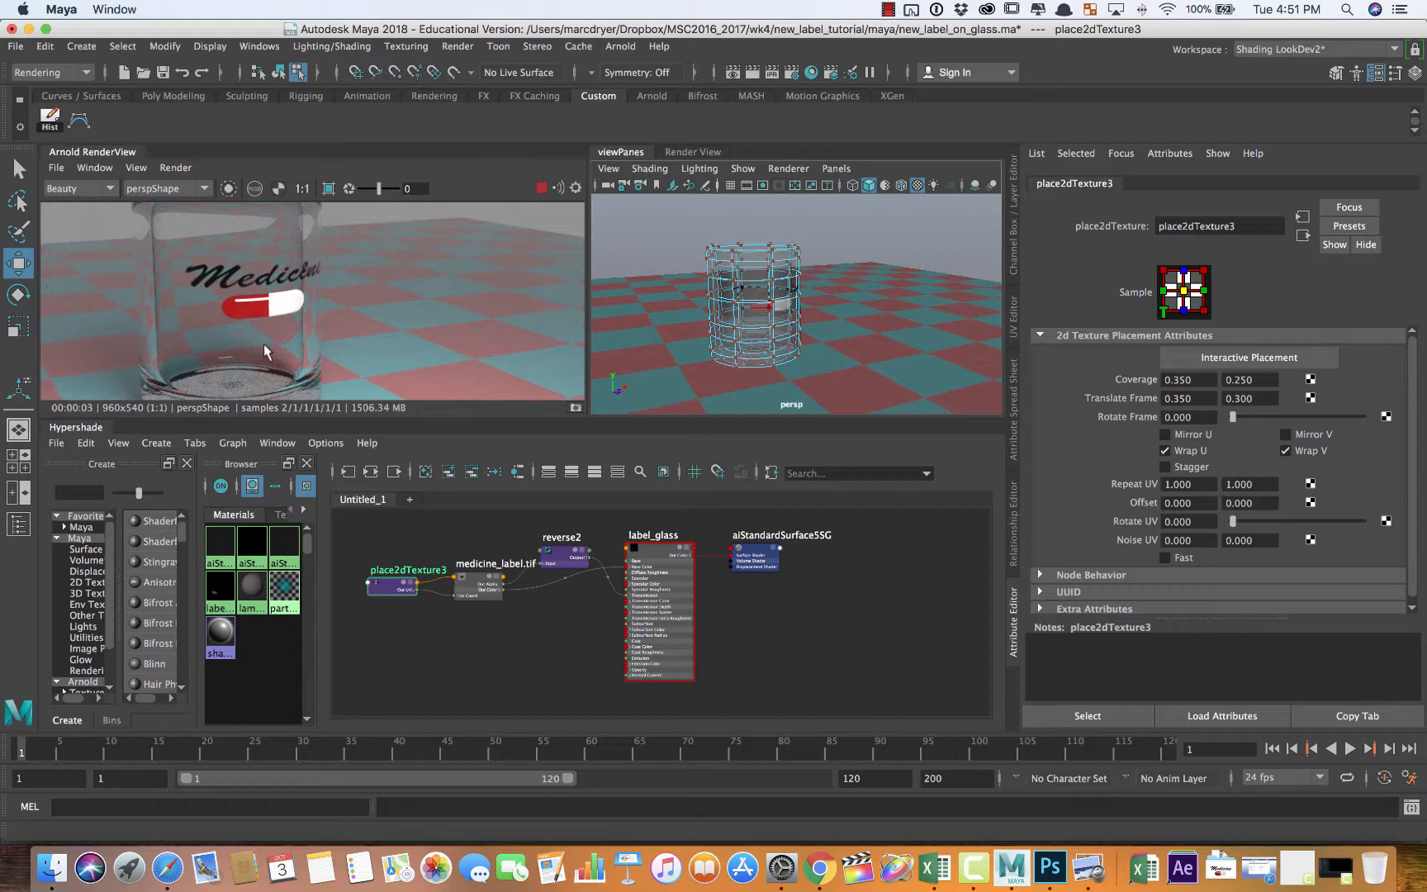
pyautogui.scroll(-5, 749, 321)
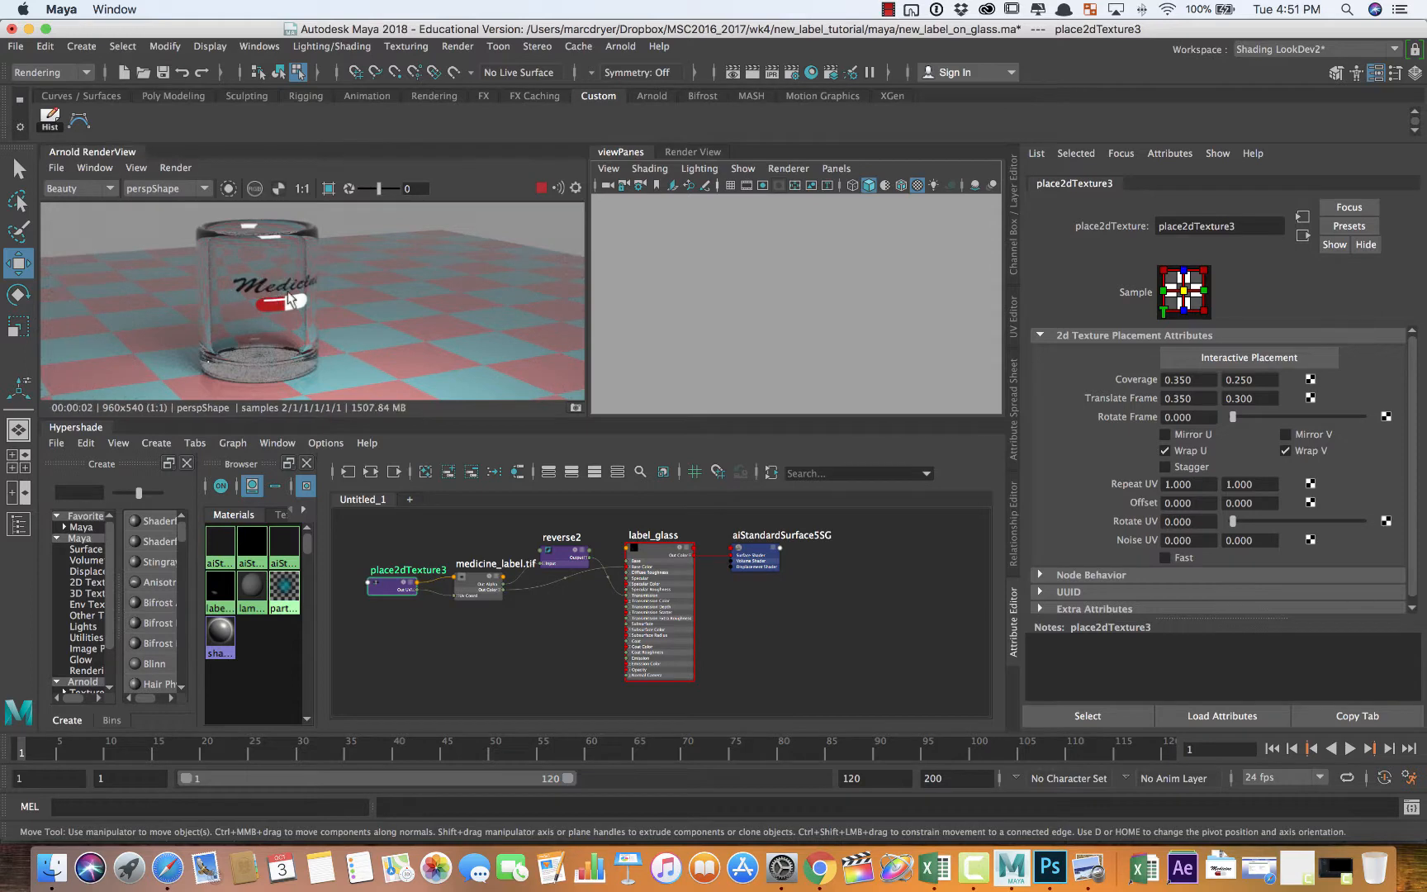
# Set the label placement's U coverage to 0.3
pyautogui.click(1196, 382)
pyautogui.write('0.3')
pyautogui.press('Return')
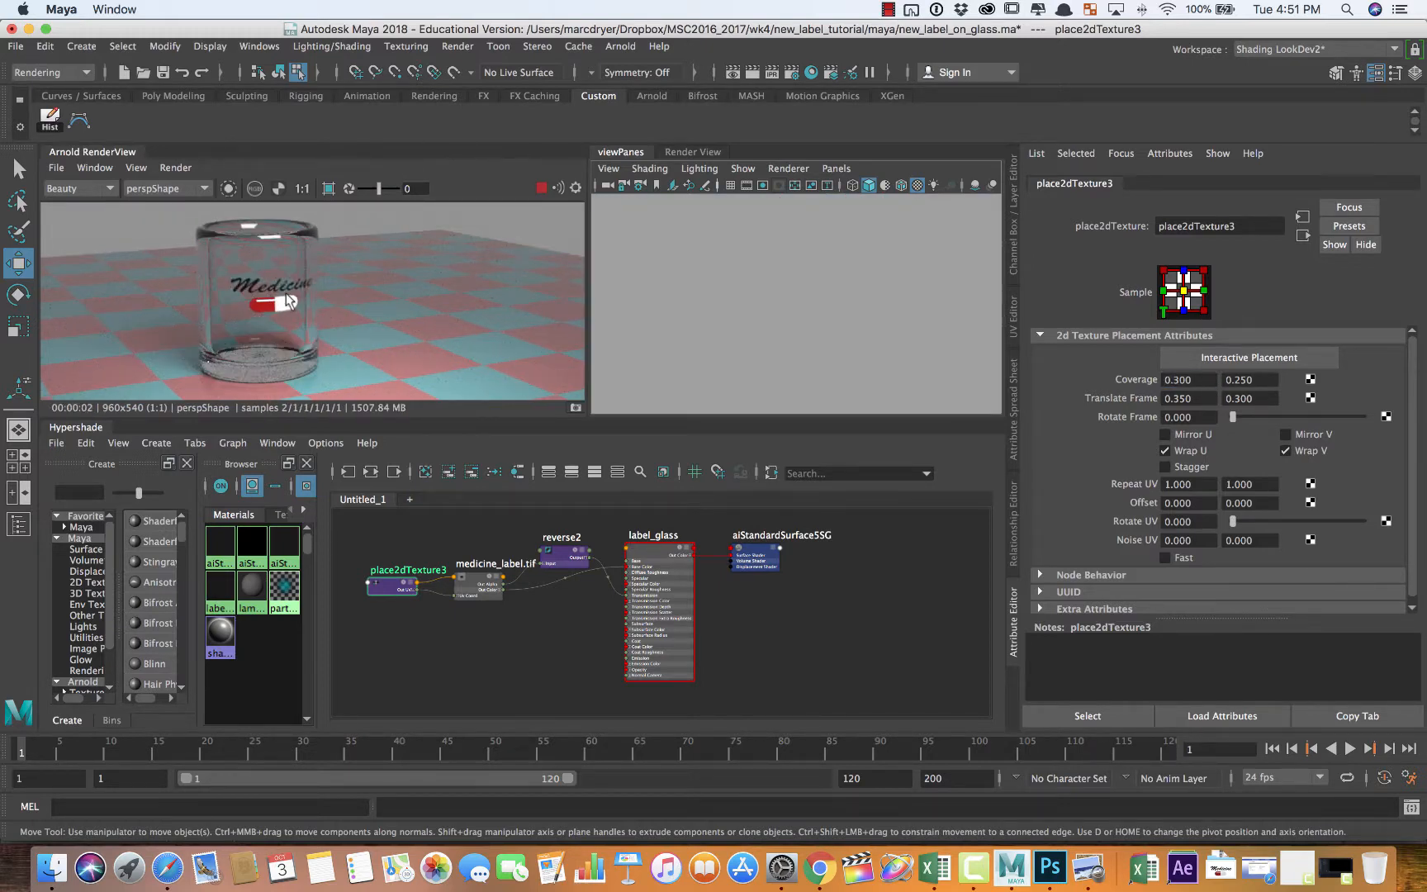
# Move the medicine_label.tif and reverse2 nodes slightly up in the label_glass network and examine their connections to Base Color and Transmission
pyautogui.keyDown('alt'); pyautogui.moveTo(457, 624); pyautogui.dragTo(594, 635, button='right'); pyautogui.keyUp('alt')
pyautogui.keyDown('alt'); pyautogui.moveTo(594, 635); pyautogui.dragTo(618, 650, button='middle'); pyautogui.keyUp('alt')
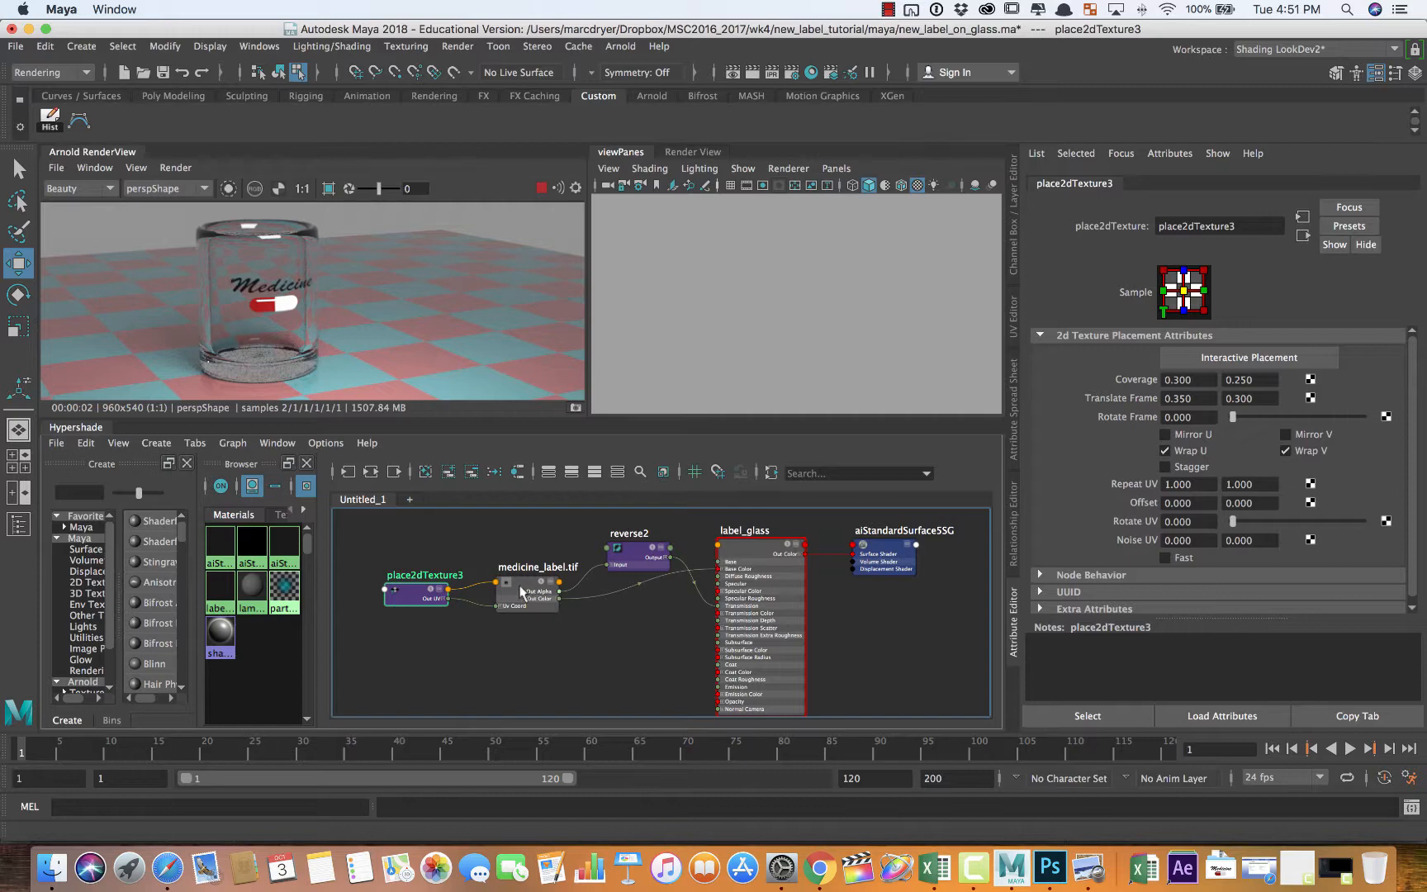
pyautogui.moveTo(523, 591); pyautogui.dragTo(508, 565)
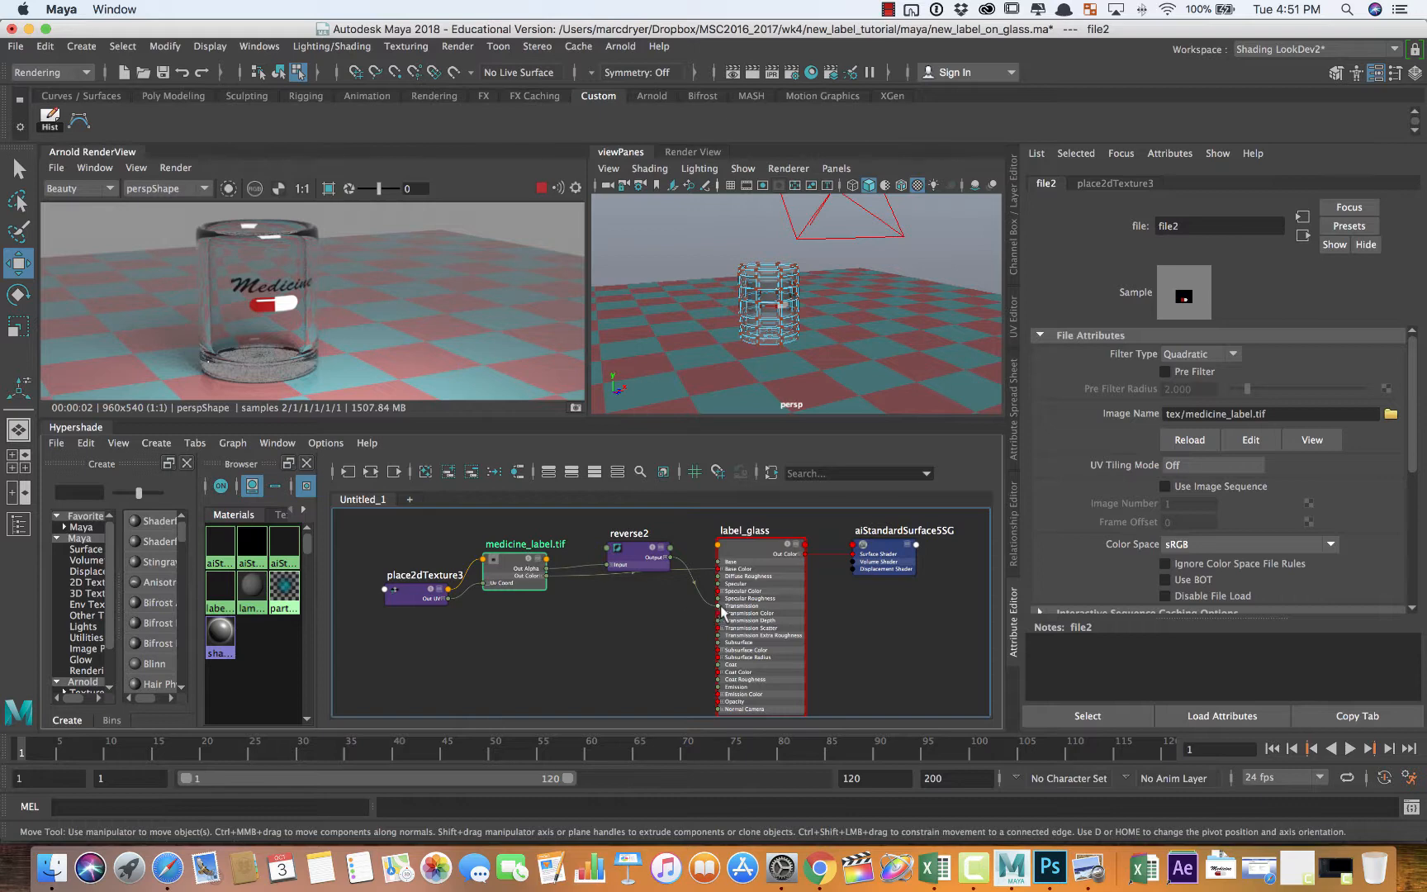
pyautogui.moveTo(636, 556); pyautogui.dragTo(634, 533)
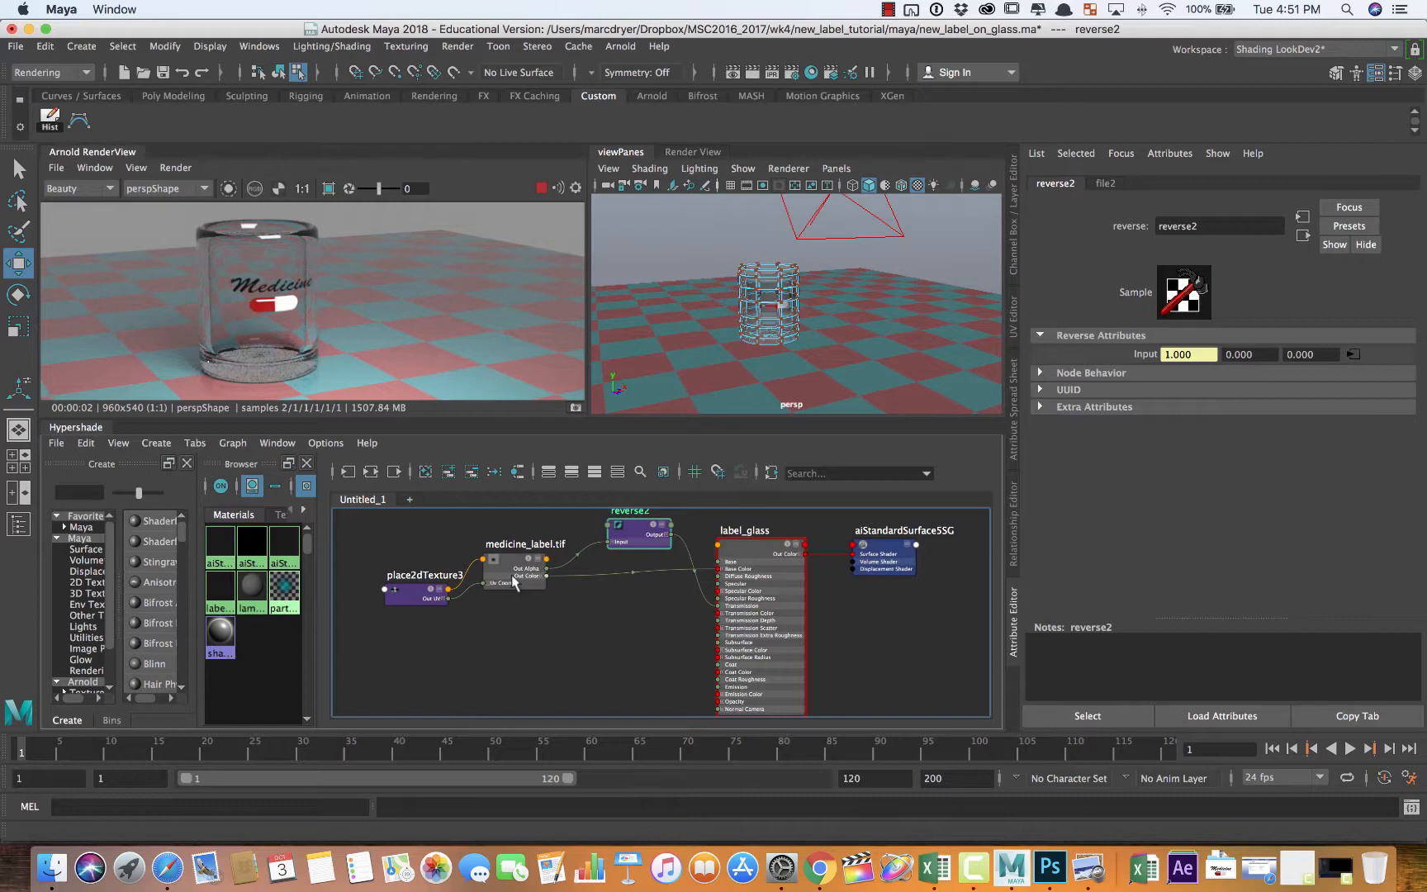
pyautogui.click(525, 586)
pyautogui.scroll(4, 528, 611)
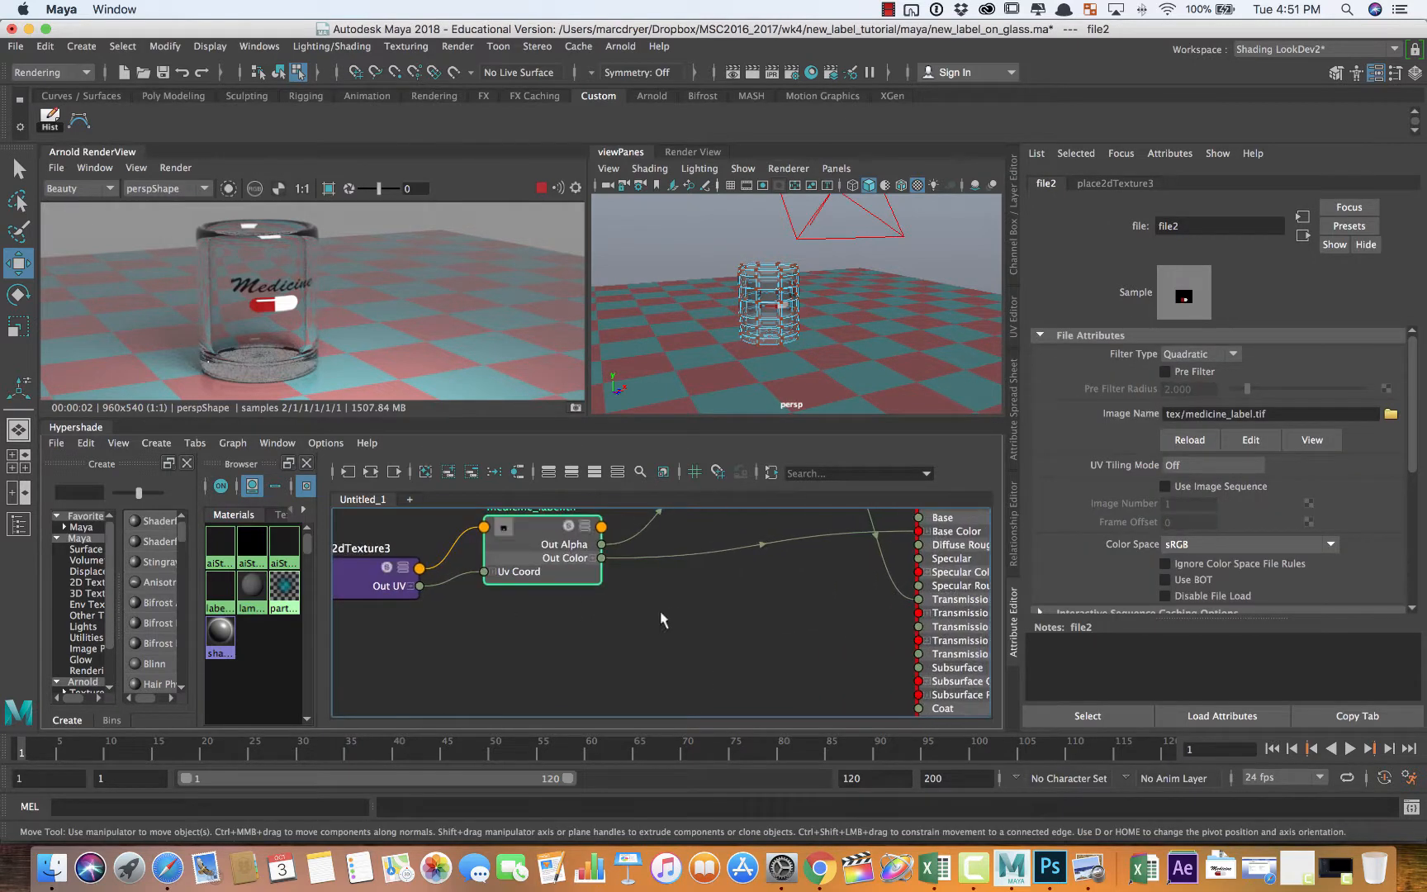
pyautogui.keyDown('alt'); pyautogui.moveTo(562, 692); pyautogui.dragTo(559, 681, button='middle'); pyautogui.keyUp('alt')
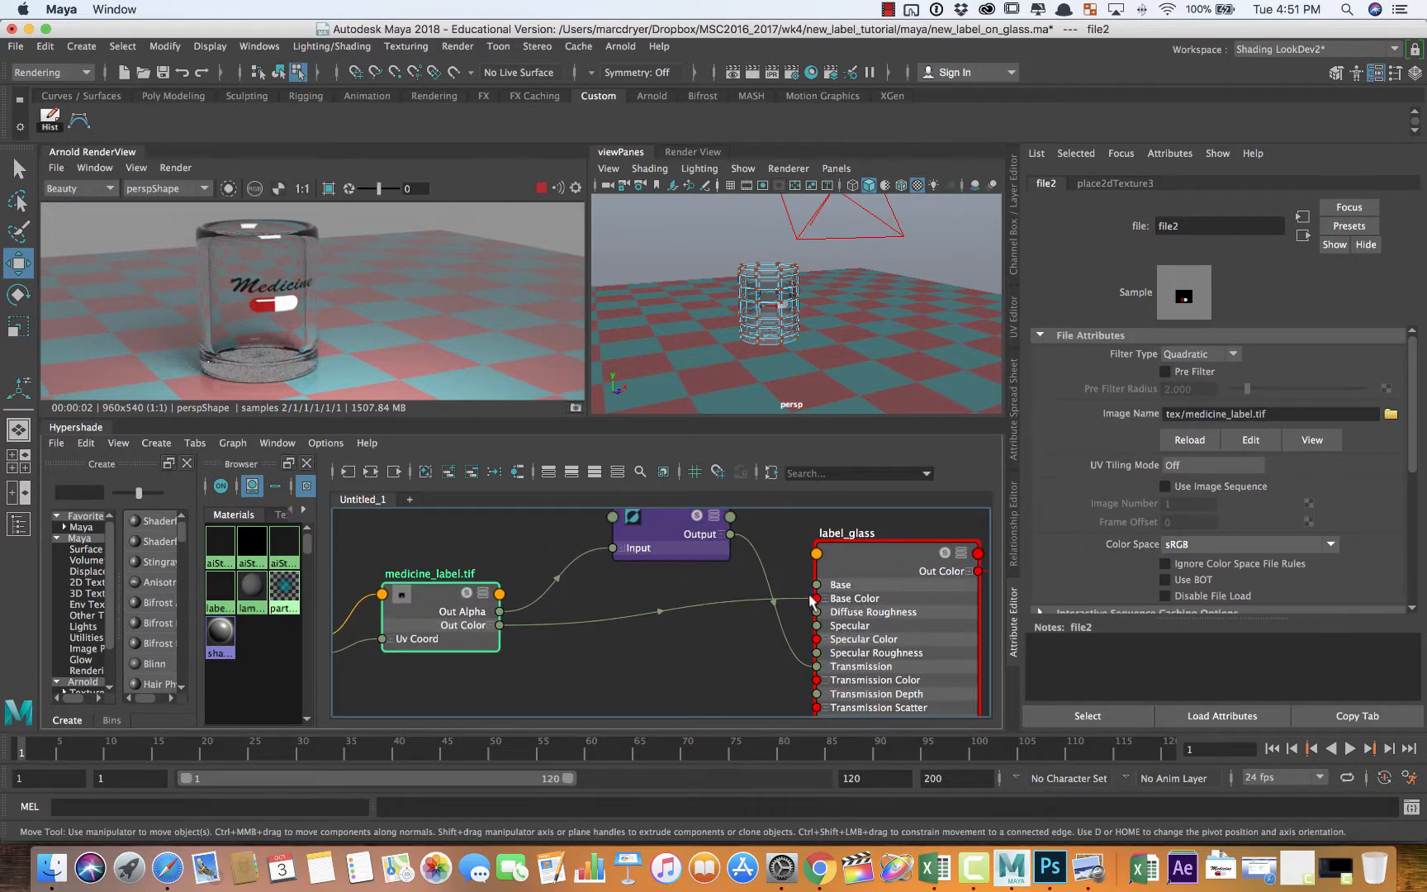
pyautogui.scroll(-2, 685, 609)
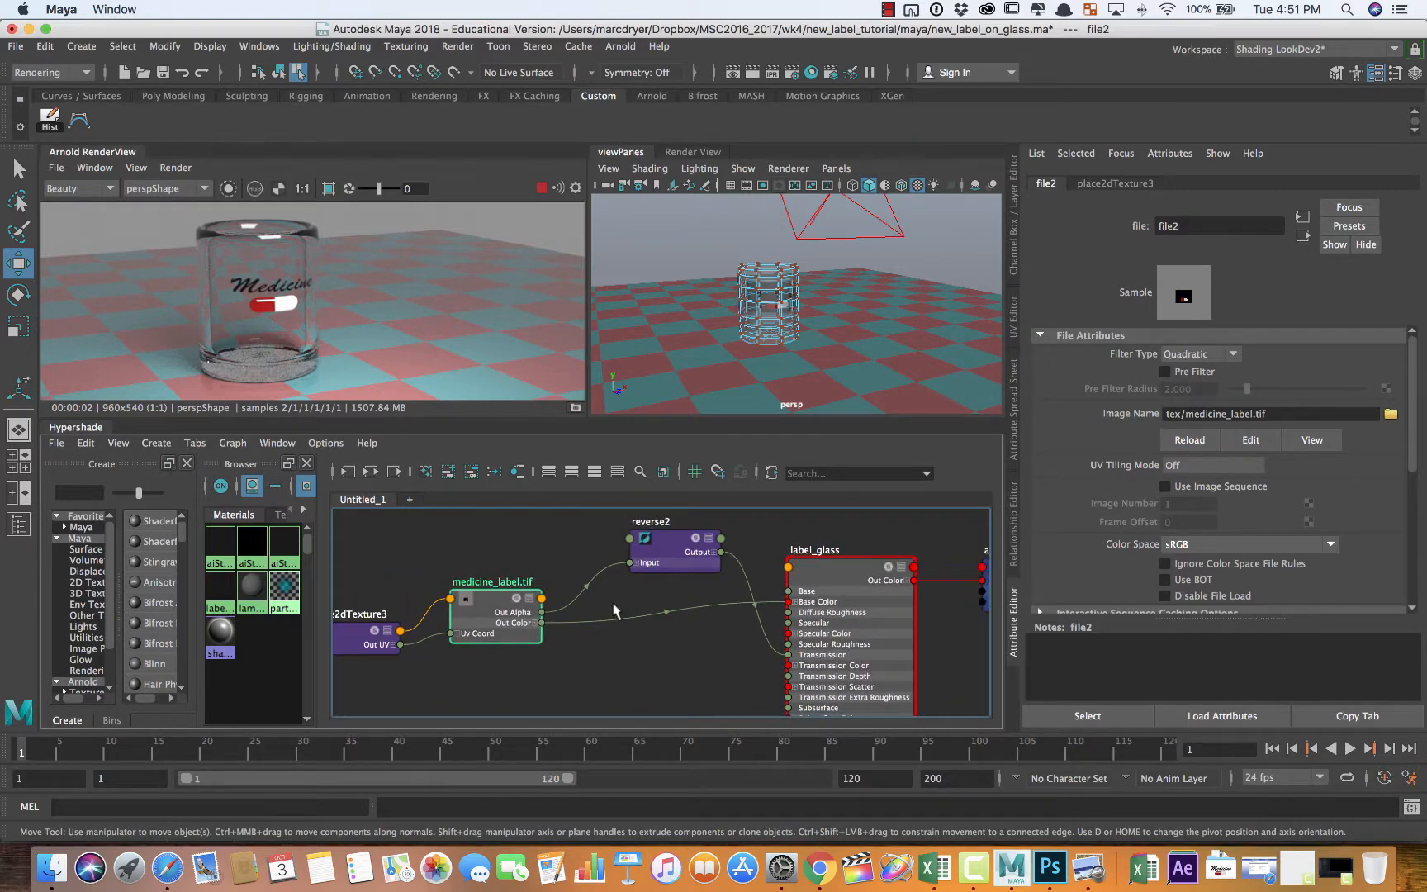